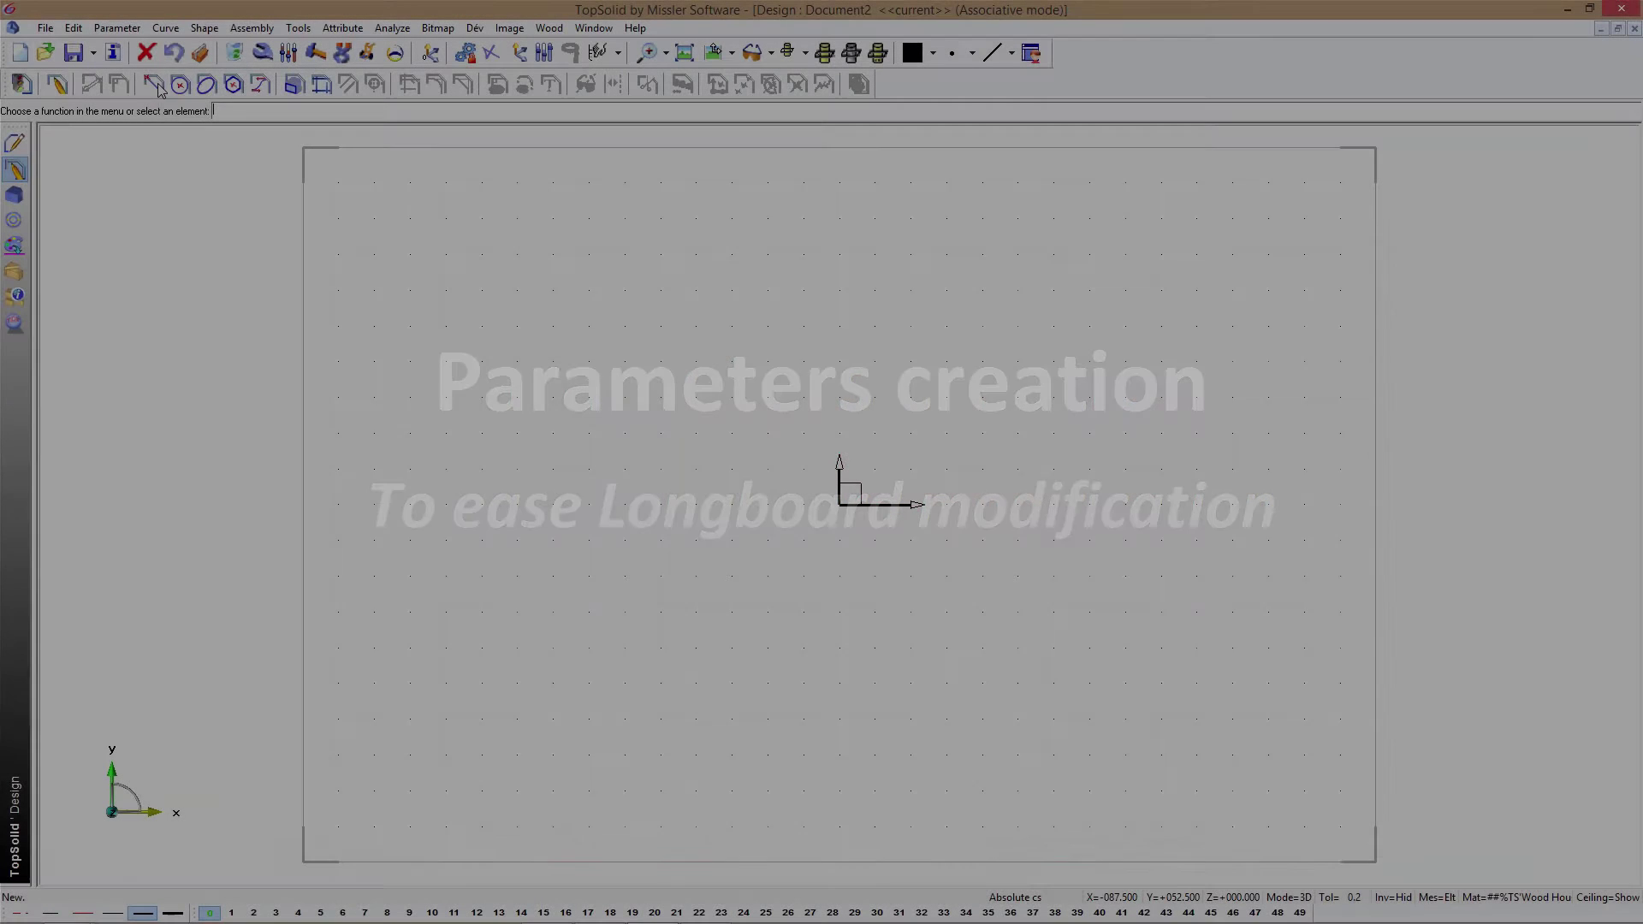
- Add an ANGLE-type parameter la, designated Board lateral angle, with value -4°
left_click(118, 27)
left_click(192, 69)
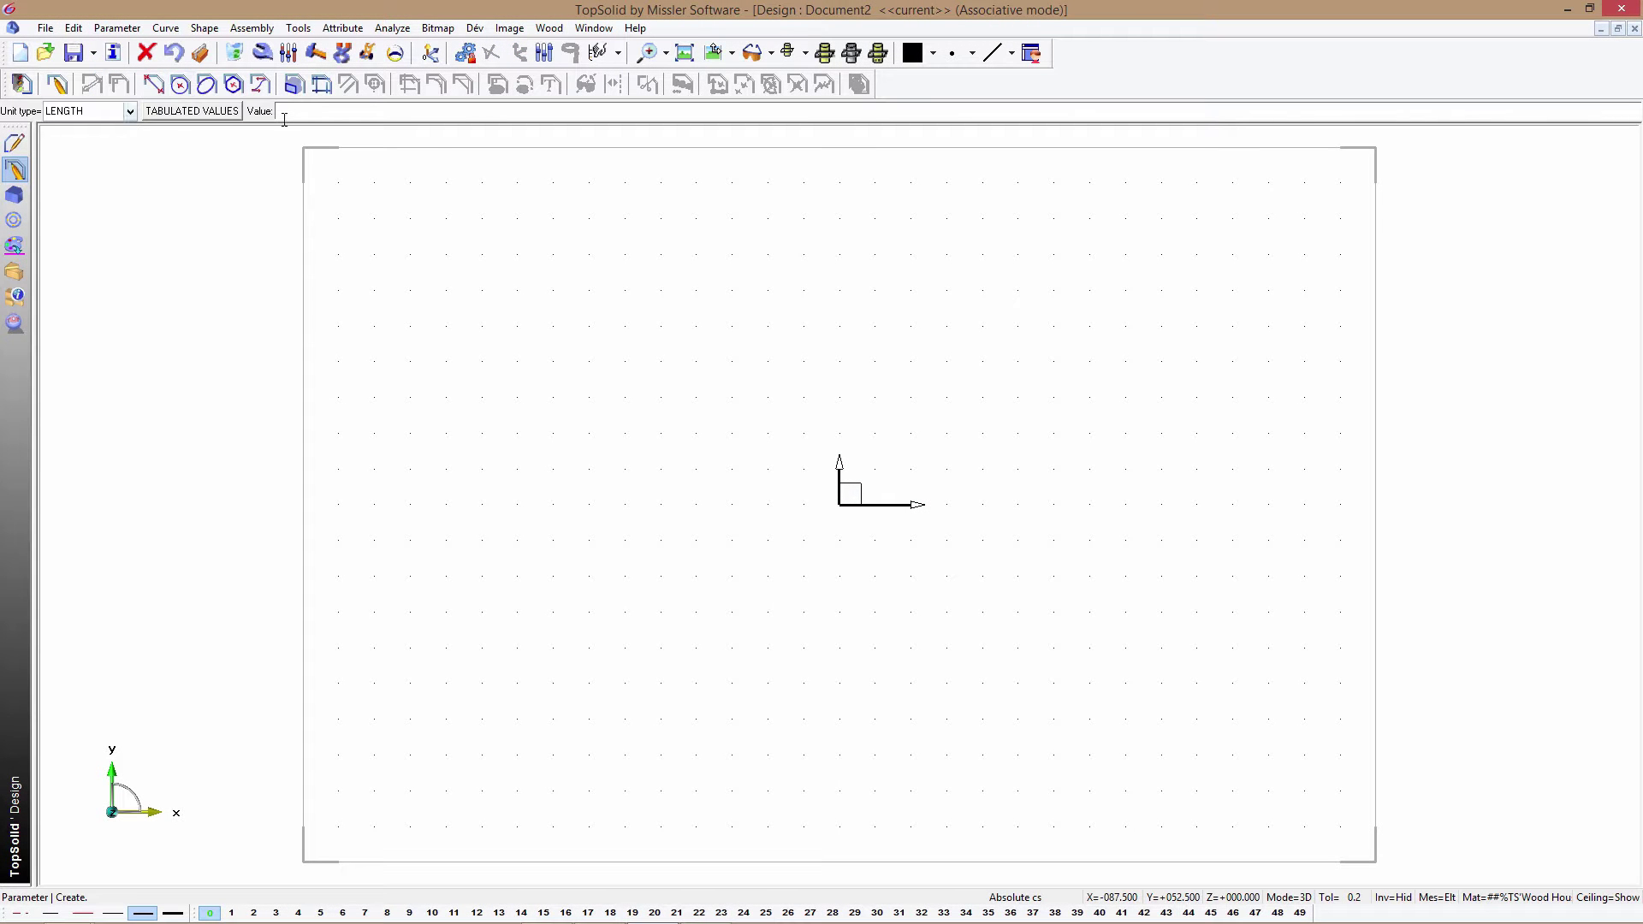
key("Return")
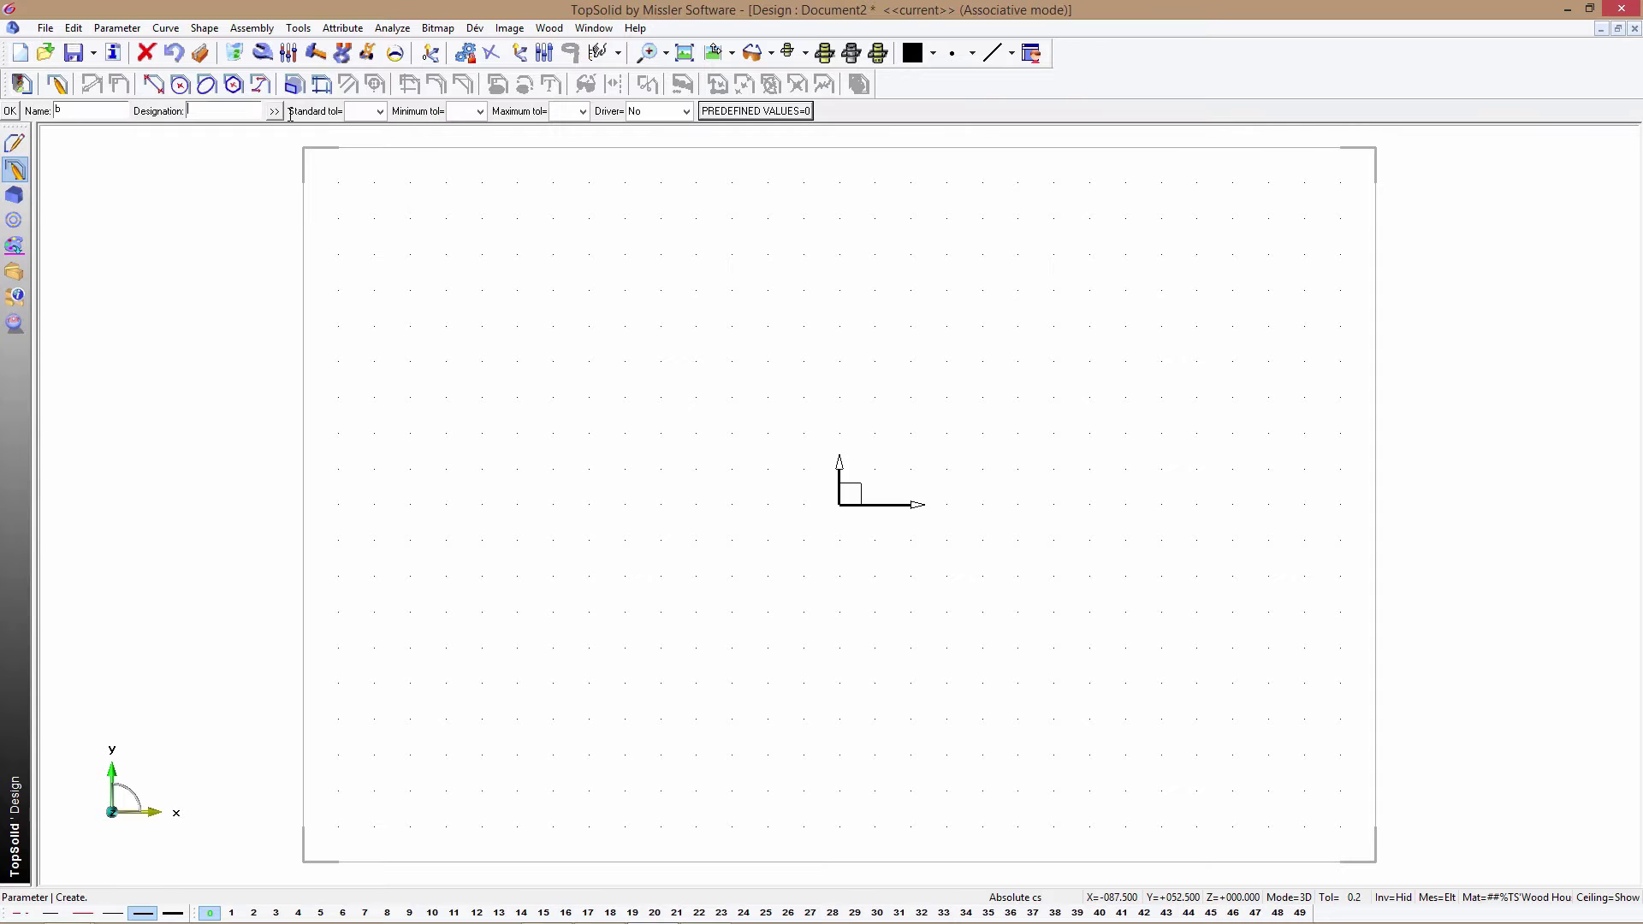
type("Board bend")
key("Return")
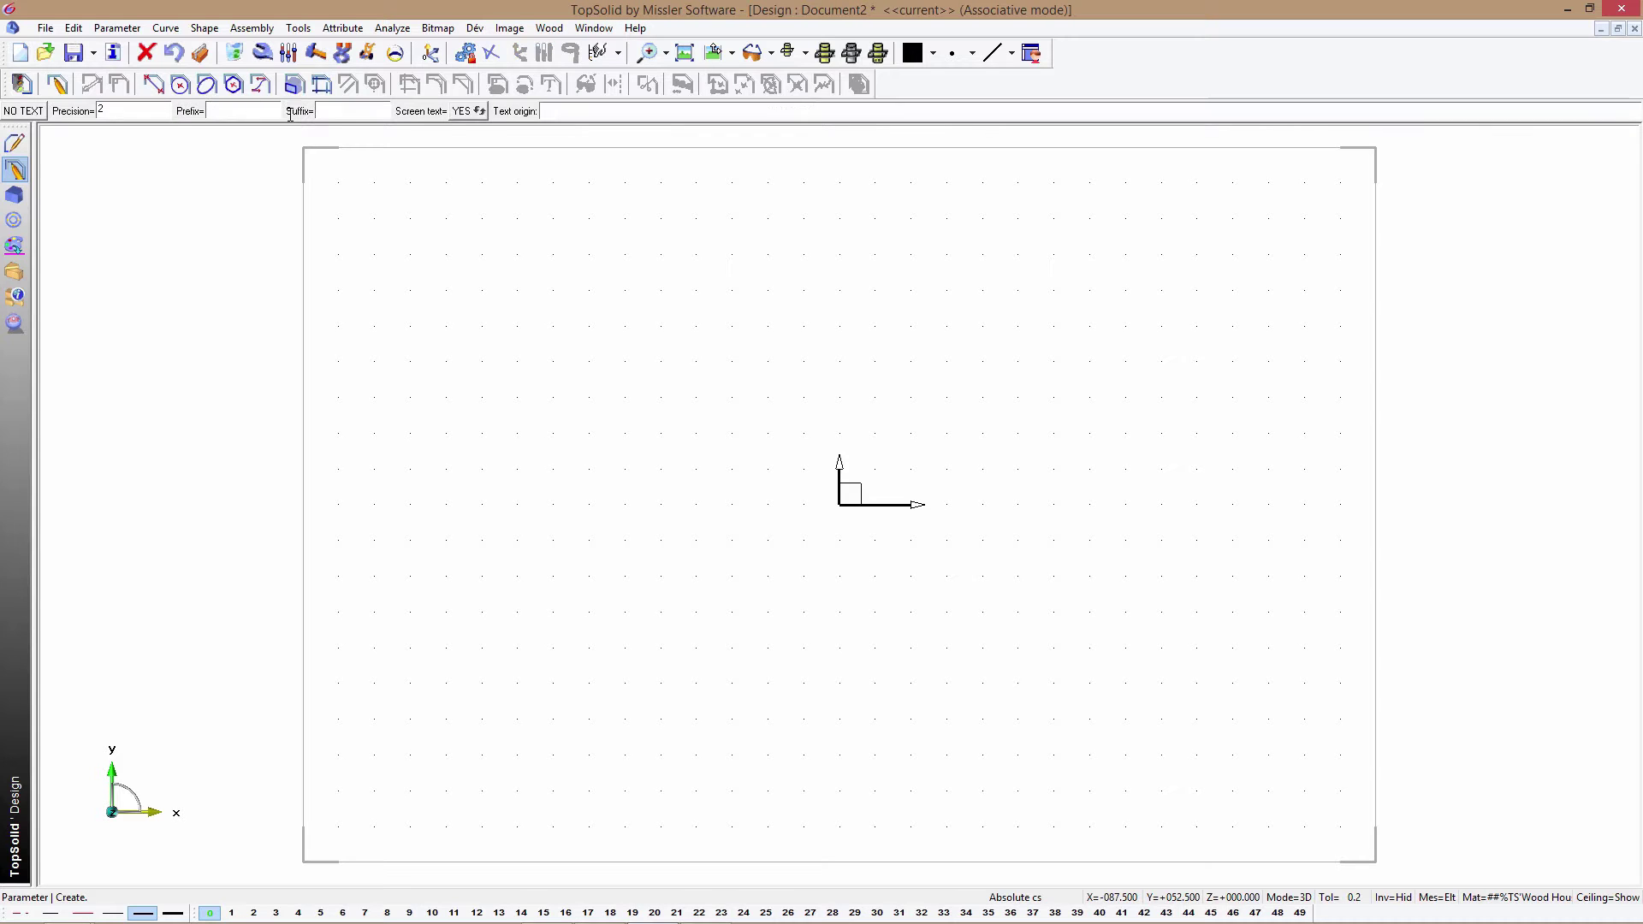
left_click(38, 115)
left_click(128, 111)
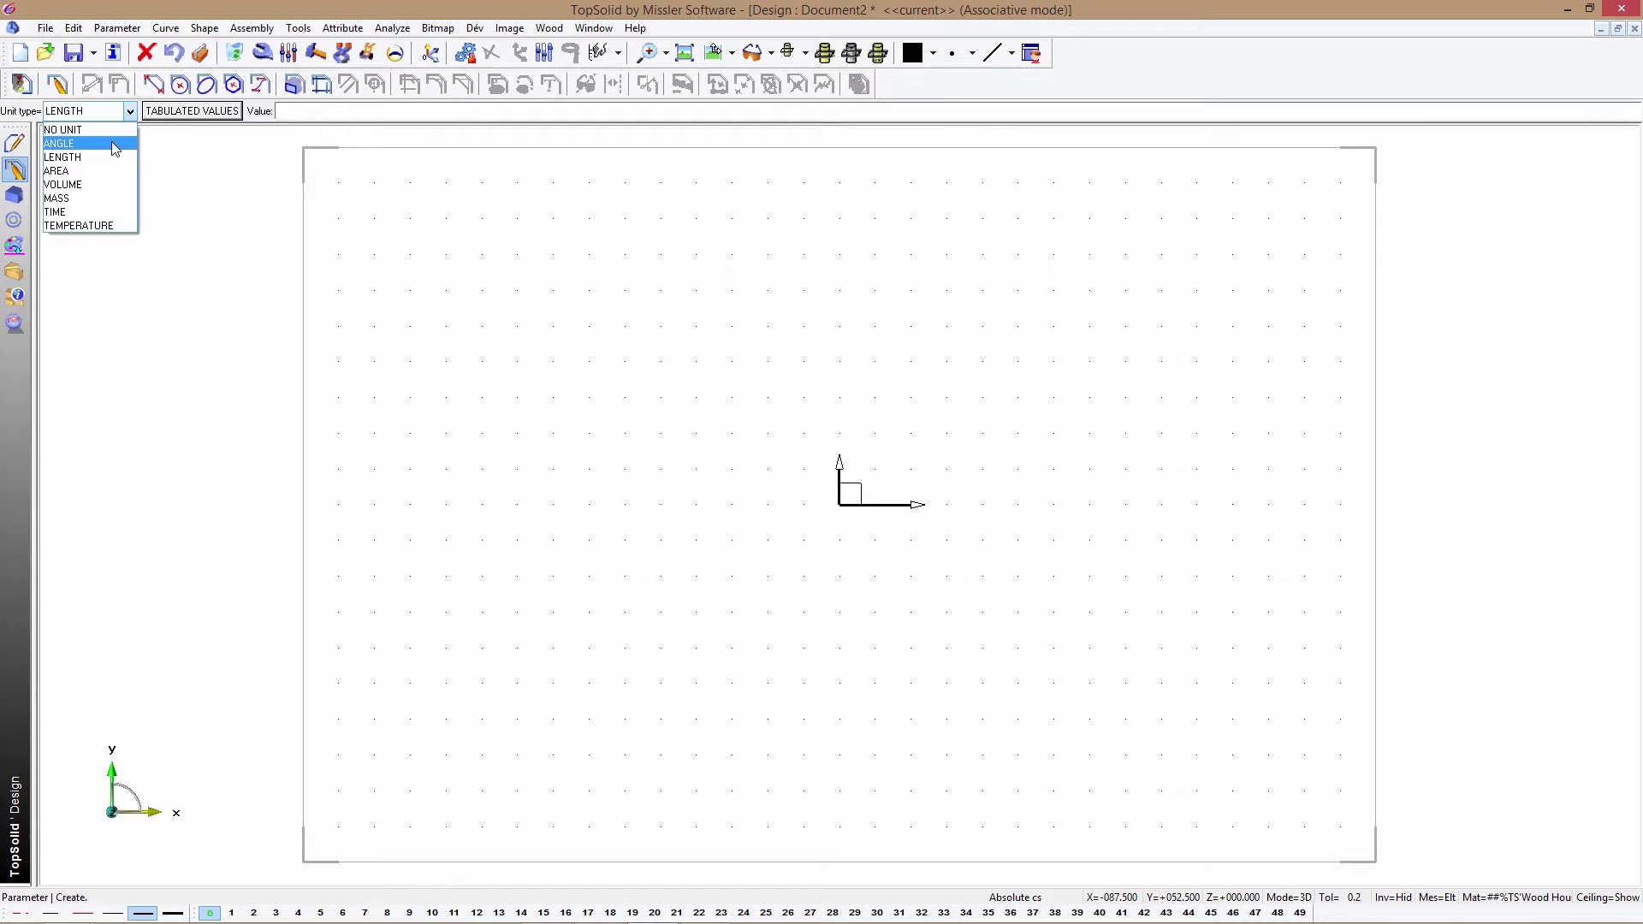
left_click(85, 143)
key("Return")
type("Board lateral angle")
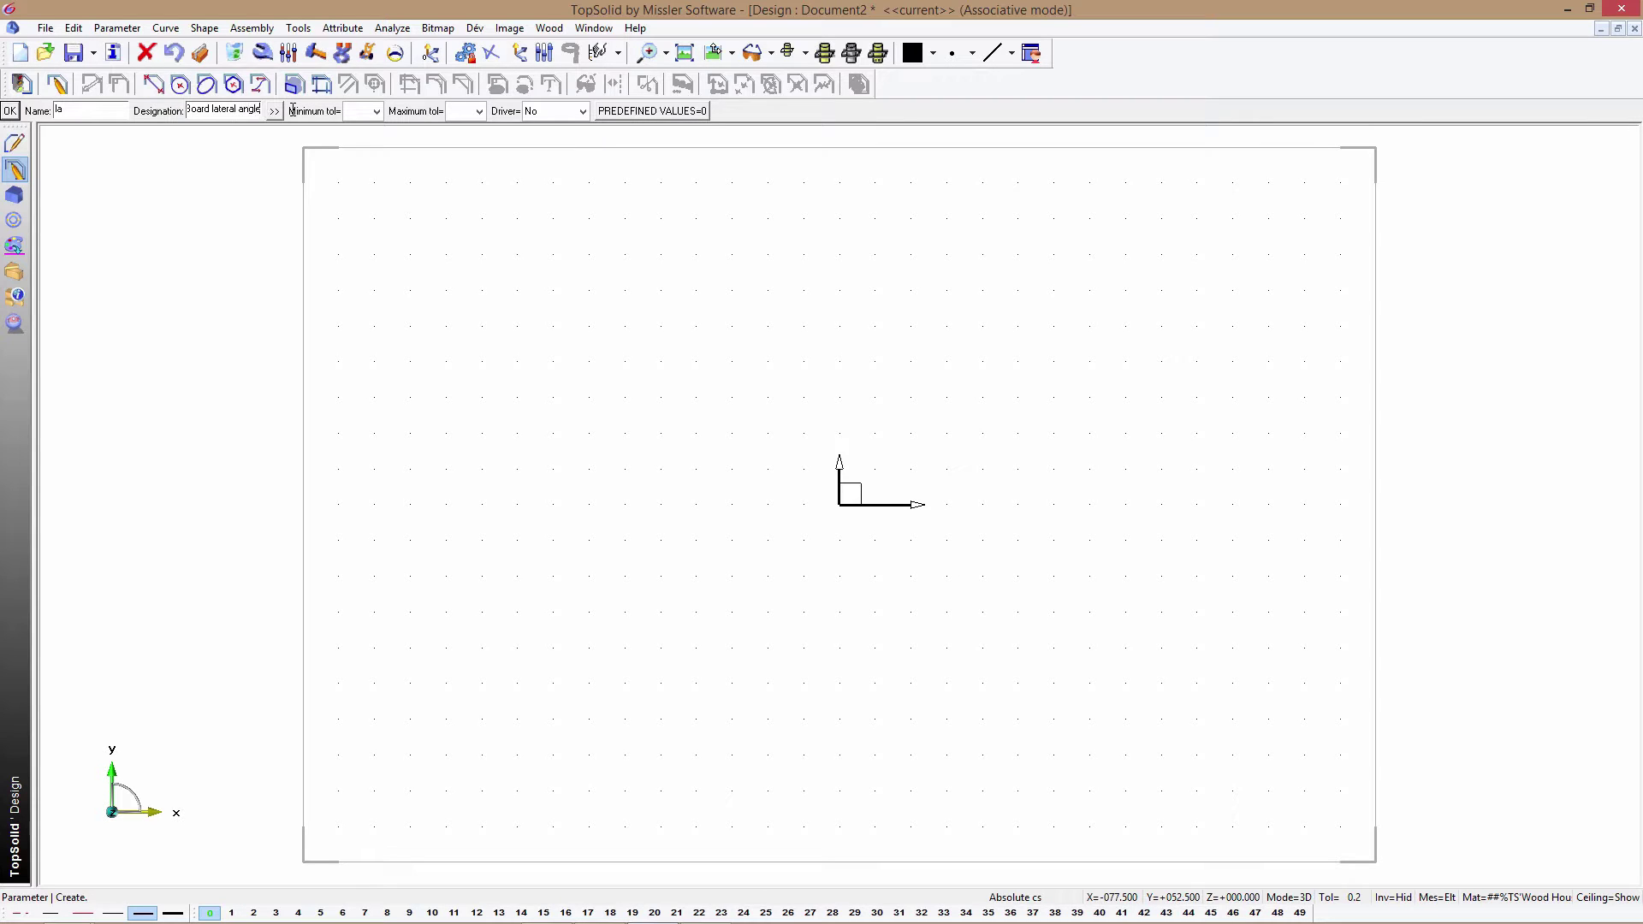
key("Return")
key("Return")
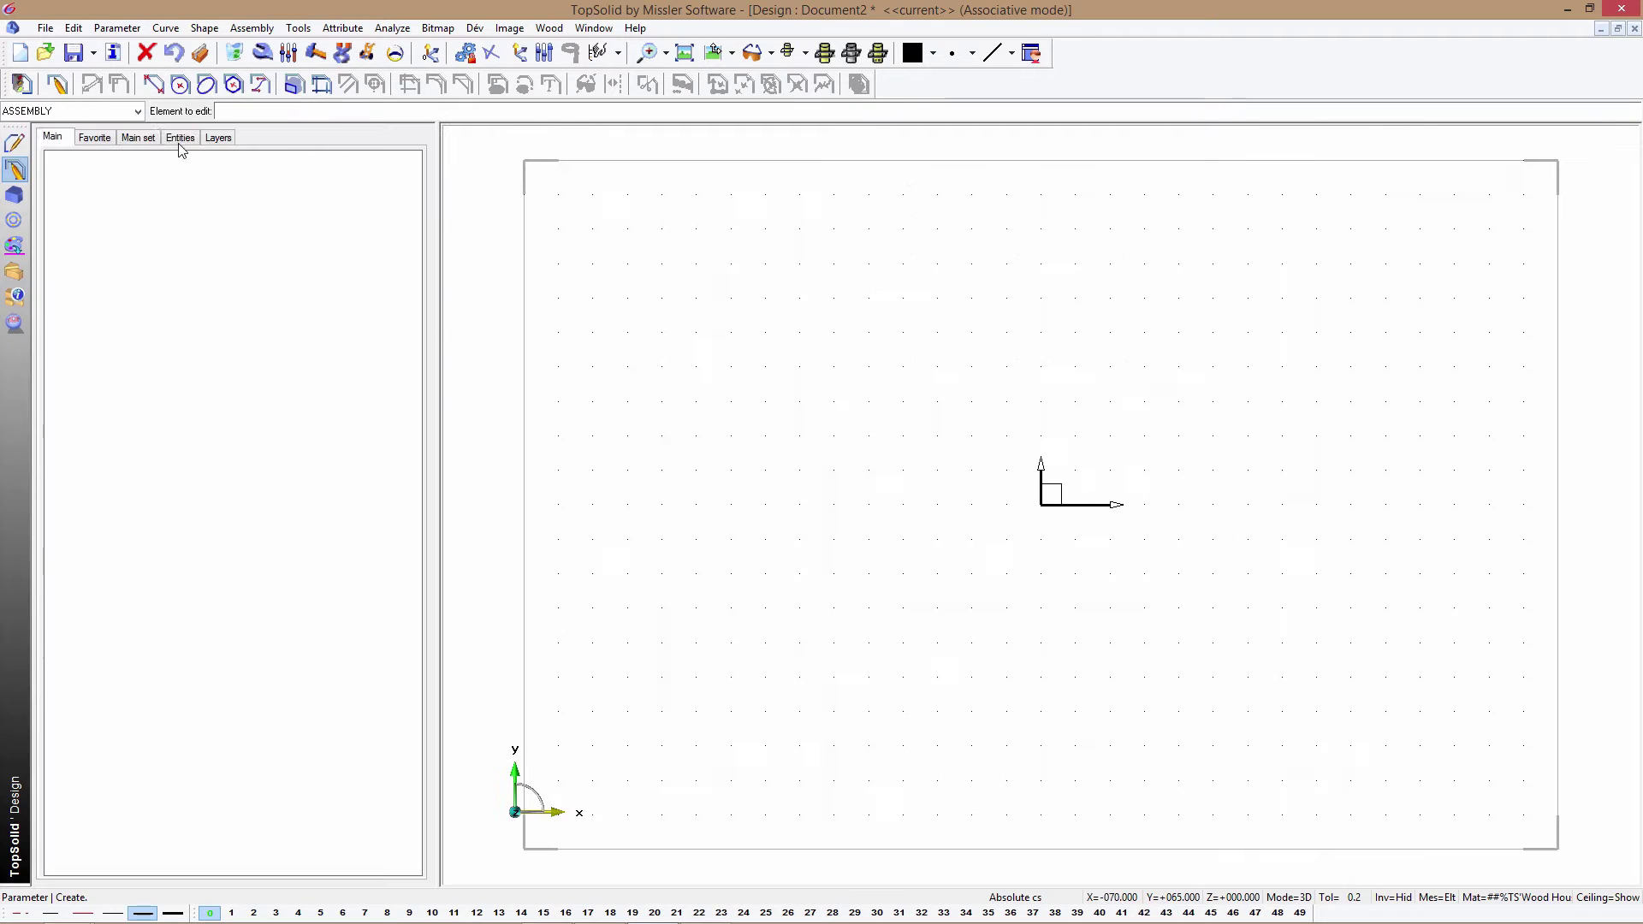
- Check the la parameter in the entity list, then rename layer 0 to Lateral sketch
left_click(179, 137)
left_click(137, 199)
left_click(216, 139)
right_click(87, 171)
left_click(198, 216)
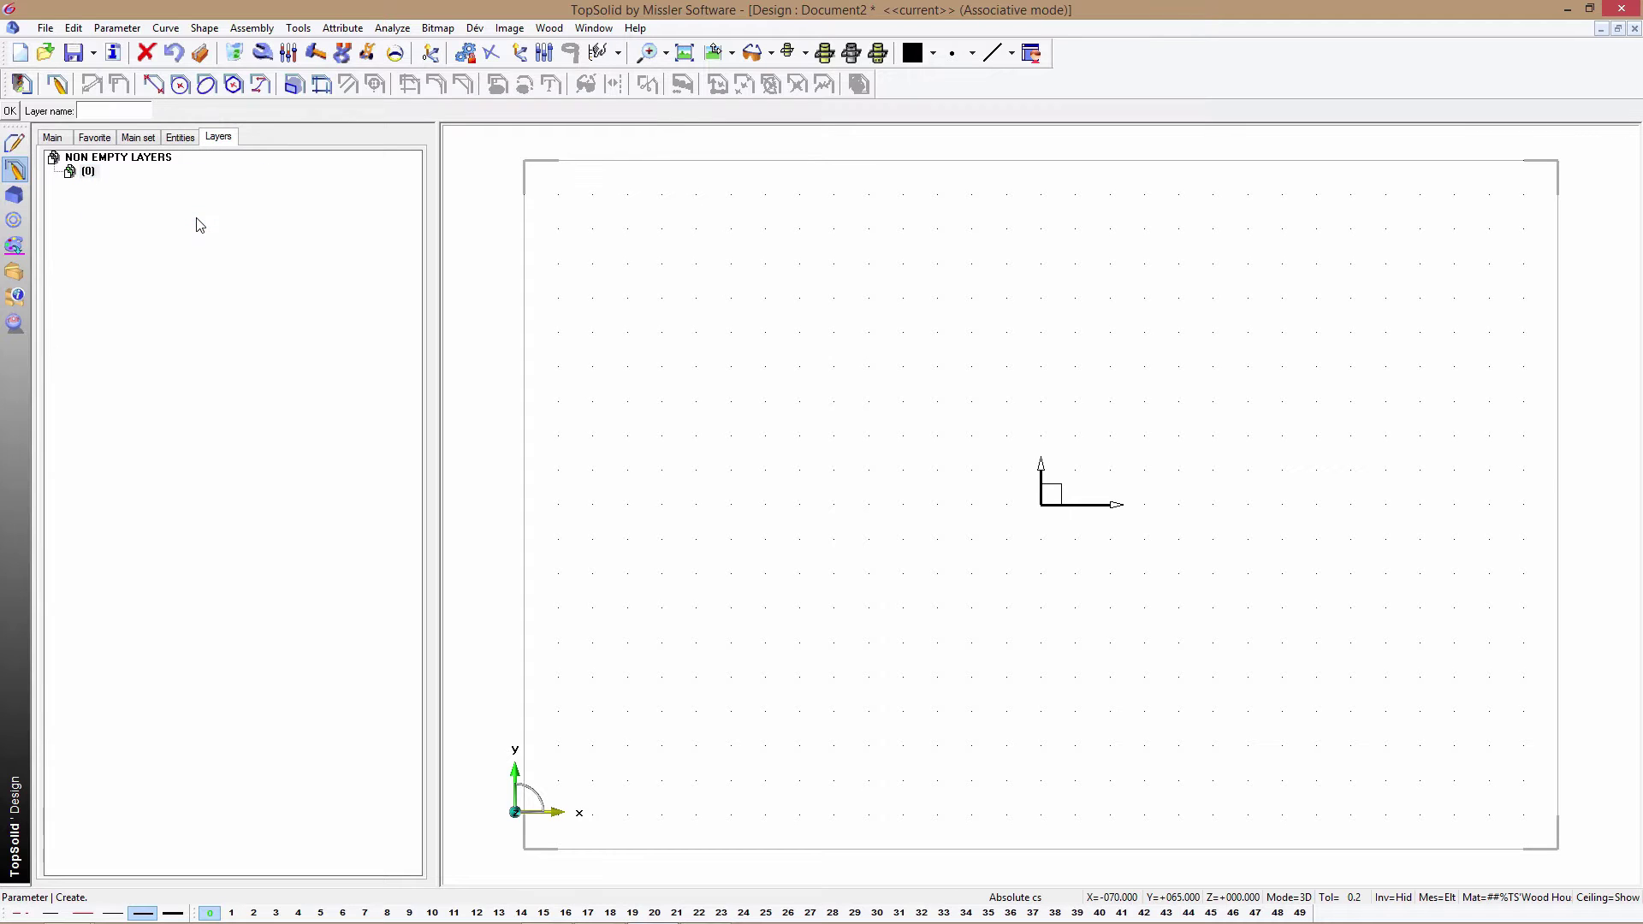
type("Lateral sketch")
key("Return")
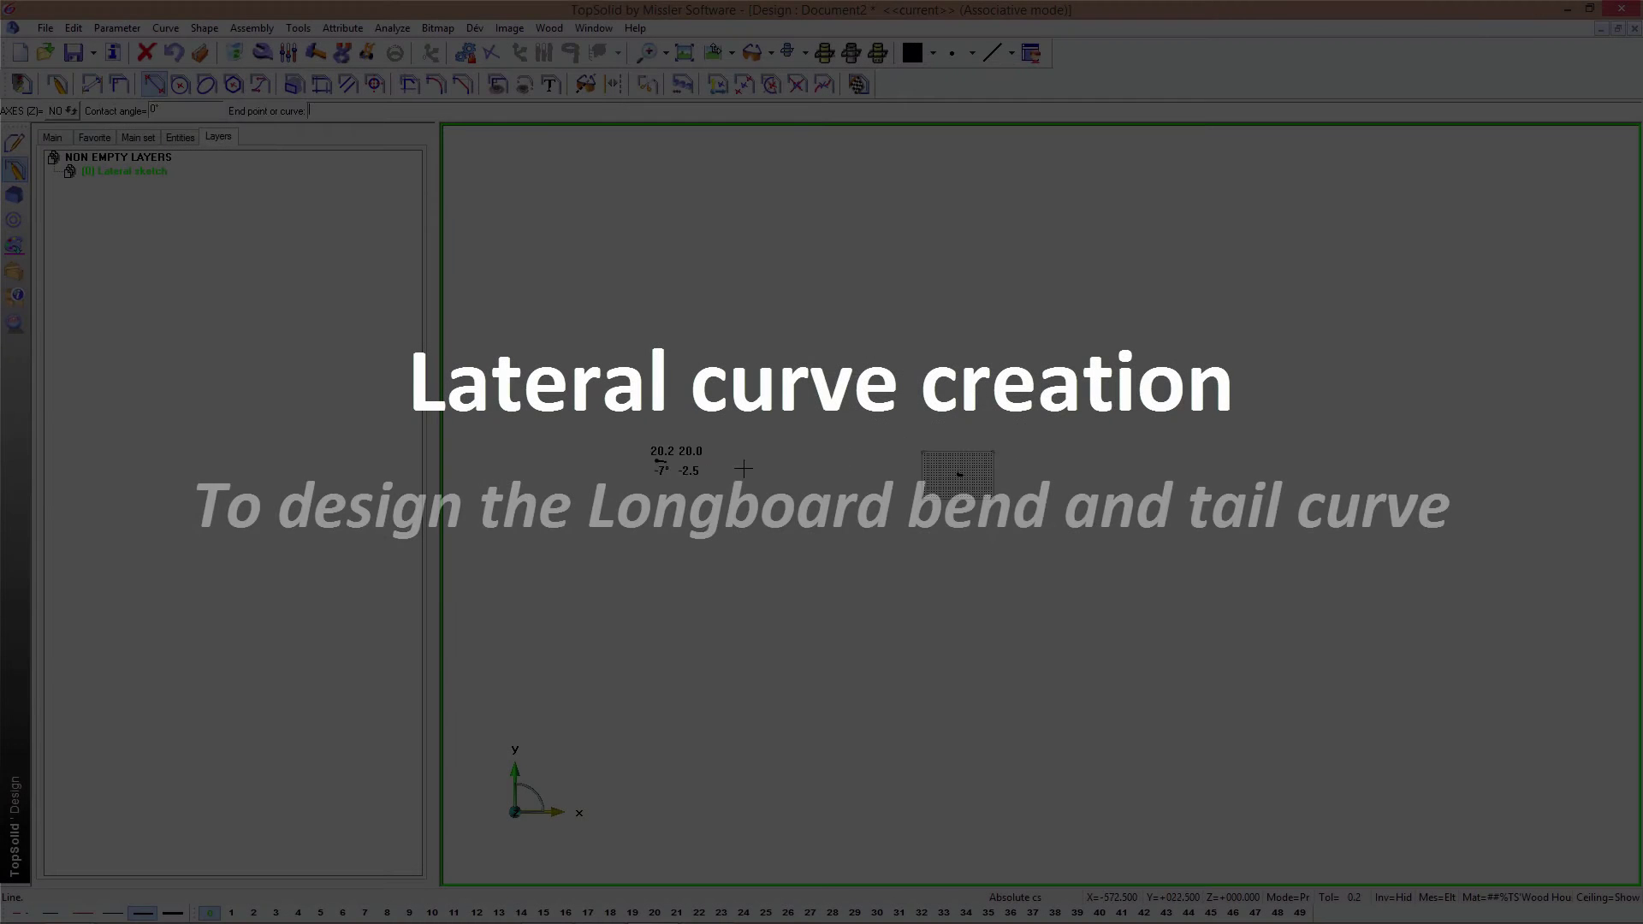
- Draw a horizontal line across the rectangle and dimension it to 1400
left_click(657, 461)
left_click(1429, 460)
left_click(92, 84)
left_click(857, 460)
left_click(858, 416)
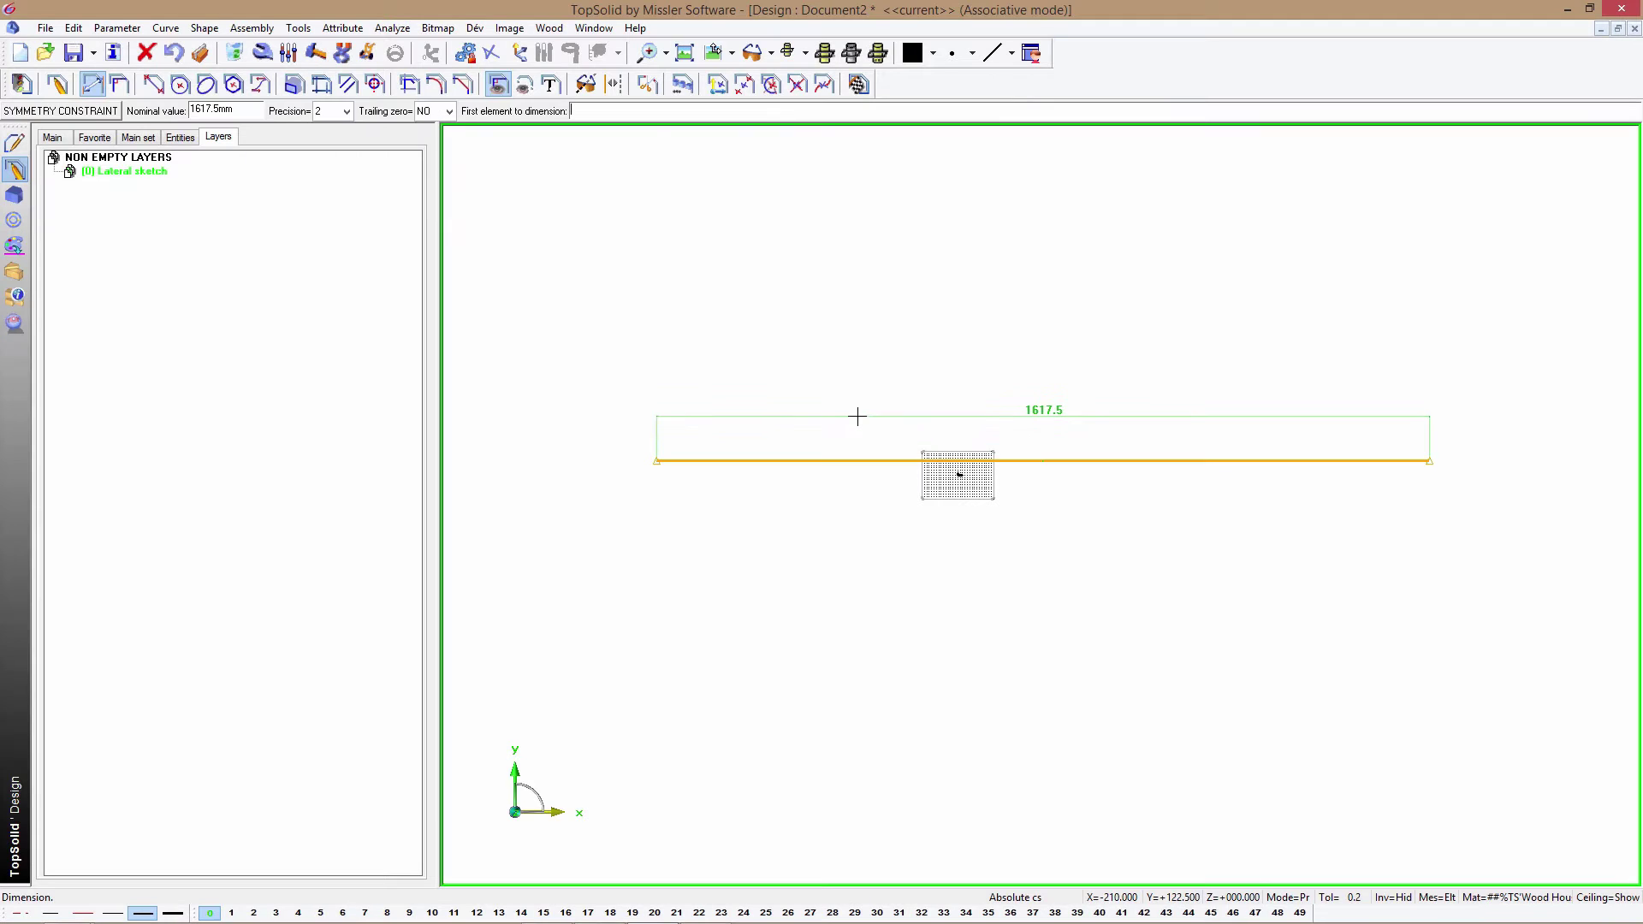
type("1400")
key("Return")
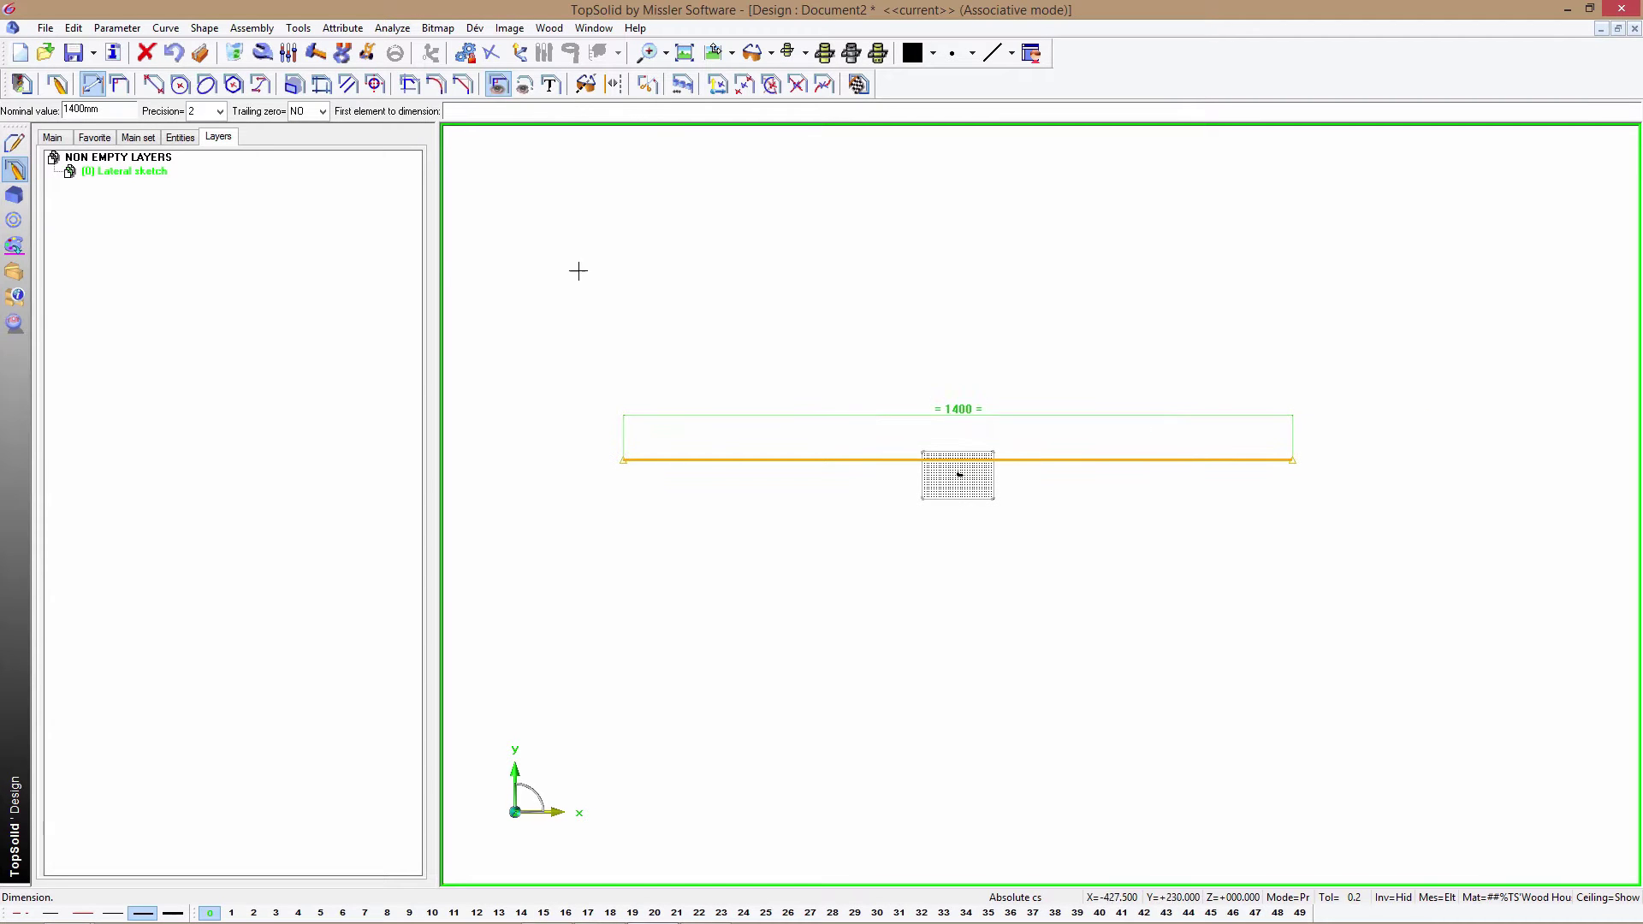
- Convert the 1400 line to construction geometry and fit the whole sketch in view
left_click(614, 84)
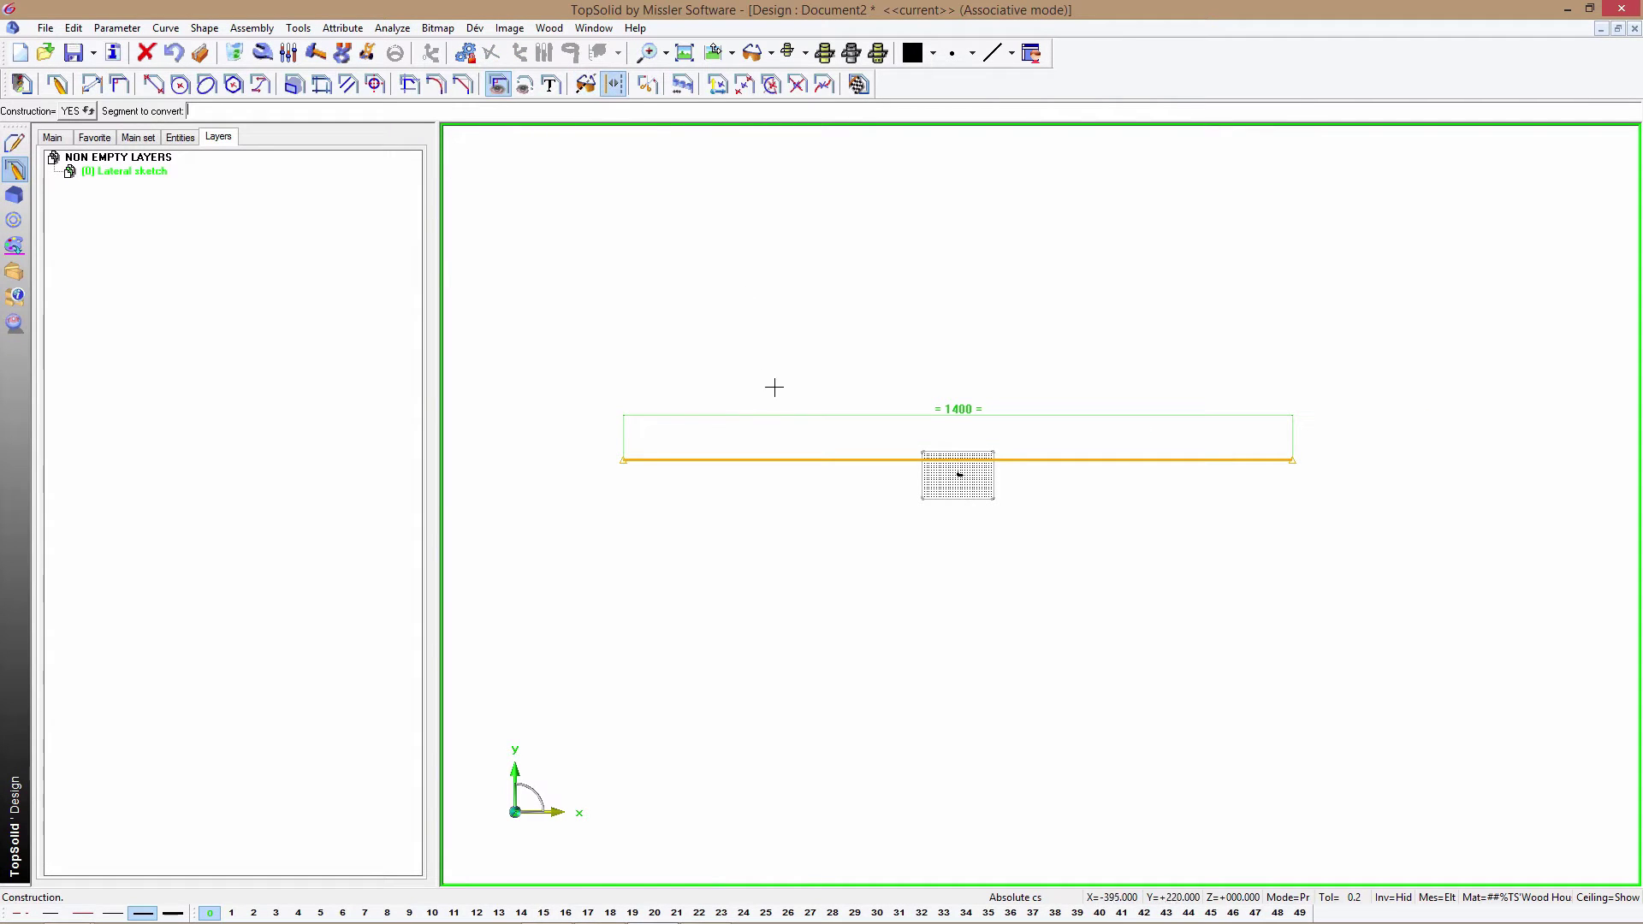
left_click(777, 460)
left_click(120, 84)
left_click(144, 112)
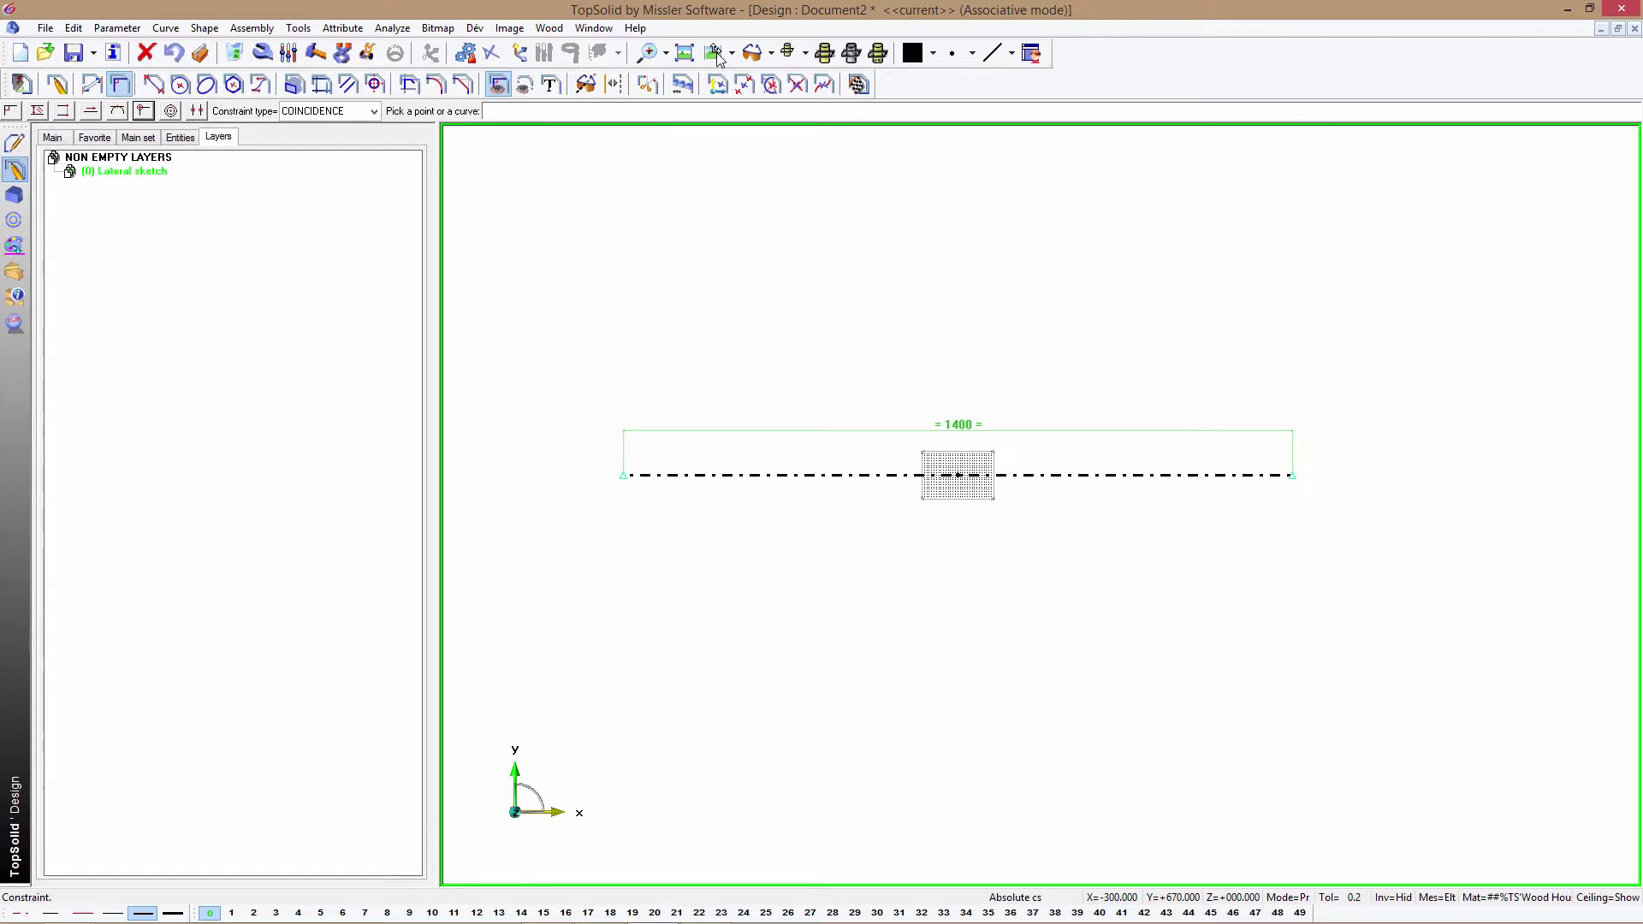
left_click(685, 54)
- Draw the central arc through the rectangle and short flat lines at each end
left_click(180, 85)
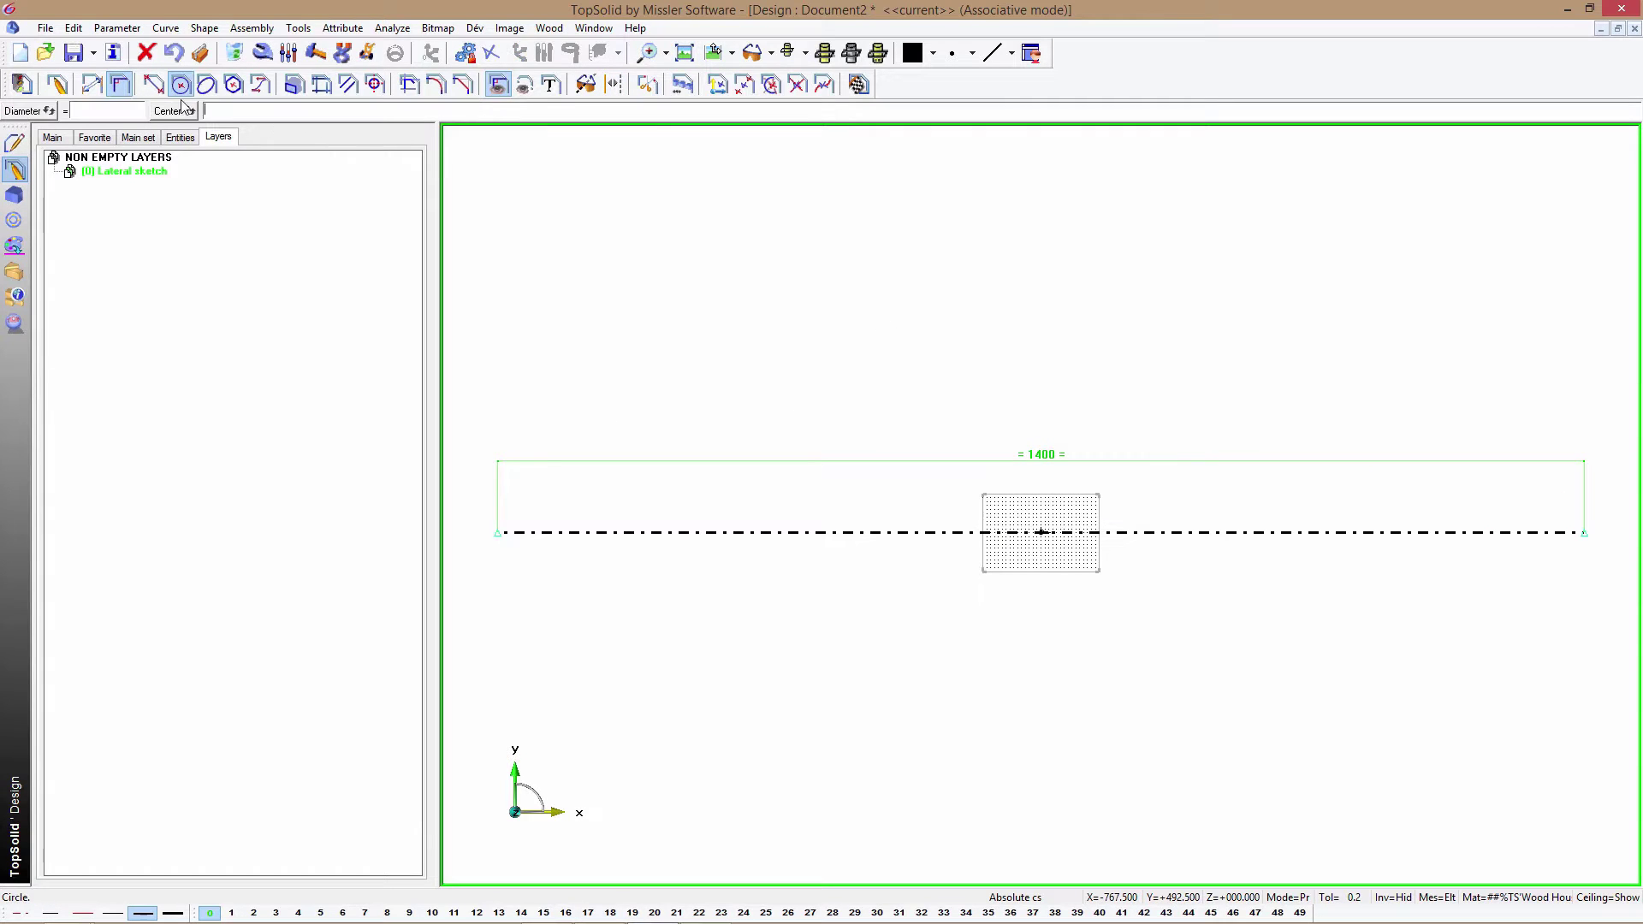
left_click(747, 572)
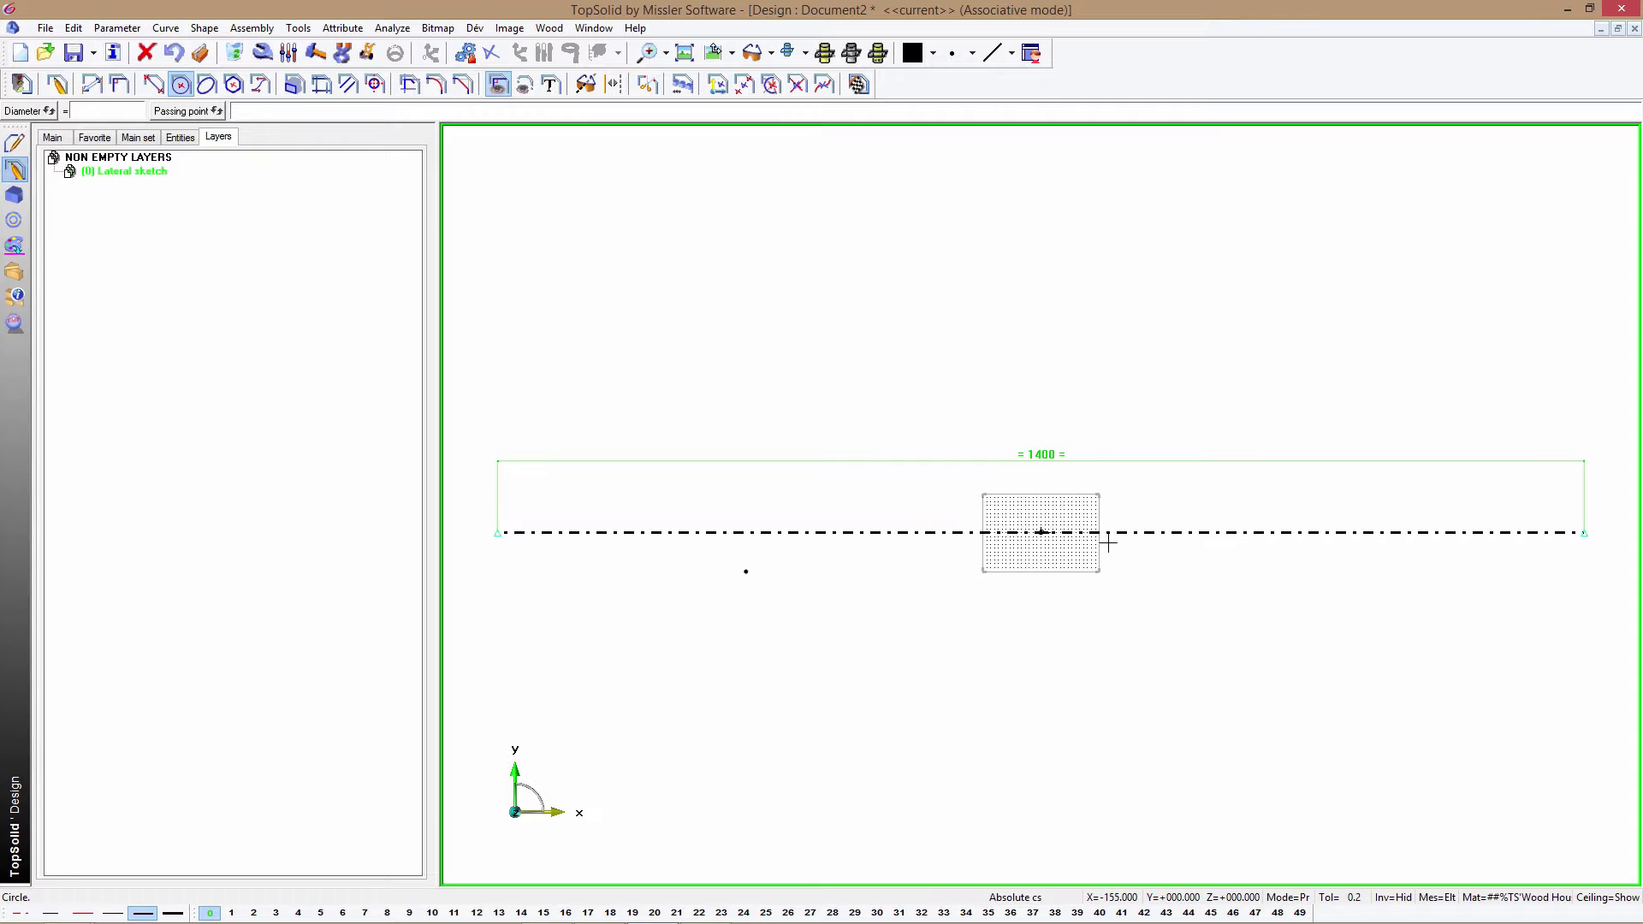
left_click(1404, 579)
left_click(154, 84)
left_click(746, 571)
left_click(656, 600)
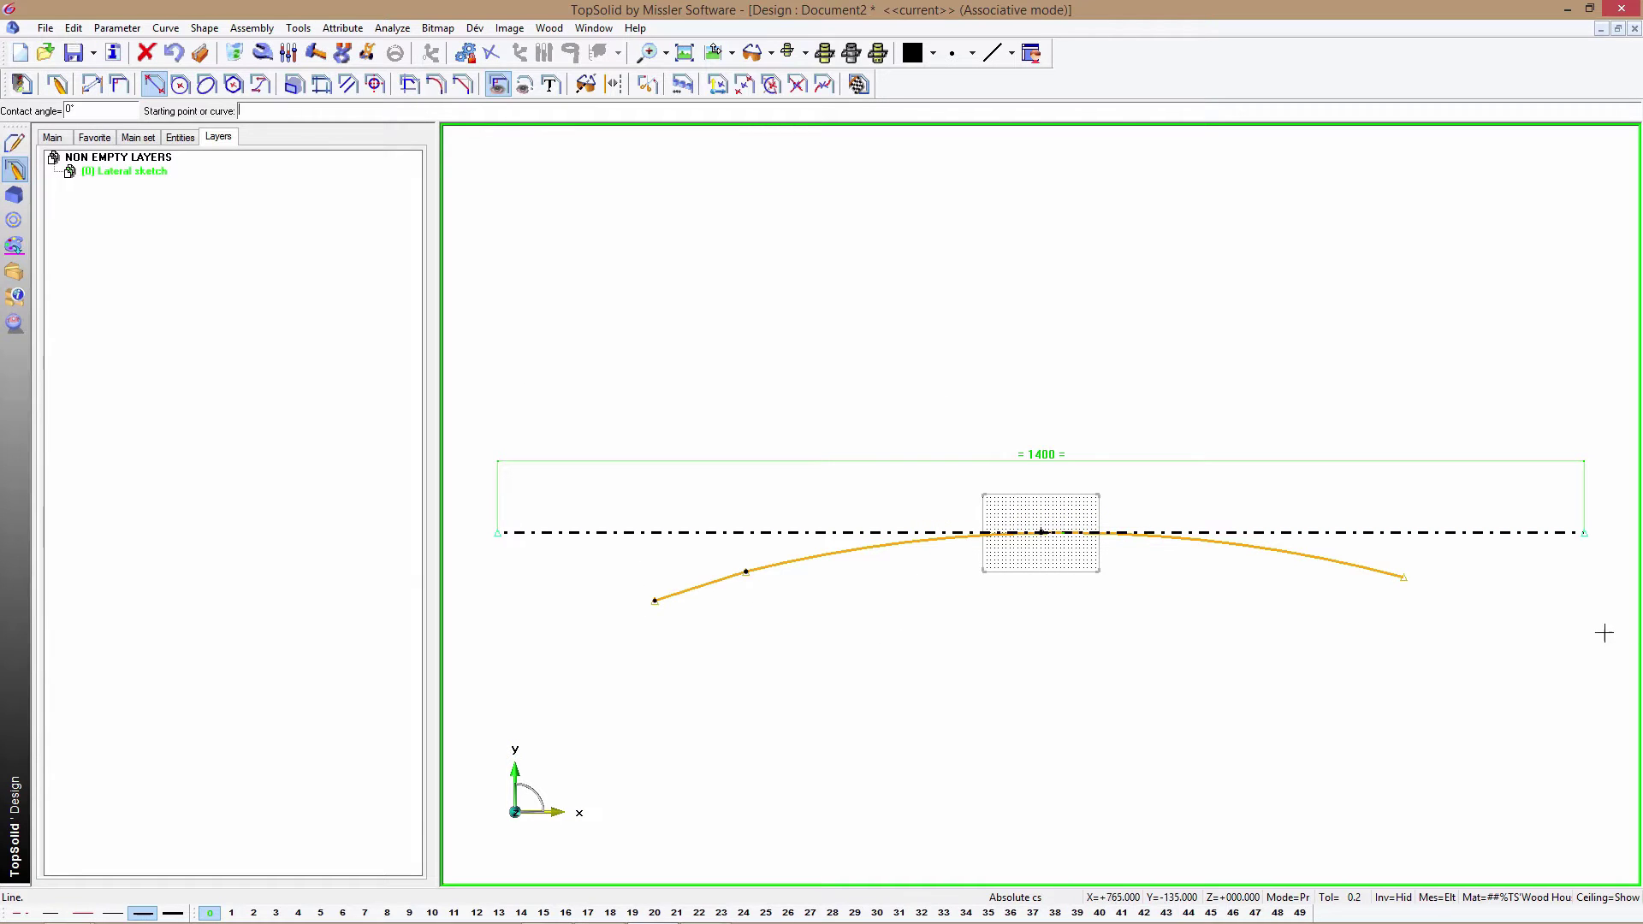
left_click(1404, 579)
left_click(1480, 602)
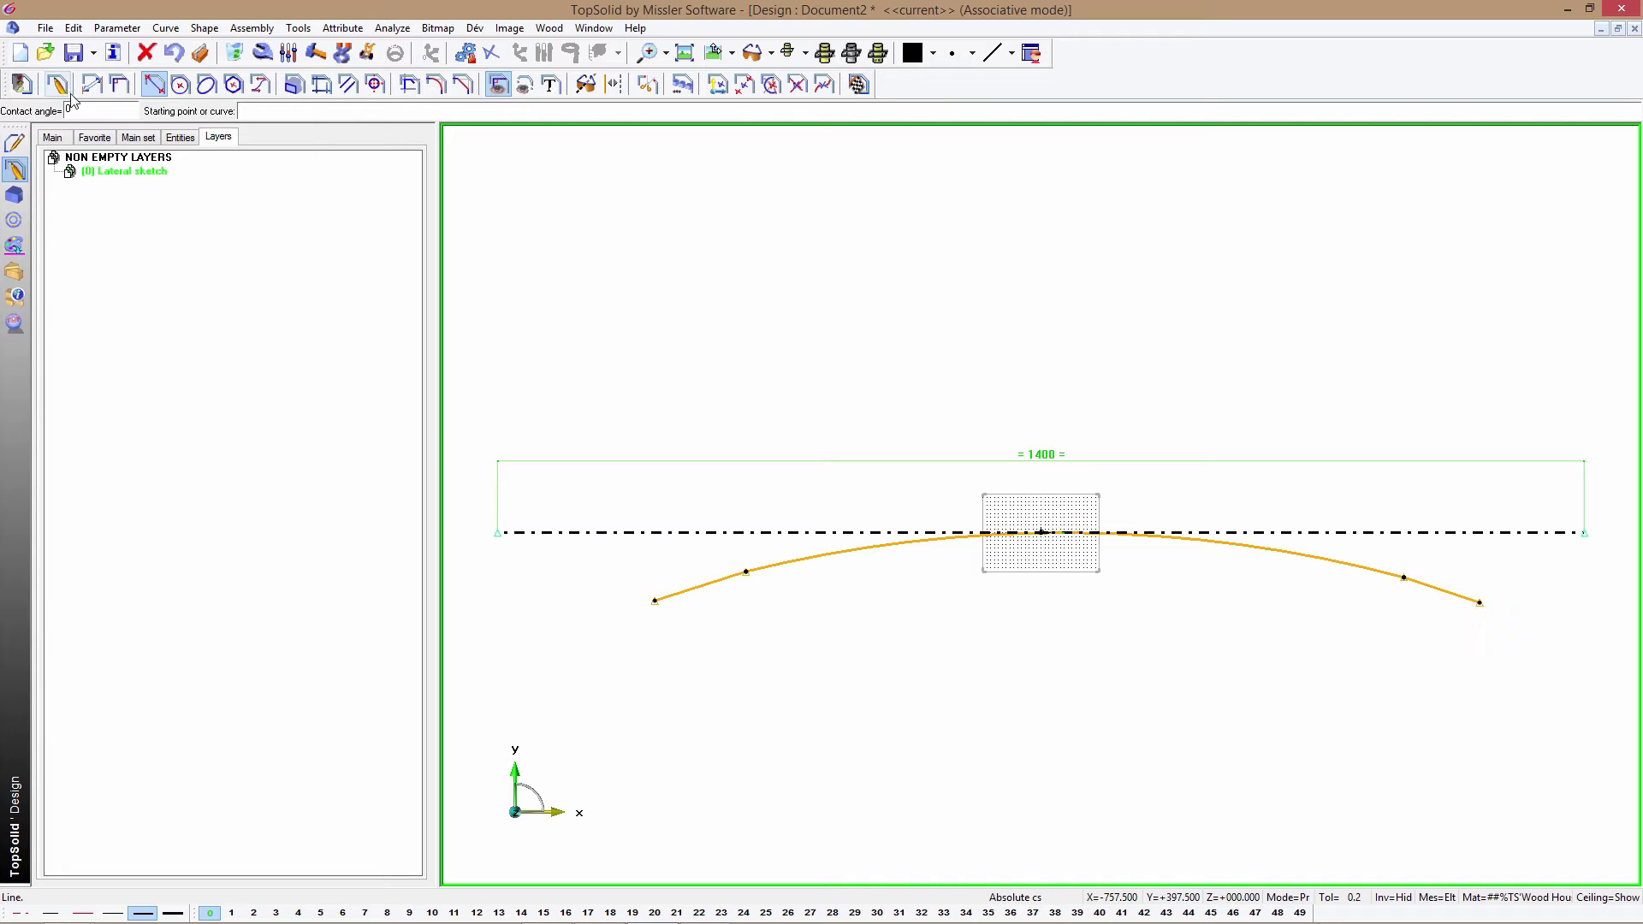
- Add upturned arcs at the outer ends of both flat lines
left_click(180, 85)
left_click(653, 601)
left_click(615, 595)
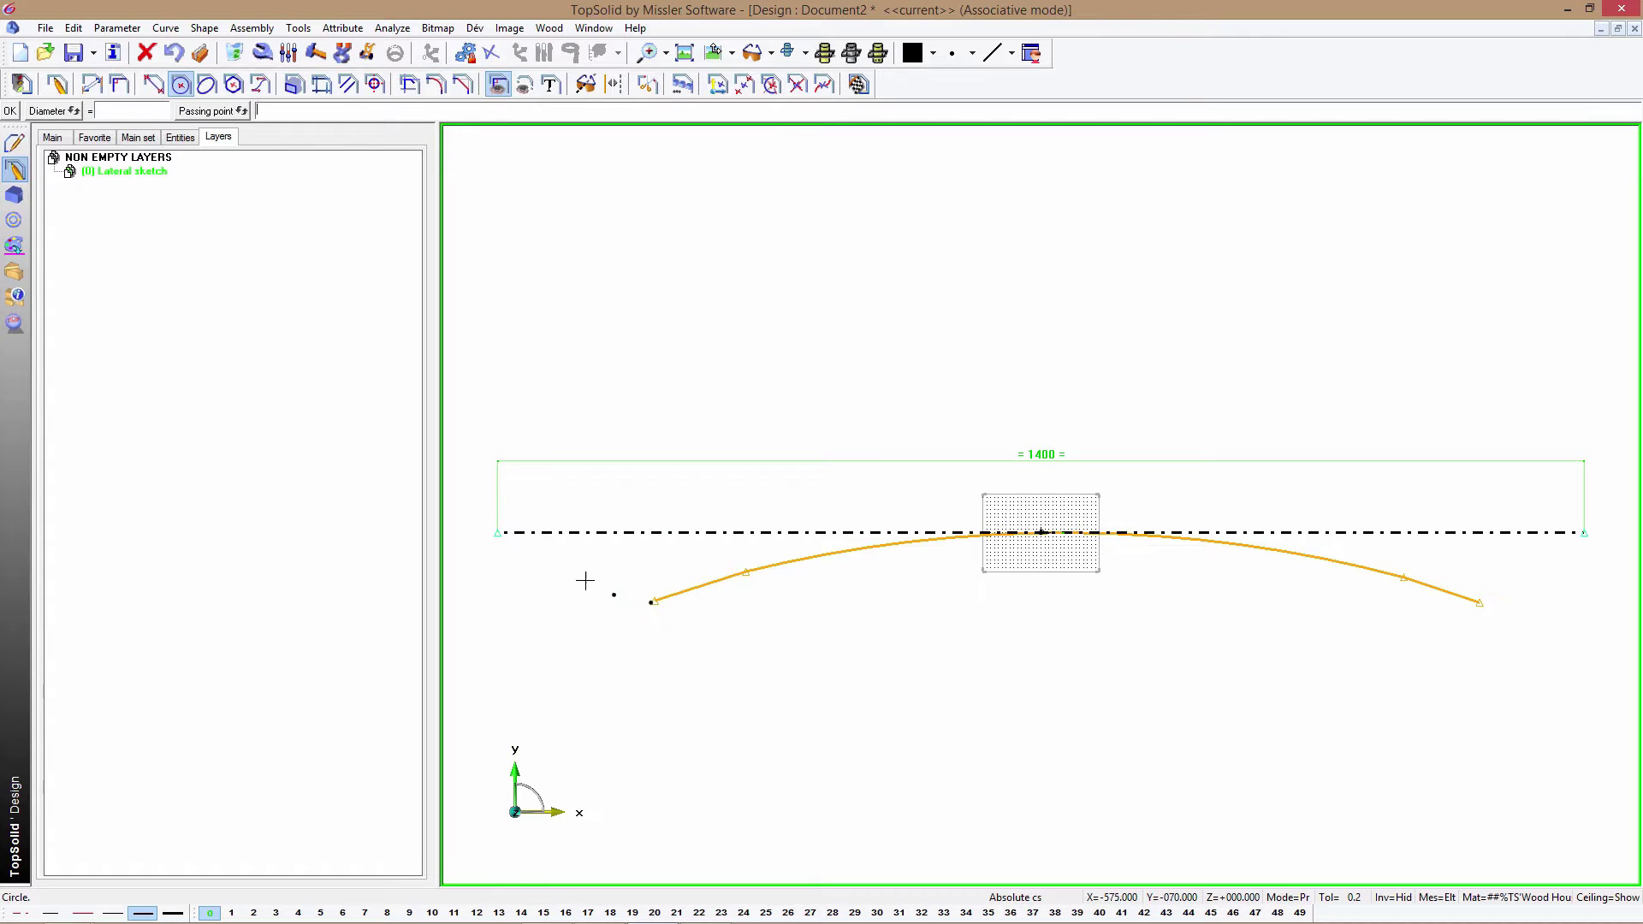
left_click(562, 551)
left_click(1500, 604)
left_click(1551, 555)
- Draw the kick lines rising from the ends of both upturned arcs
left_click(154, 84)
left_click(562, 550)
left_click(523, 496)
left_click(1551, 554)
left_click(1574, 503)
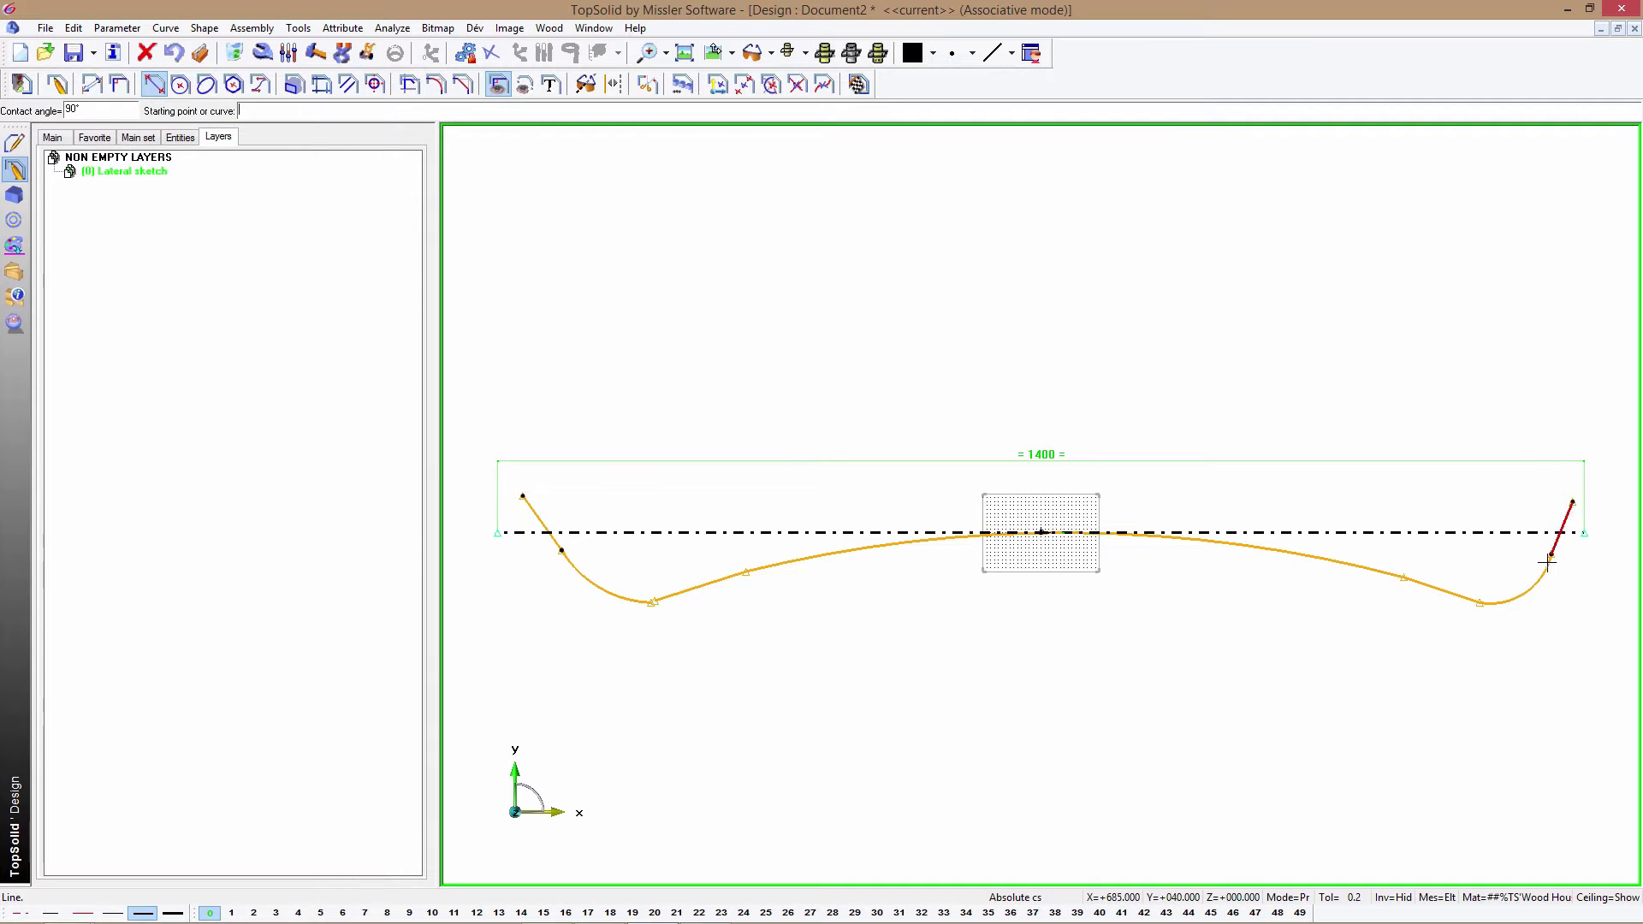
left_click(121, 86)
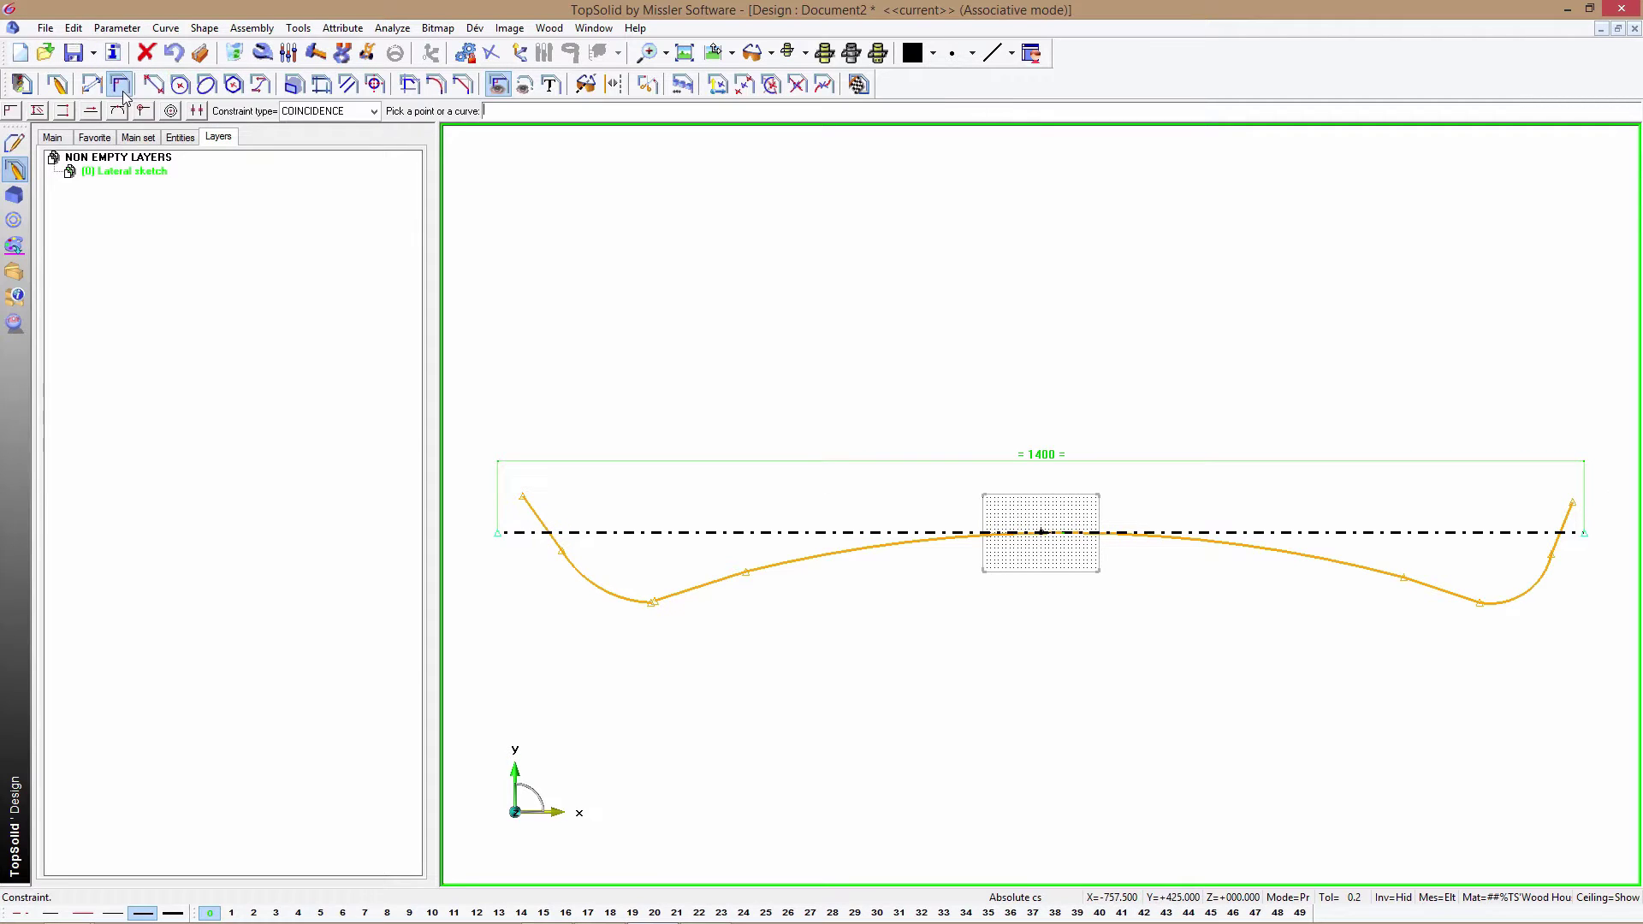
- Align the lower curve points and line up the two profile ends horizontally
left_click(63, 110)
left_click(747, 571)
left_click(1404, 579)
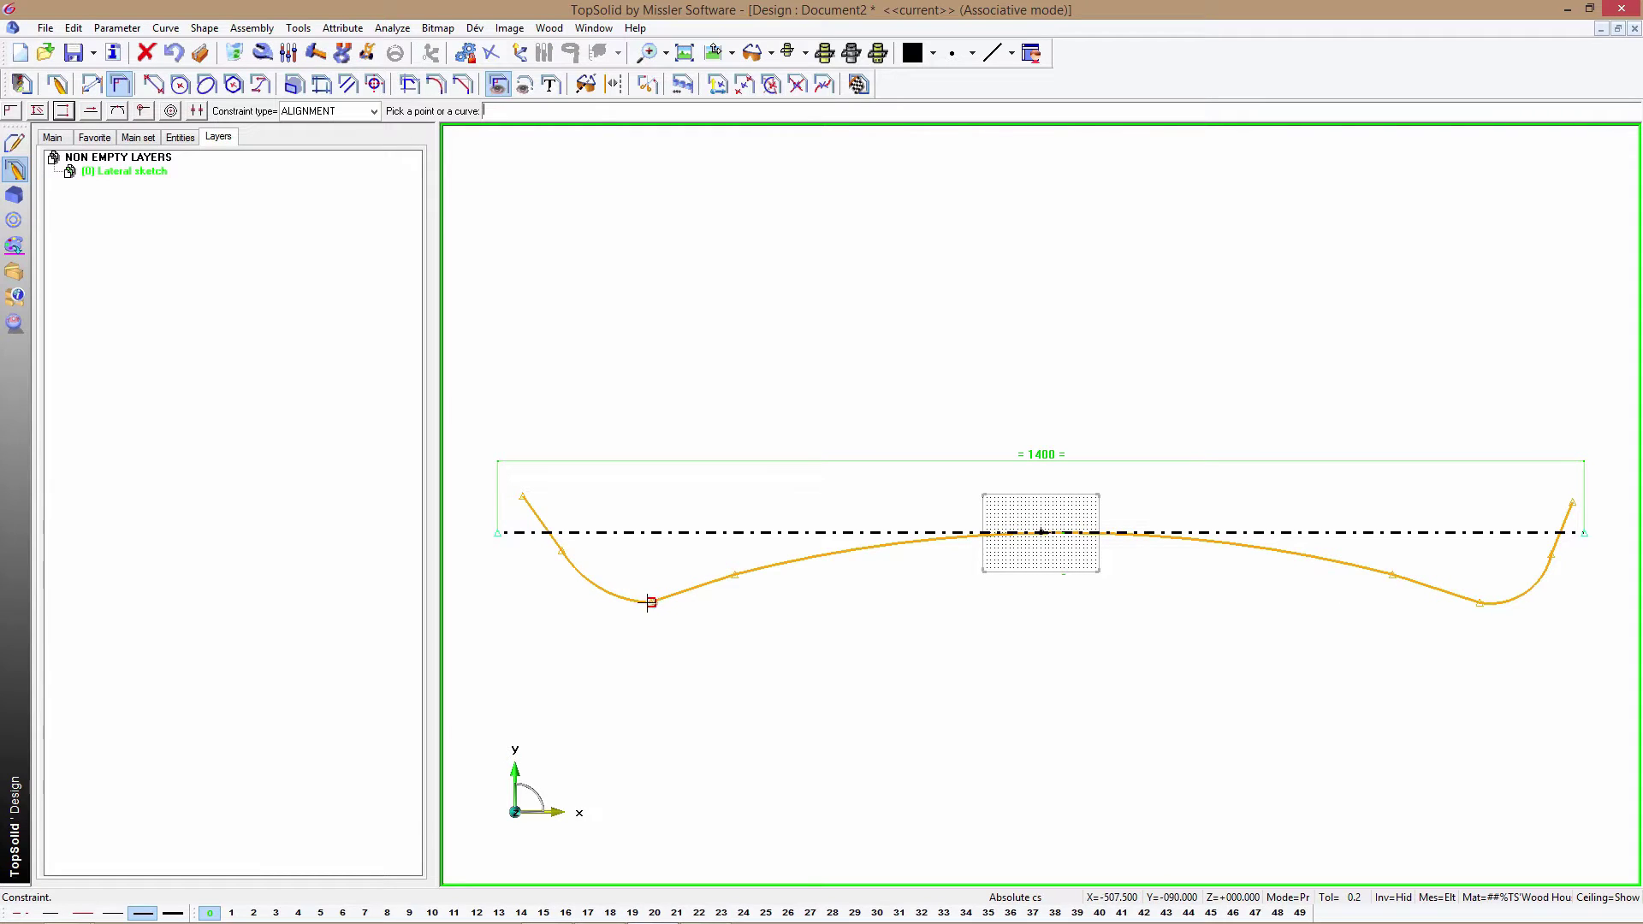
left_click(1480, 603)
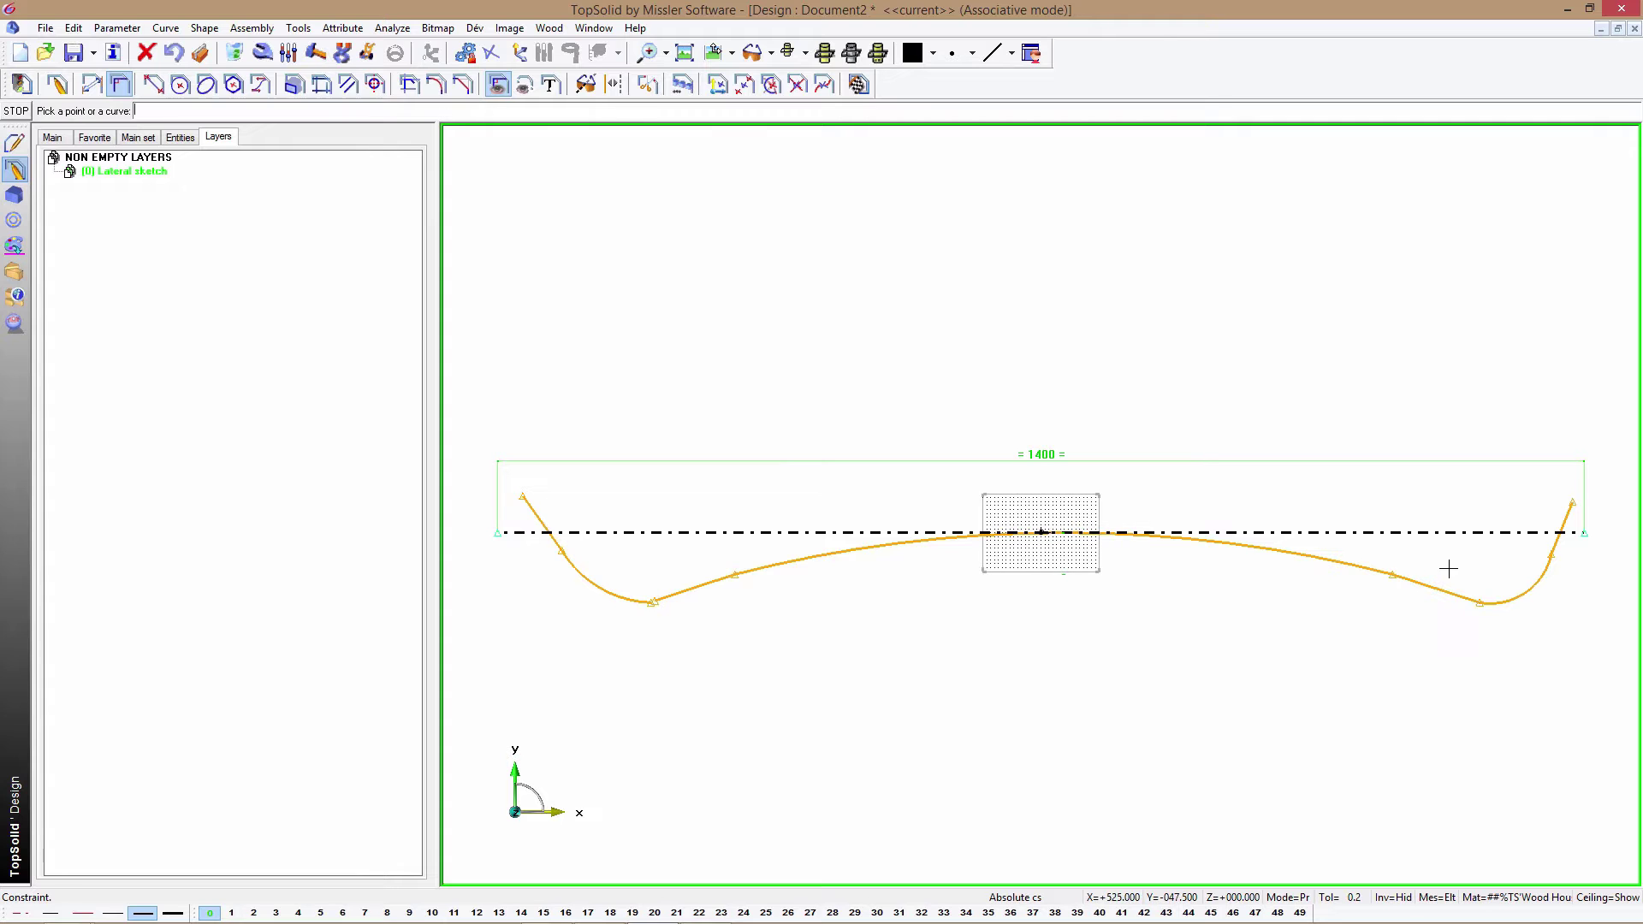
left_click(143, 111)
left_click(648, 602)
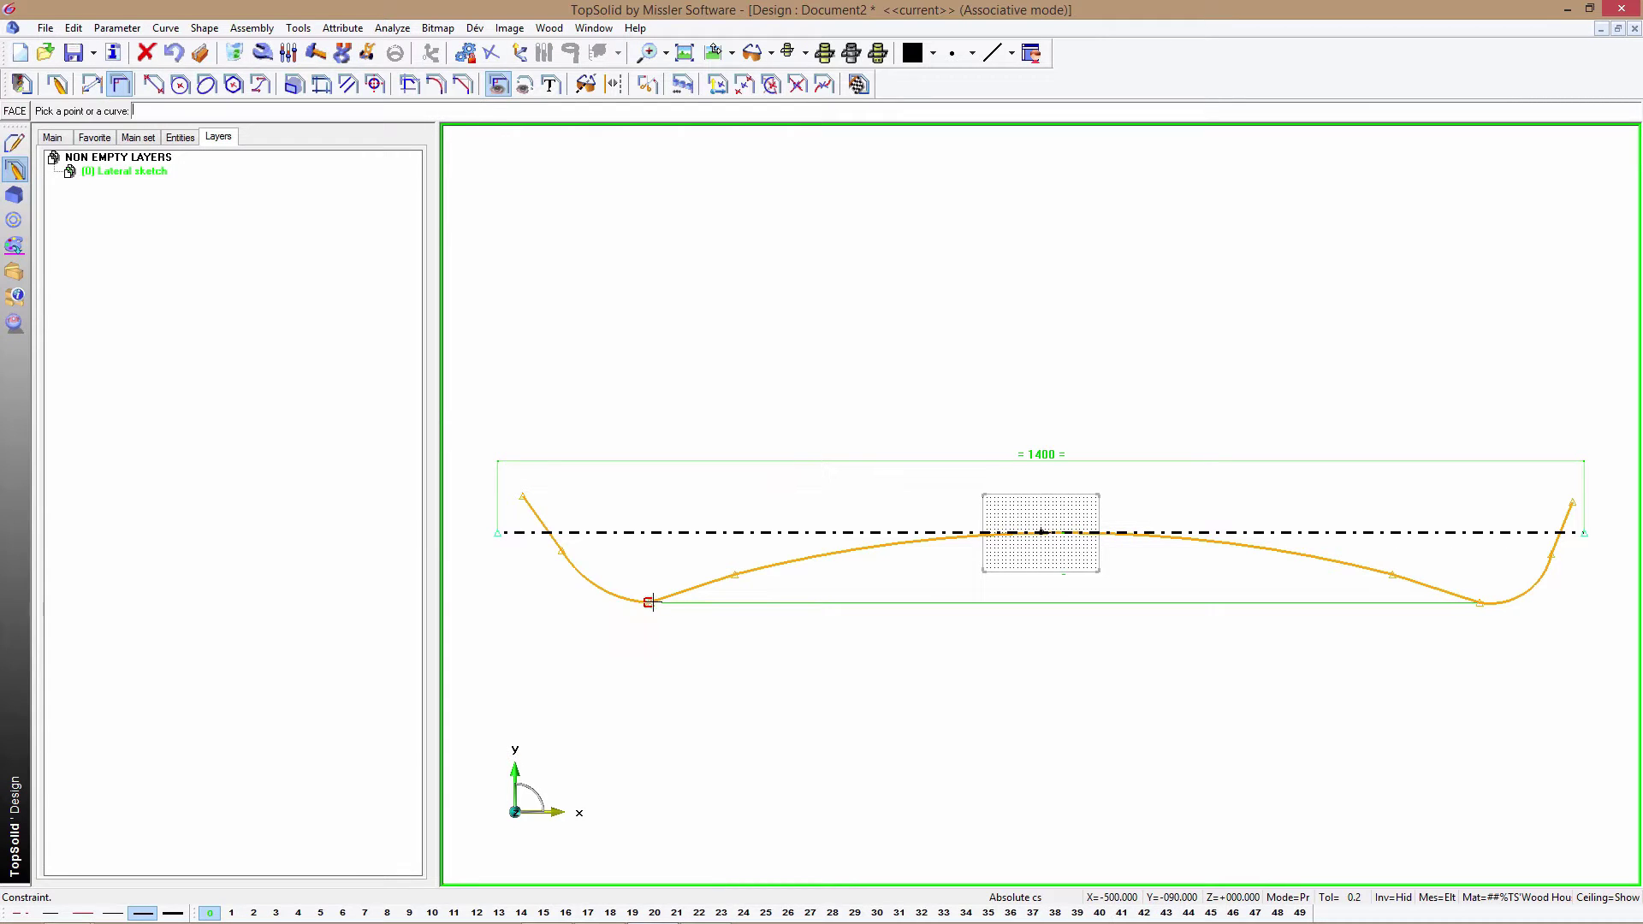
left_click(653, 602)
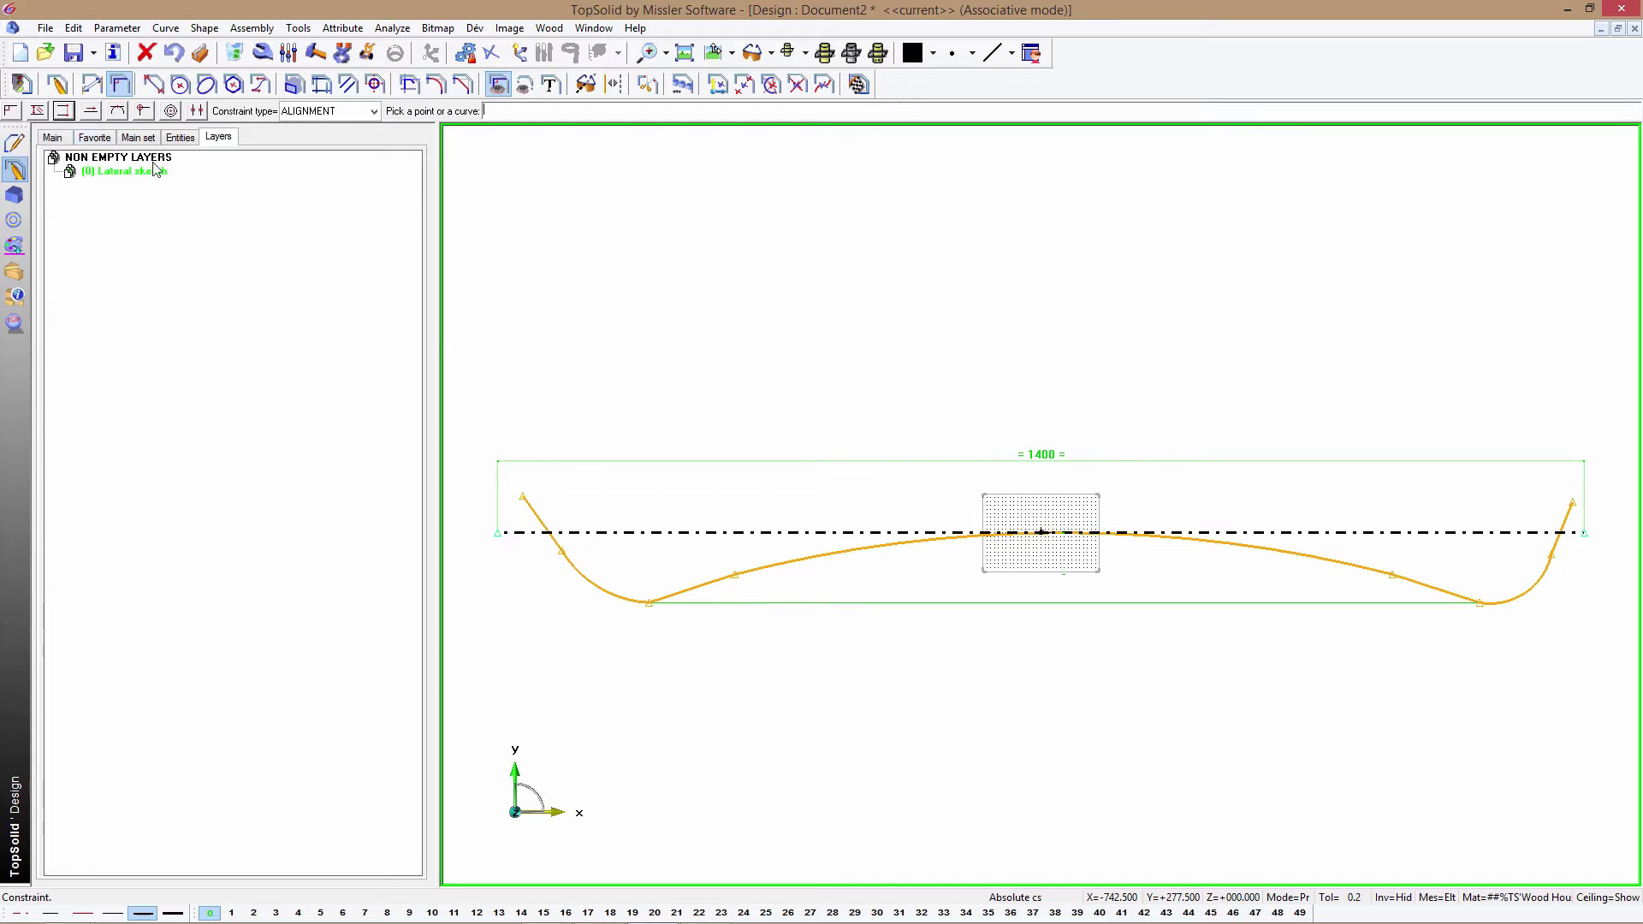
left_click(522, 496)
left_click(1572, 504)
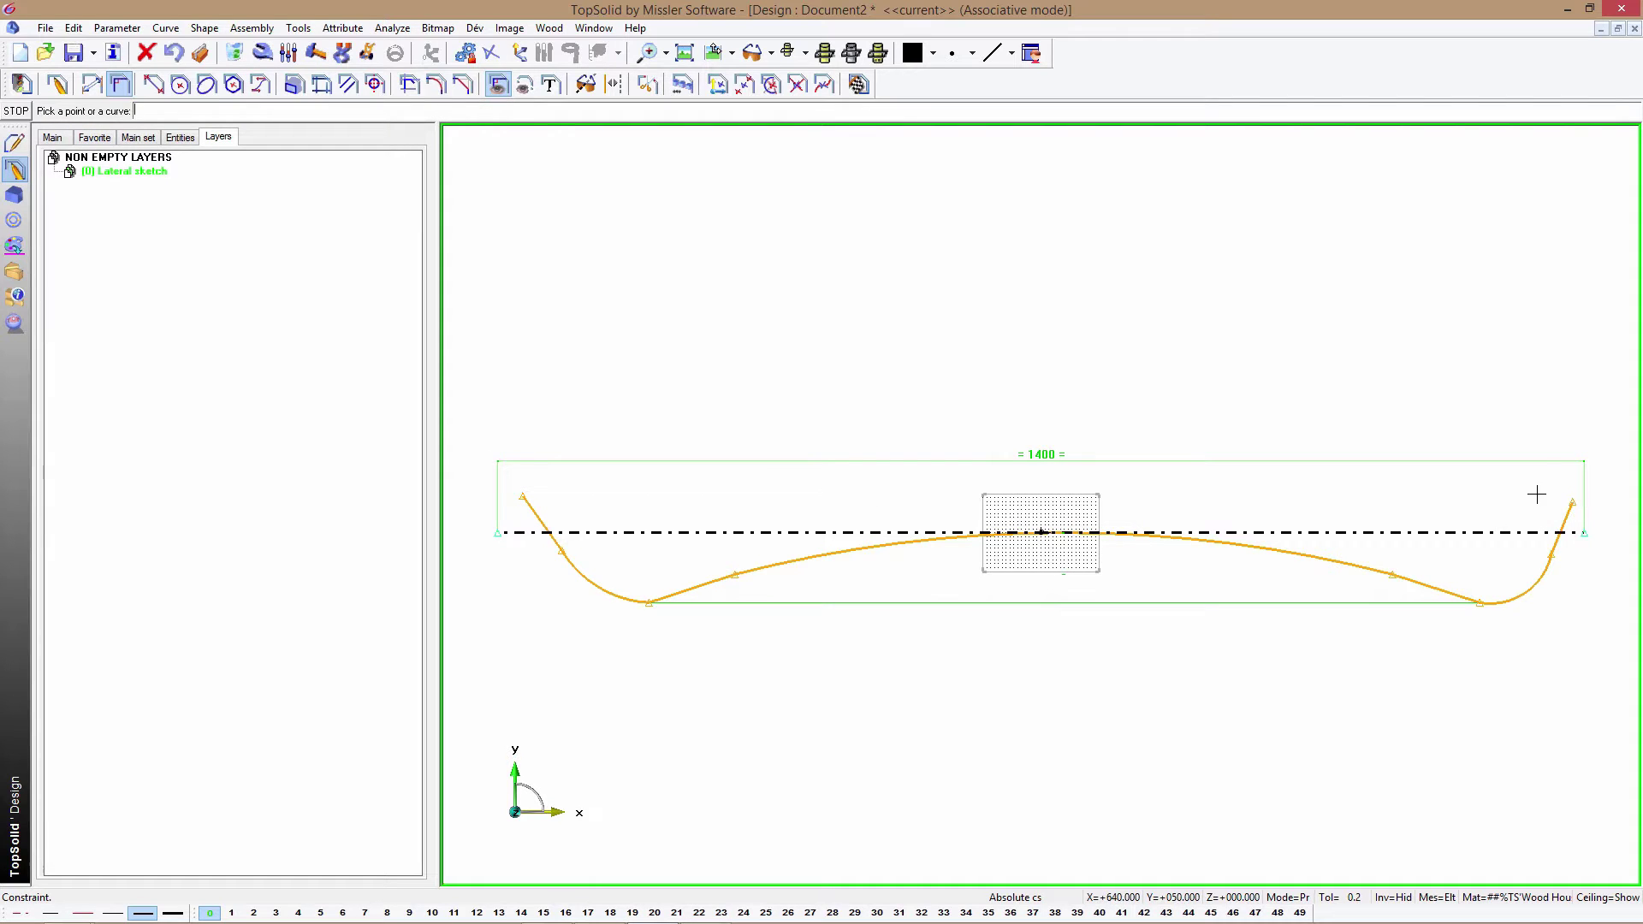
key("Return")
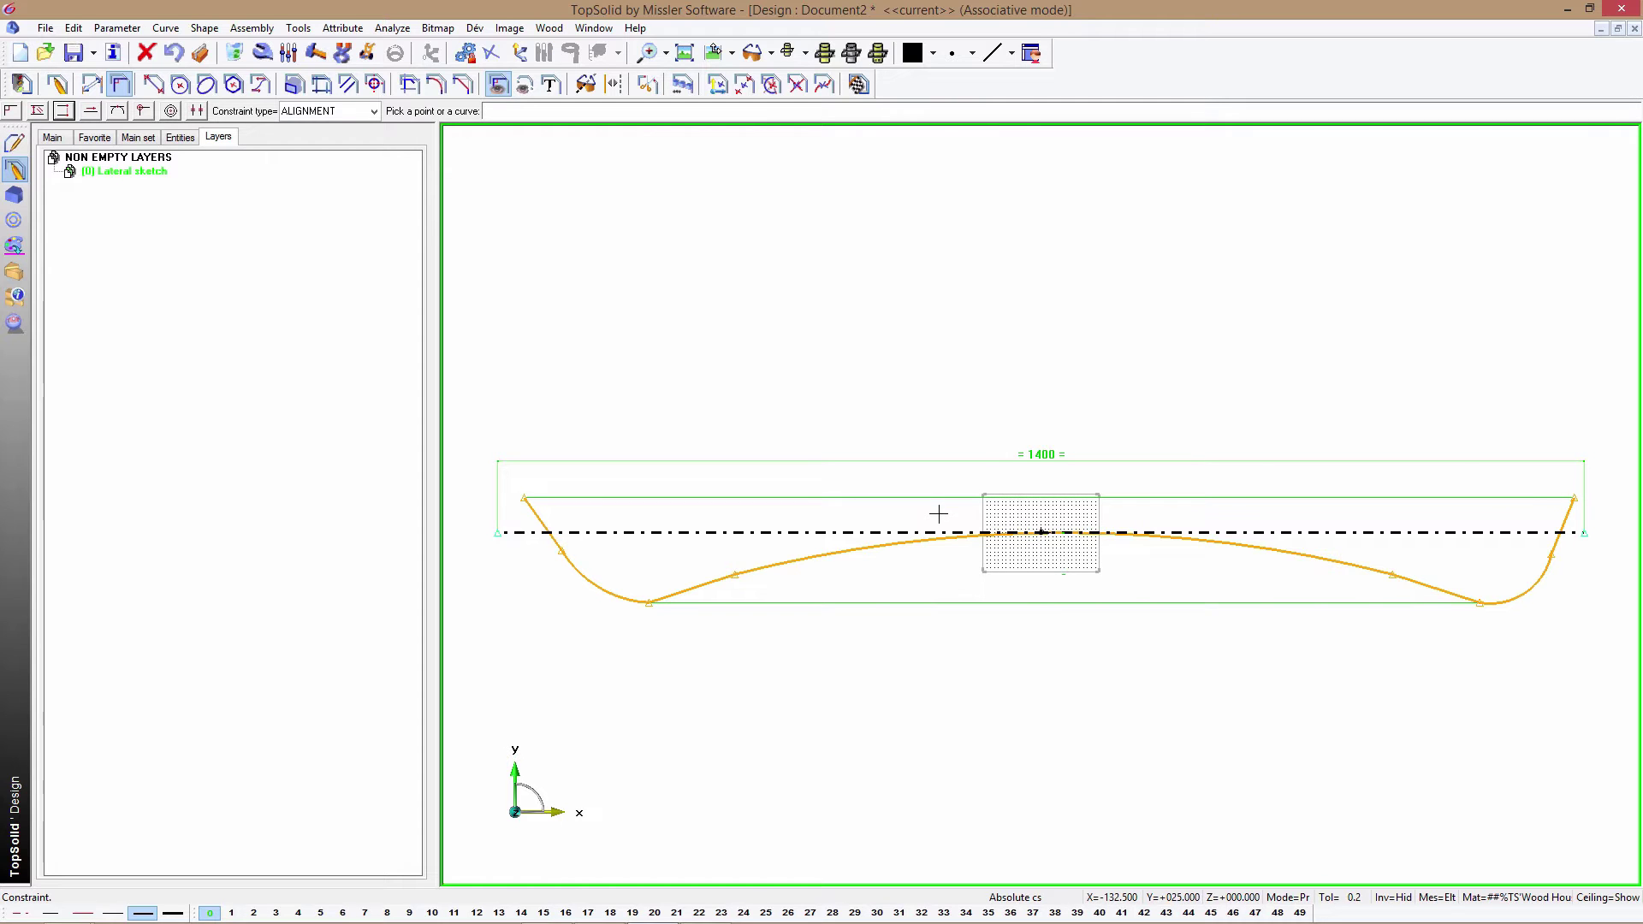
- Make the kicks and end arcs tangent and join the ends into smooth arcs
left_click(118, 110)
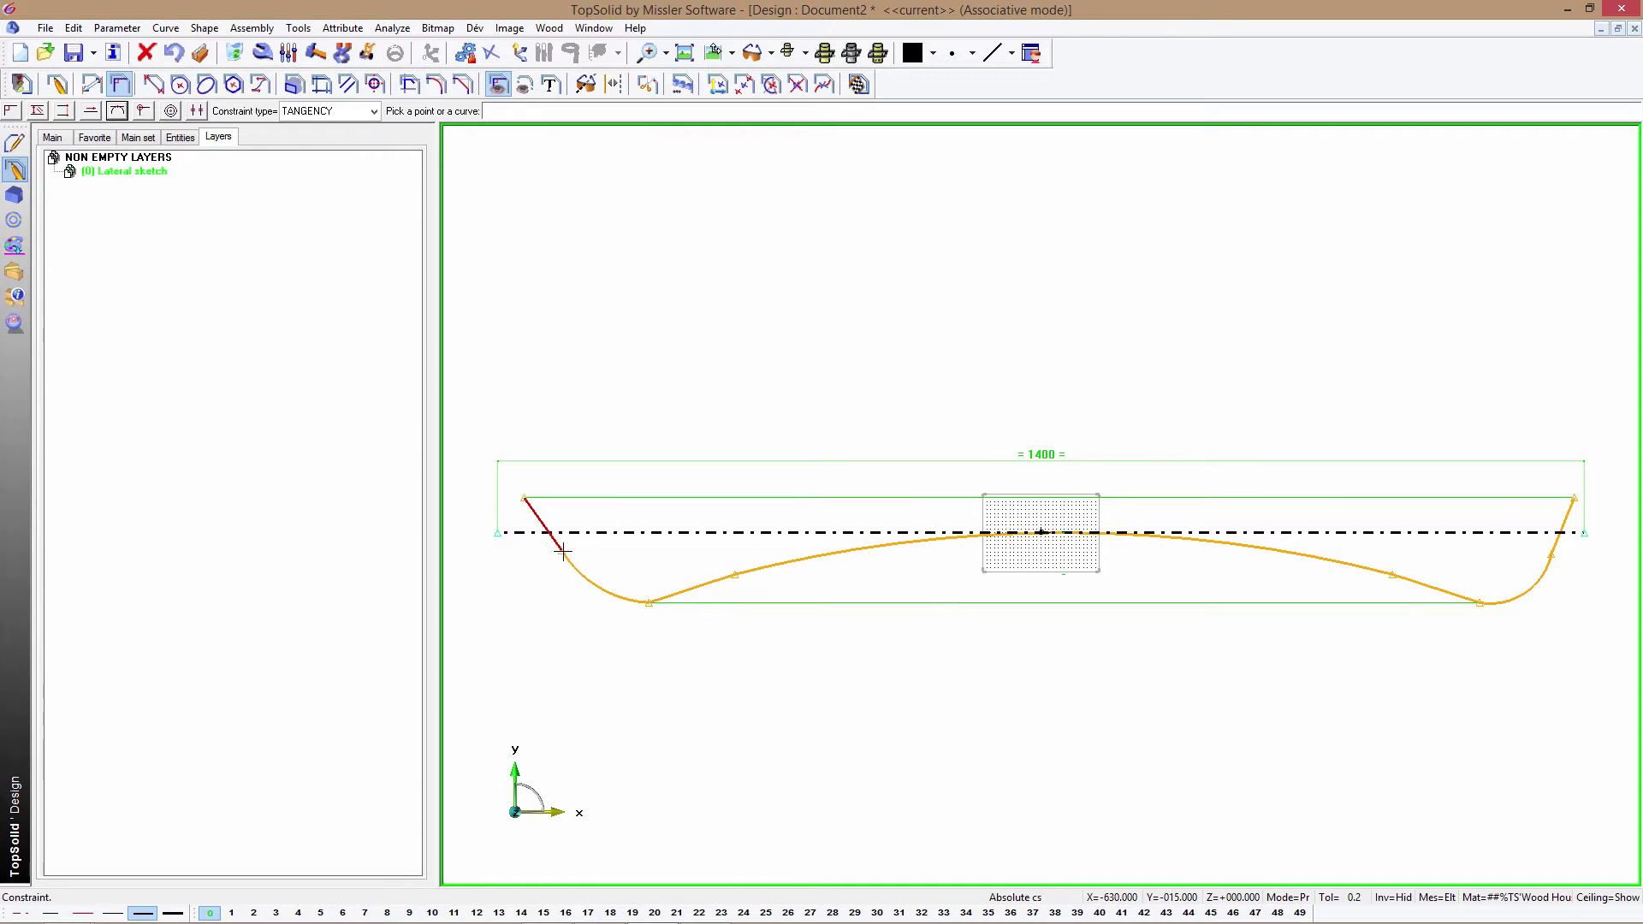
left_click(719, 586)
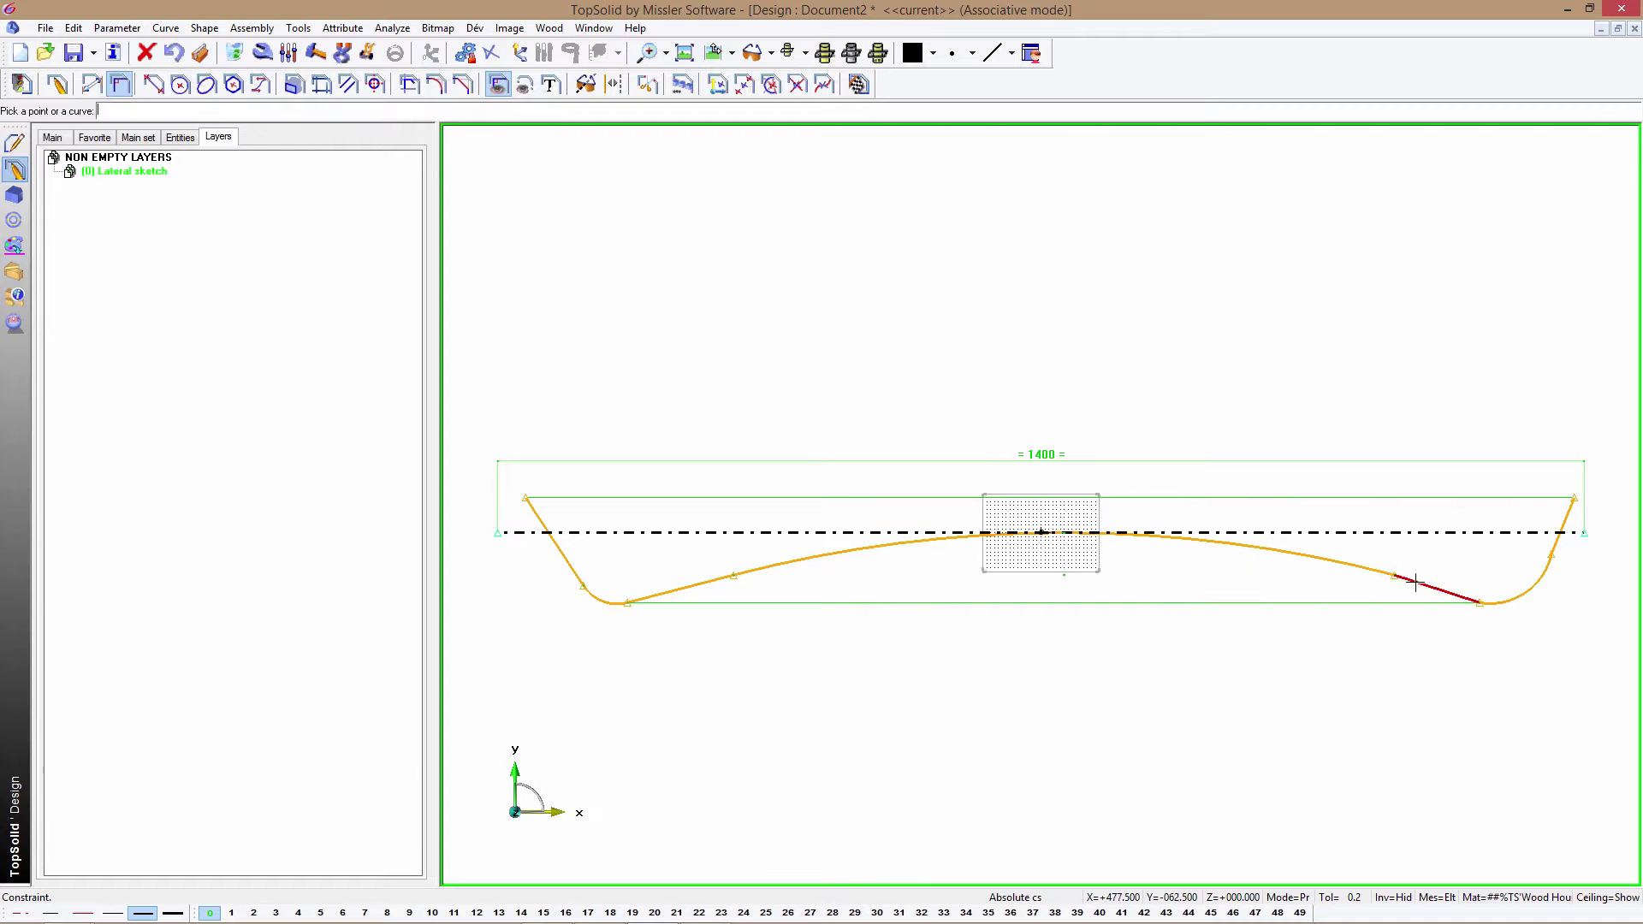
left_click(1551, 575)
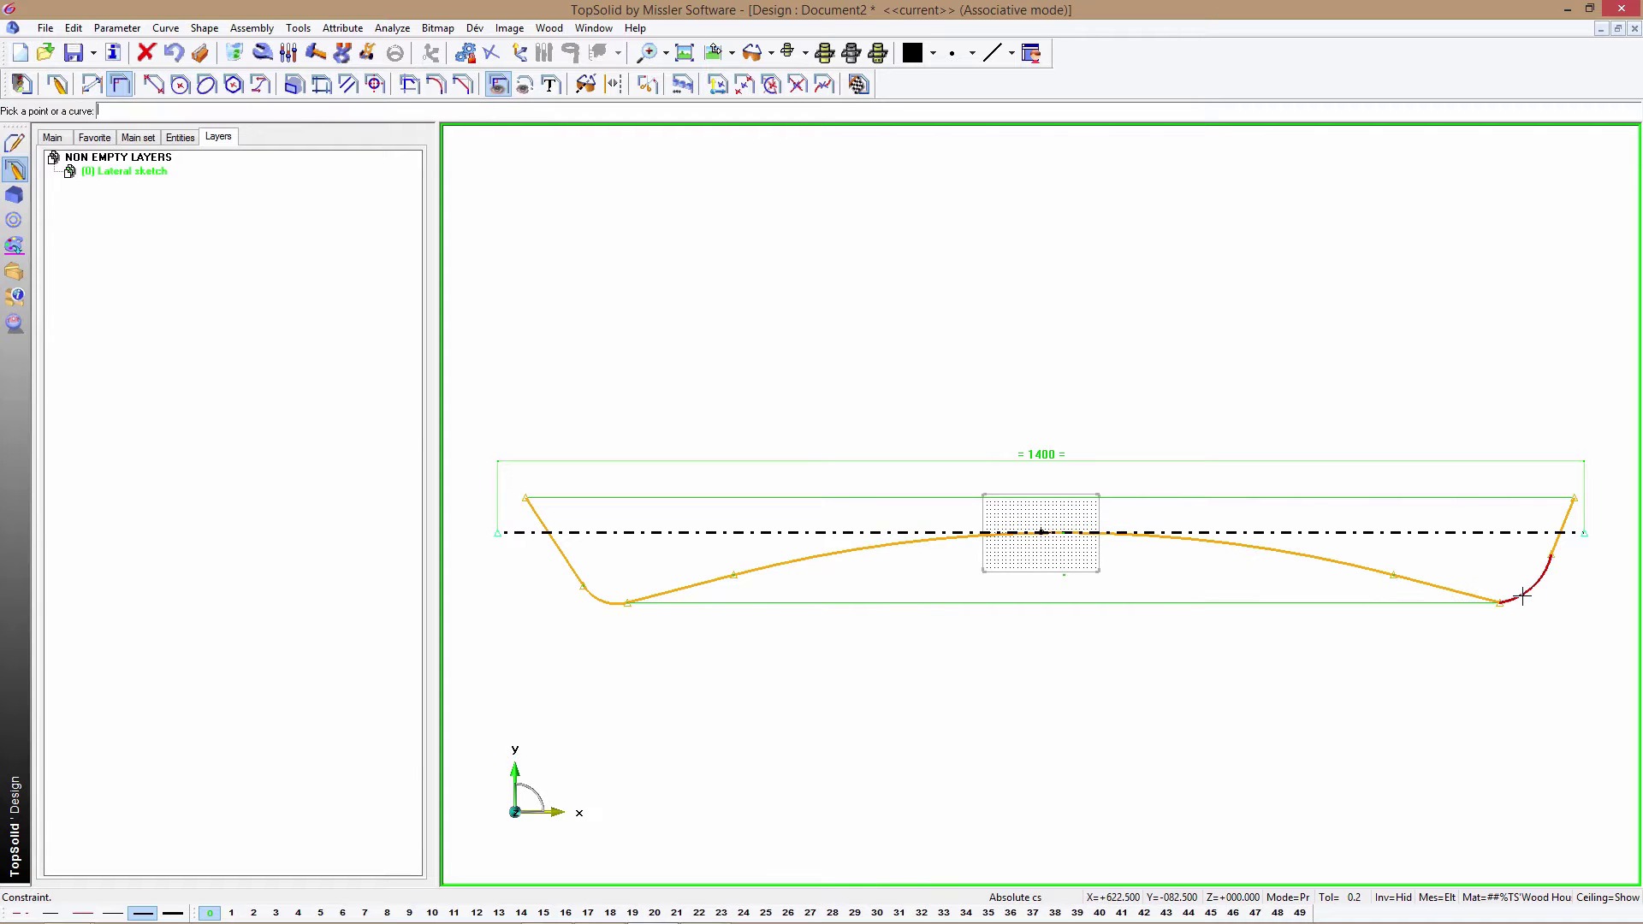
left_click(1562, 541)
left_click(144, 111)
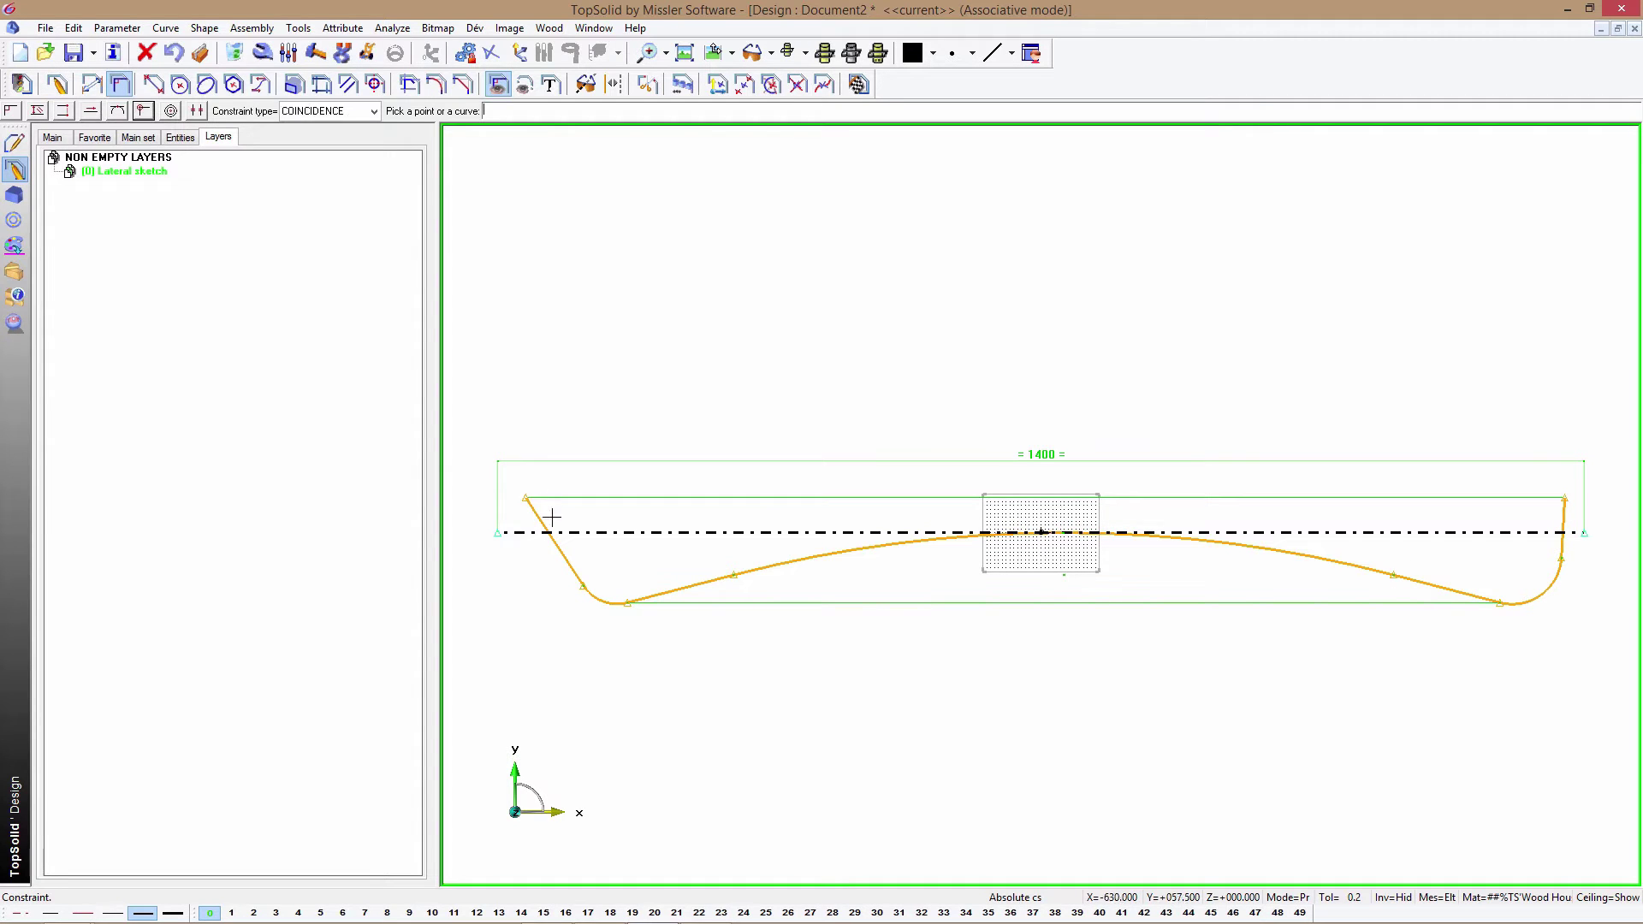
left_click(583, 587)
left_click(573, 533)
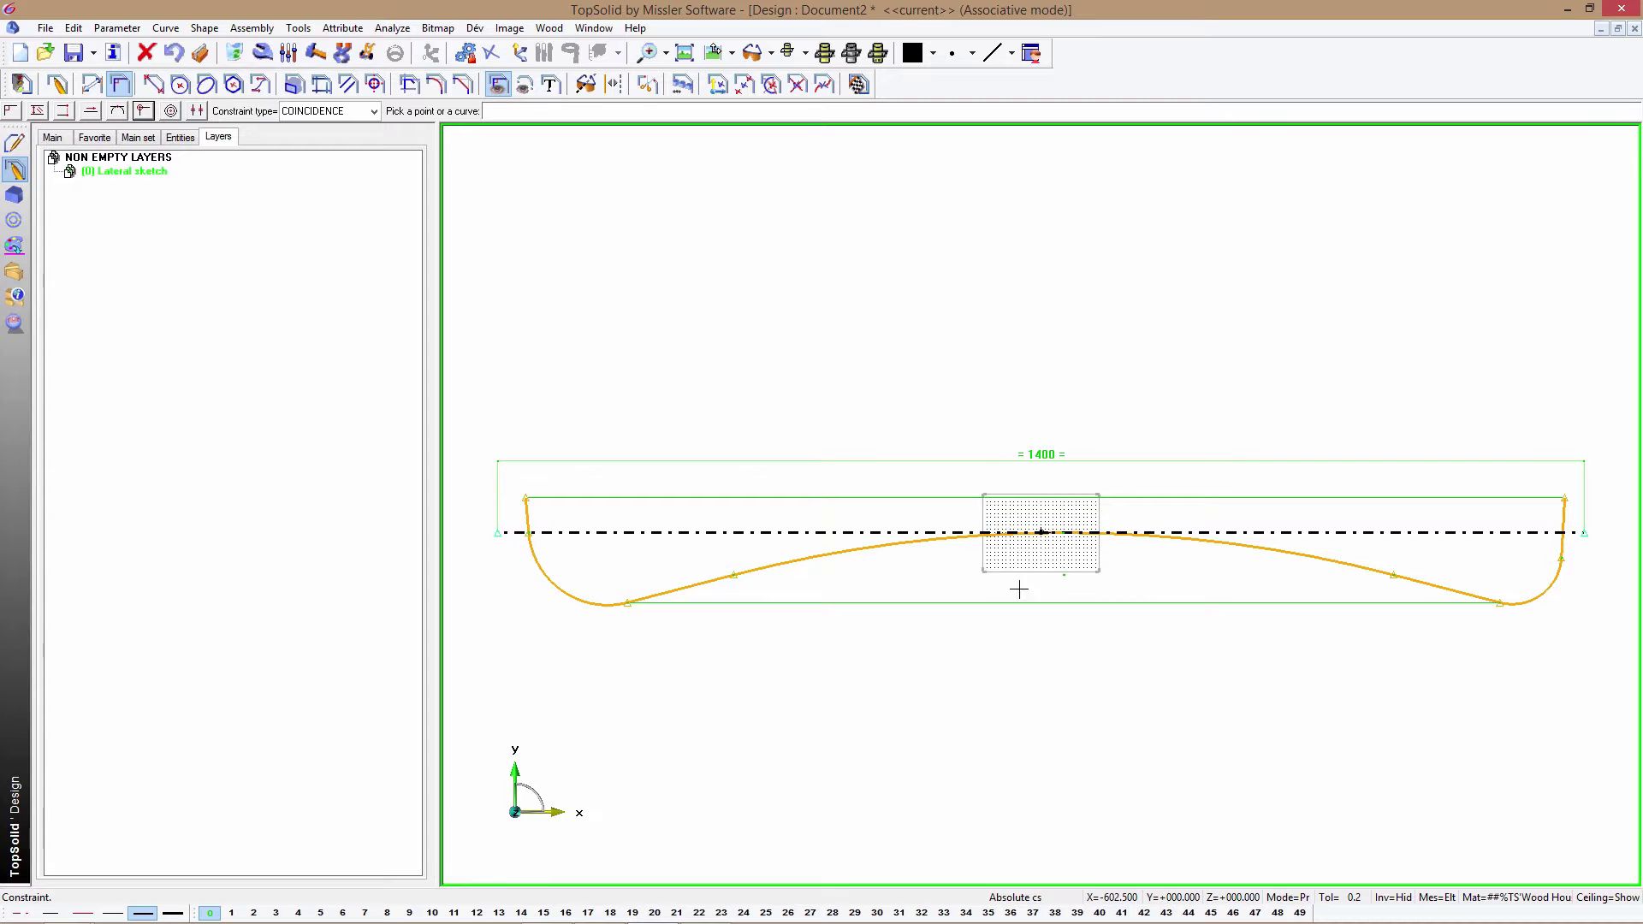
left_click(1563, 561)
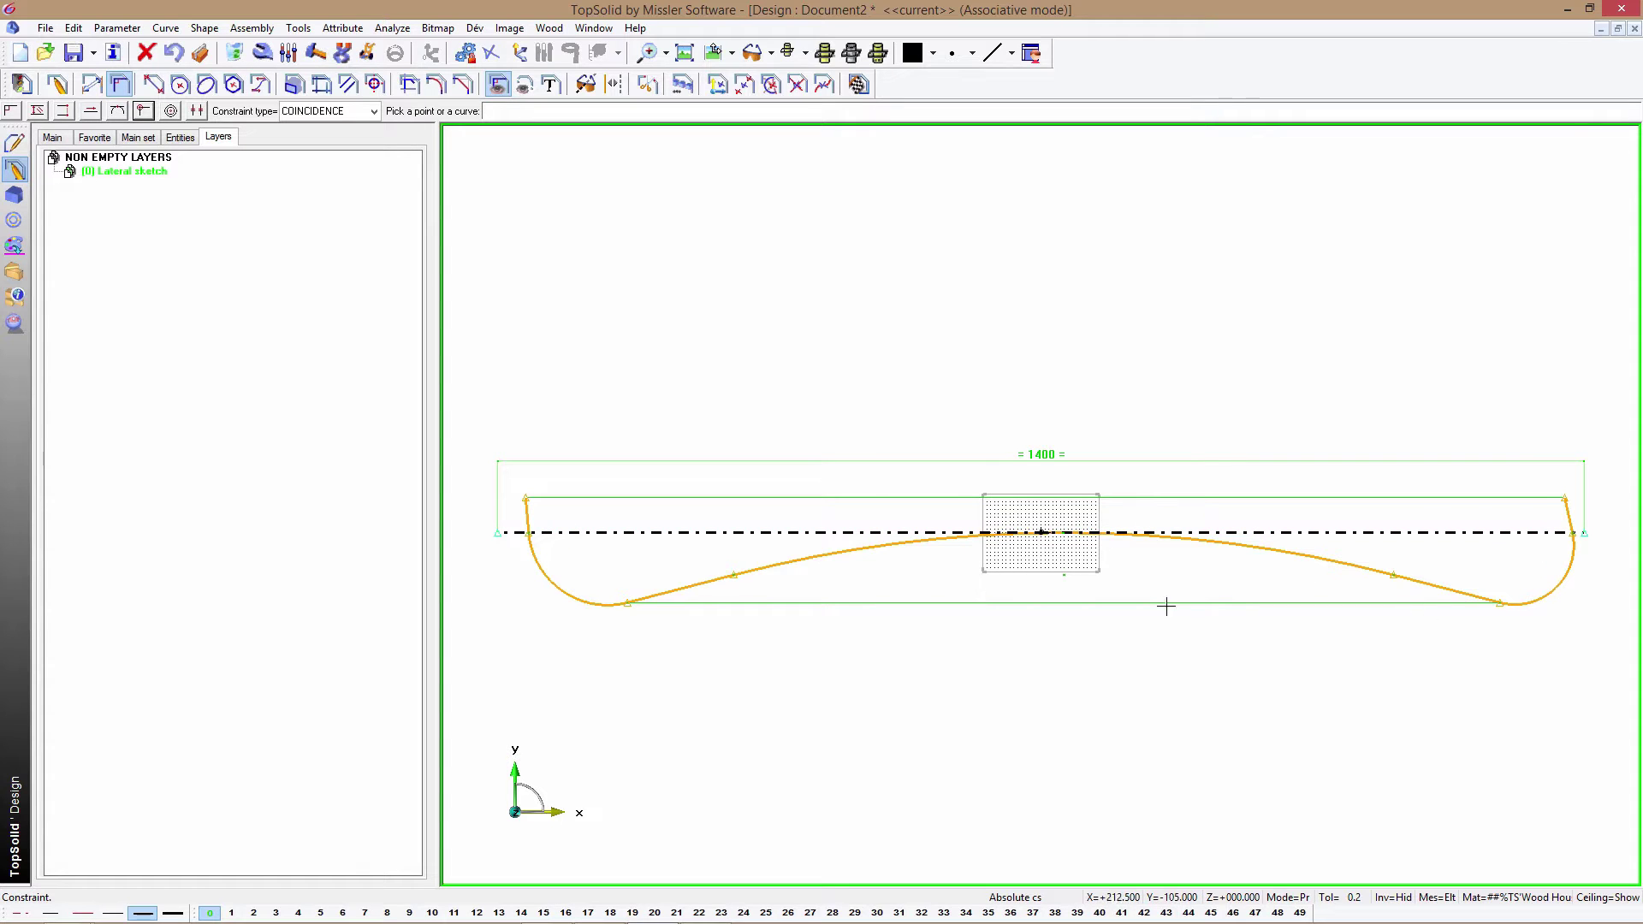
left_click(92, 84)
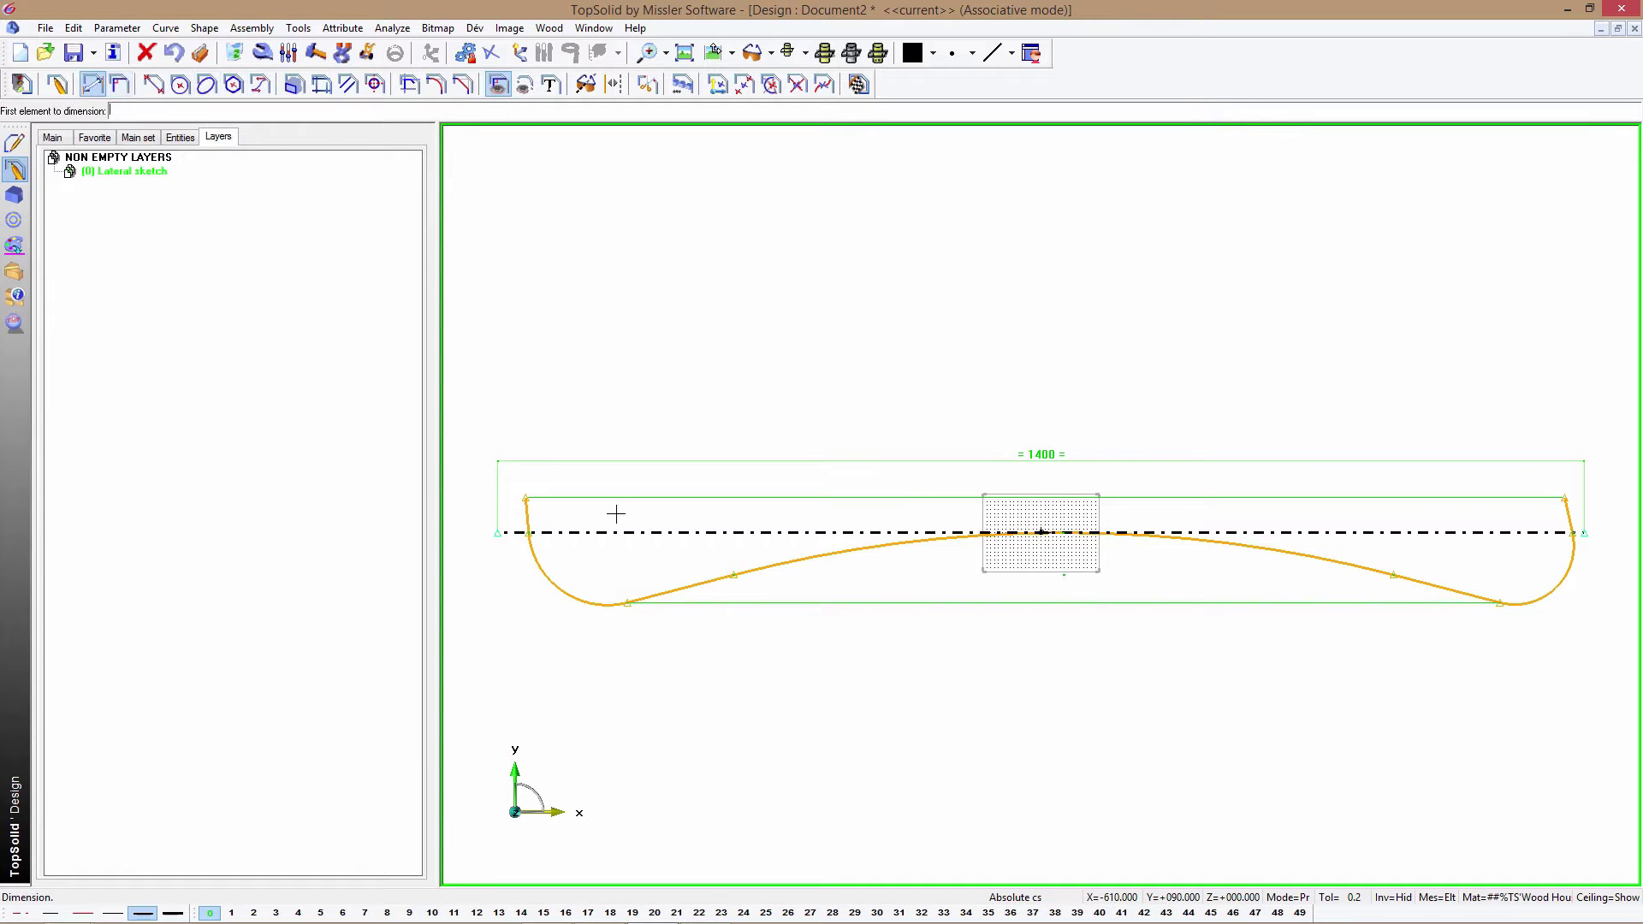
- Add 600 and 170 dimensions along the lower part of the profile
left_click(735, 574)
left_click(1393, 574)
left_click(1338, 658)
type("600")
key("Return")
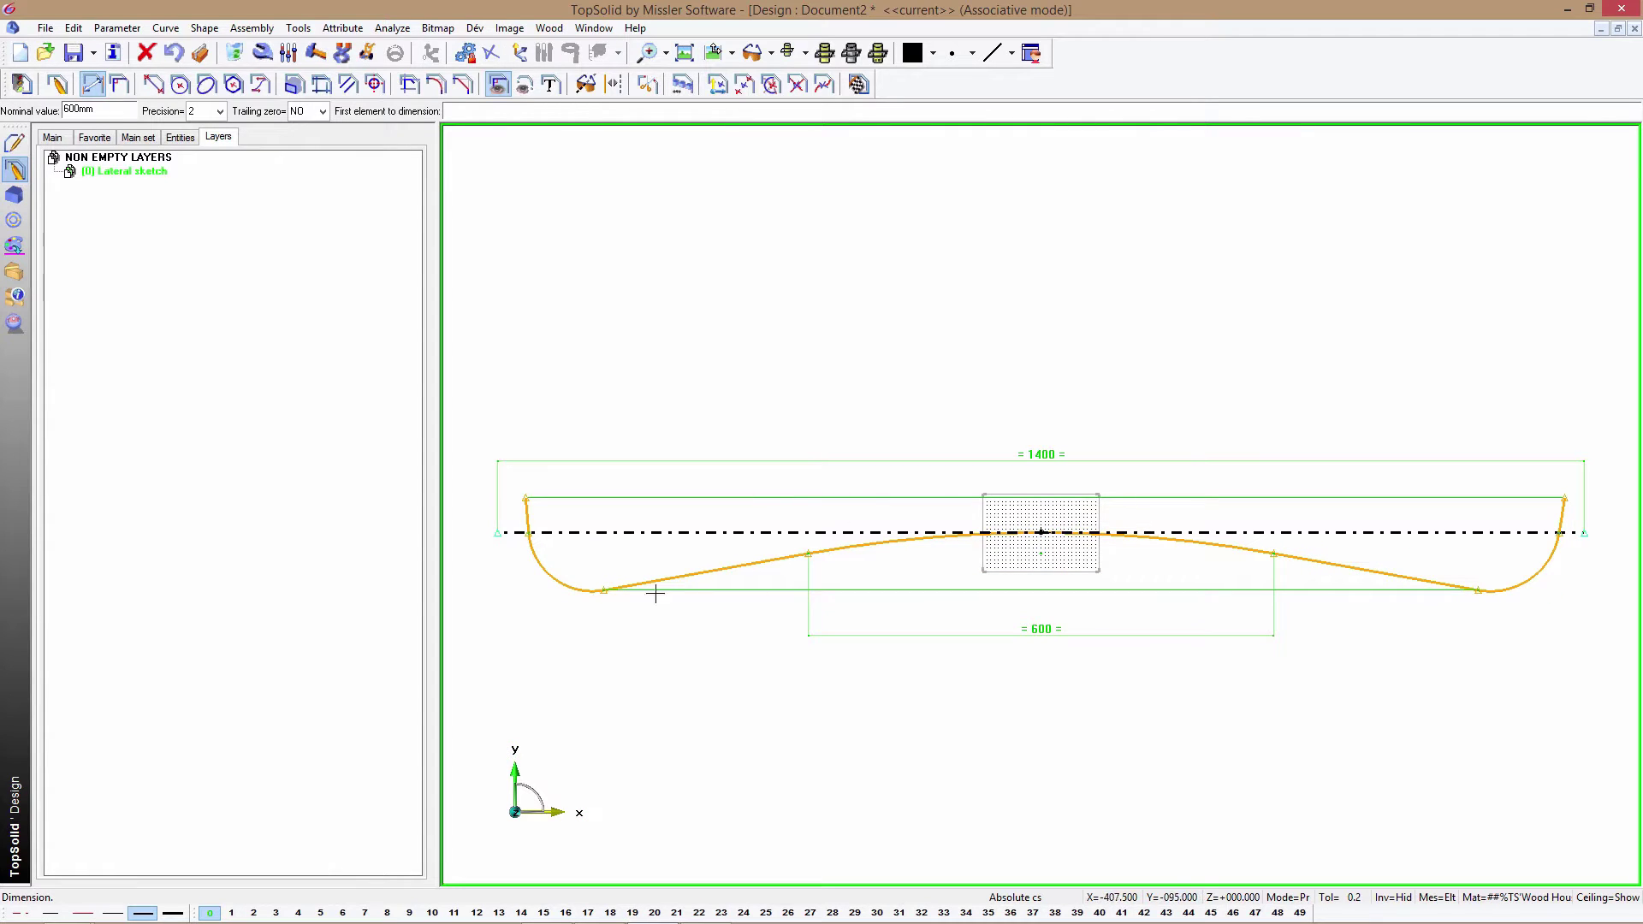
left_click(604, 591)
left_click(809, 555)
left_click(759, 631)
type("0")
key("Return")
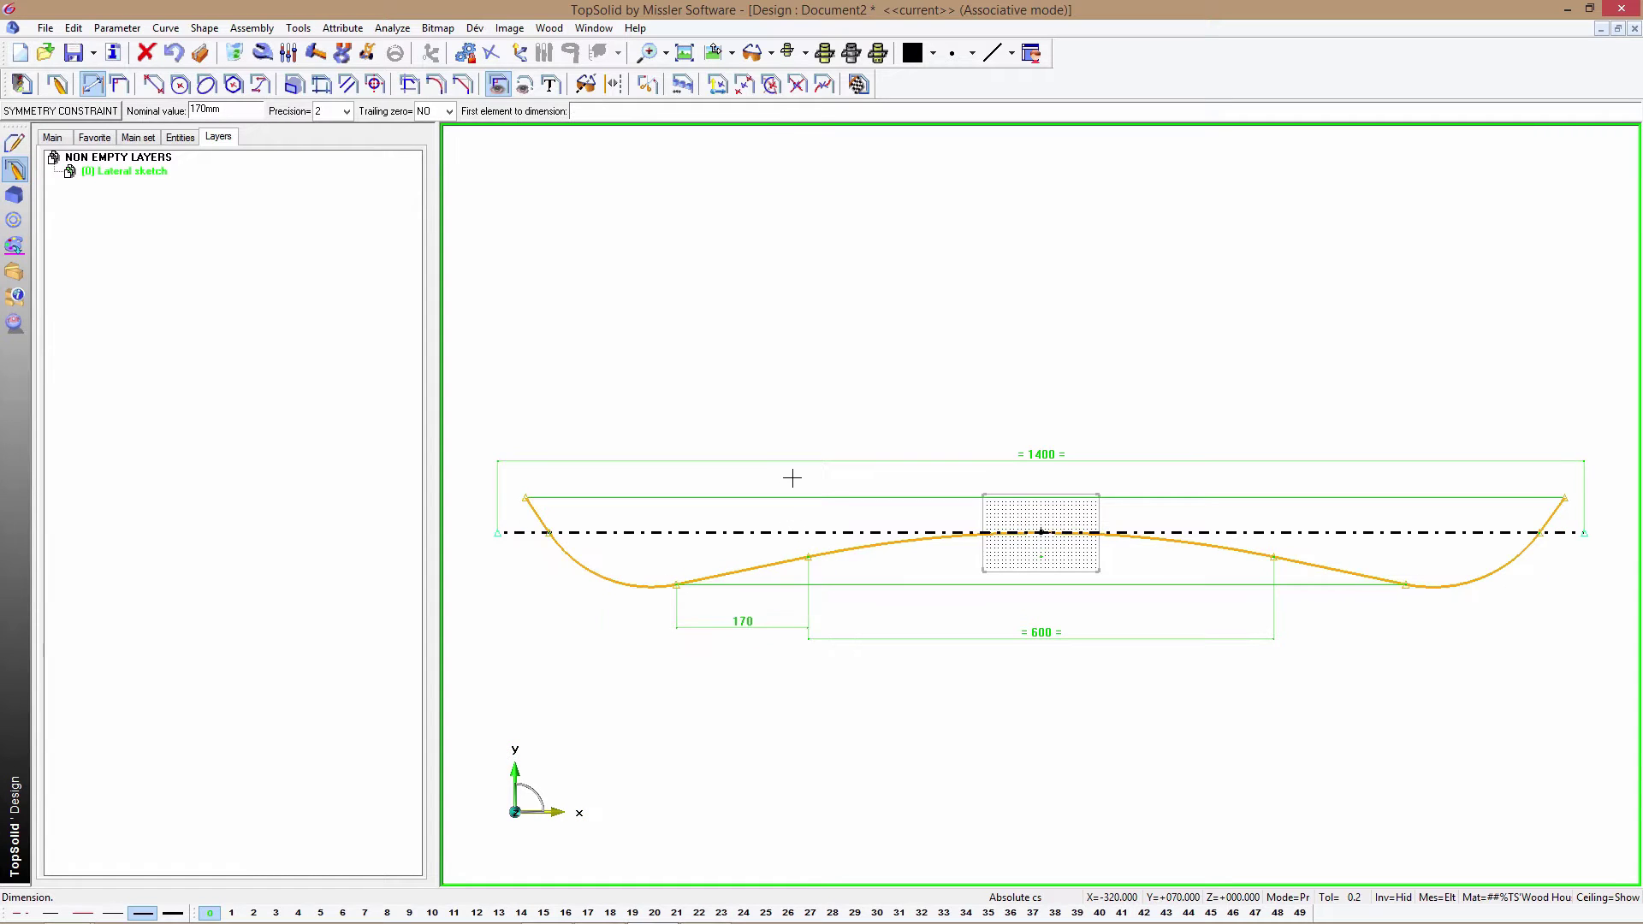
- Dimension the end height to 20, overall length to 1200, and drive the bend with b
left_click(541, 514)
left_click(737, 374)
type("20")
key("Return")
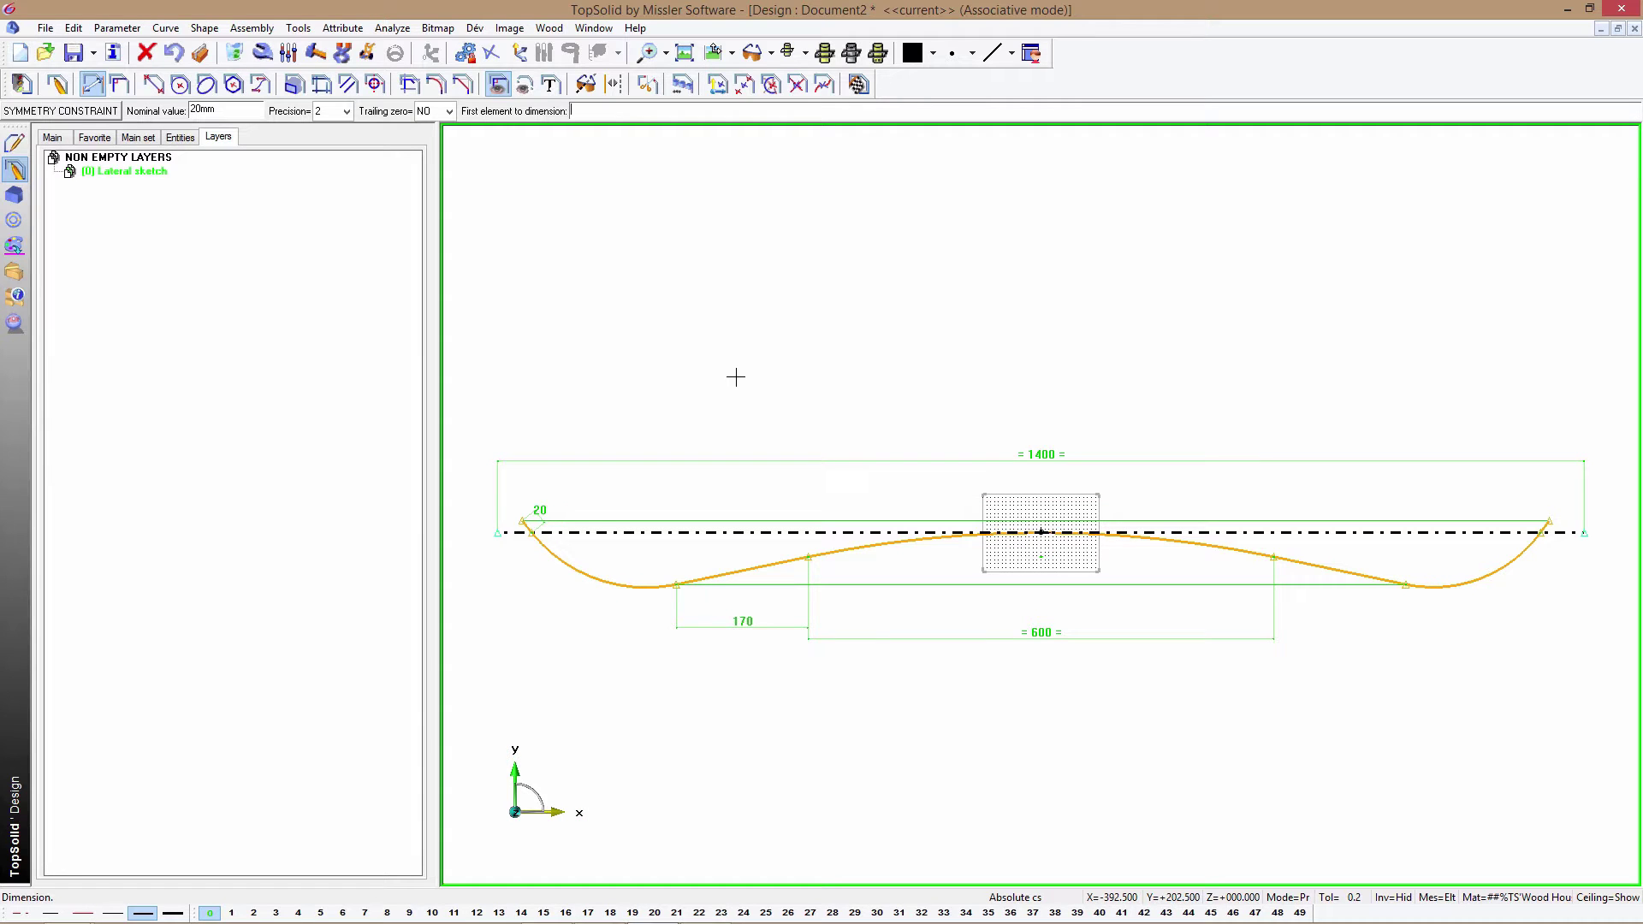
left_click(531, 531)
left_click(1541, 529)
left_click(1379, 681)
type("1200")
key("Return")
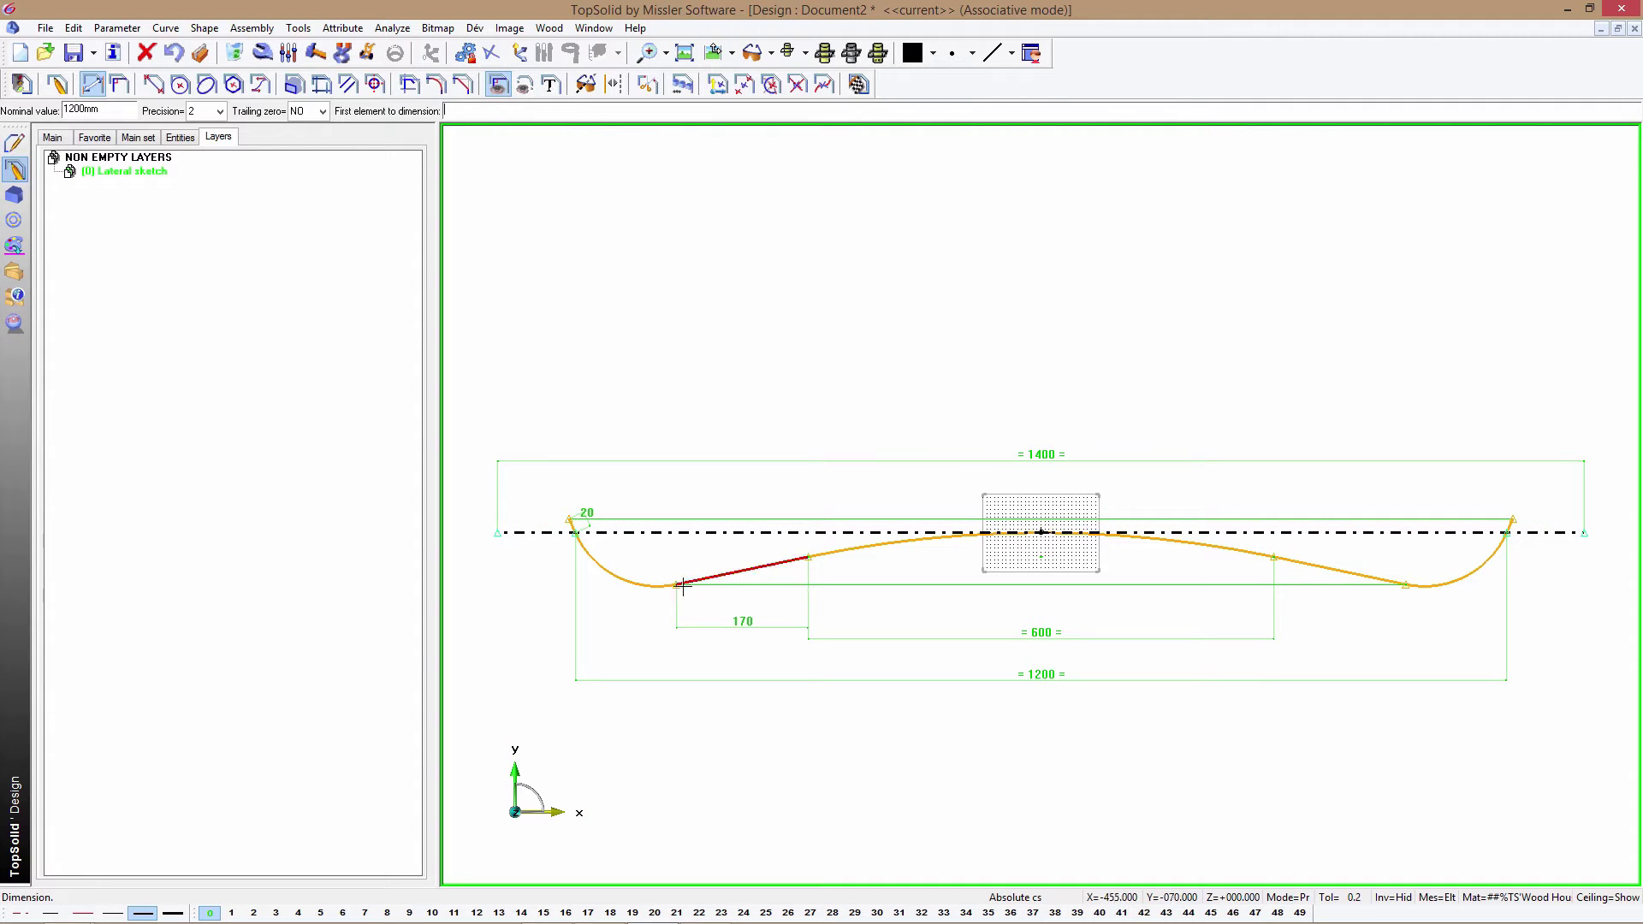
left_click(732, 579)
left_click(497, 553)
key("Return")
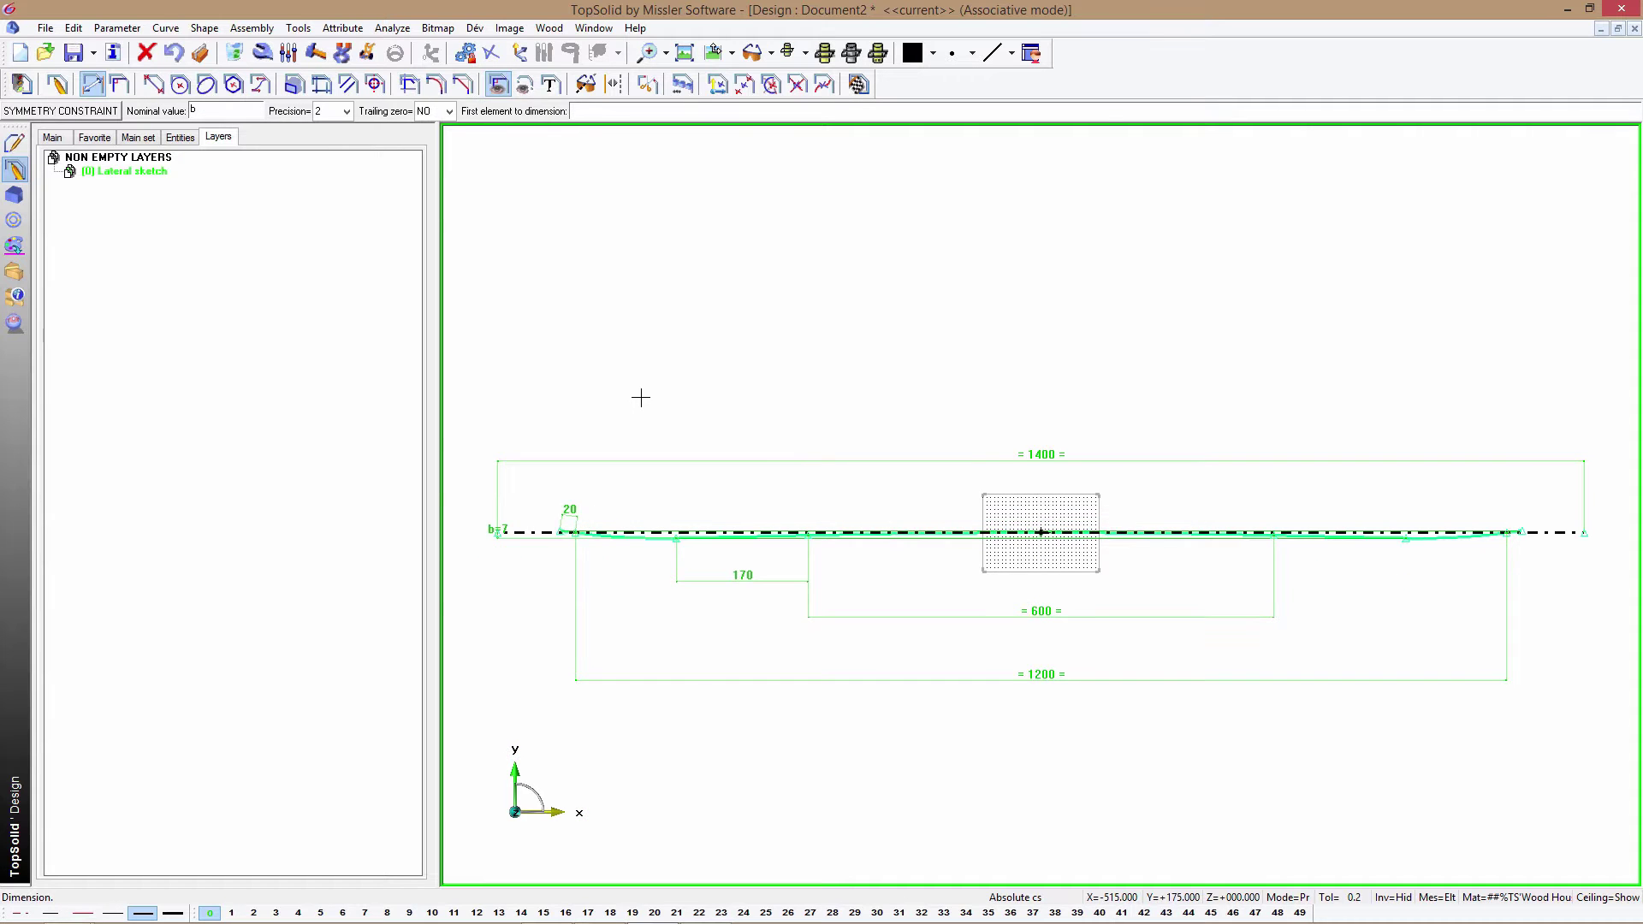
left_click(858, 85)
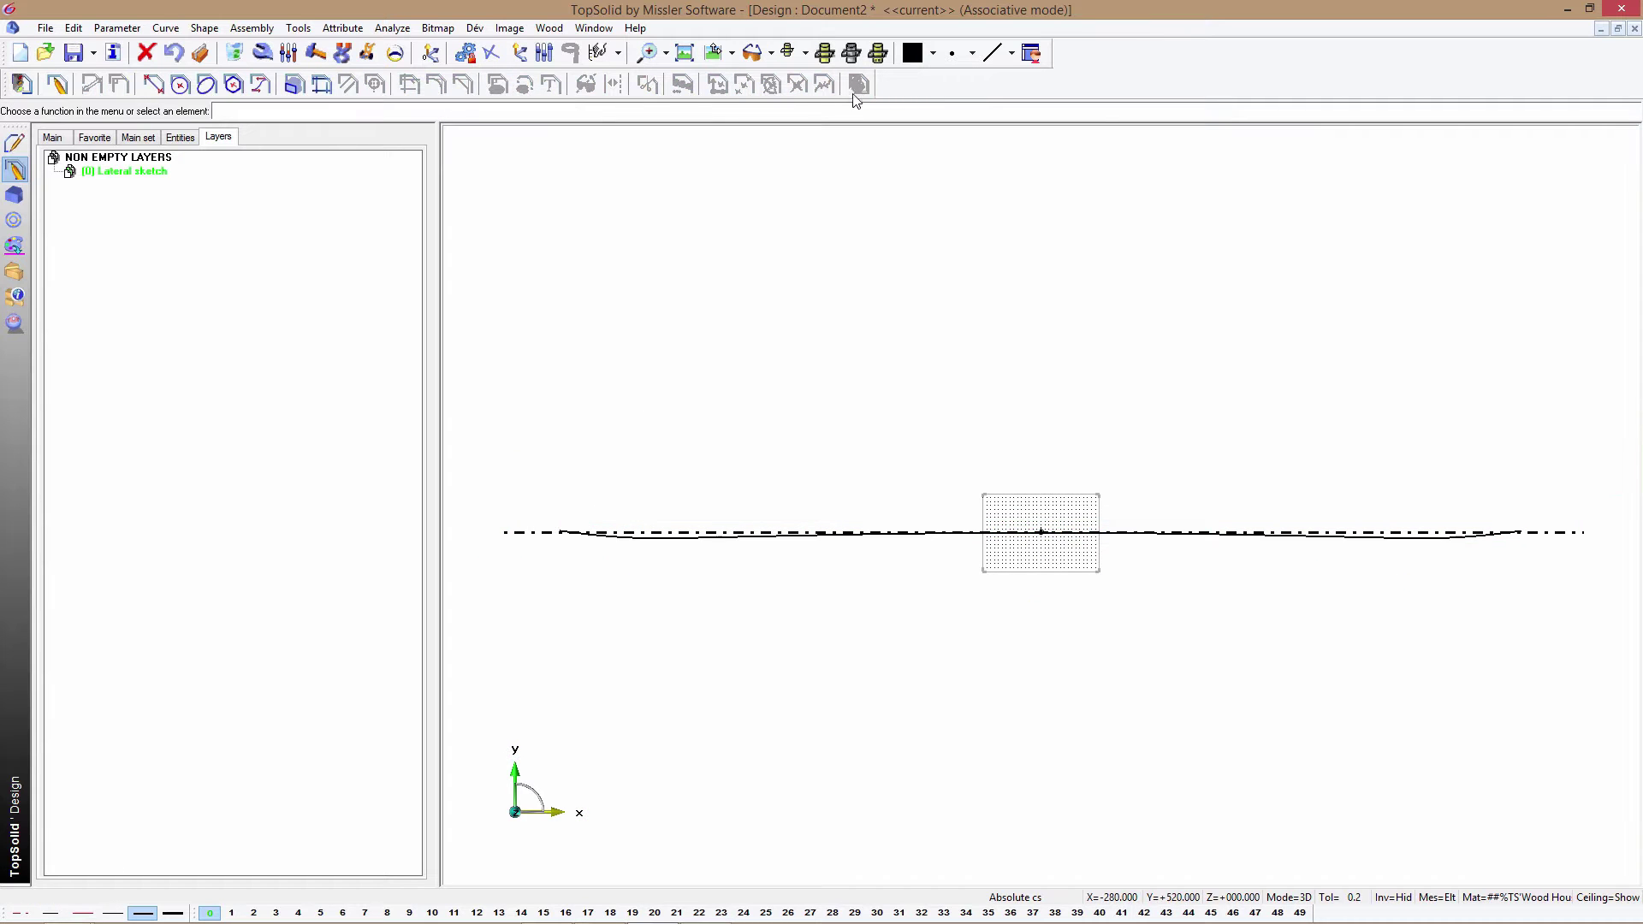
- Reopen the lateral sketch, apply the convert tool, and exit the sketch
left_click(650, 533)
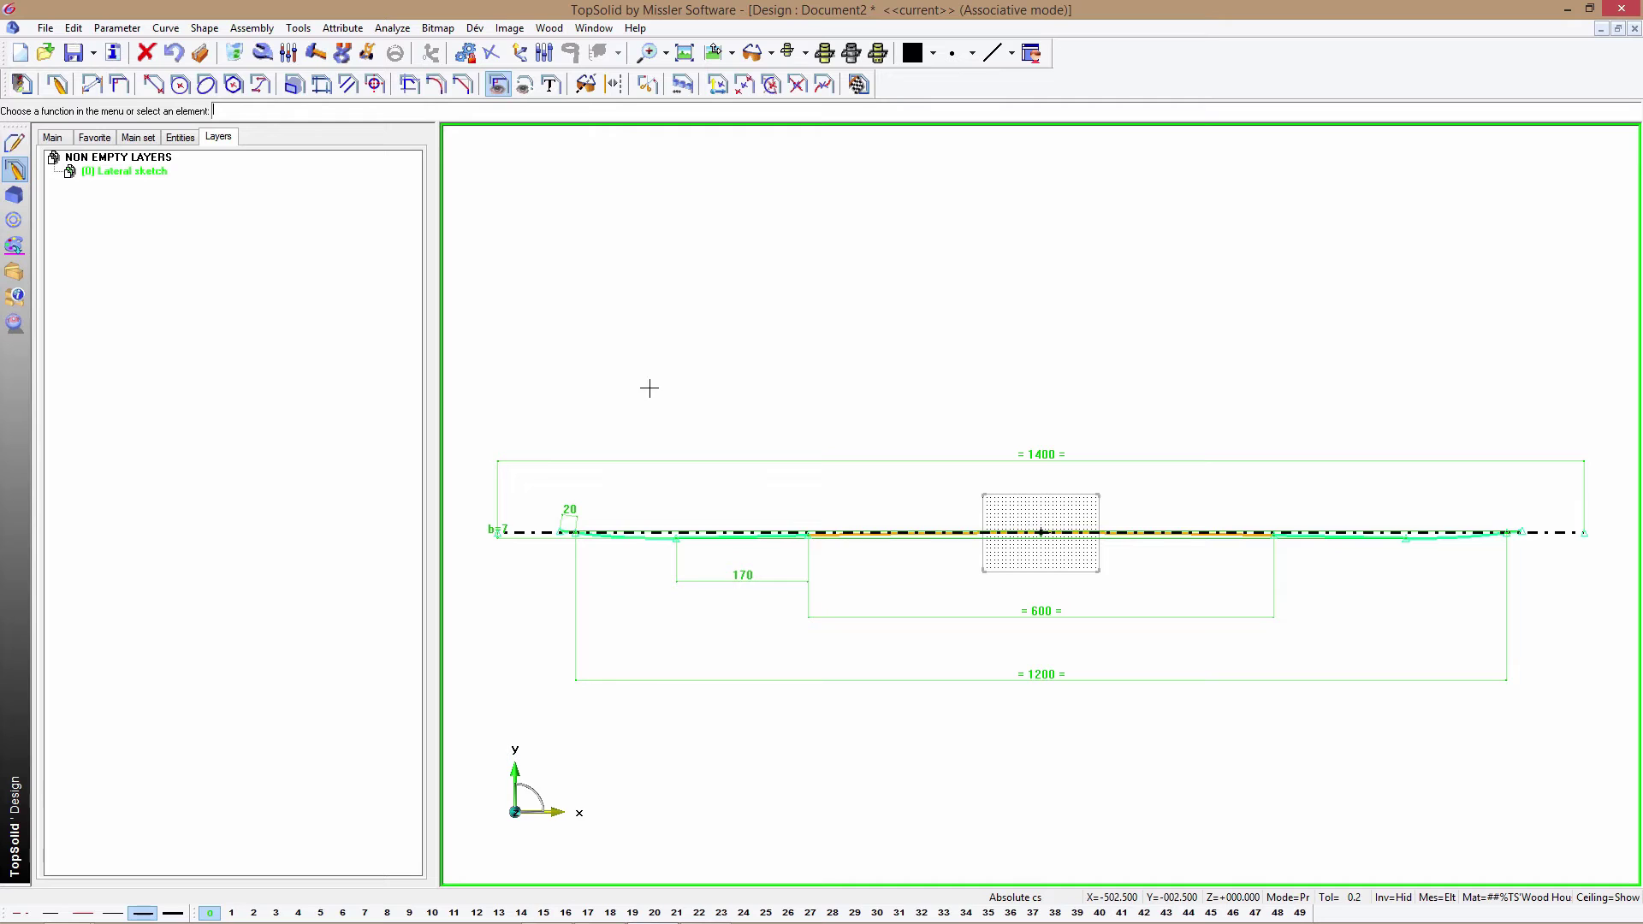
left_click(586, 84)
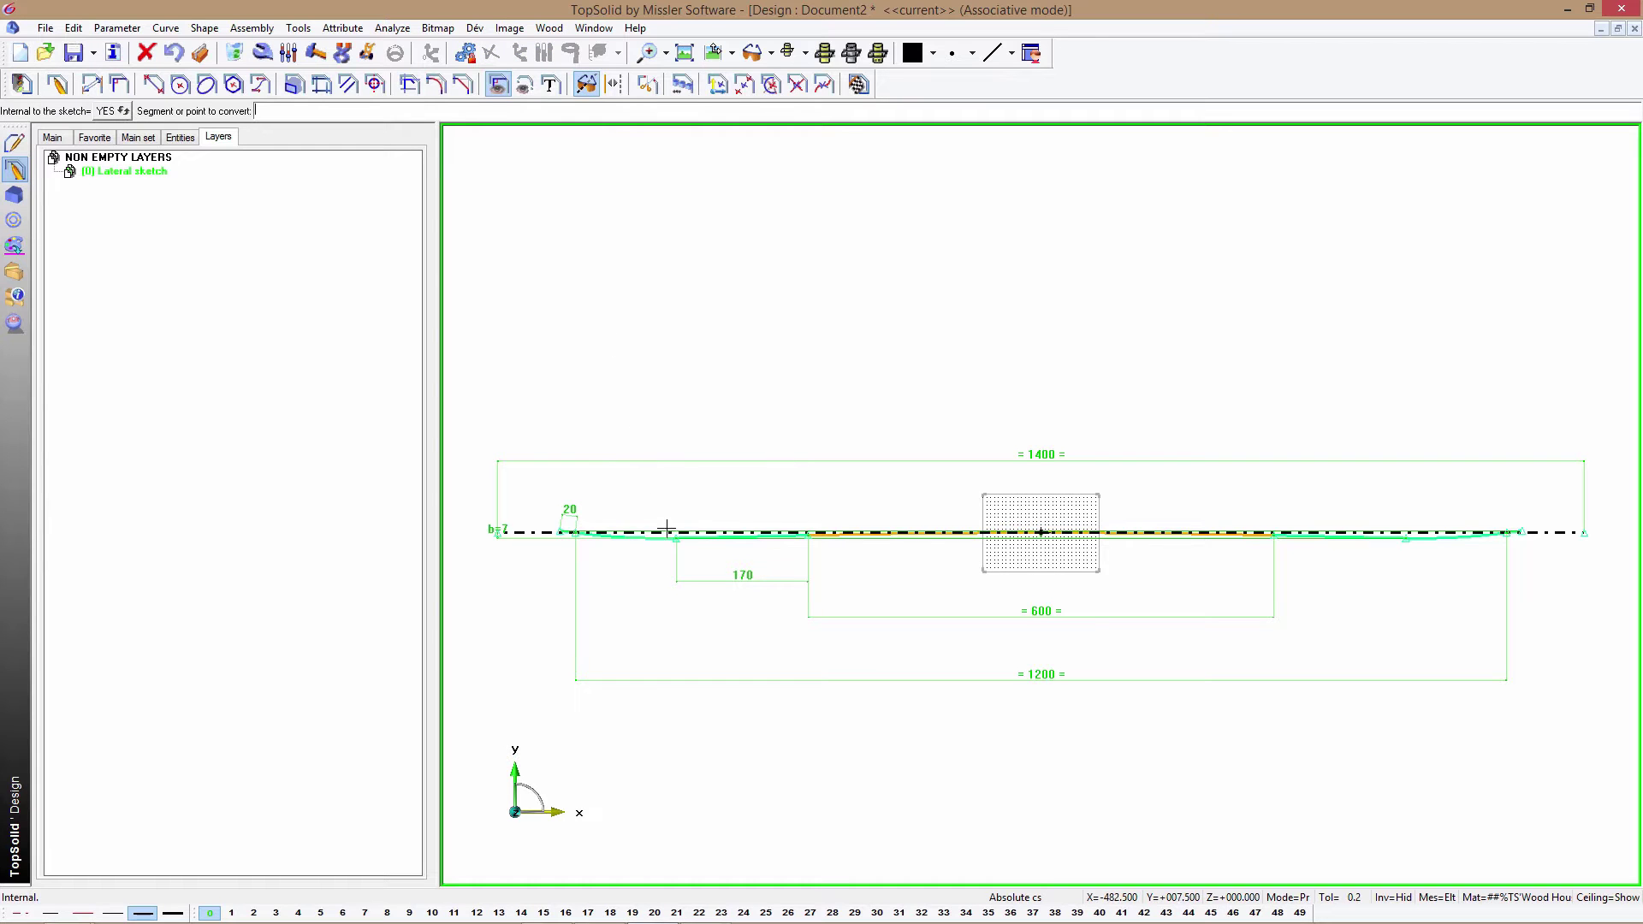
left_click(862, 83)
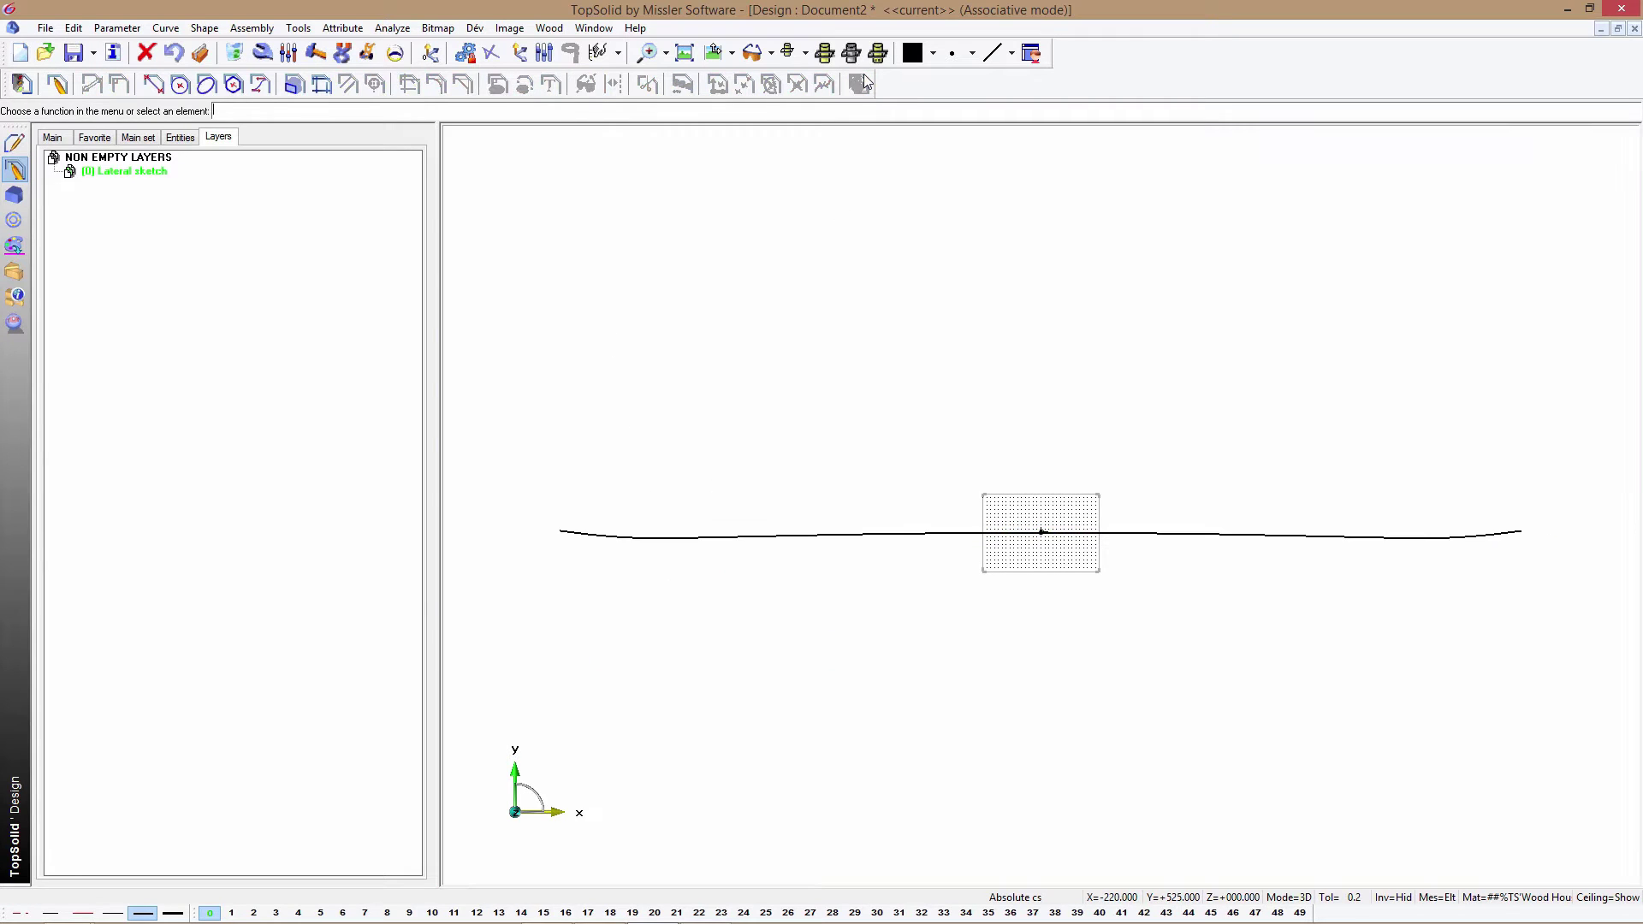
- Save the design as board.top on the Desktop
left_click(74, 53)
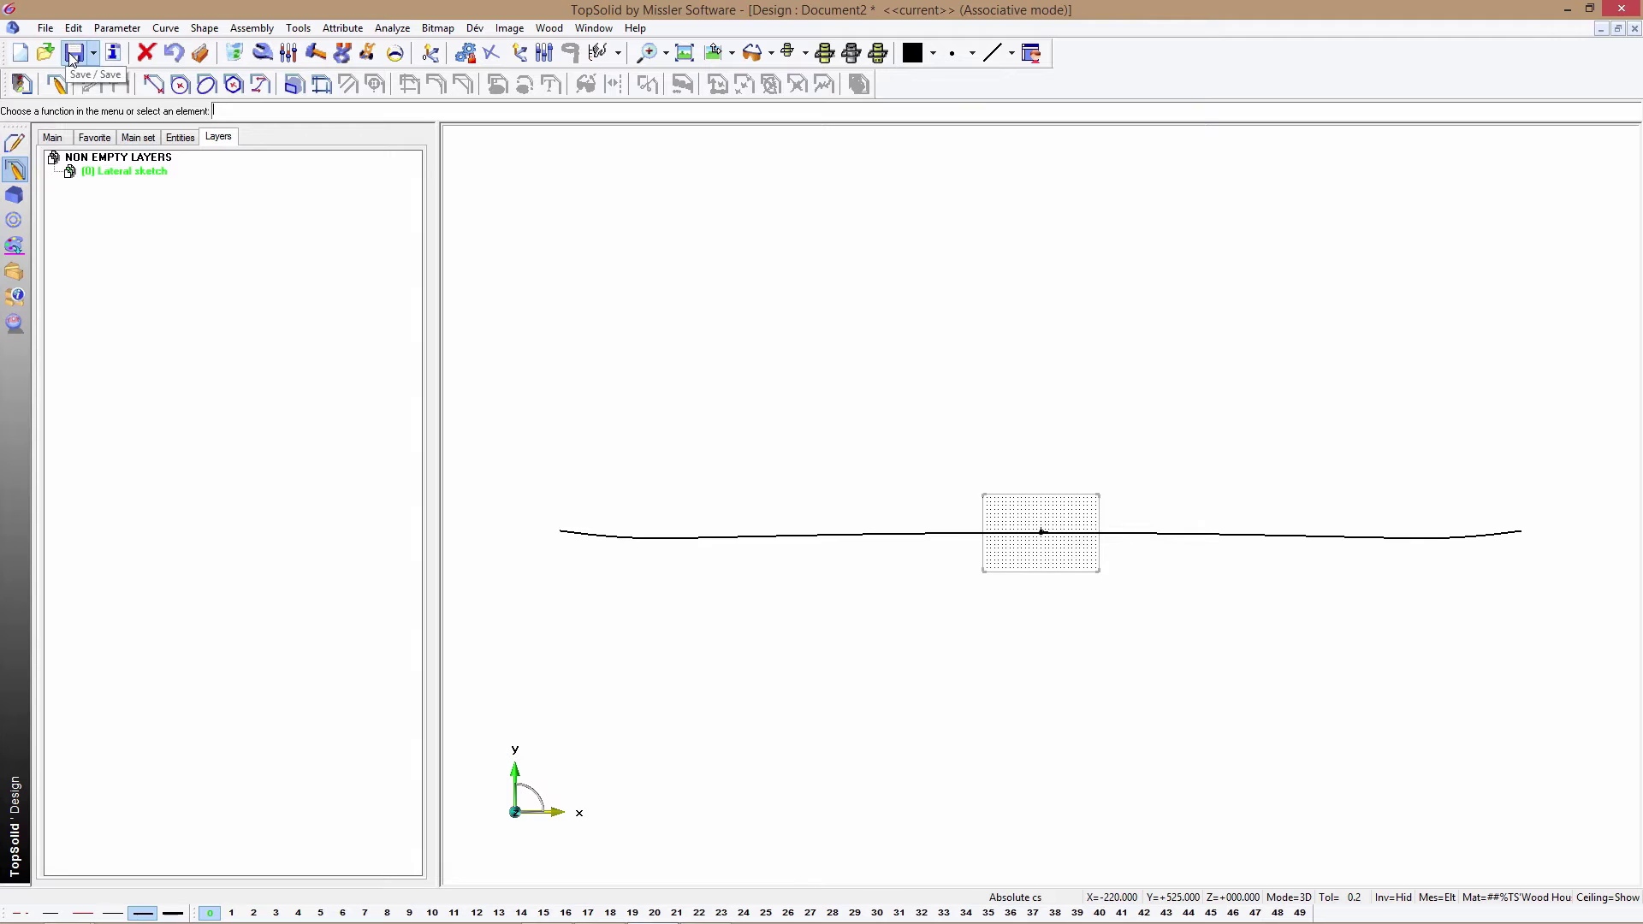
left_click(509, 347)
type("board")
key("Return")
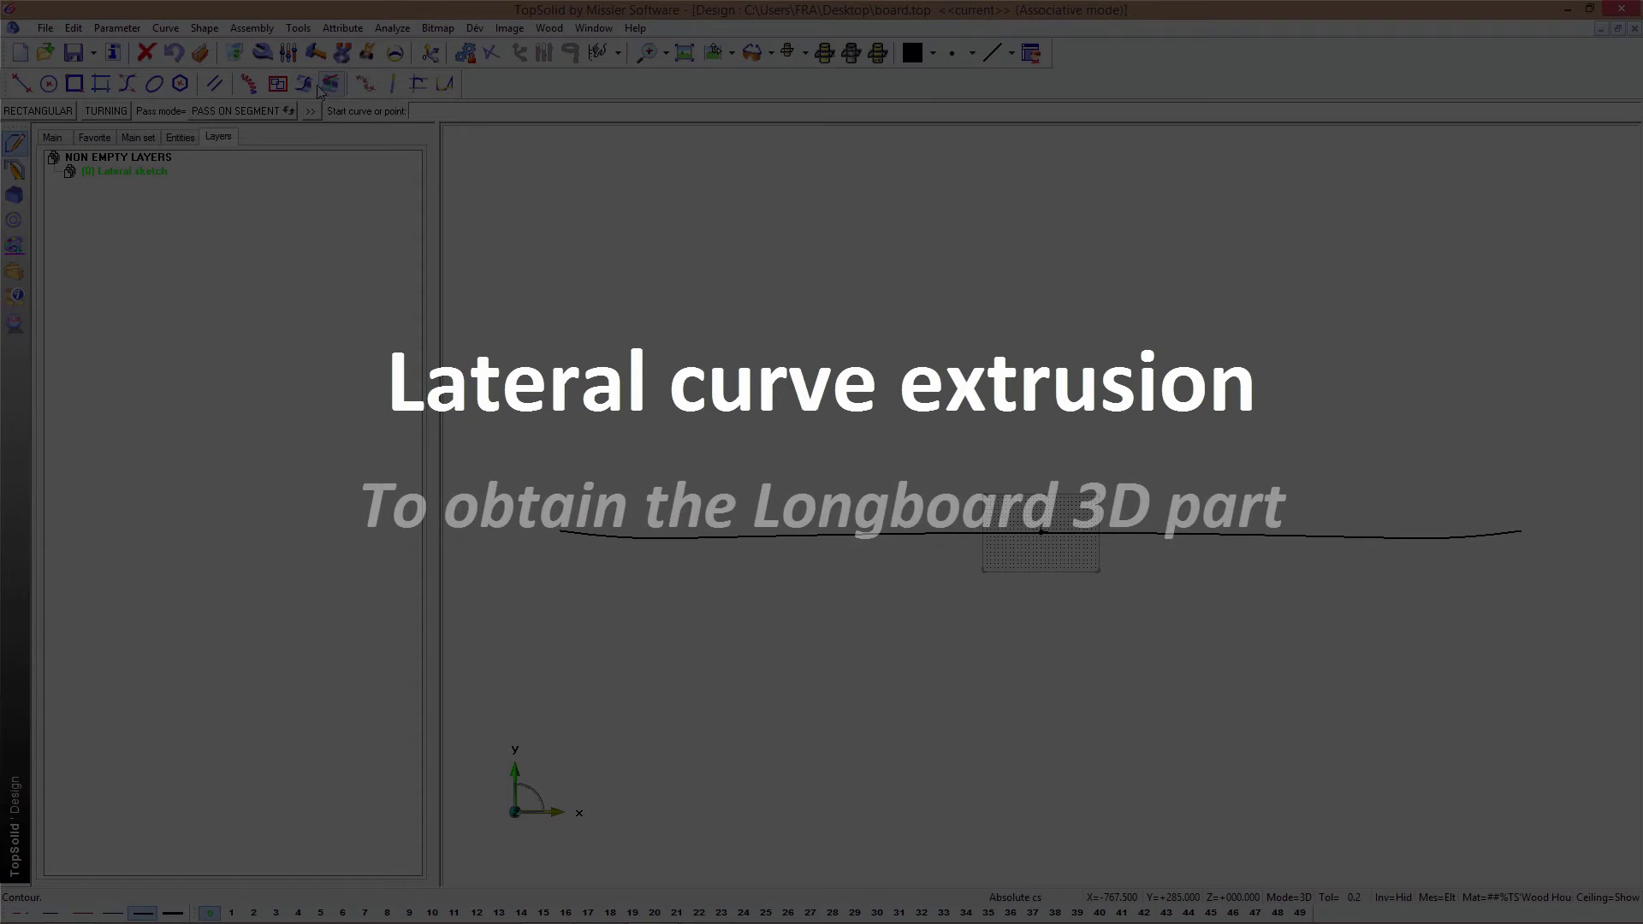
- Smooth the lateral curve
left_click(445, 84)
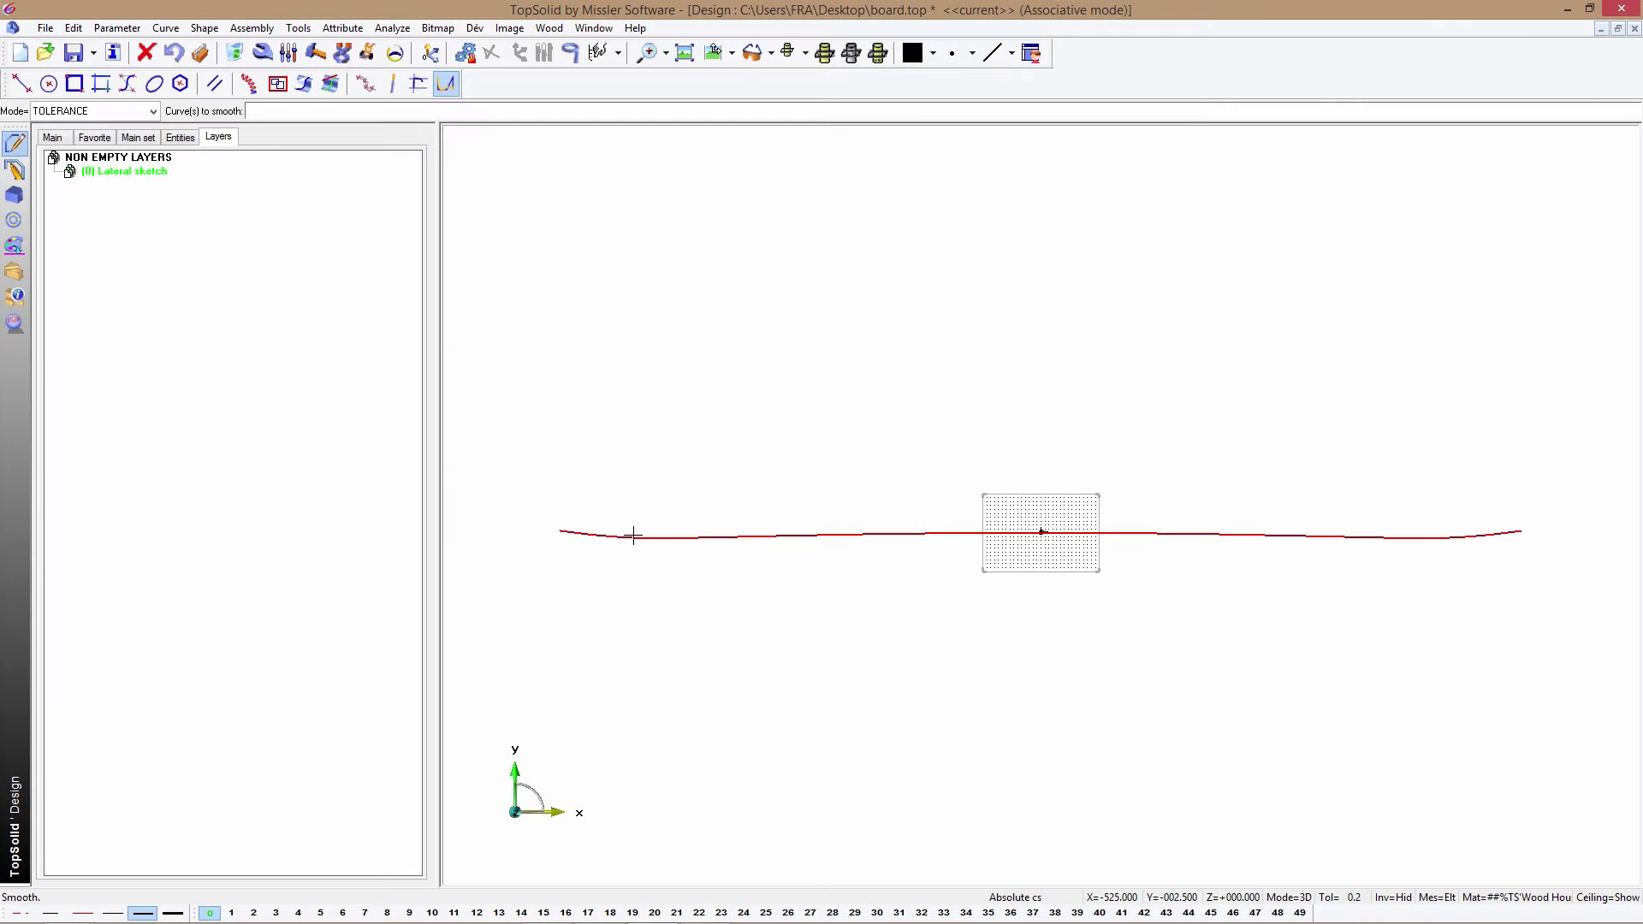
left_click(634, 536)
left_click(11, 112)
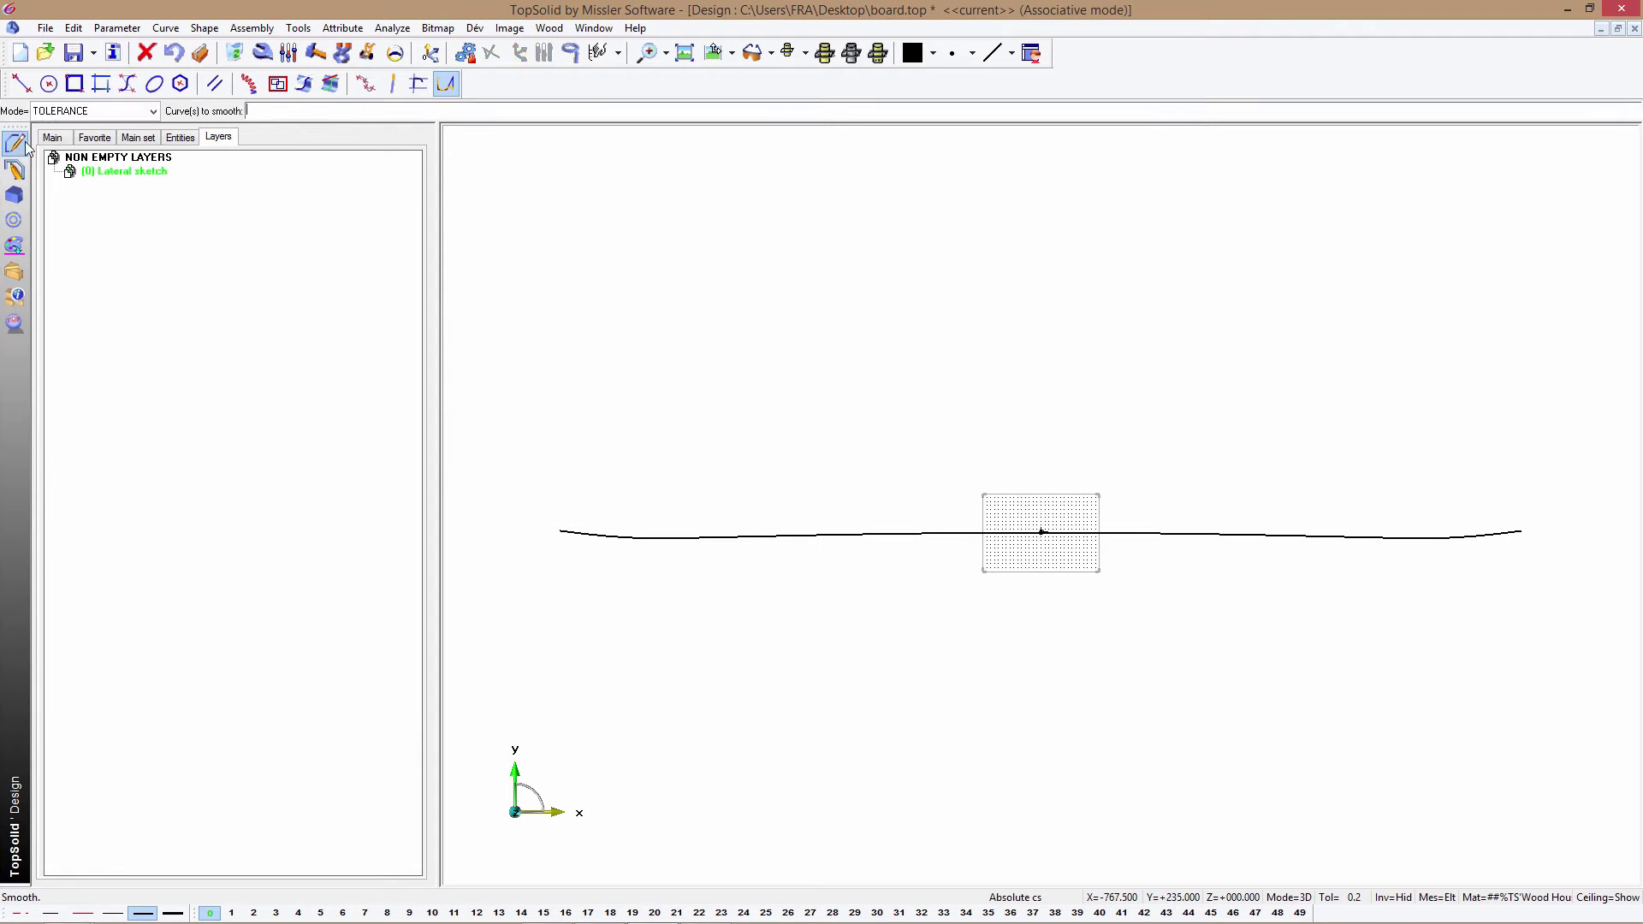
- Extrude the smoothed lateral curve into the 3D deck shape
left_click(14, 195)
left_click(638, 539)
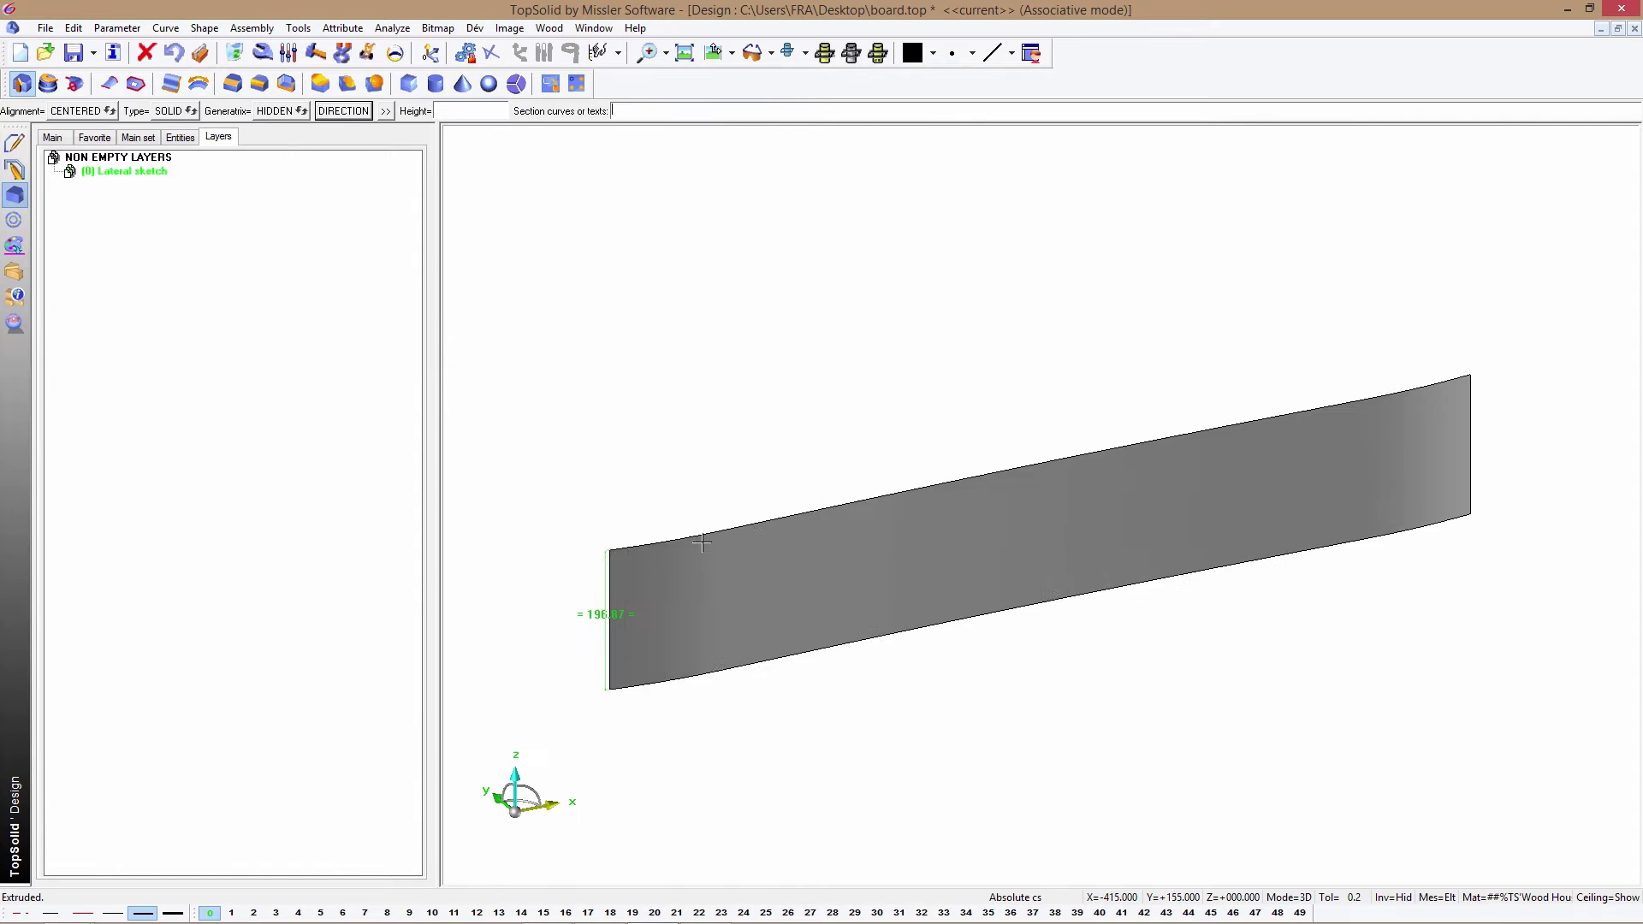
left_click(738, 530)
mouse_move(738, 530)
middle_mouse_down()
mouse_move(899, 704)
mouse_move(993, 667)
mouse_move(1027, 678)
middle_mouse_up()
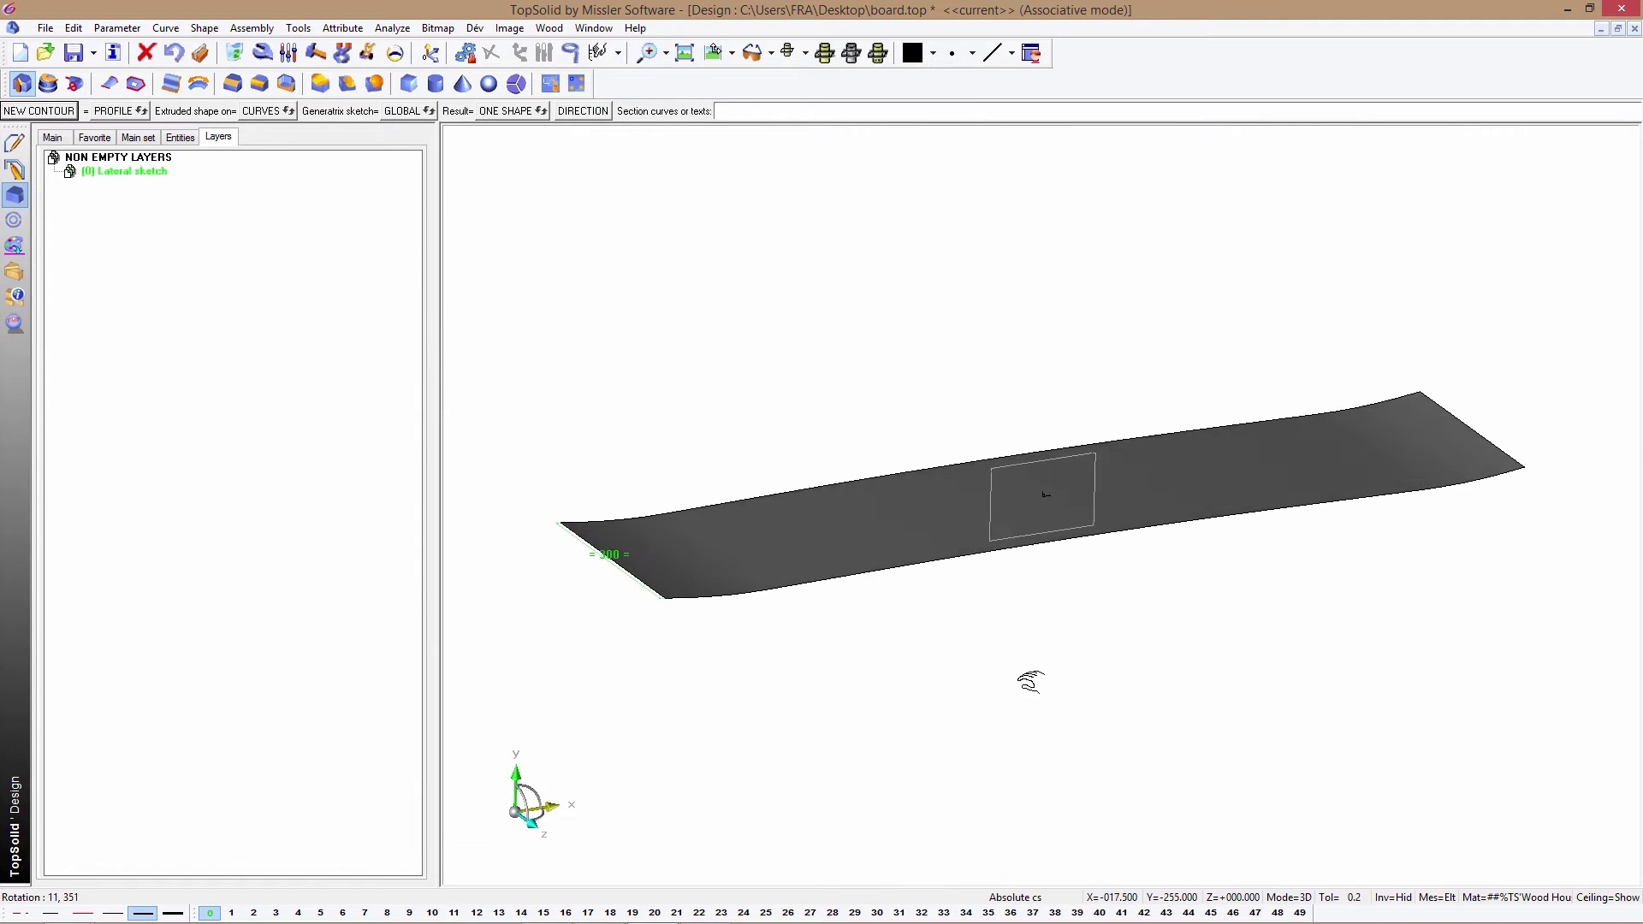
- Make the sketch current from the Entities list and orbit around the board
left_click(179, 137)
right_click(117, 214)
left_click(205, 297)
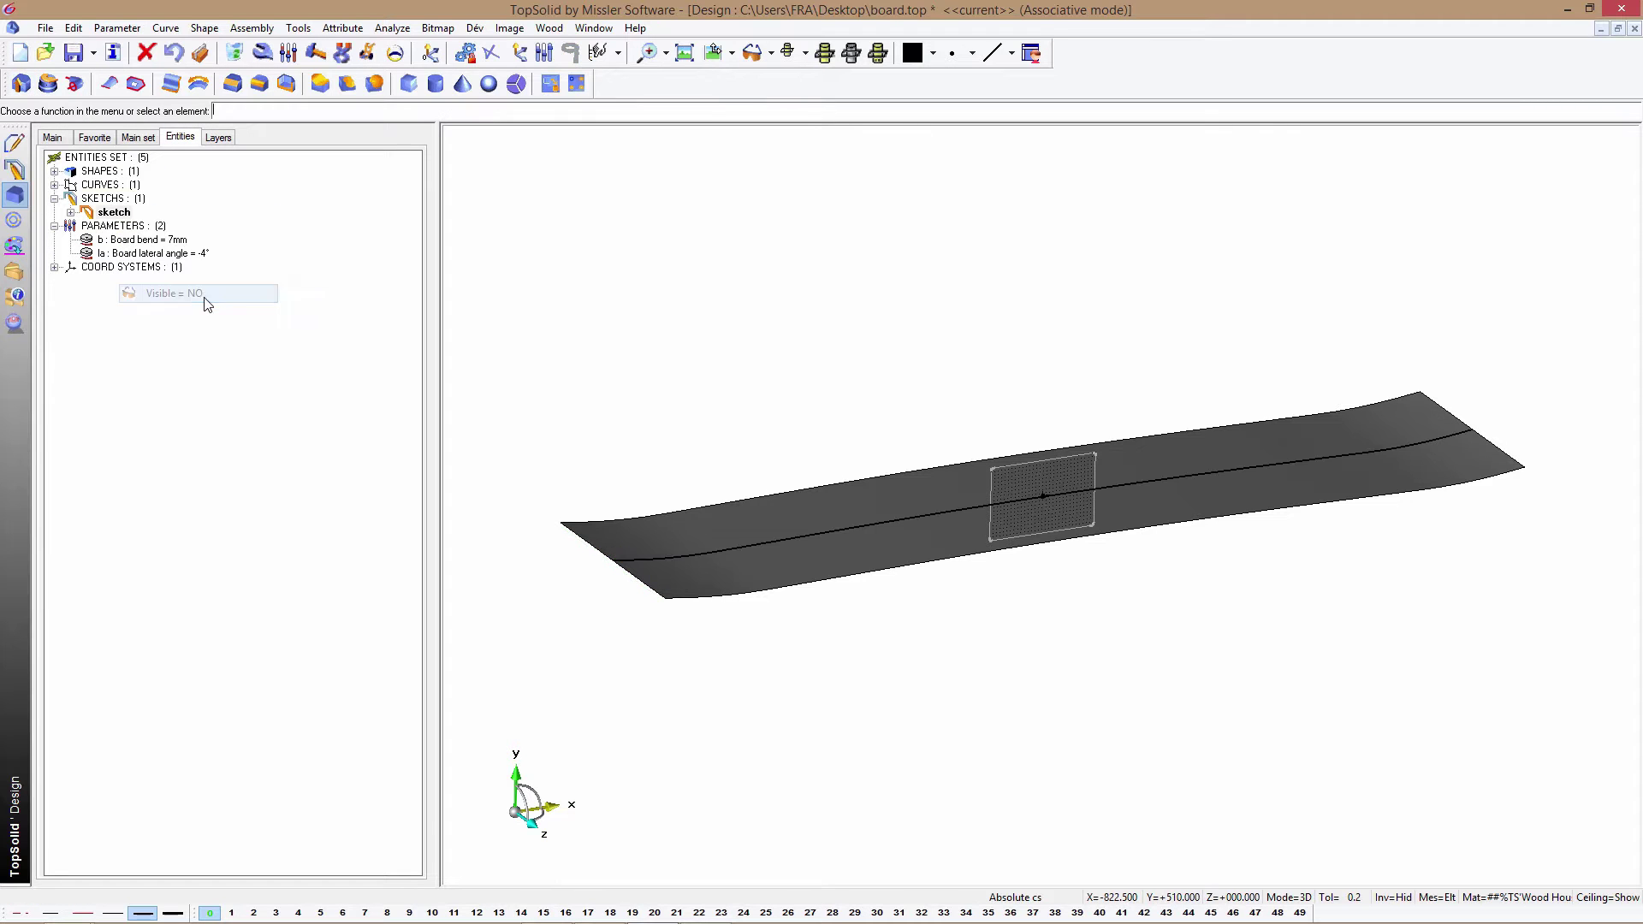
middle_click_drag(694, 342, 695, 336)
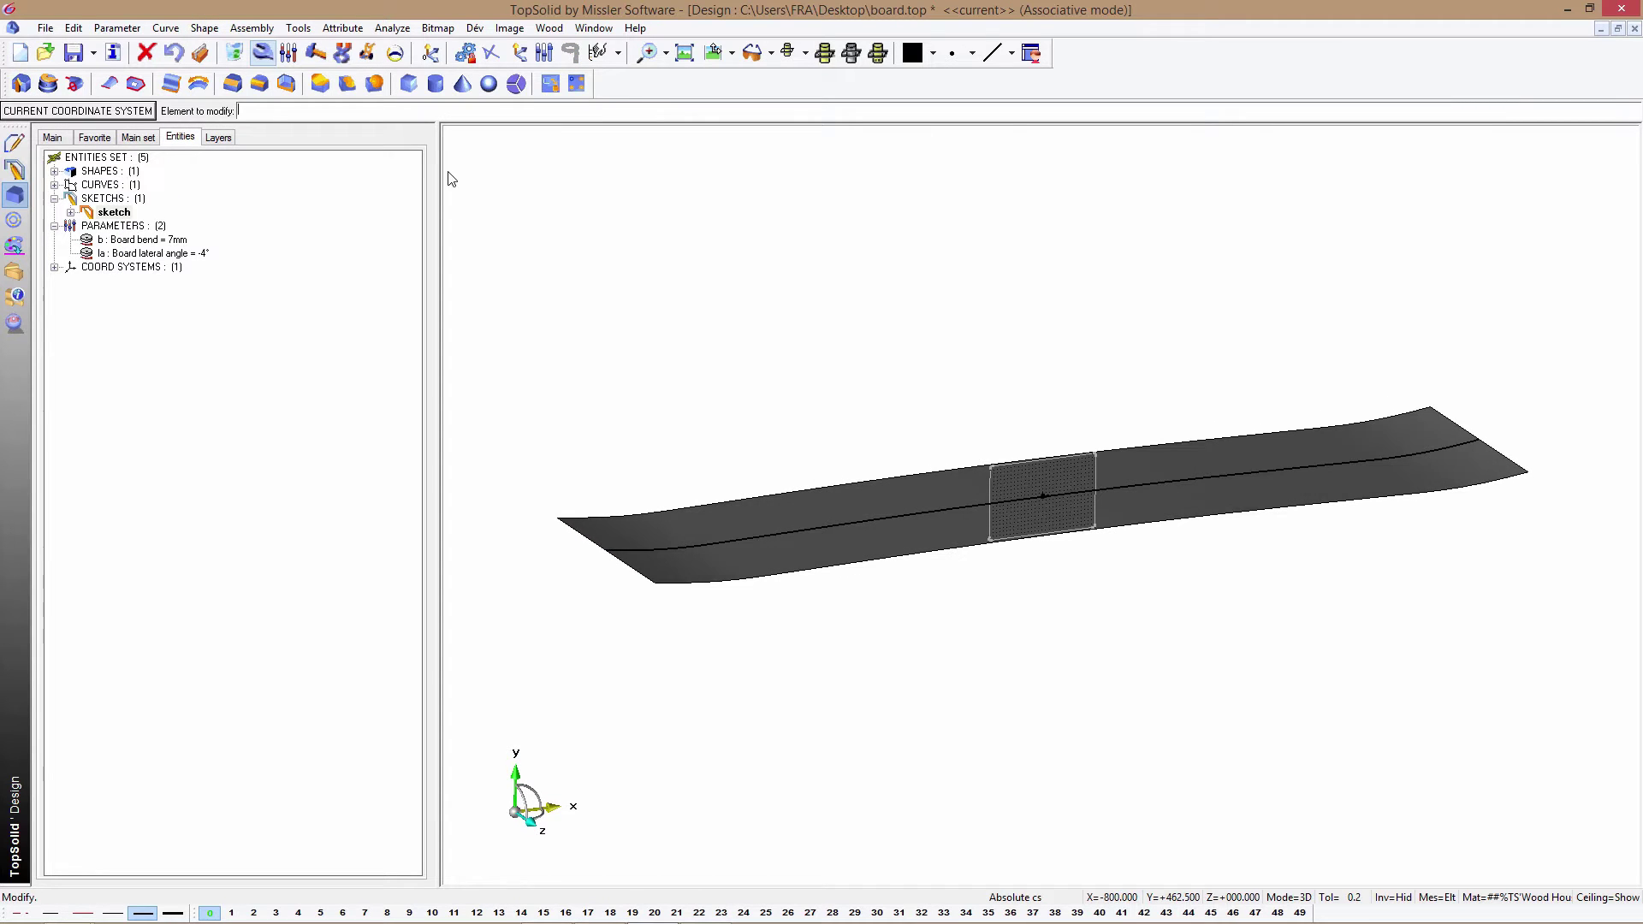
- Create a coordinate system on the board, rotated 90° about a picked axis
left_click(805, 530)
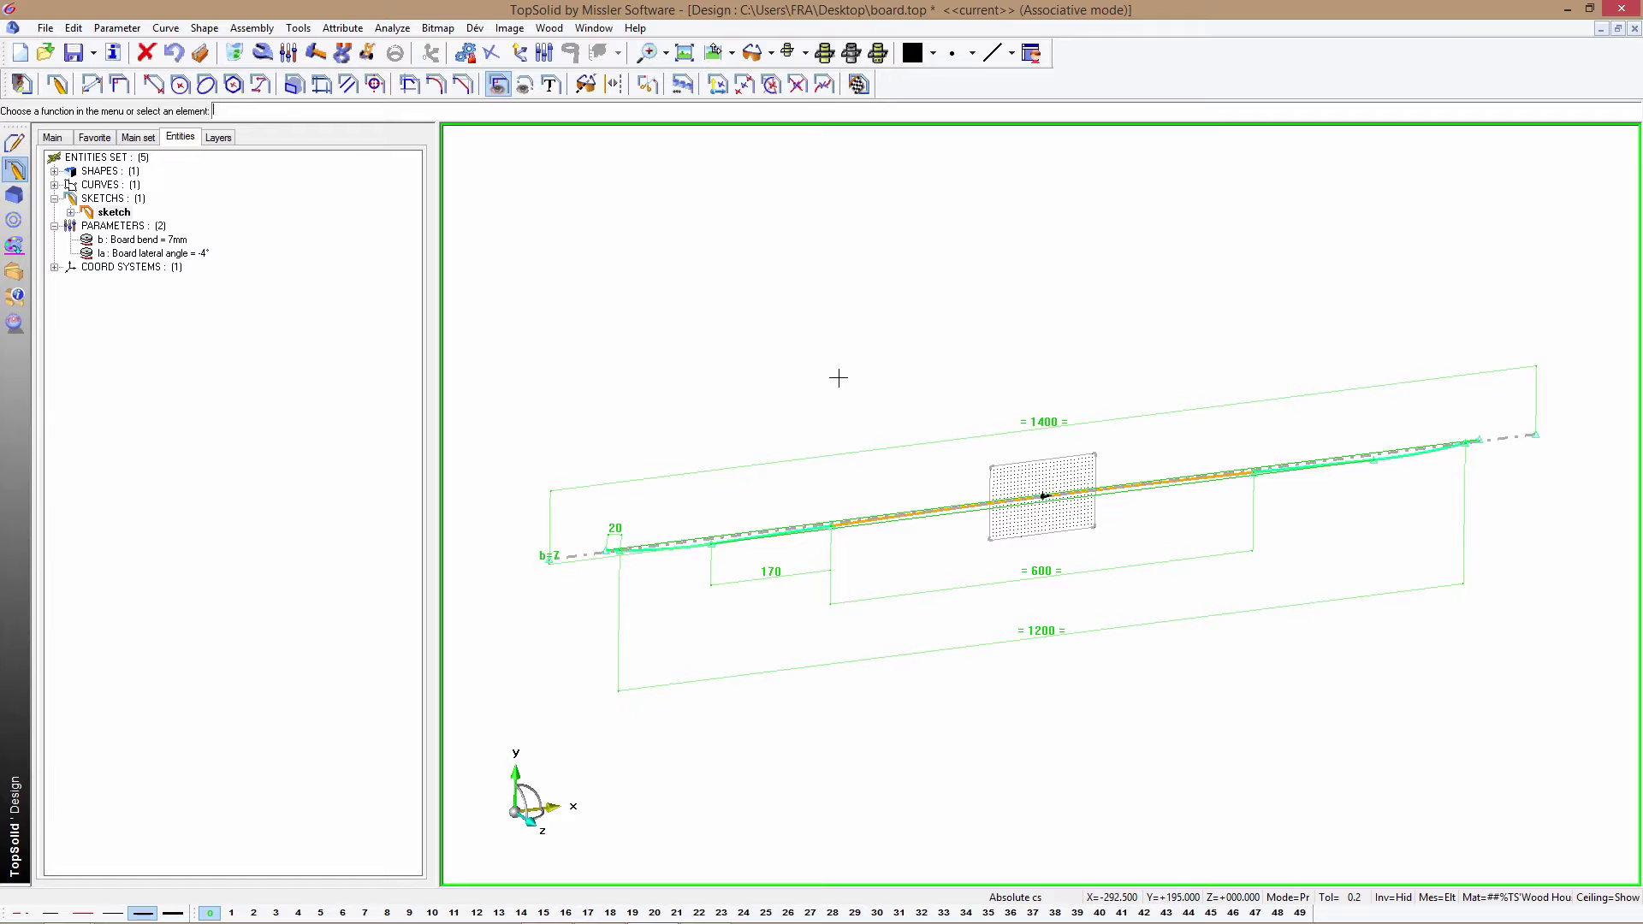
left_click(859, 85)
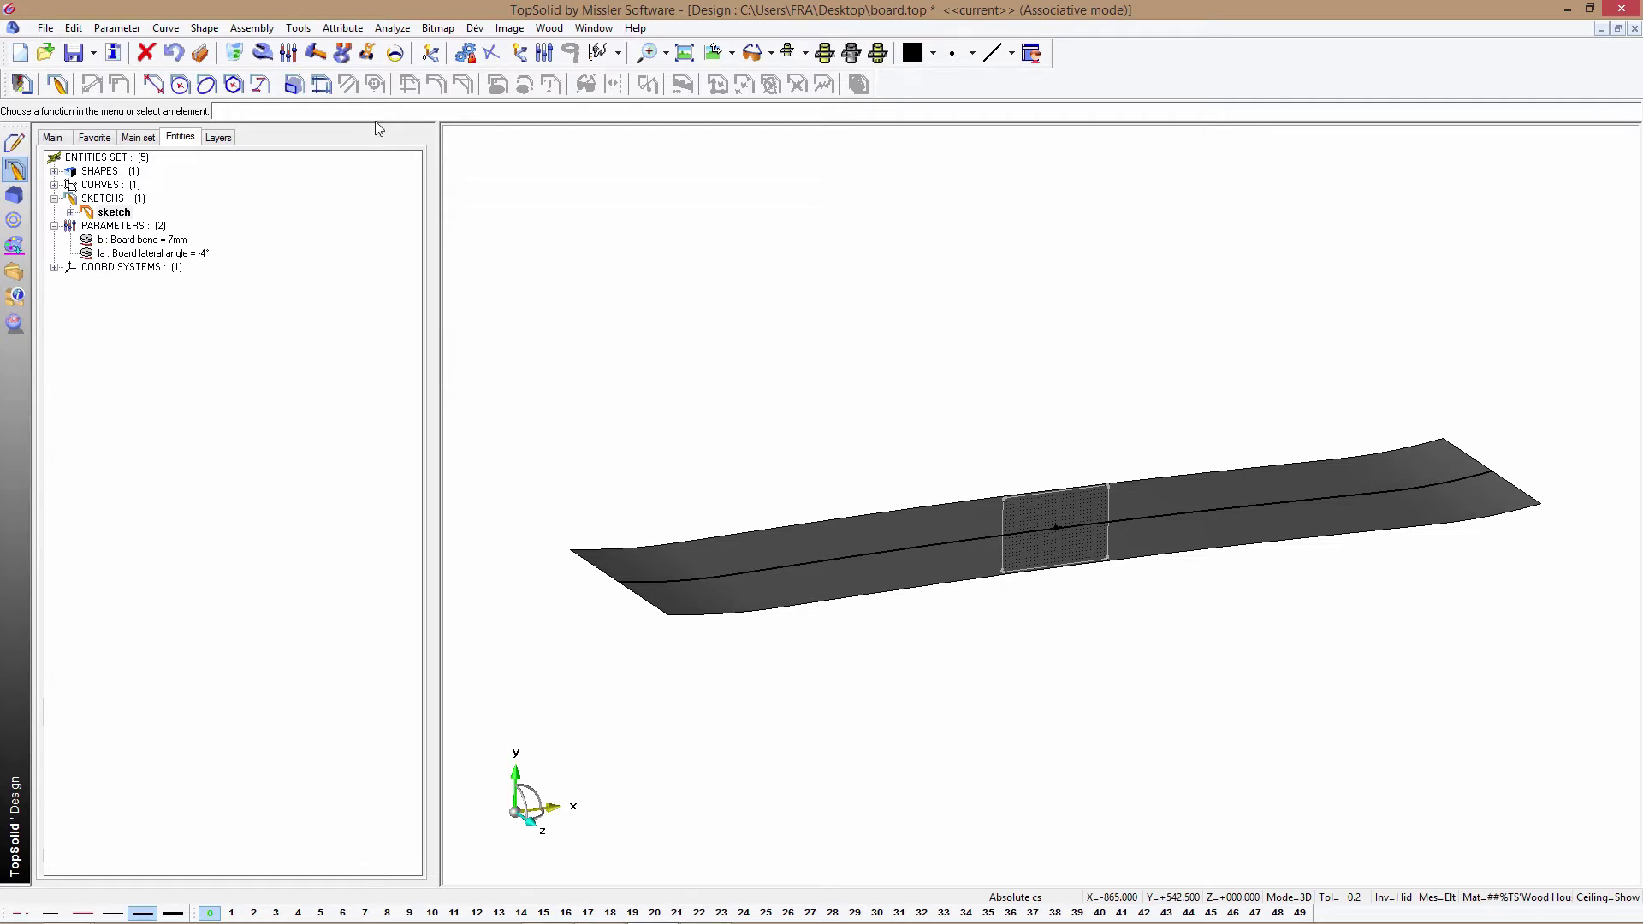
left_click(297, 27)
left_click(342, 65)
left_click(1026, 498)
left_click(88, 111)
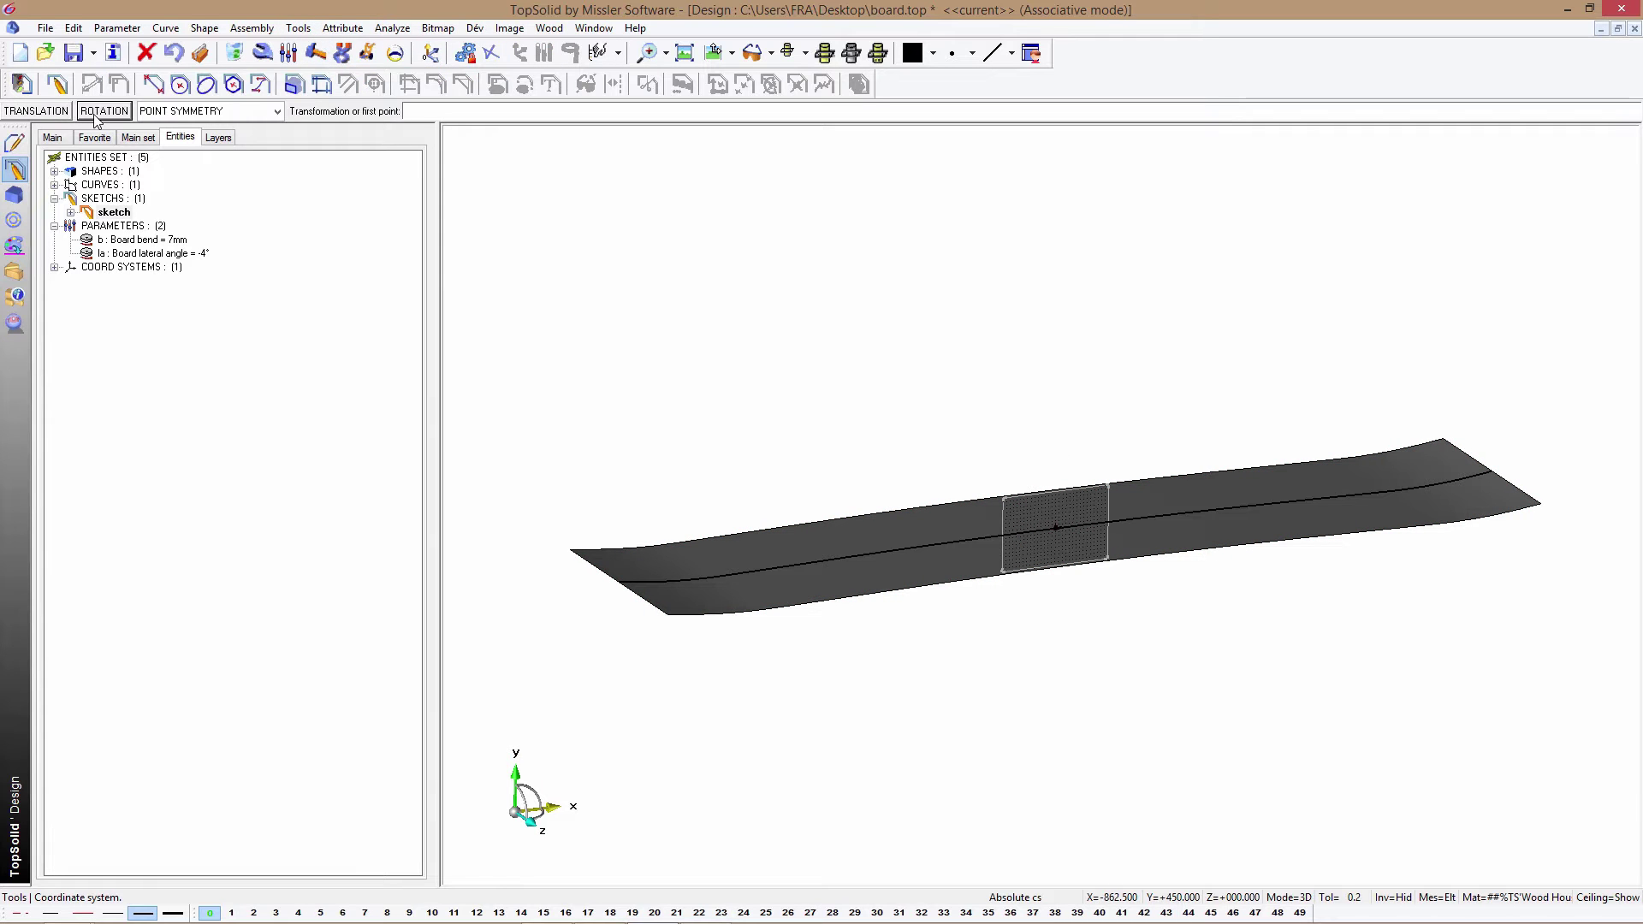
left_click(95, 114)
left_click(33, 115)
key("Return")
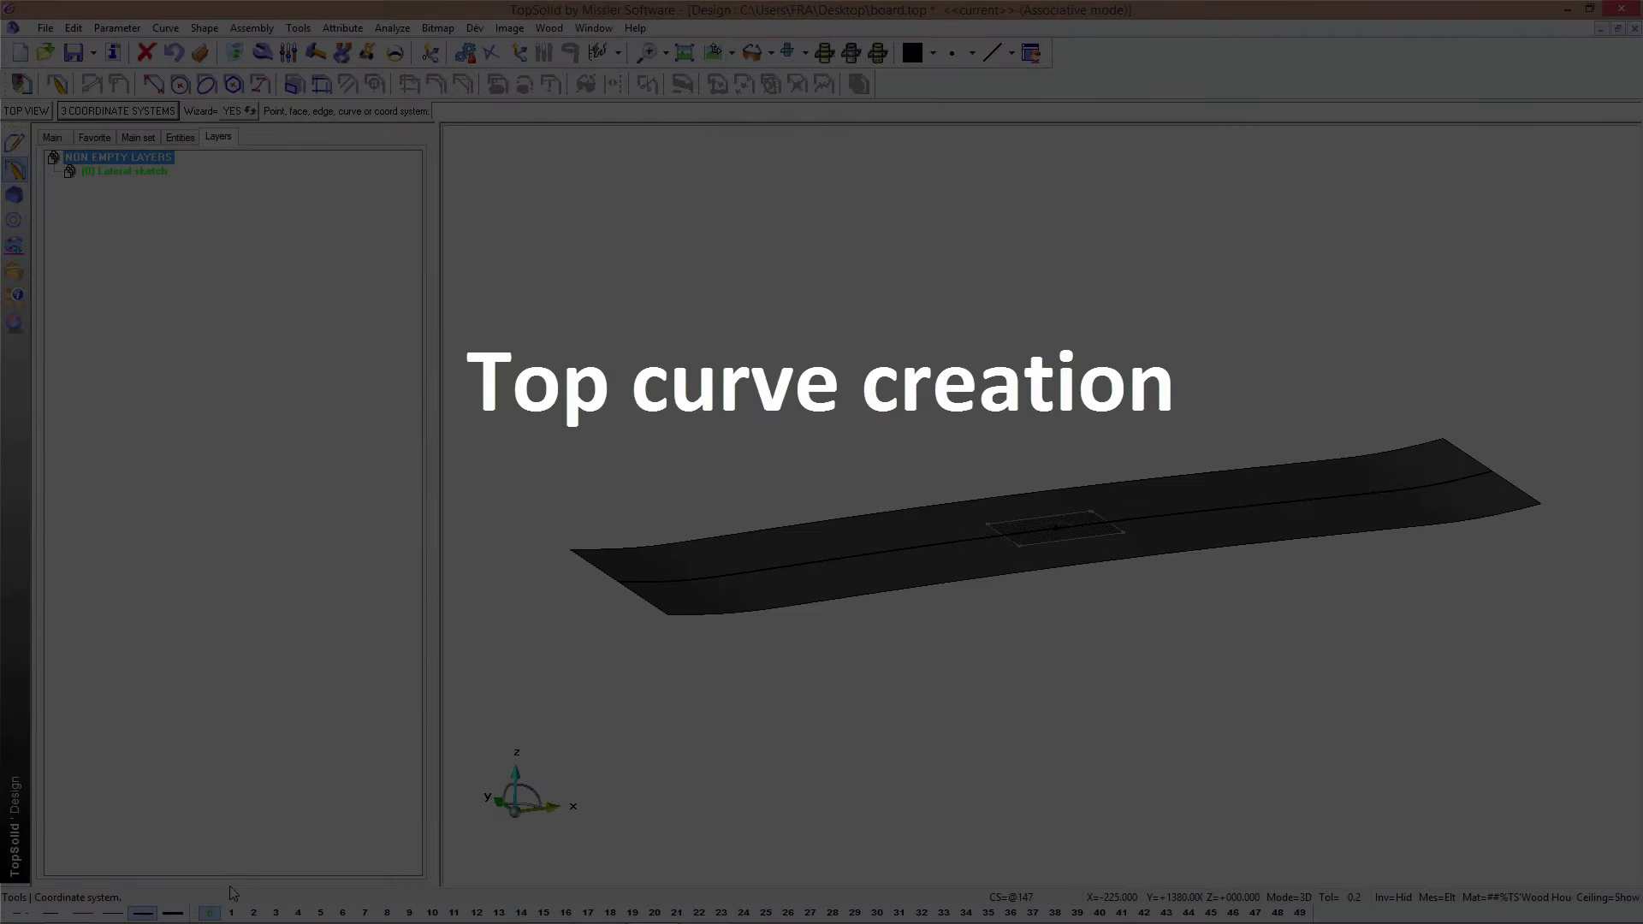
- Create a new layer named Top sketch
right_click(69, 178)
left_click(134, 233)
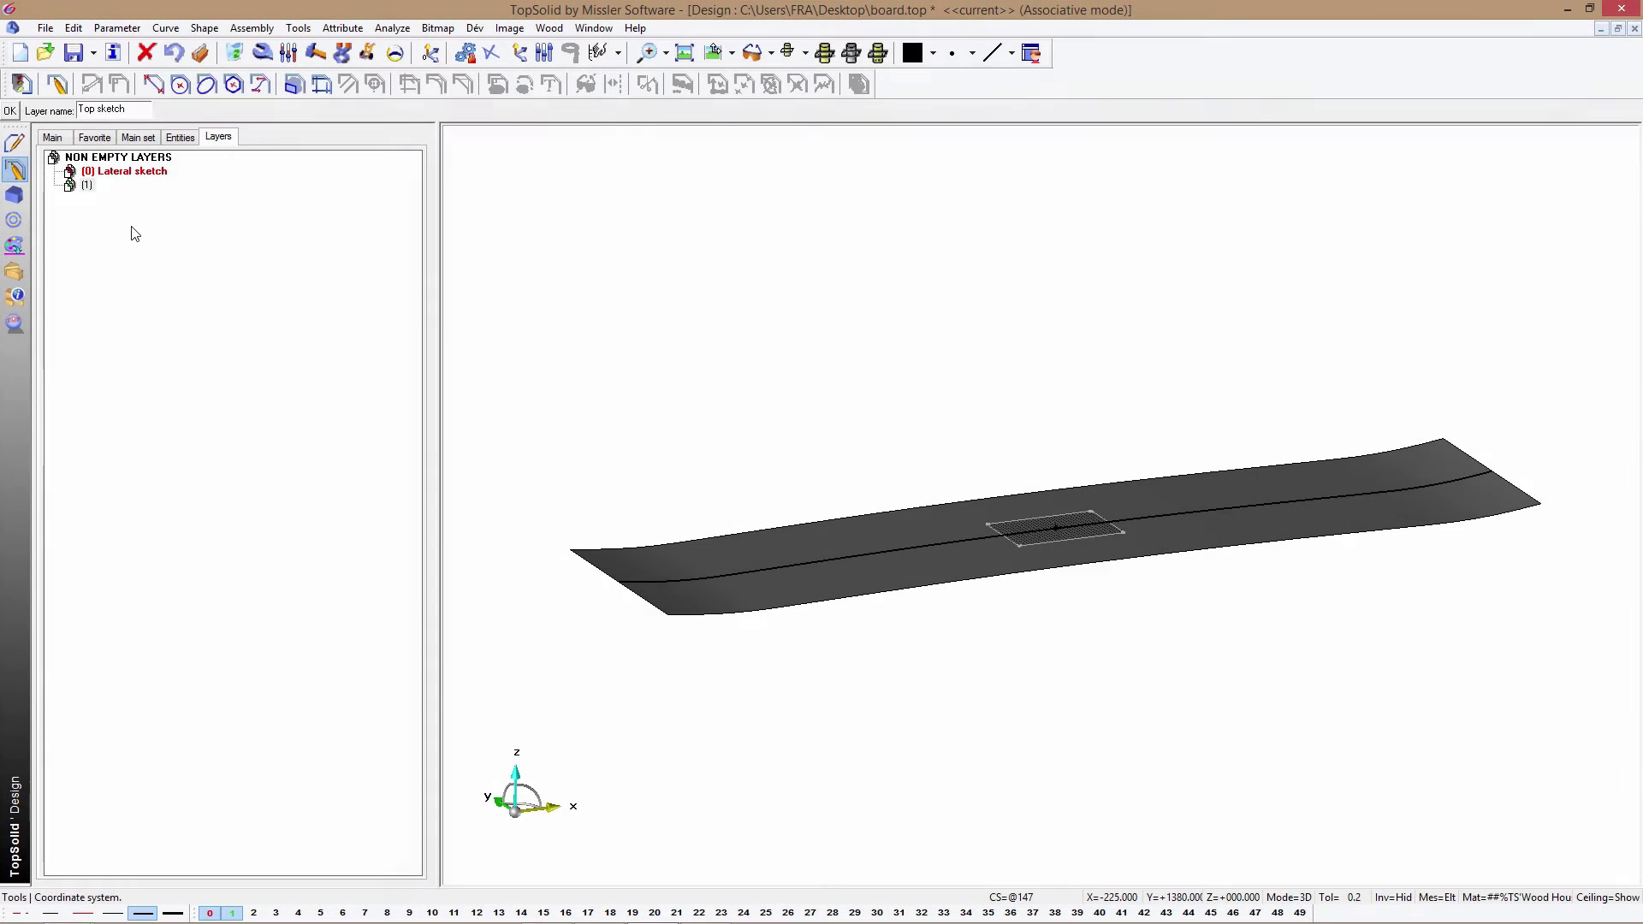
type("Top sketch")
key("Return")
- Switch to the top view and choose arcs defined by passing points
left_click(717, 57)
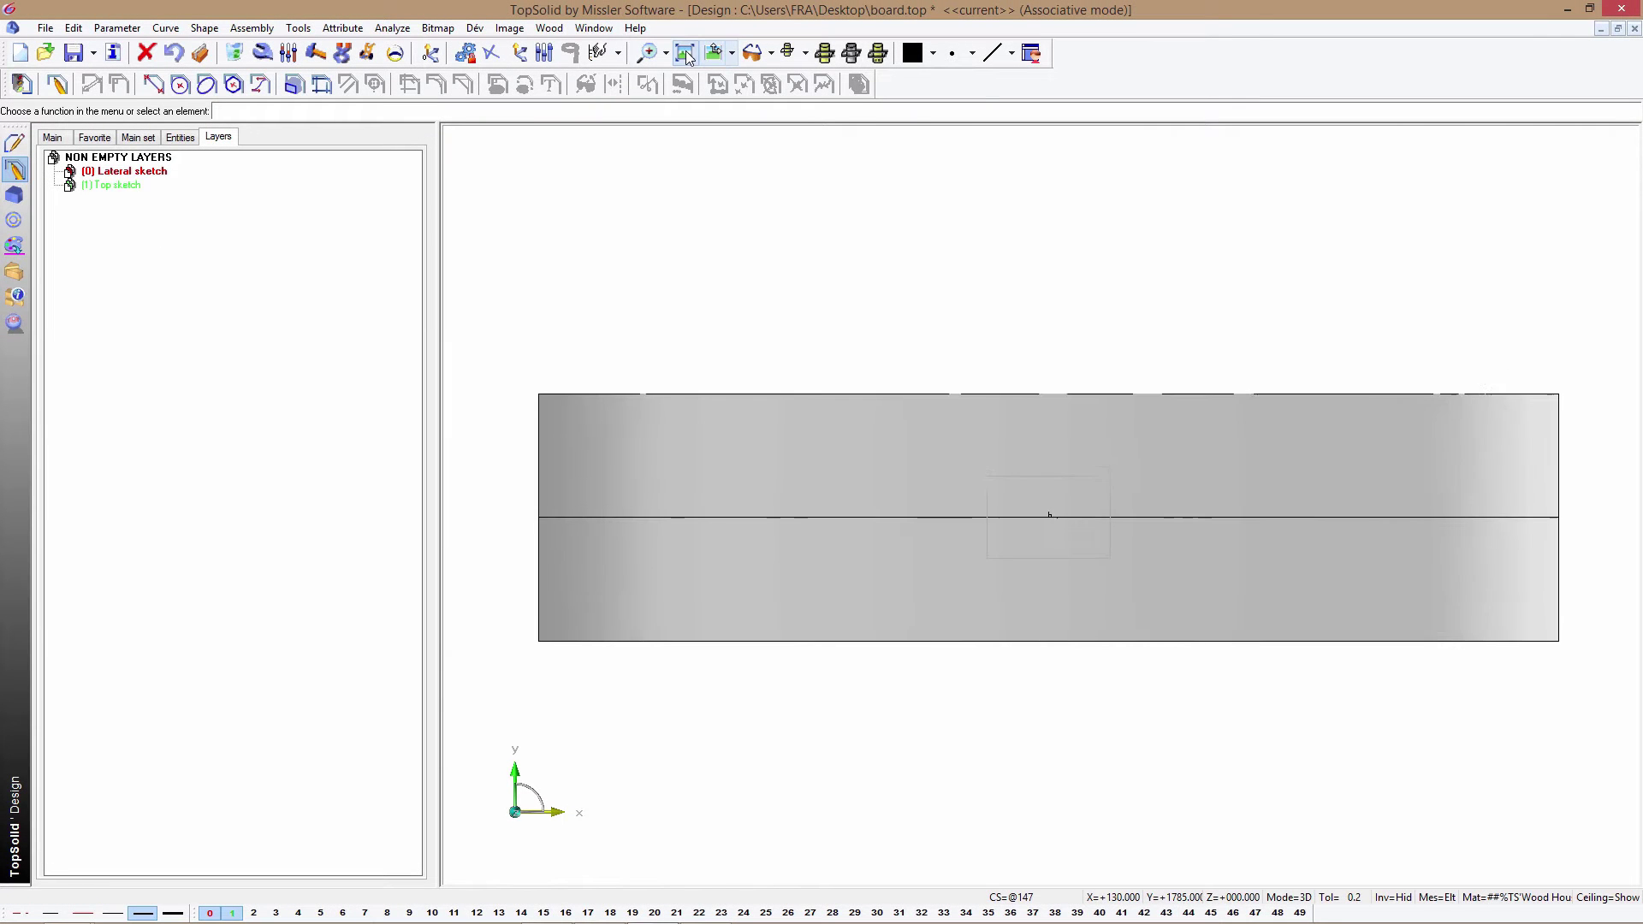
left_click(180, 84)
left_click(171, 114)
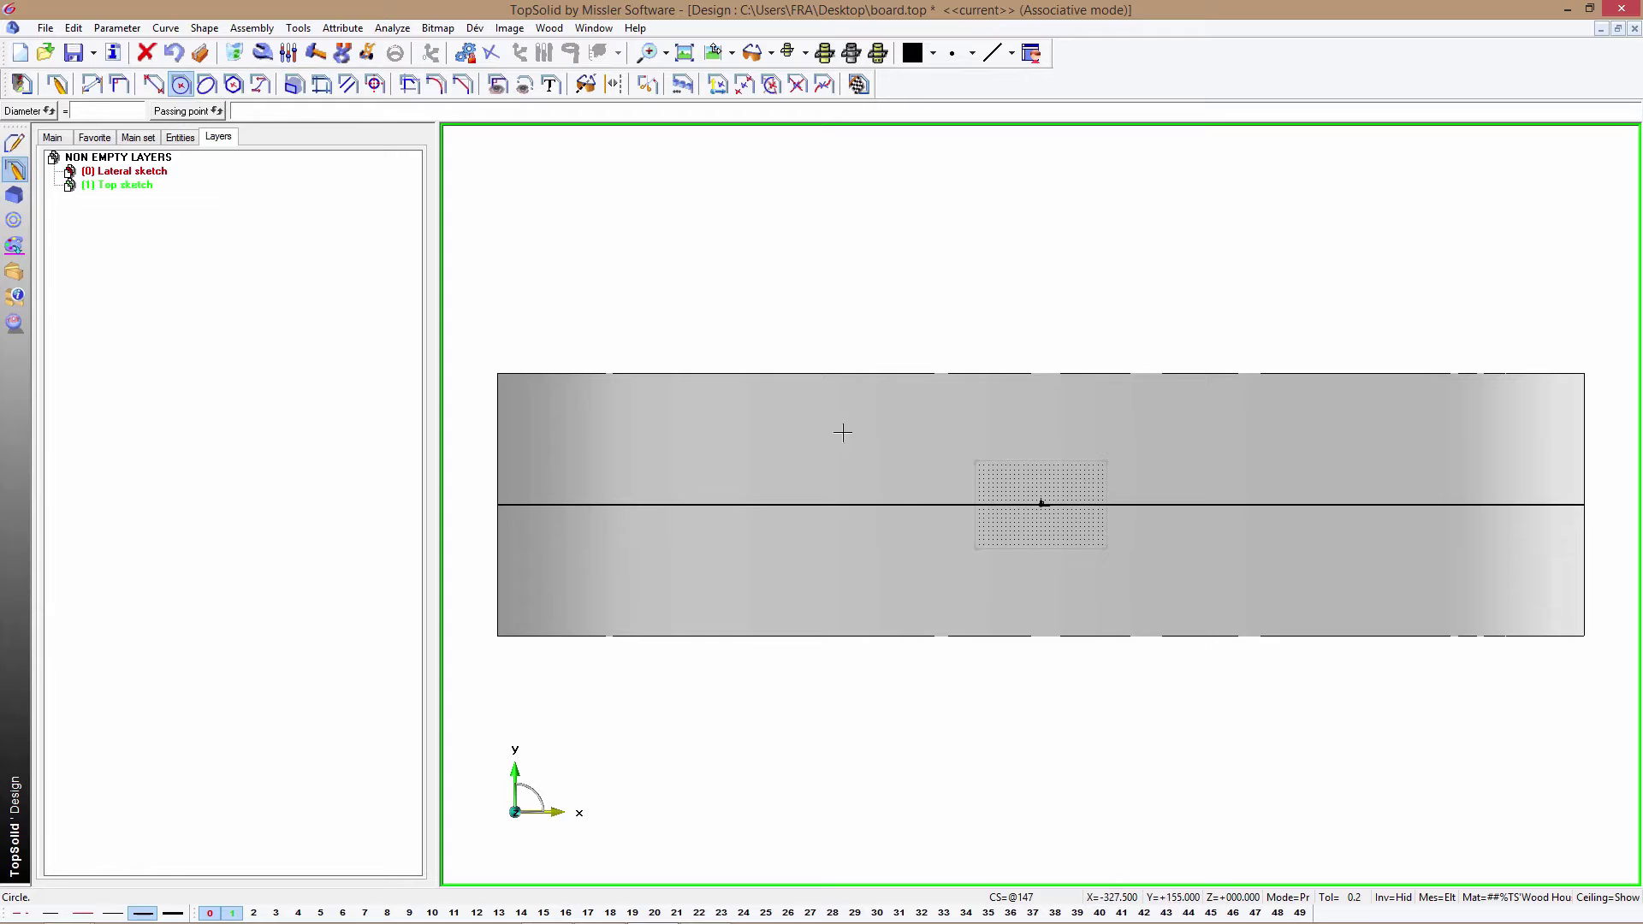
- Draw the upper and lower long side arcs of the board outline with three points each
left_click(727, 423)
left_click(806, 406)
left_click(1346, 419)
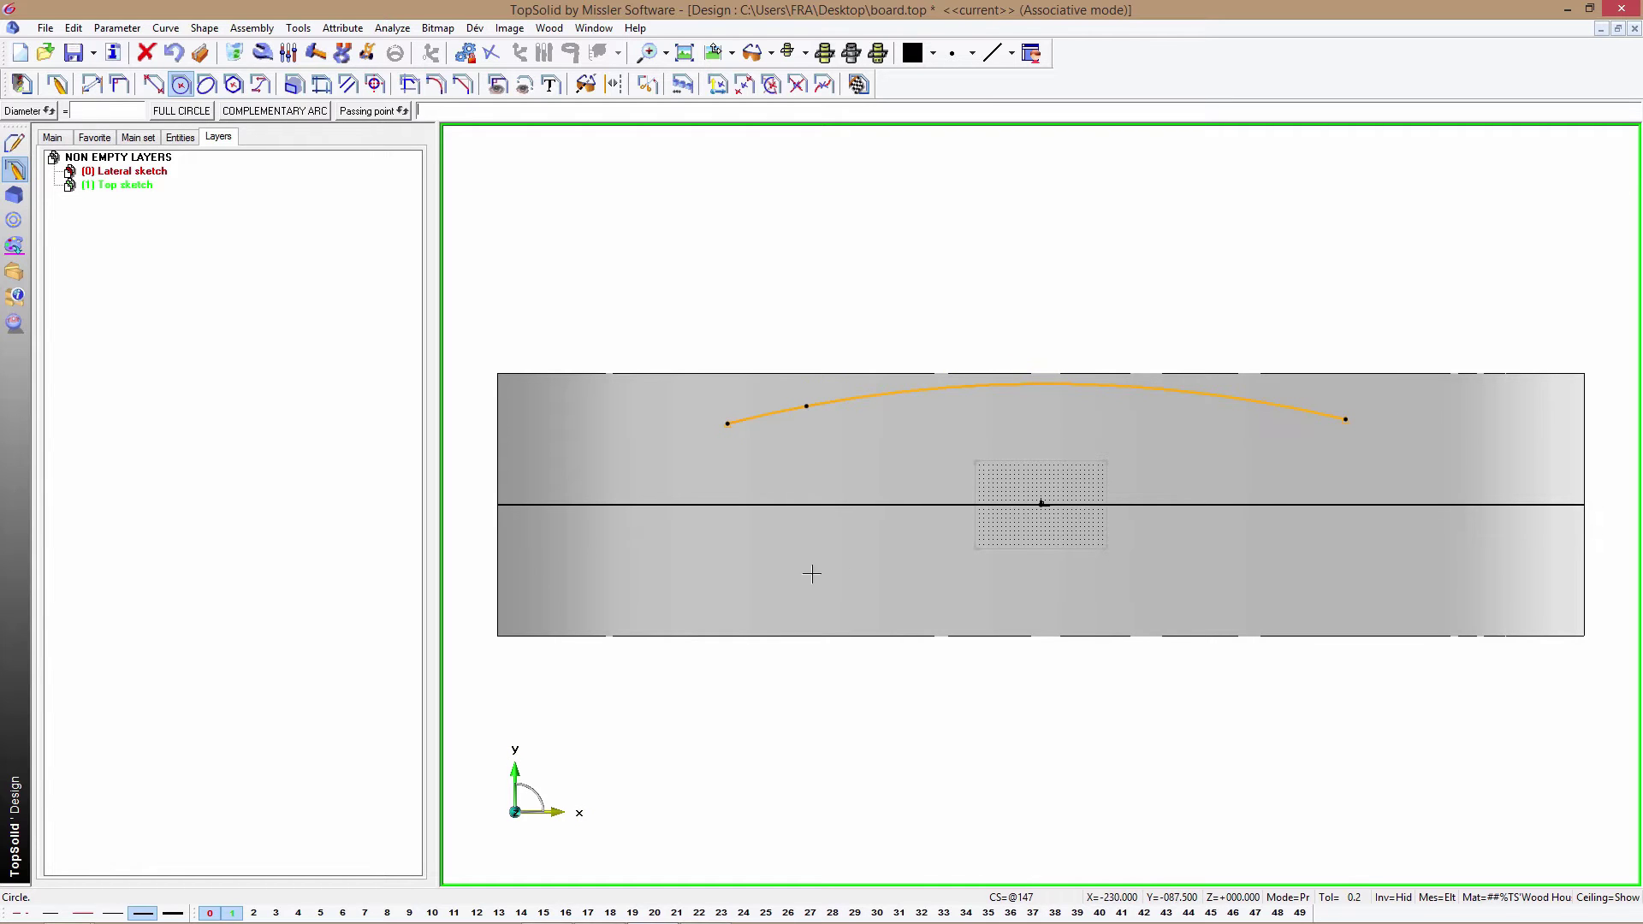
left_click(731, 575)
left_click(811, 612)
left_click(1351, 575)
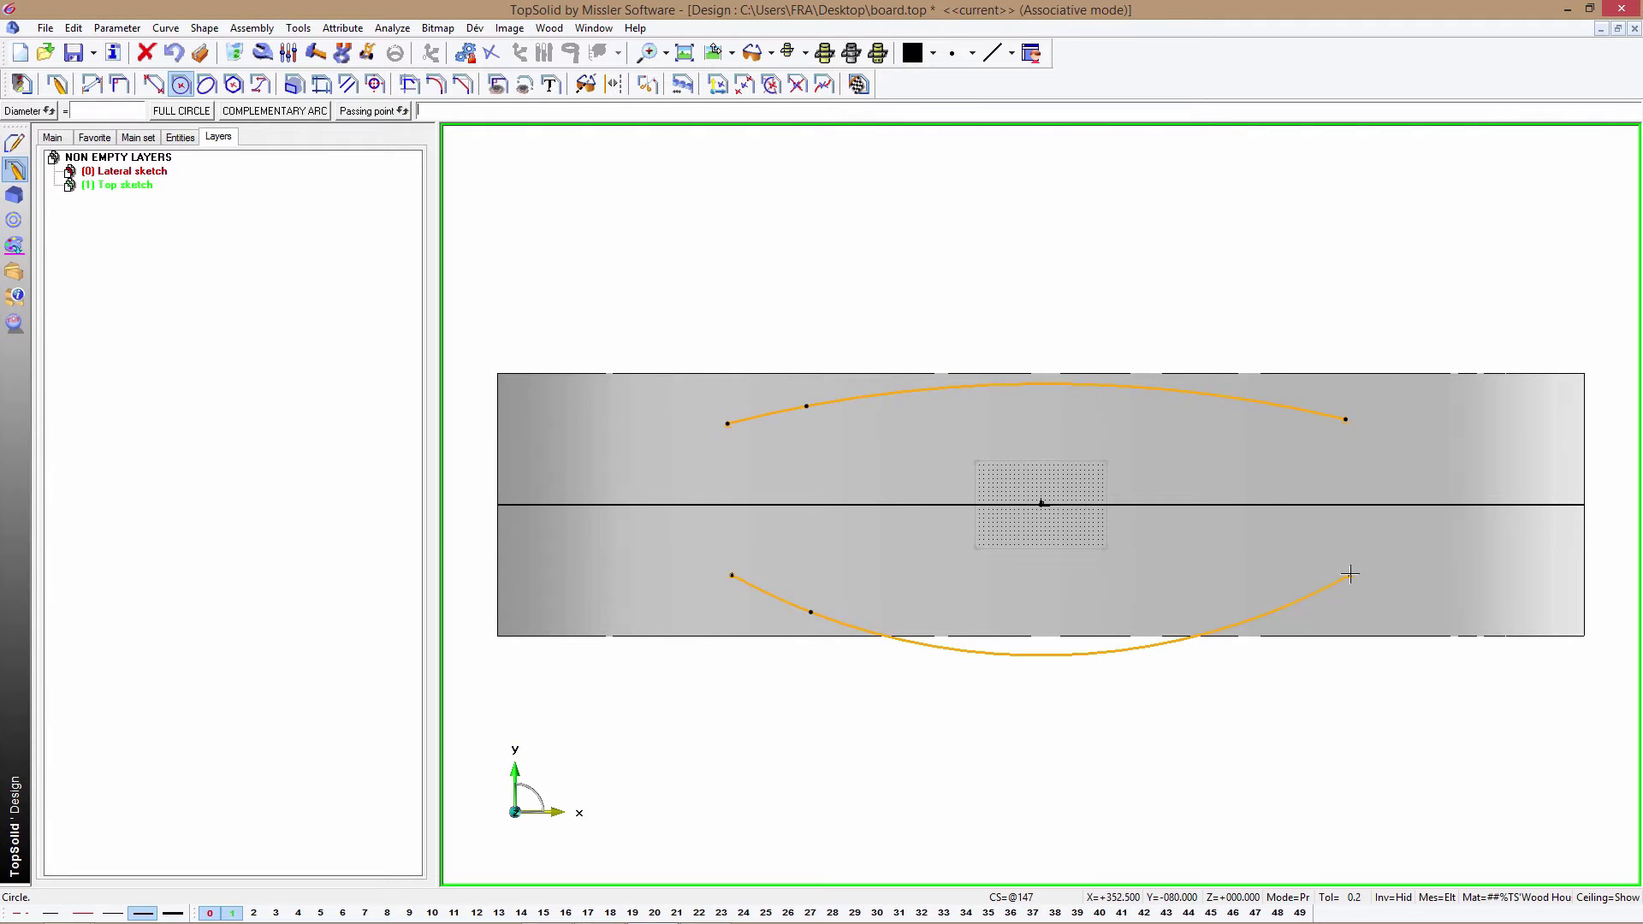
- Draw a polyline closing the left end between the two side arcs through the tip
left_click(153, 84)
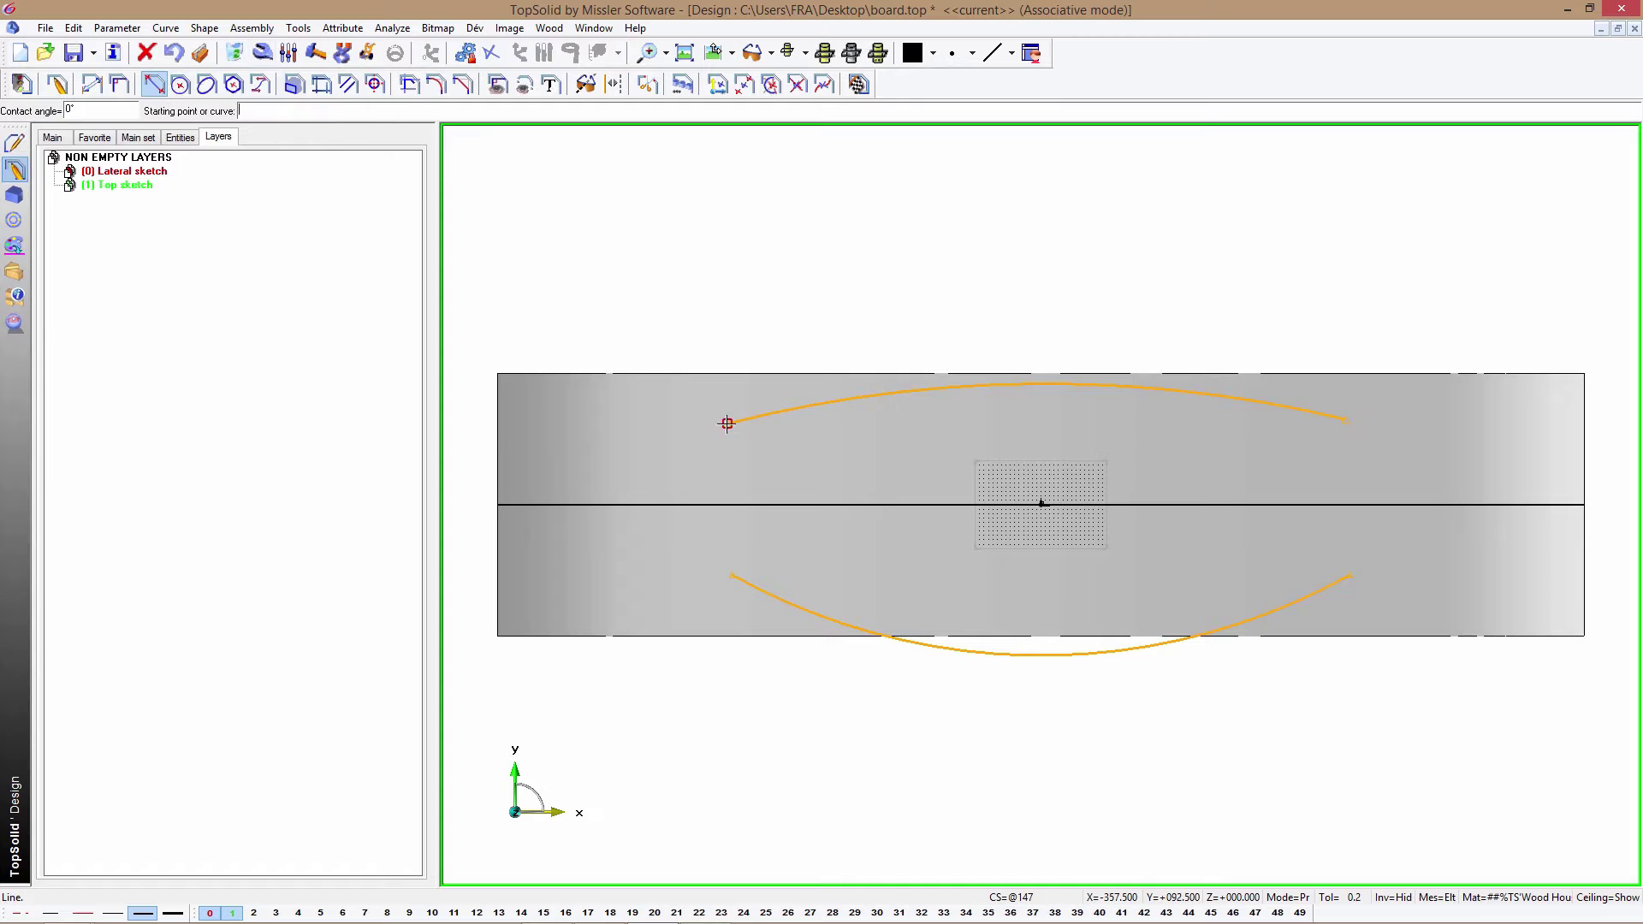
left_click(728, 424)
left_click(681, 468)
left_click(598, 482)
left_click(594, 534)
left_click(673, 545)
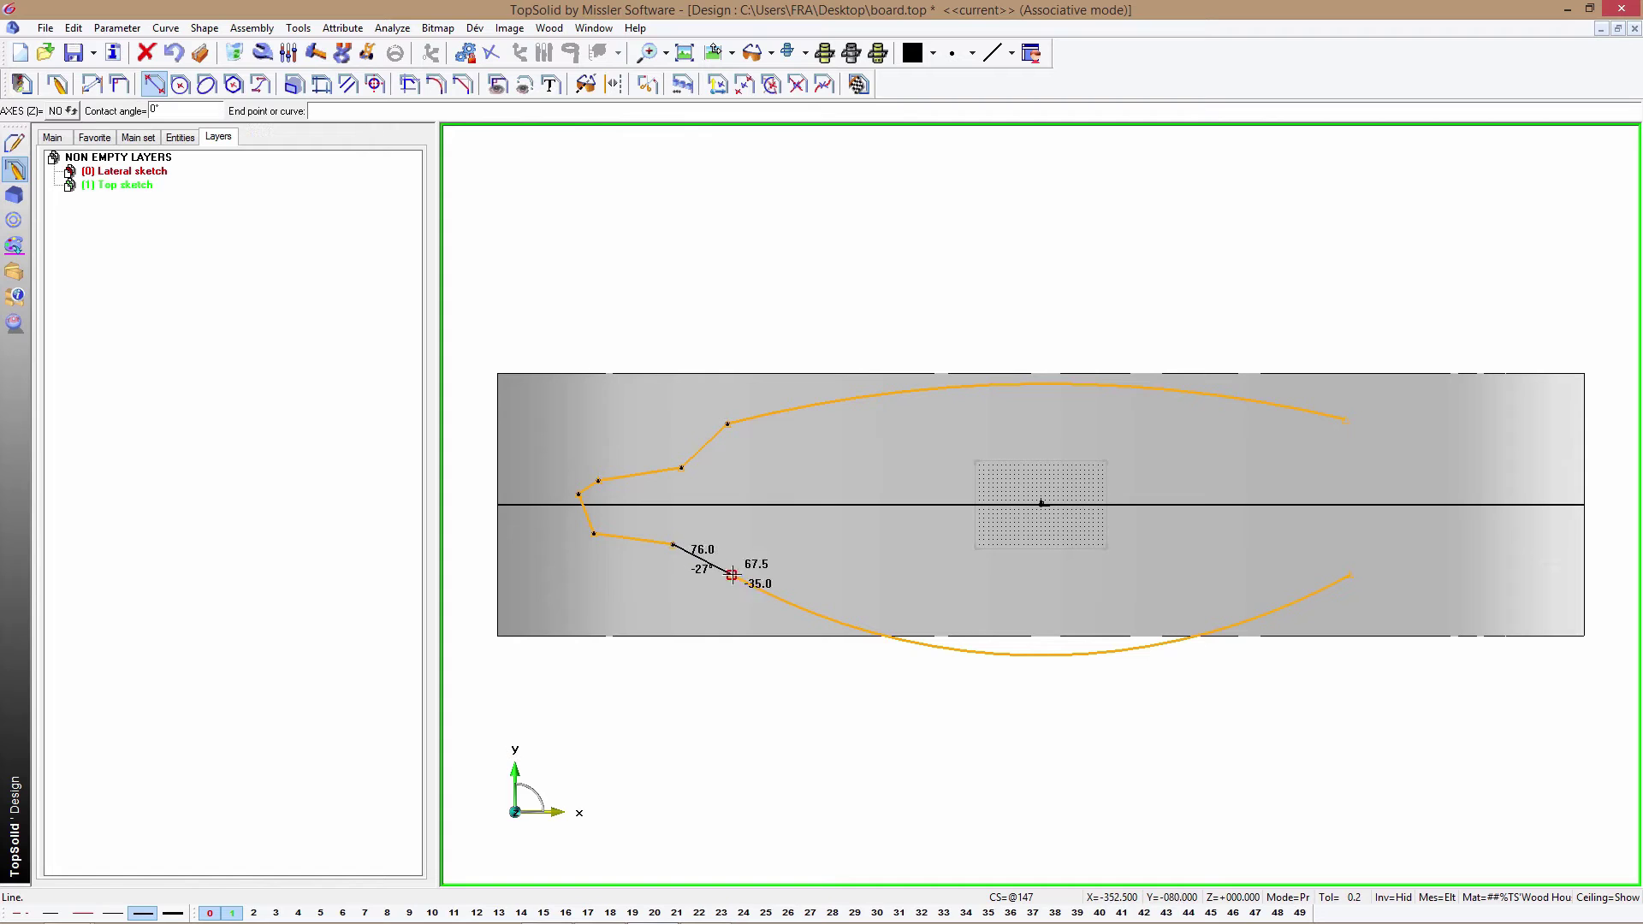
left_click(732, 575)
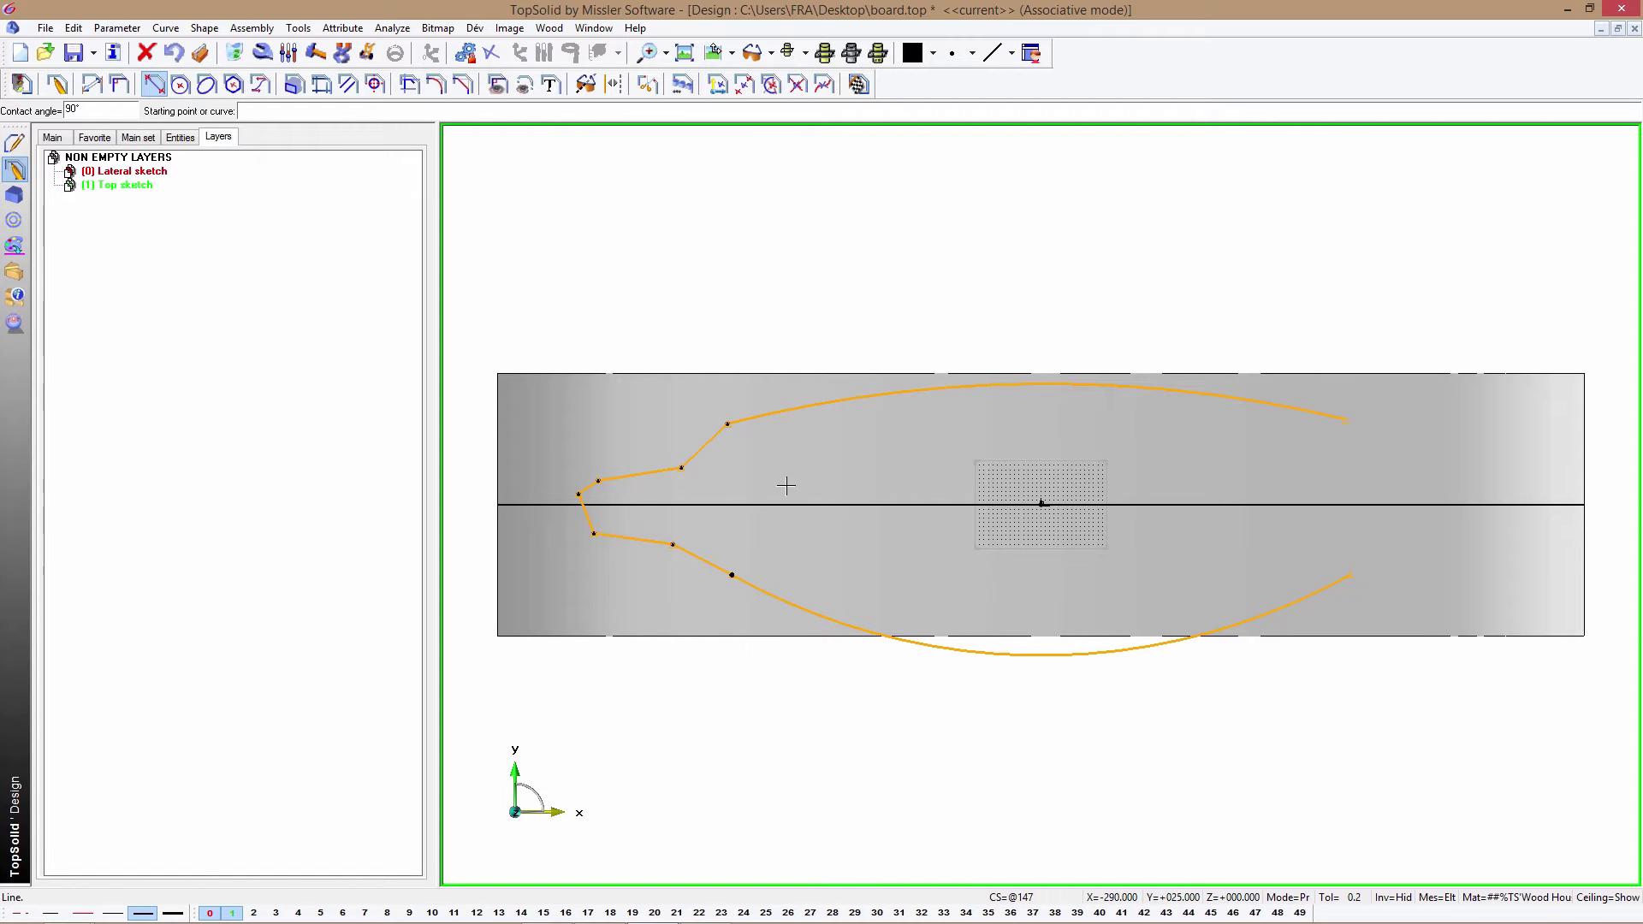
- Draw the short tapered lines and flats extending both side arcs' right ends
left_click(1346, 419)
left_click(1380, 452)
left_click(1479, 452)
left_click(1351, 575)
left_click(1376, 545)
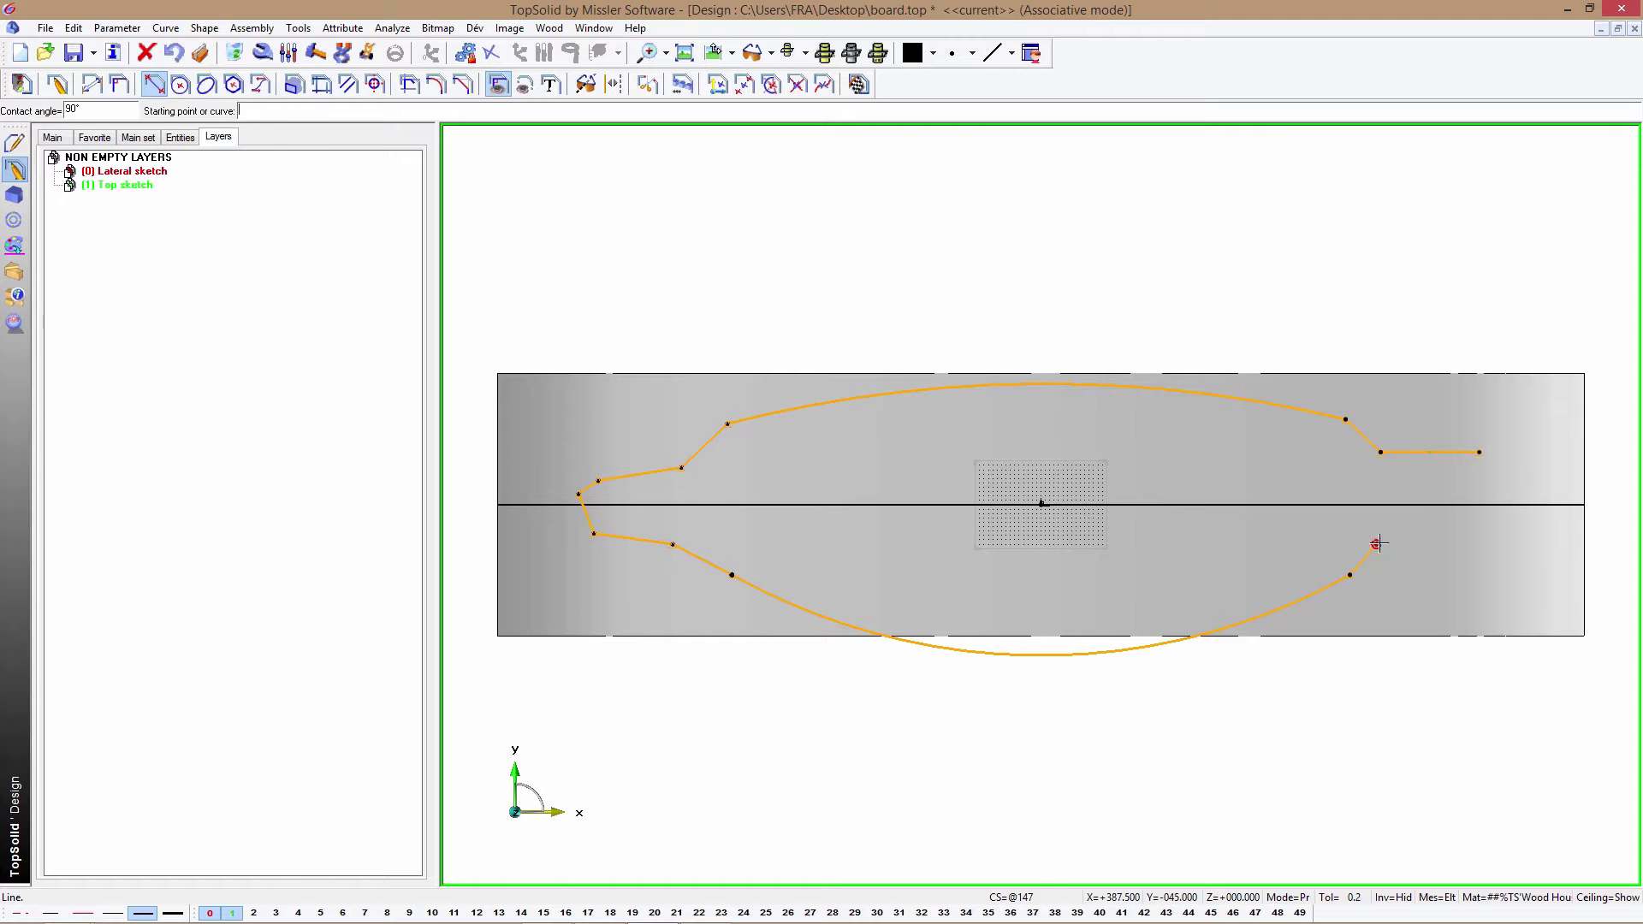
left_click(1478, 544)
- Close the right end with two three-point arcs meeting at the nose tip
left_click(180, 84)
left_click(1480, 452)
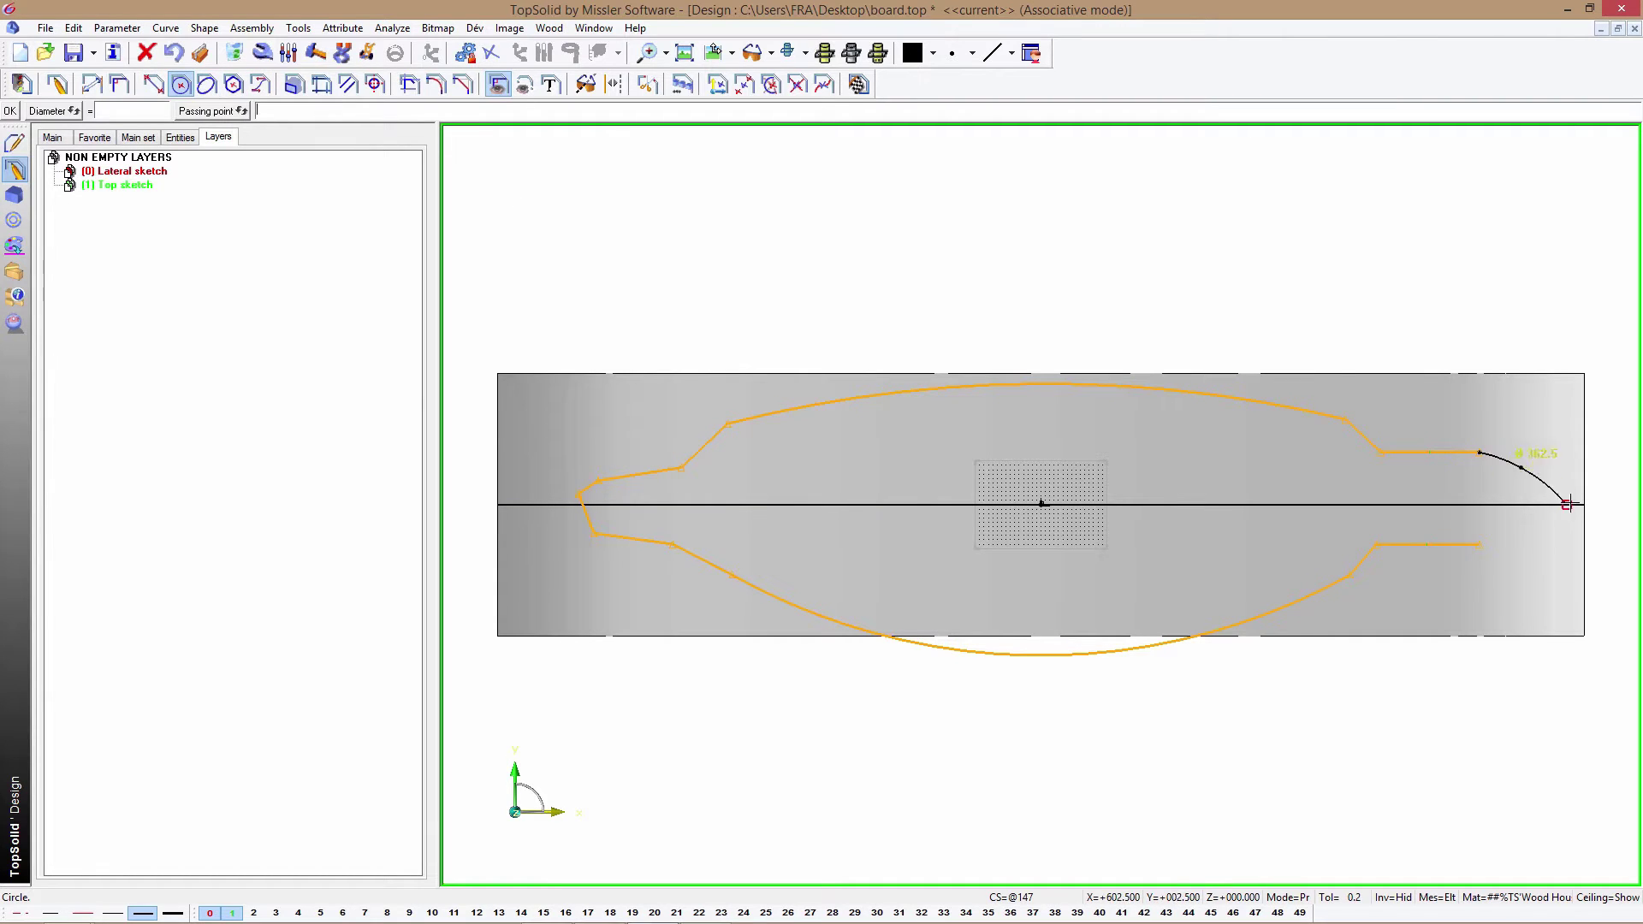
left_click(1521, 468)
left_click(1569, 494)
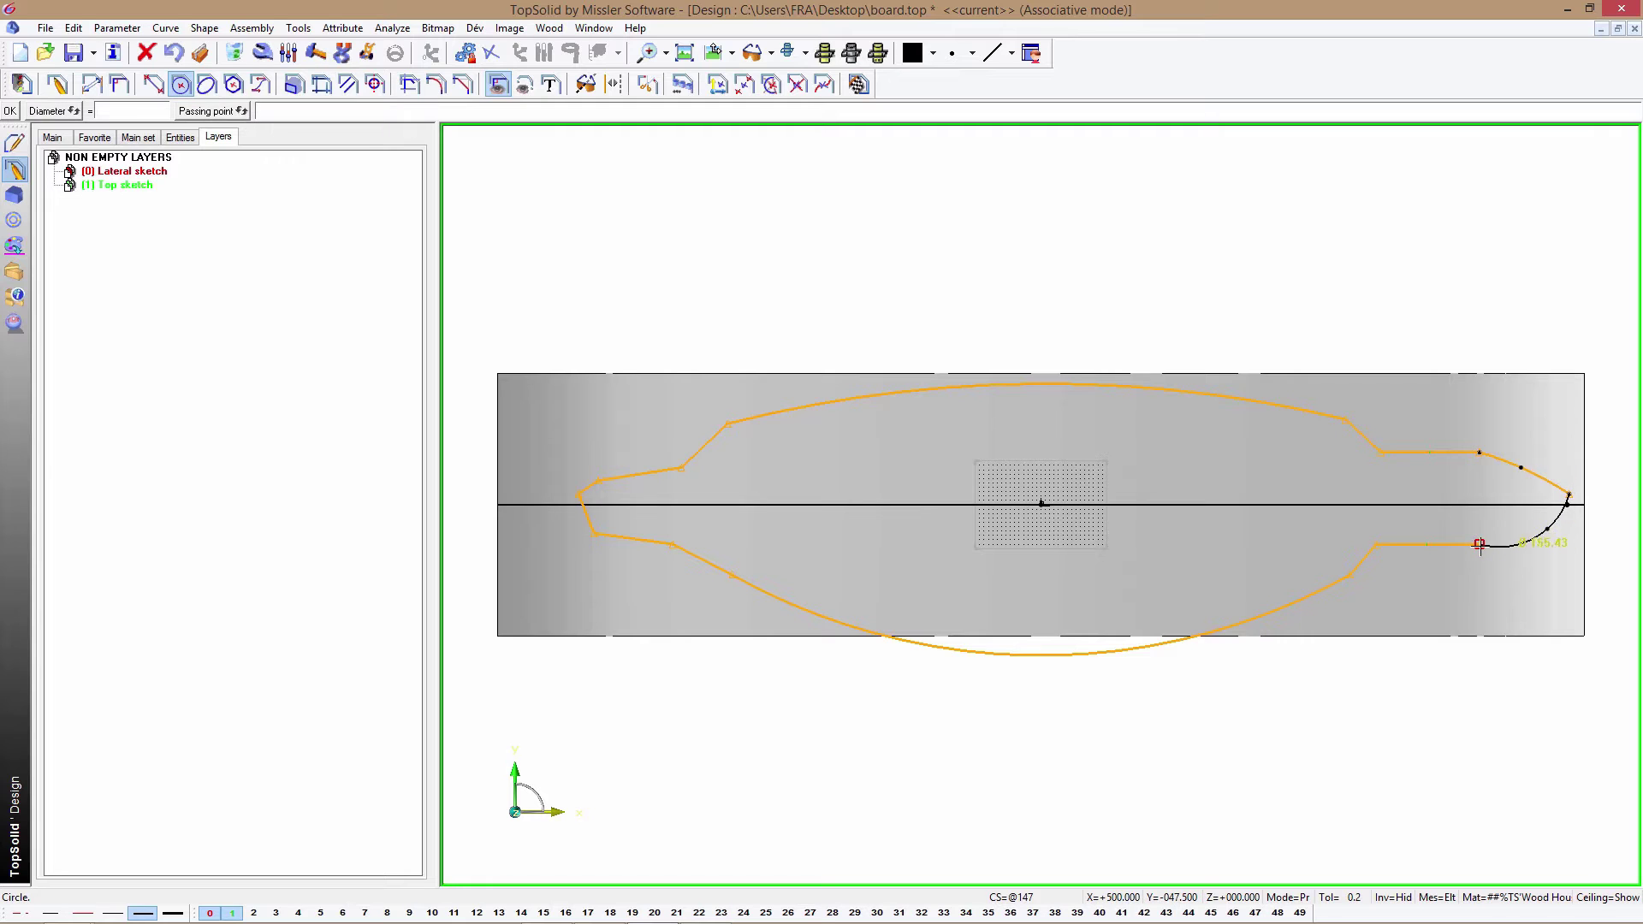
left_click(1480, 545)
- Dimension the outline's overall length as 1050 mm
left_click(93, 84)
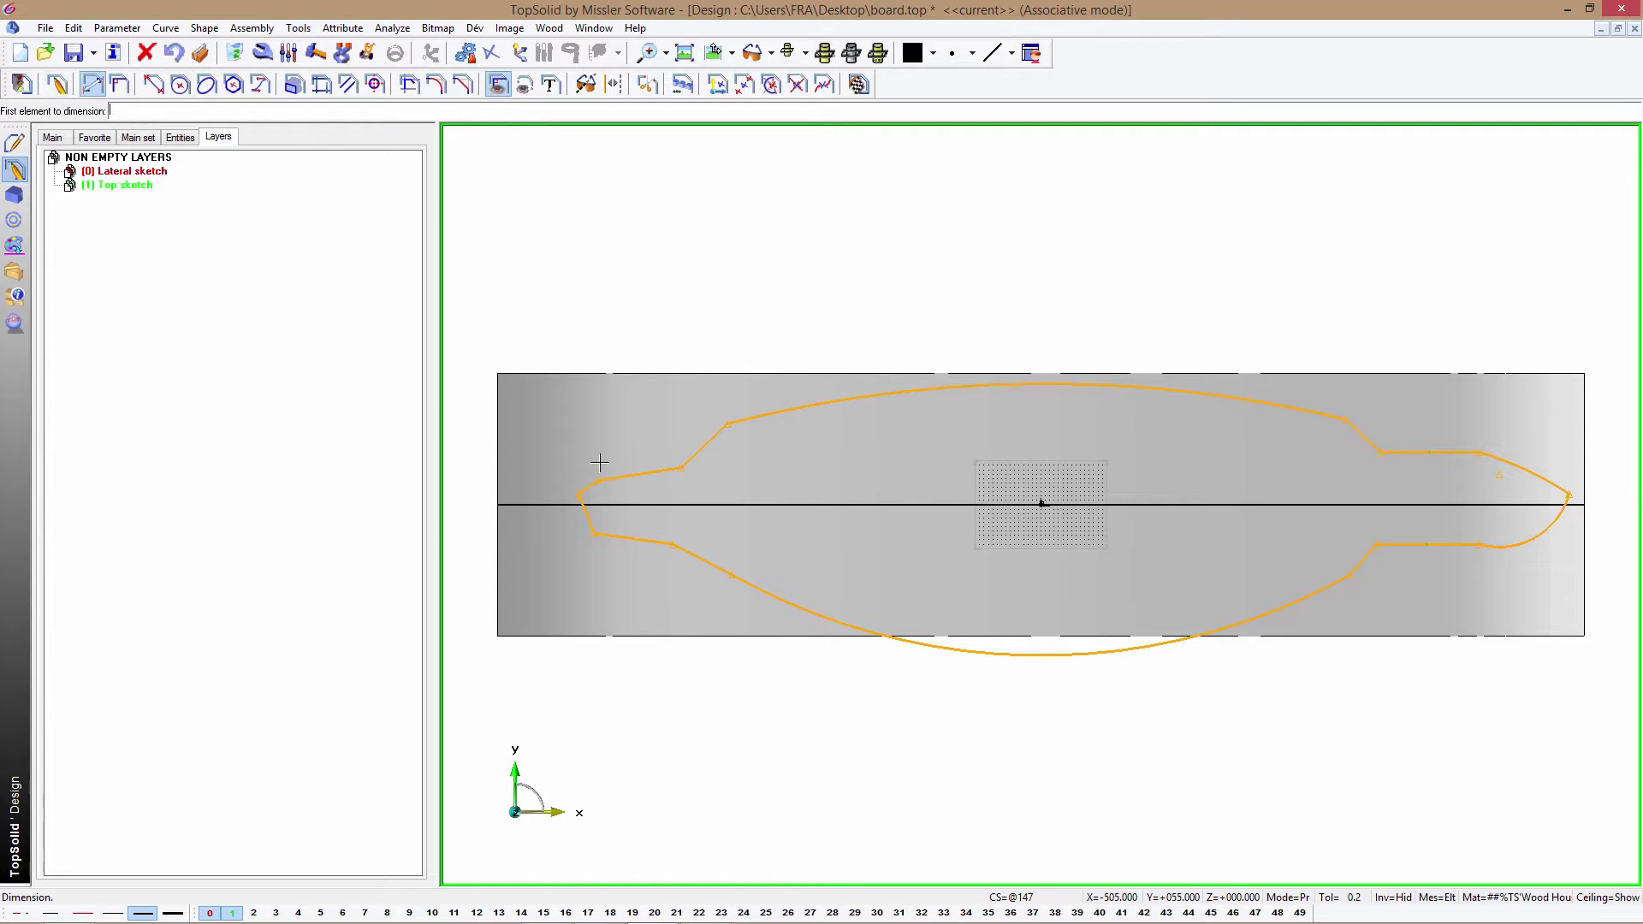
left_click(579, 494)
left_click(1569, 494)
left_click(1443, 695)
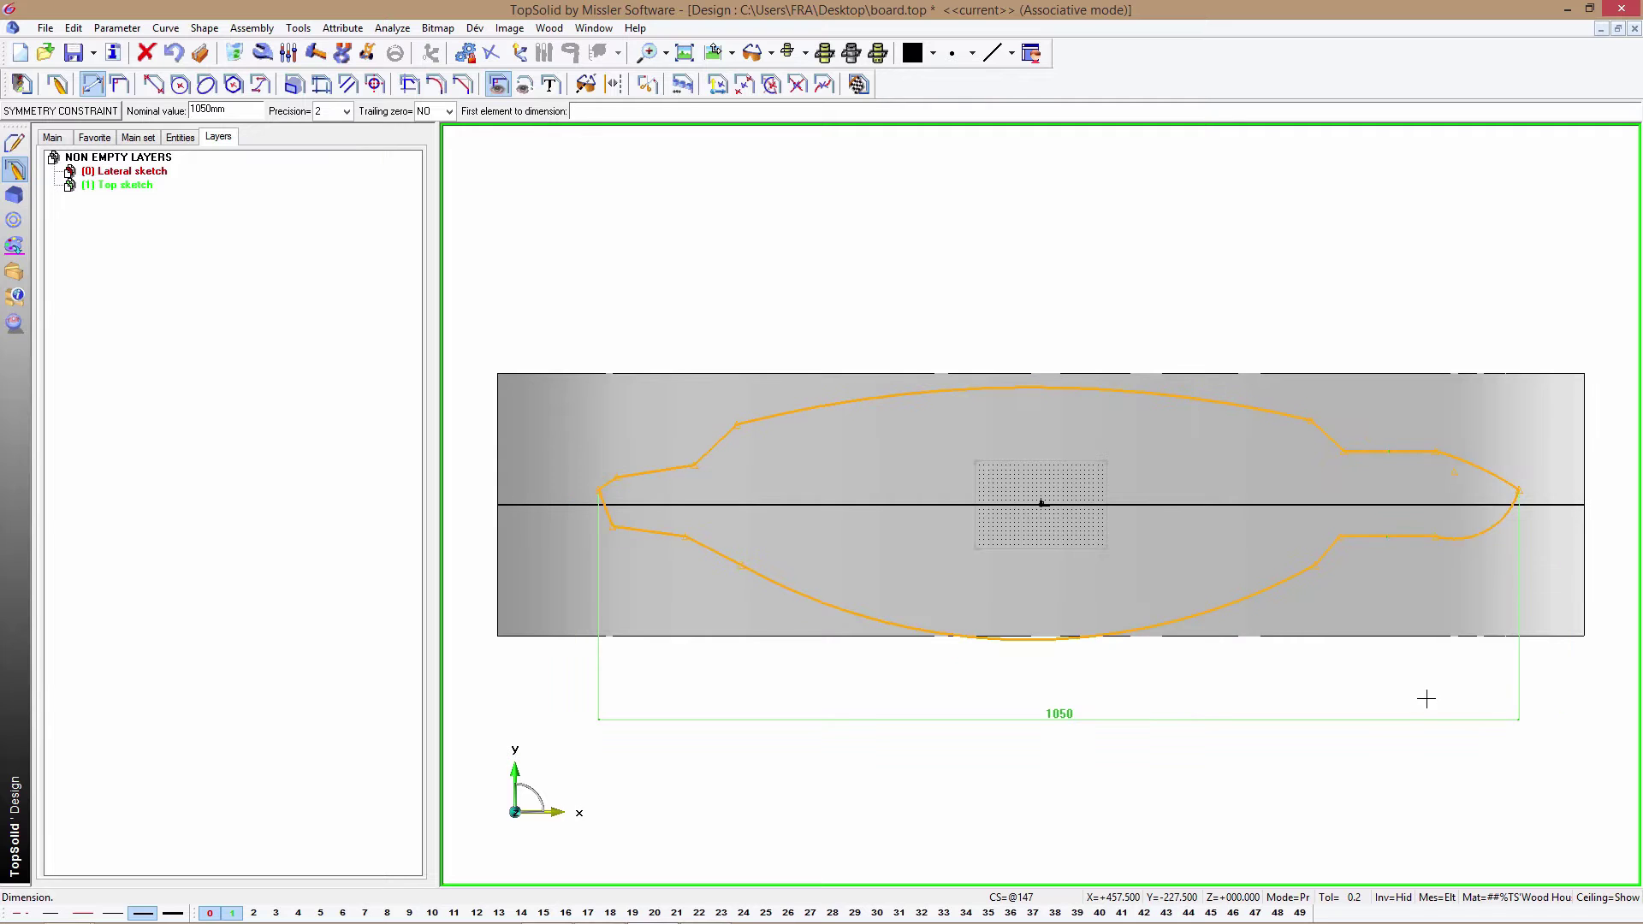
key("Return")
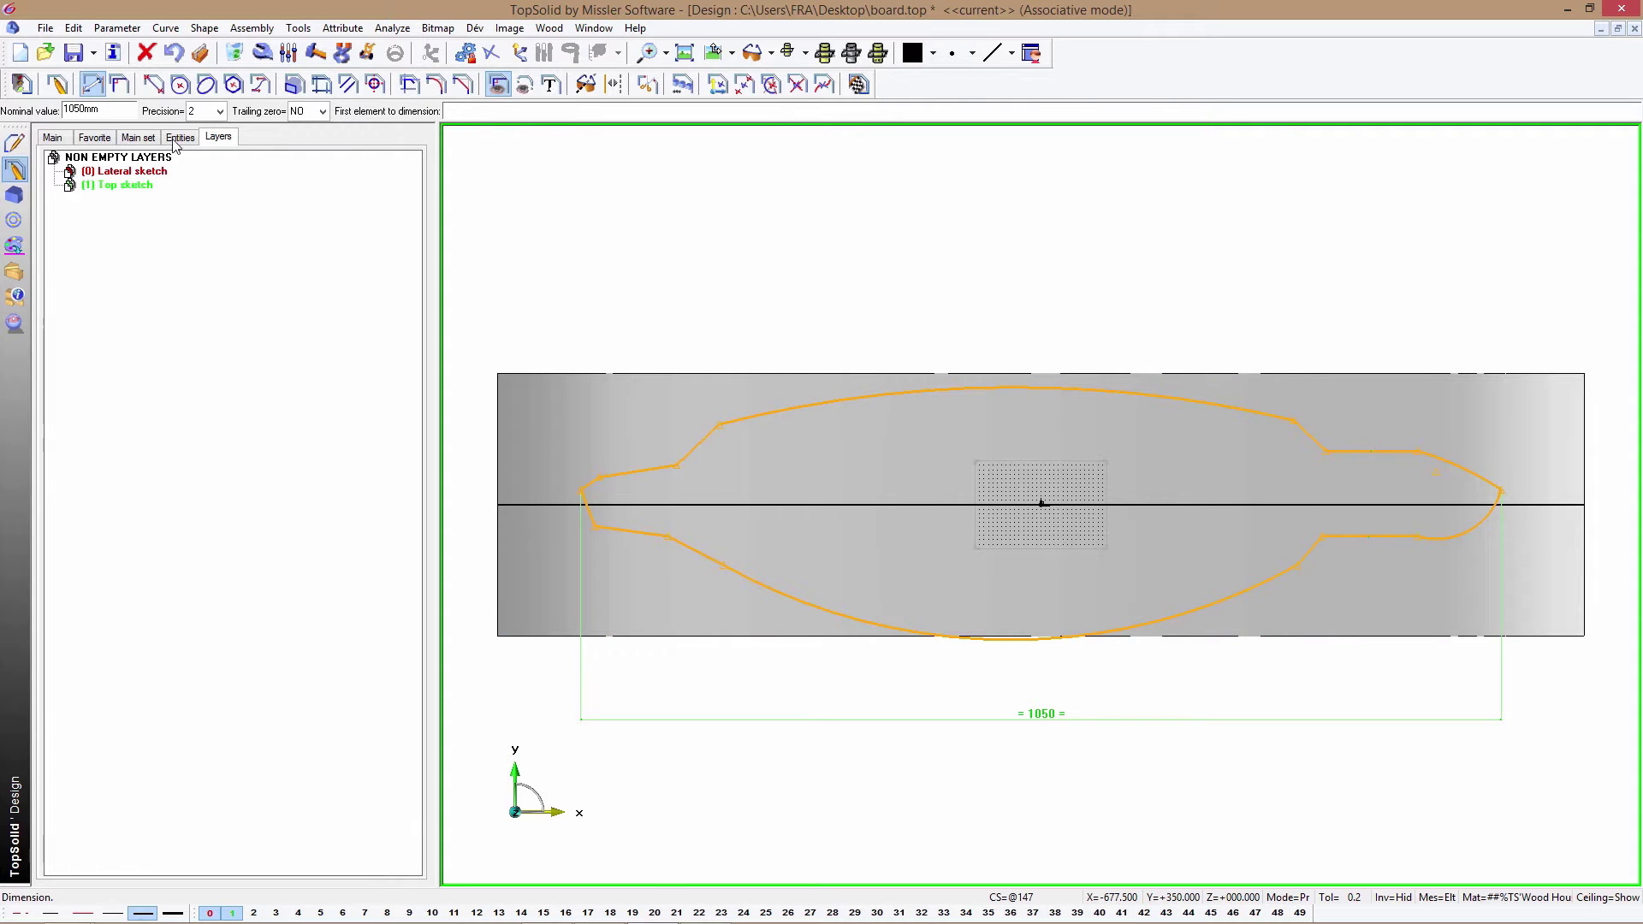
- Align the left nose point on the axis and pair the left-end and tail-neck points
left_click(122, 84)
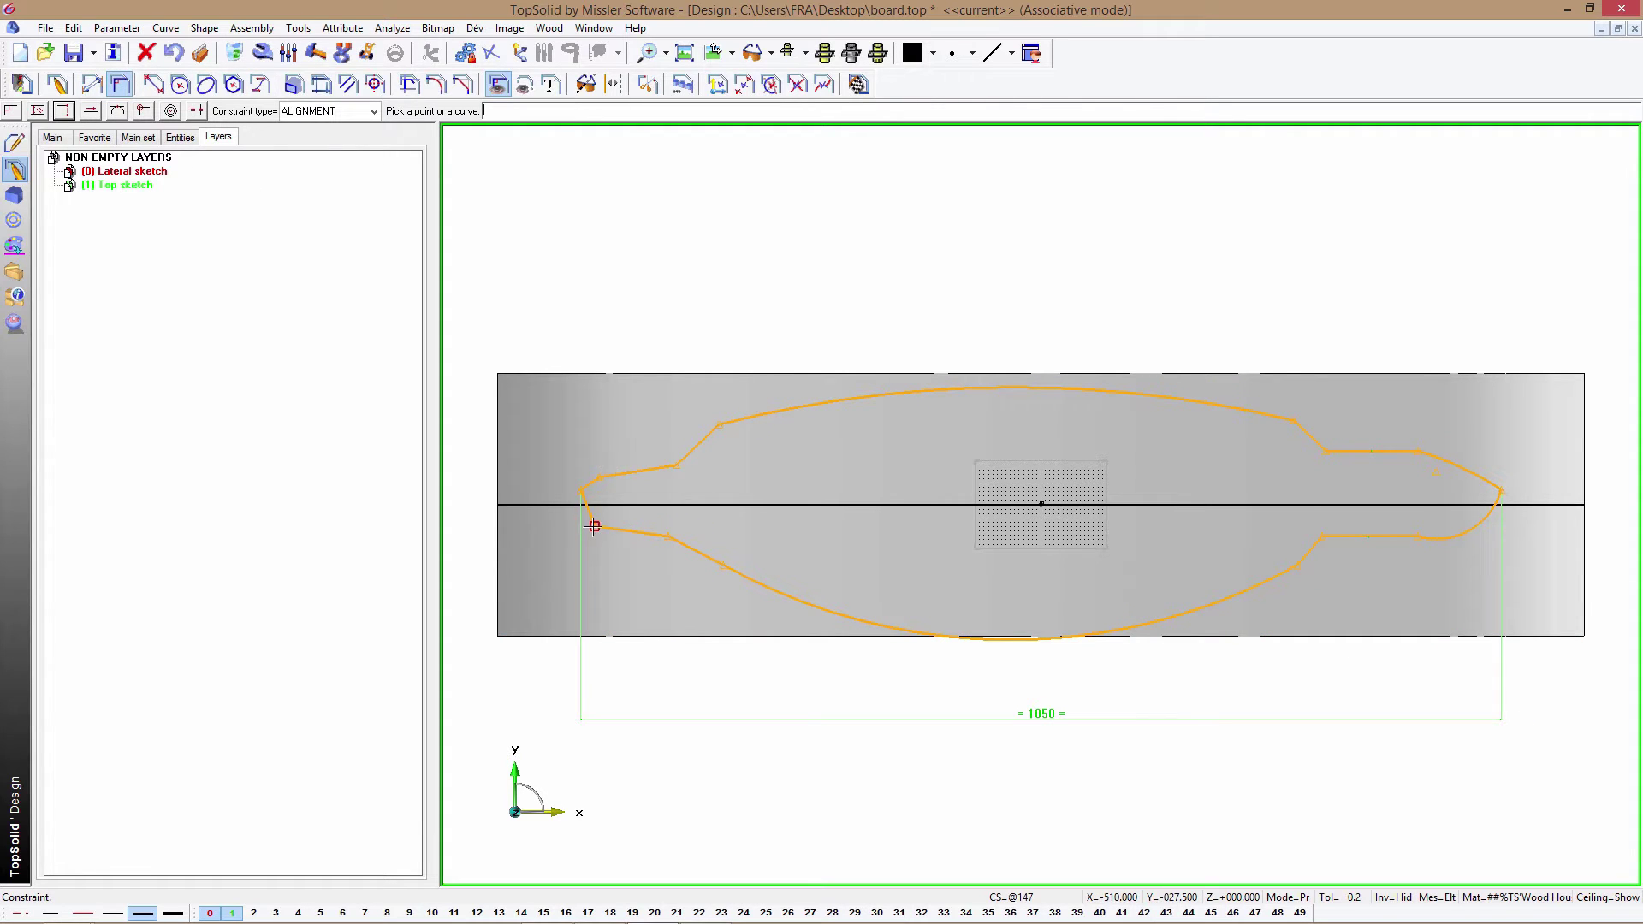
left_click(580, 487)
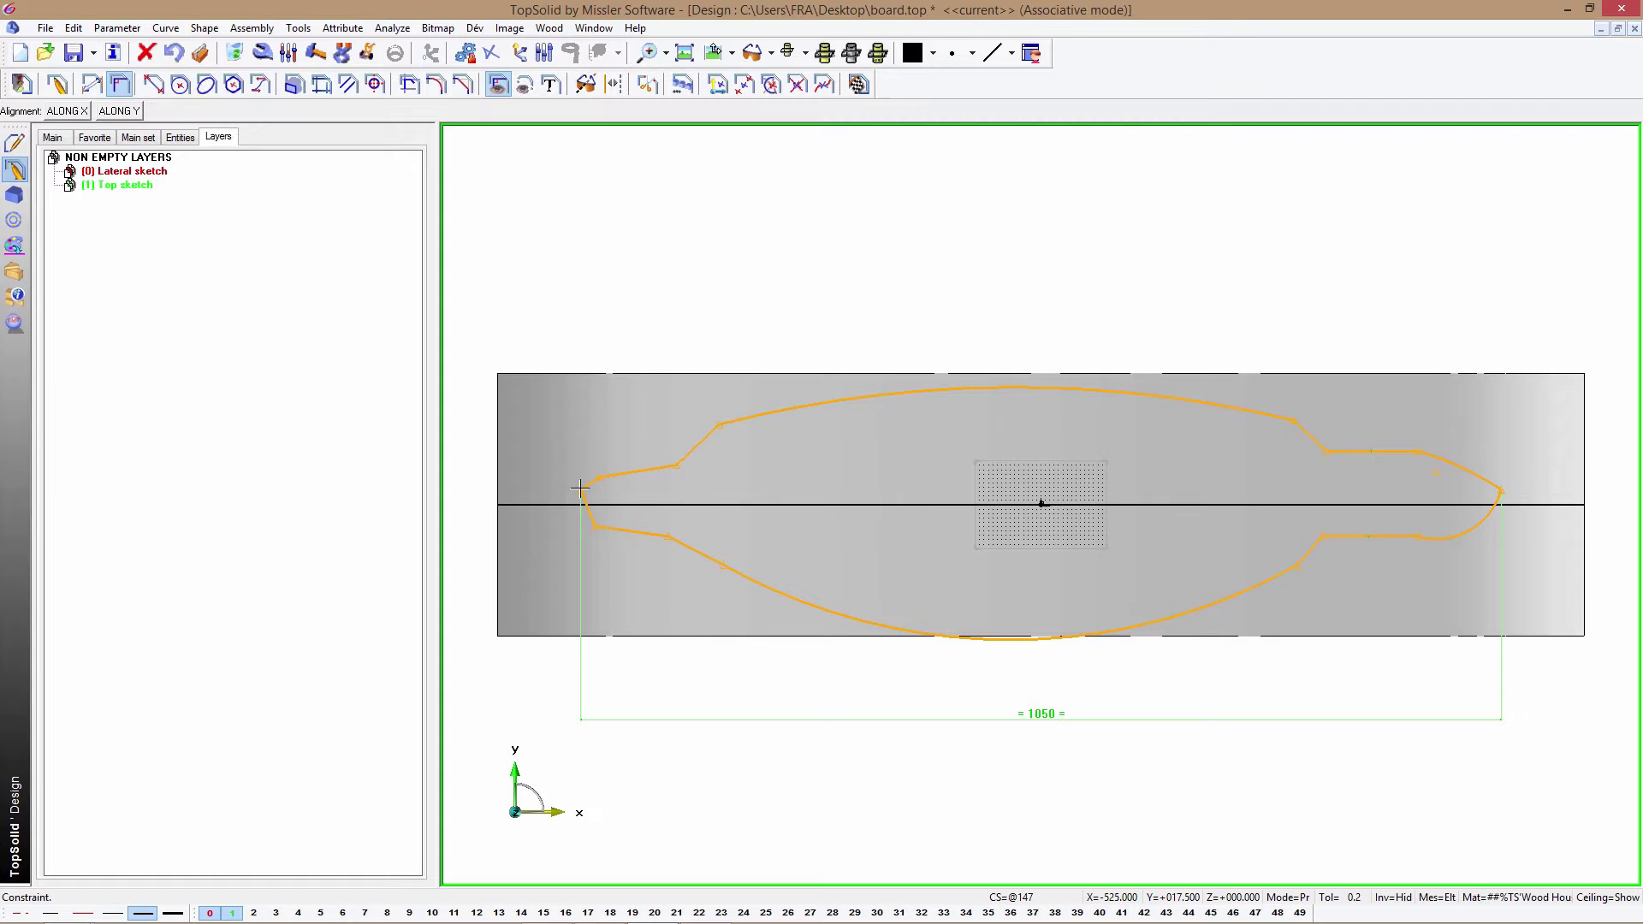
left_click(583, 460)
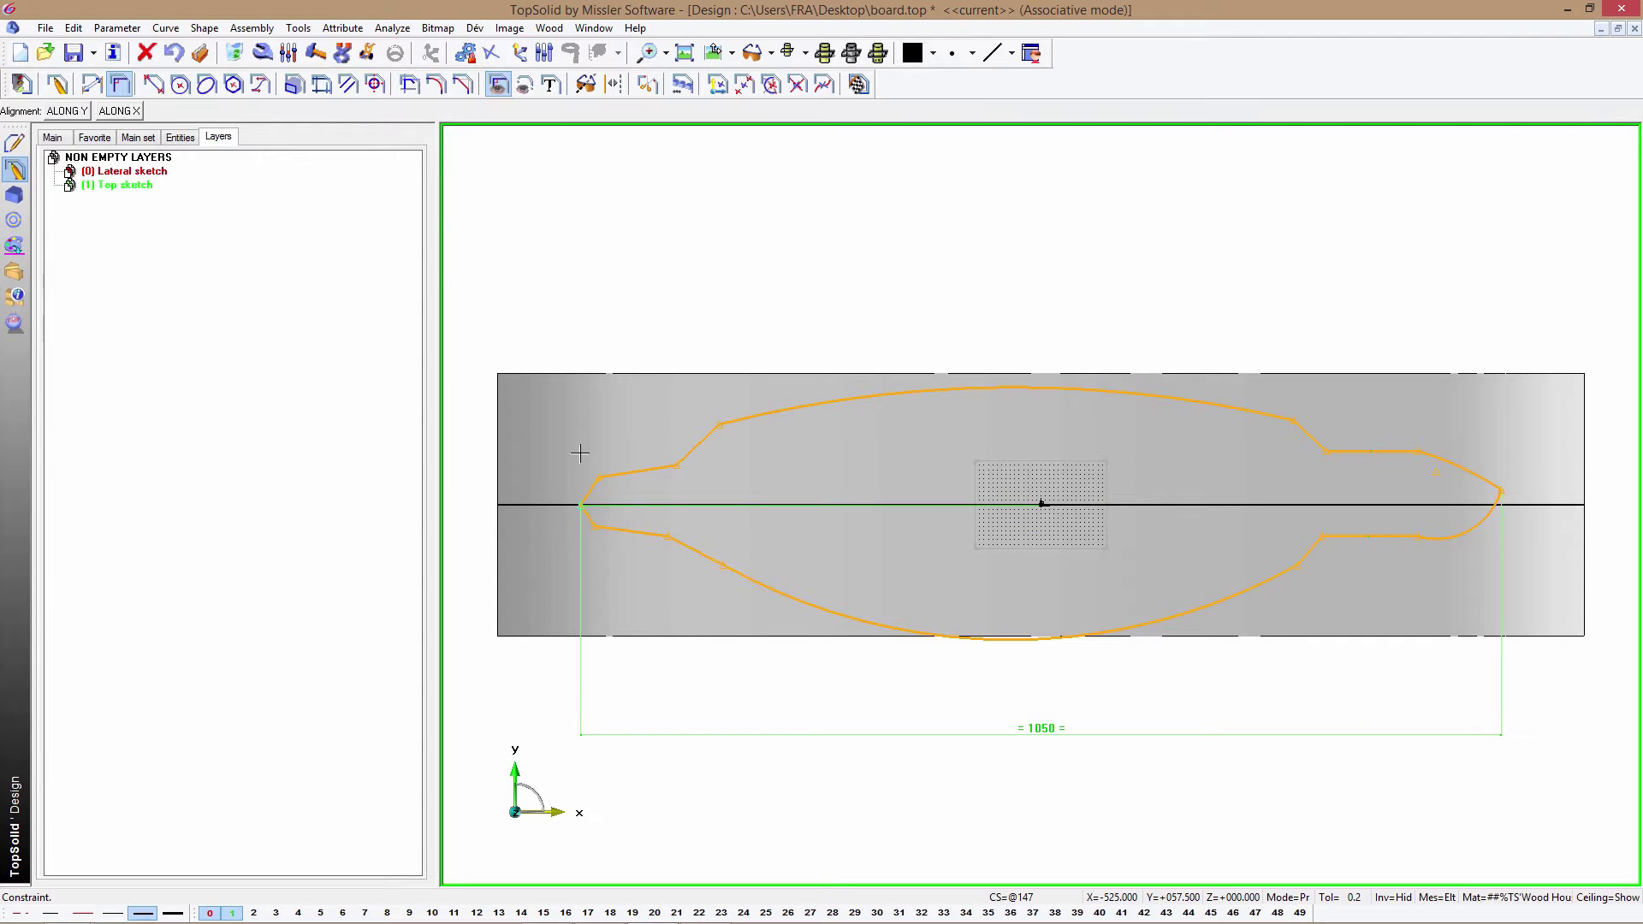
left_click(668, 536)
left_click(675, 467)
left_click(712, 439)
- Align the paired points at the wide sections, nose neck and before the nose arc
left_click(723, 428)
left_click(1301, 517)
left_click(1293, 419)
left_click(1322, 536)
left_click(1335, 460)
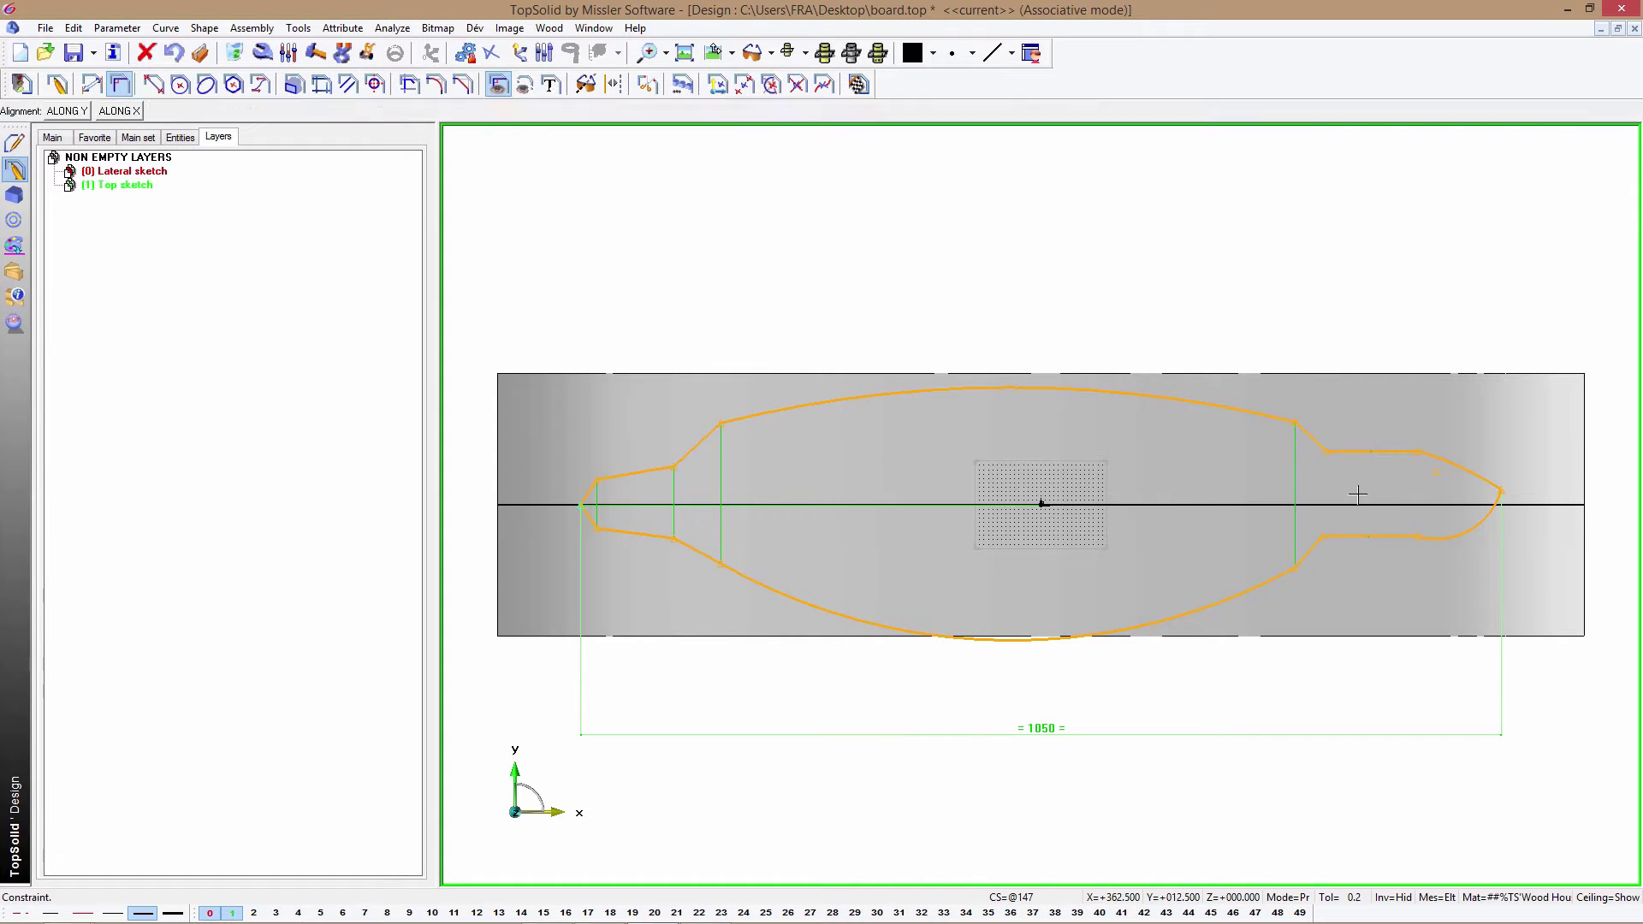
left_click(1411, 484)
left_click(1504, 489)
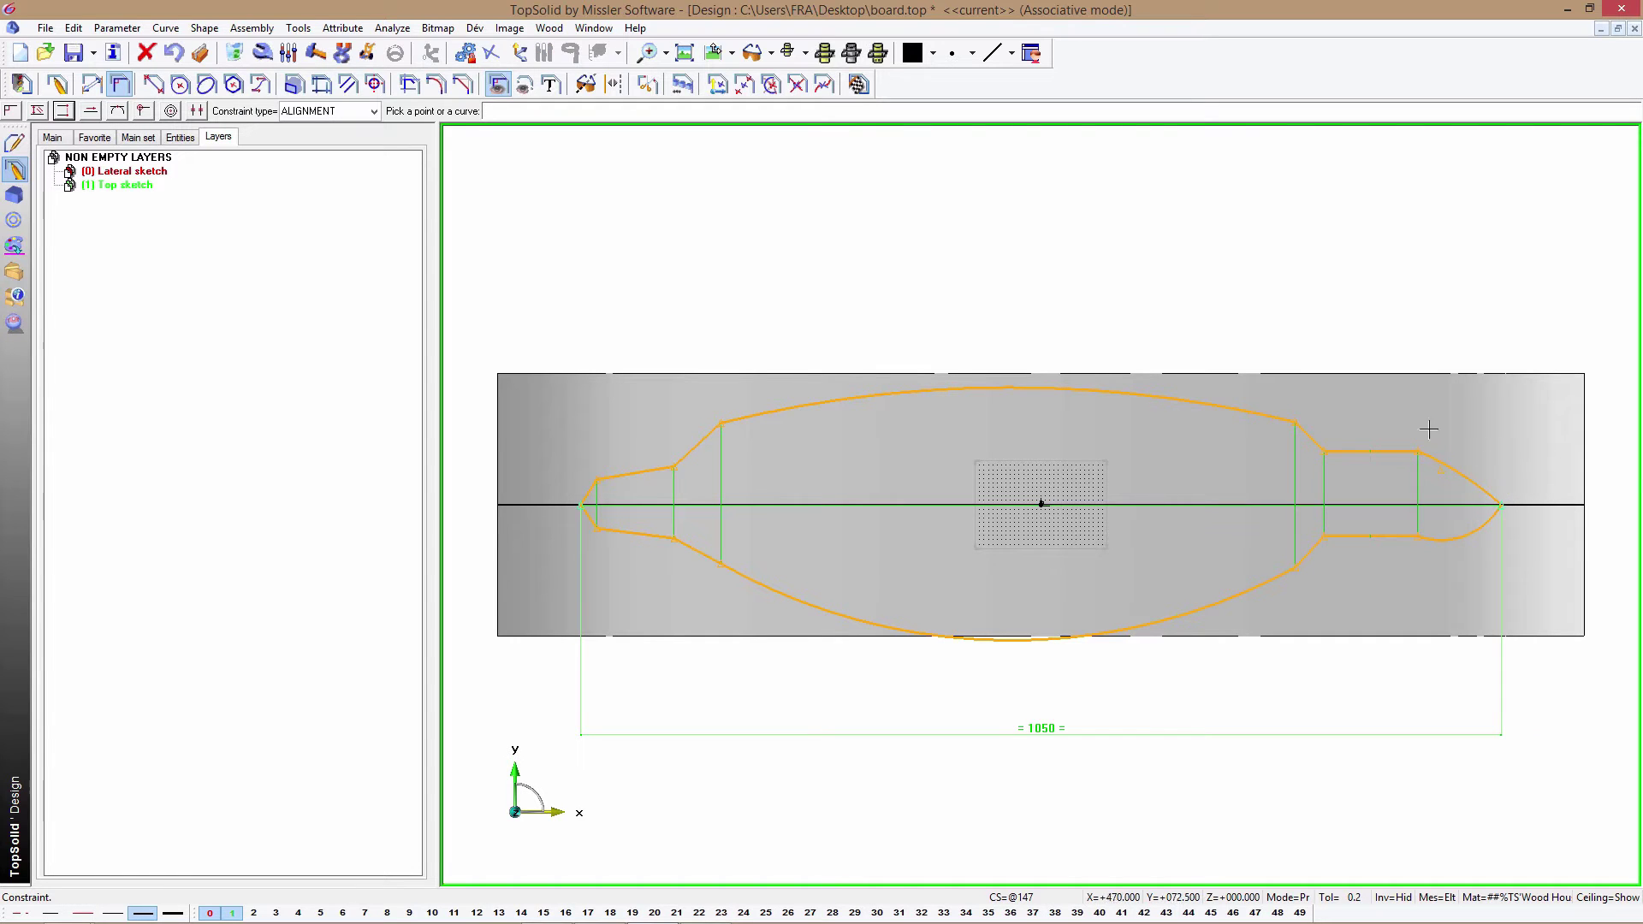
left_click(92, 84)
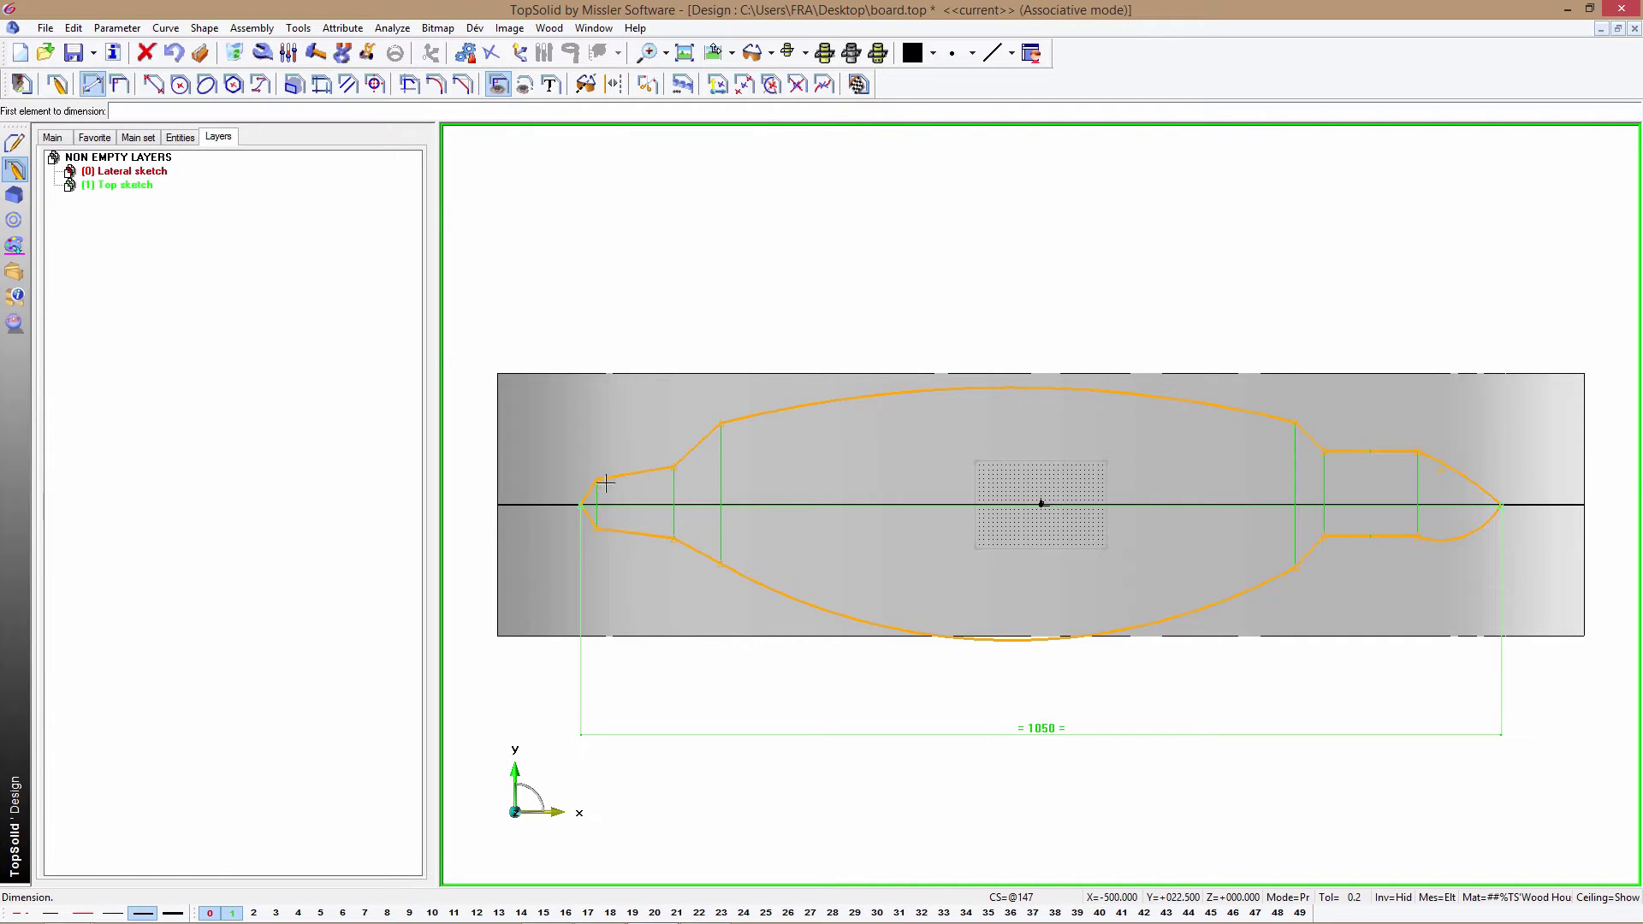
- Set symmetric tail widths of 104 and 130 mm and a waist width of 226
left_click(603, 528)
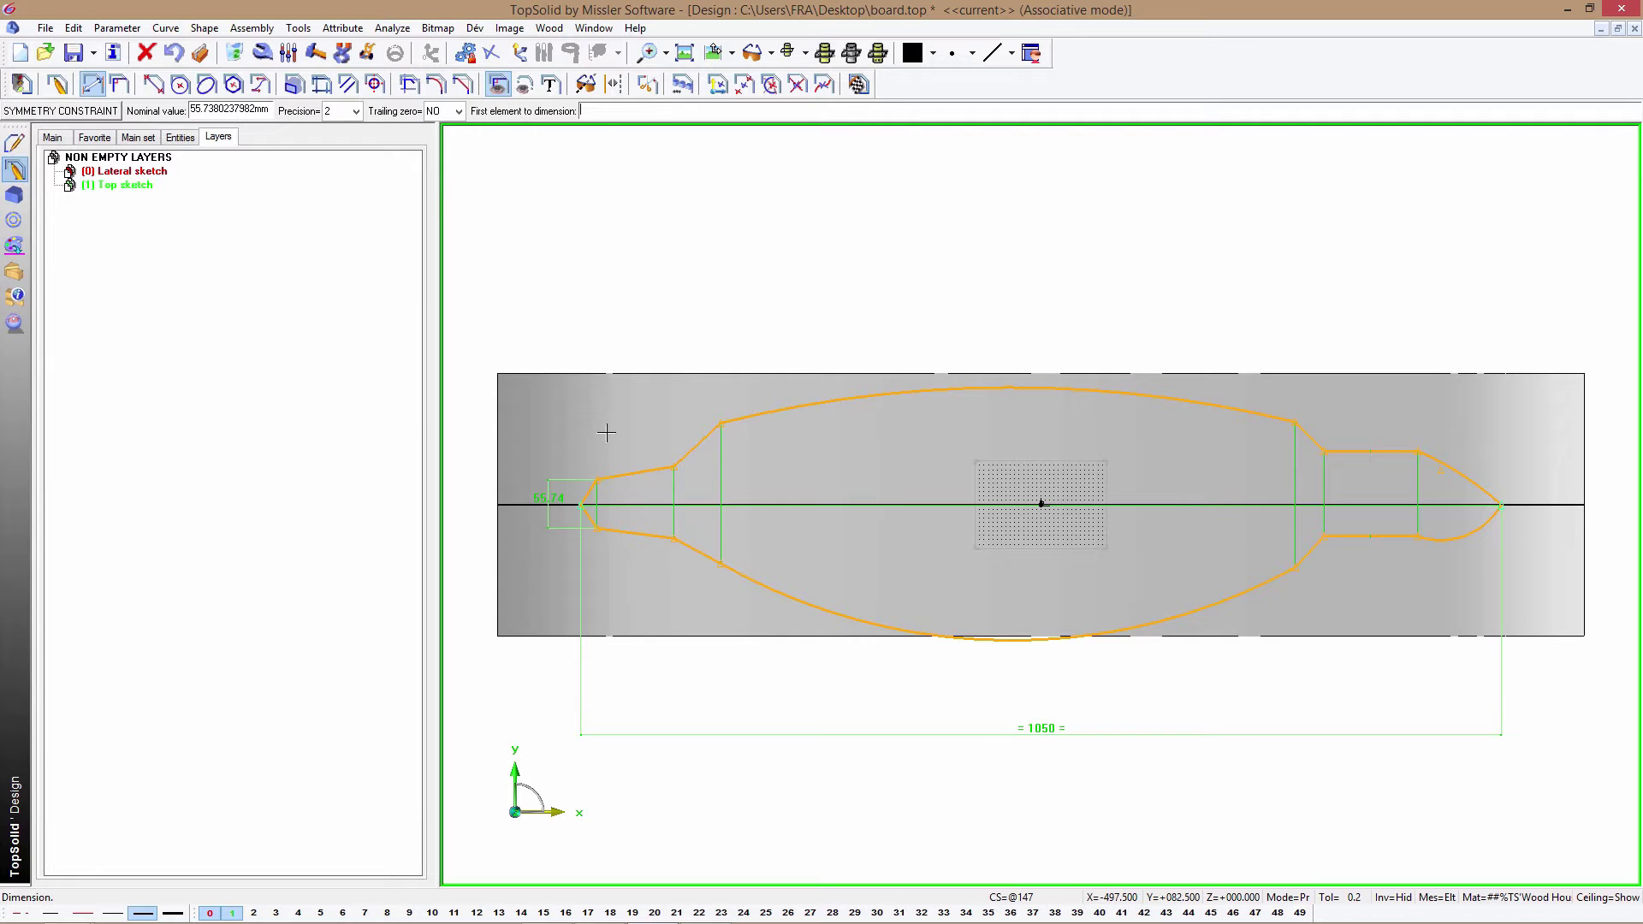
type("104")
key("Return")
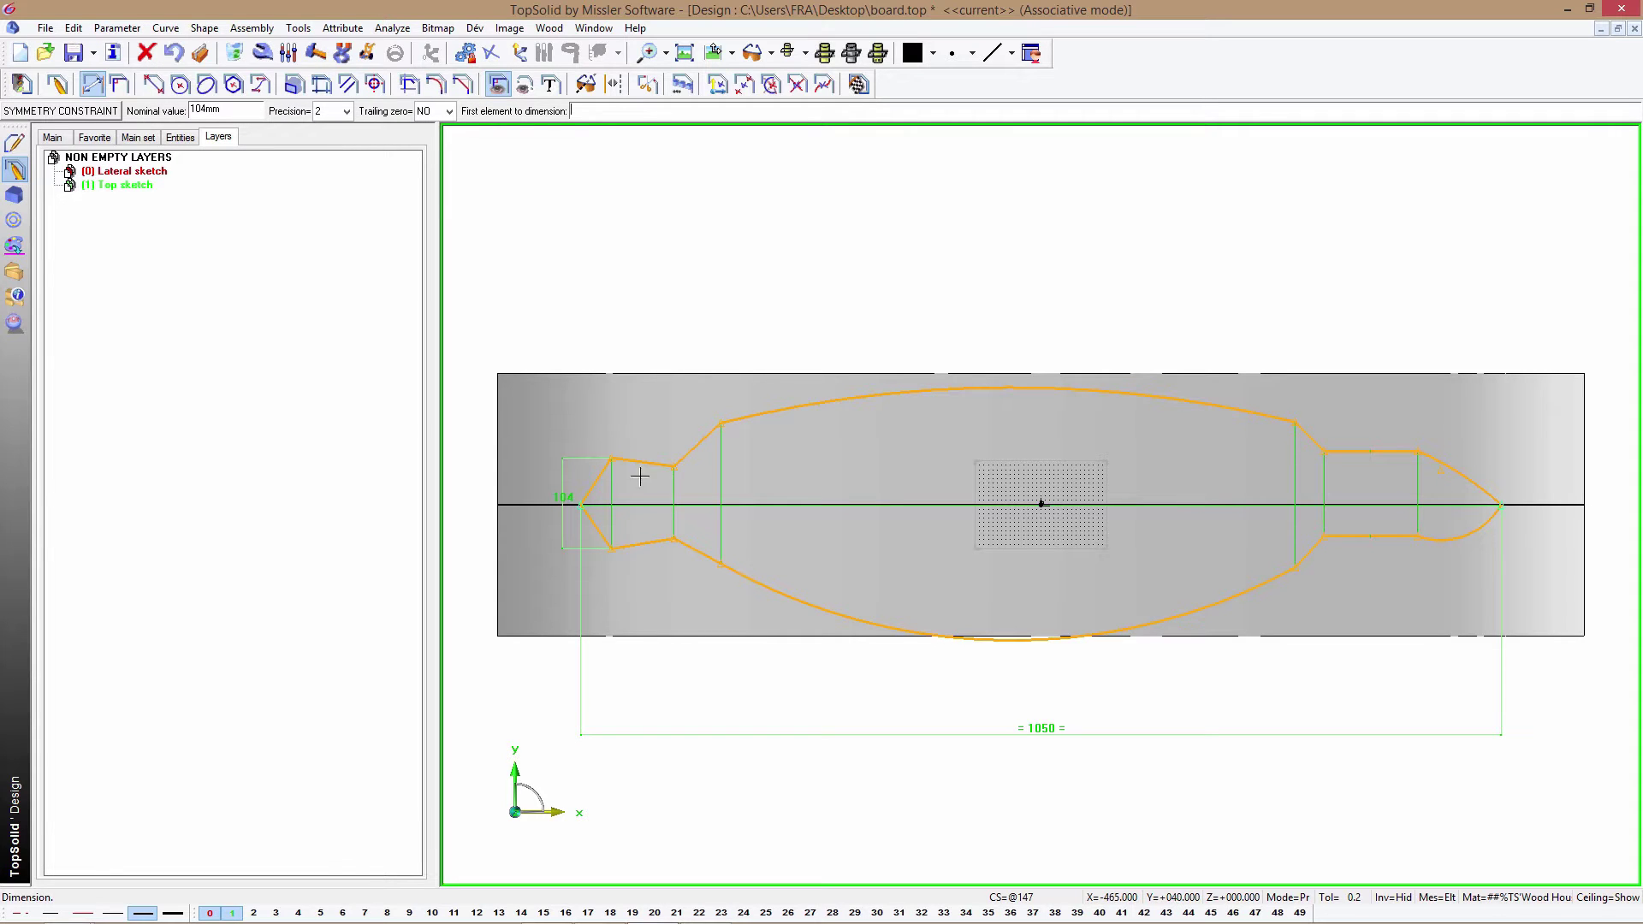
left_click(674, 467)
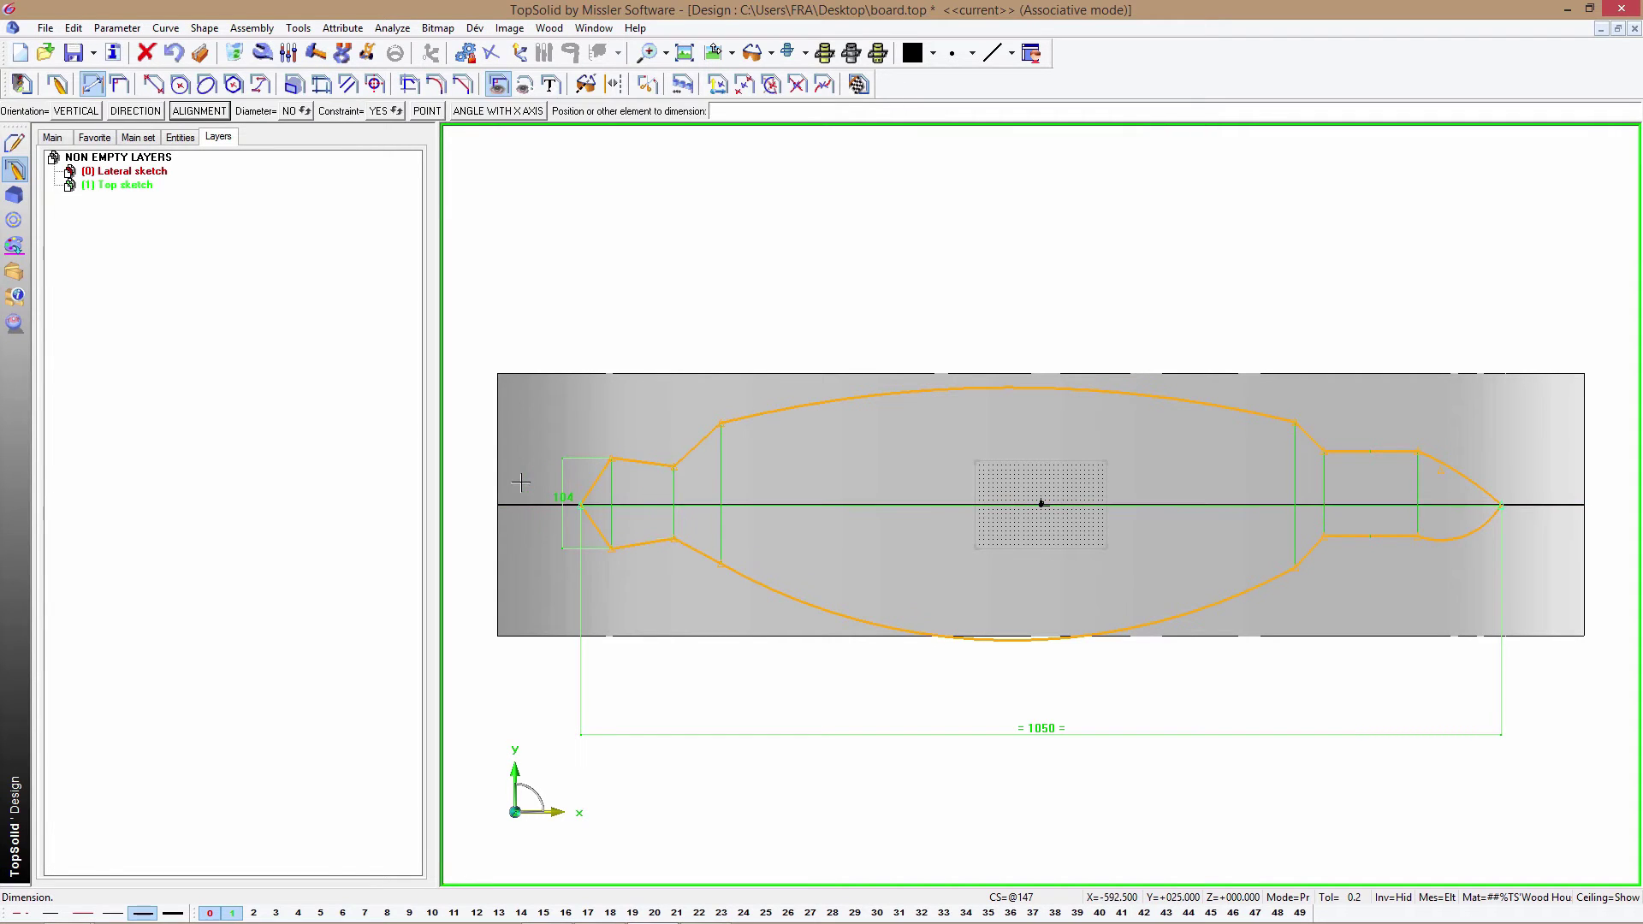
type("130")
key("Return")
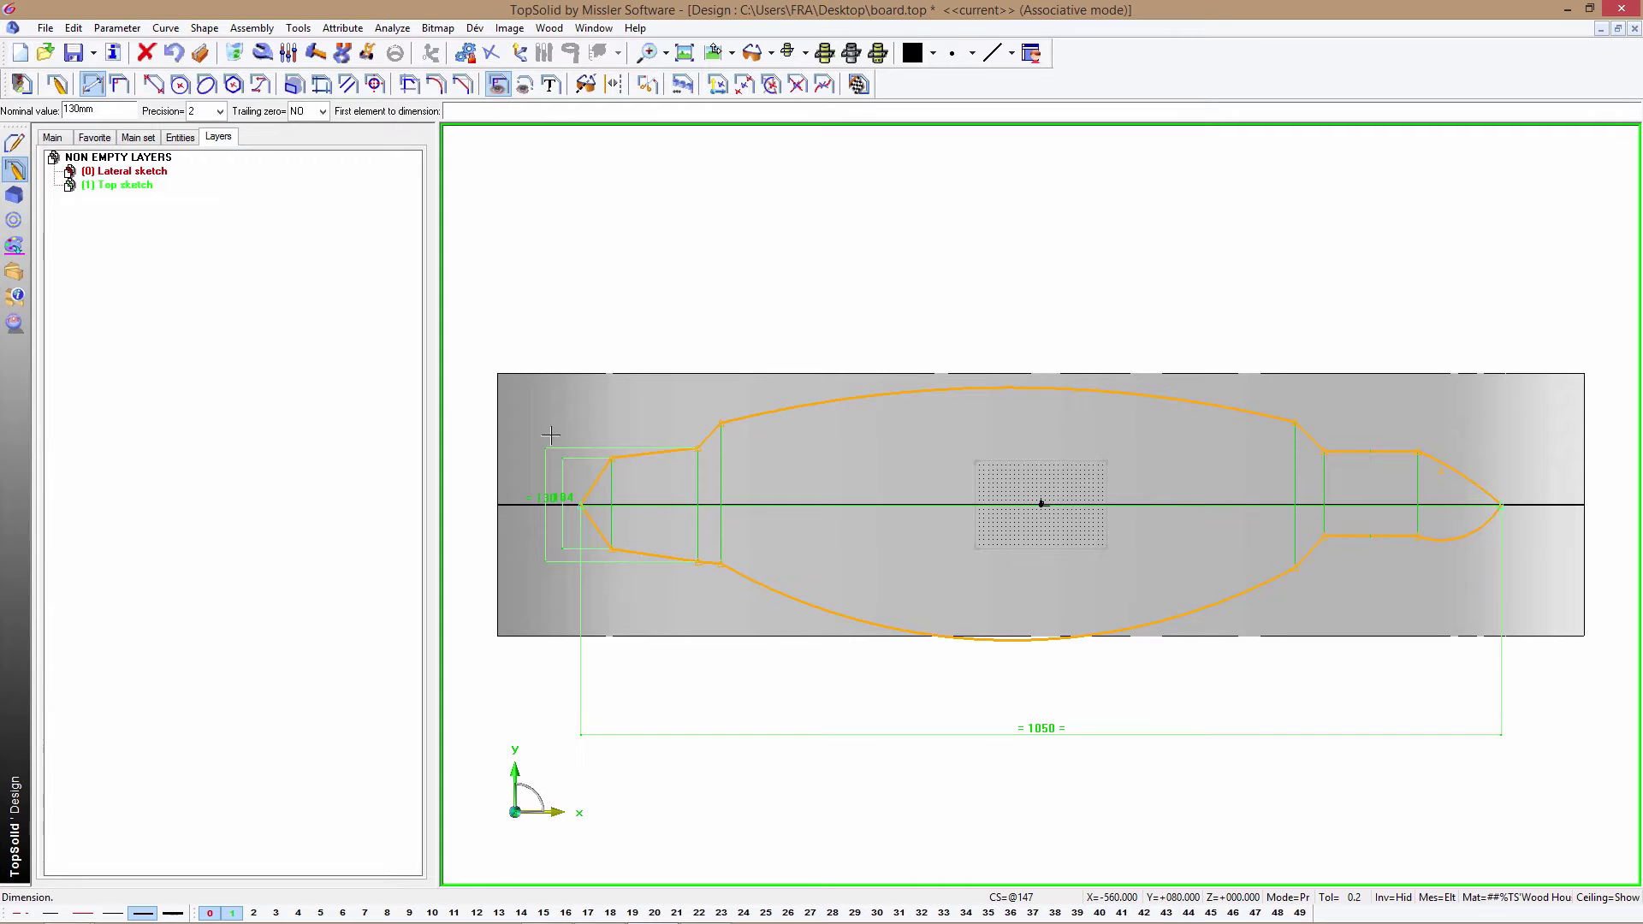
left_click(722, 425)
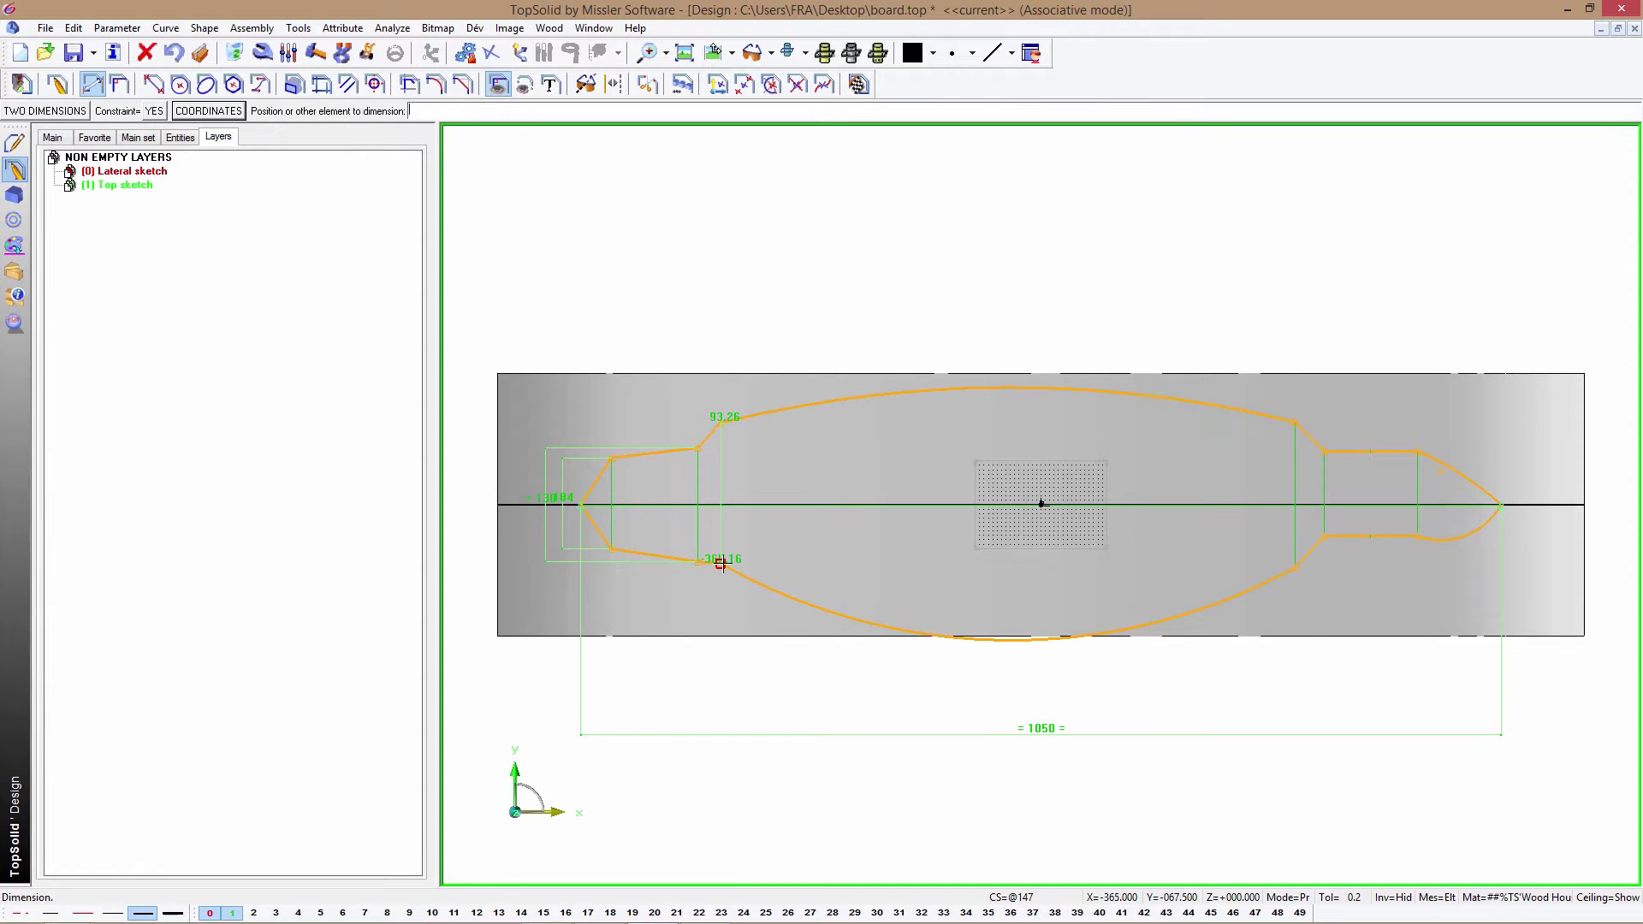
left_click(723, 561)
left_click(514, 525)
type("226")
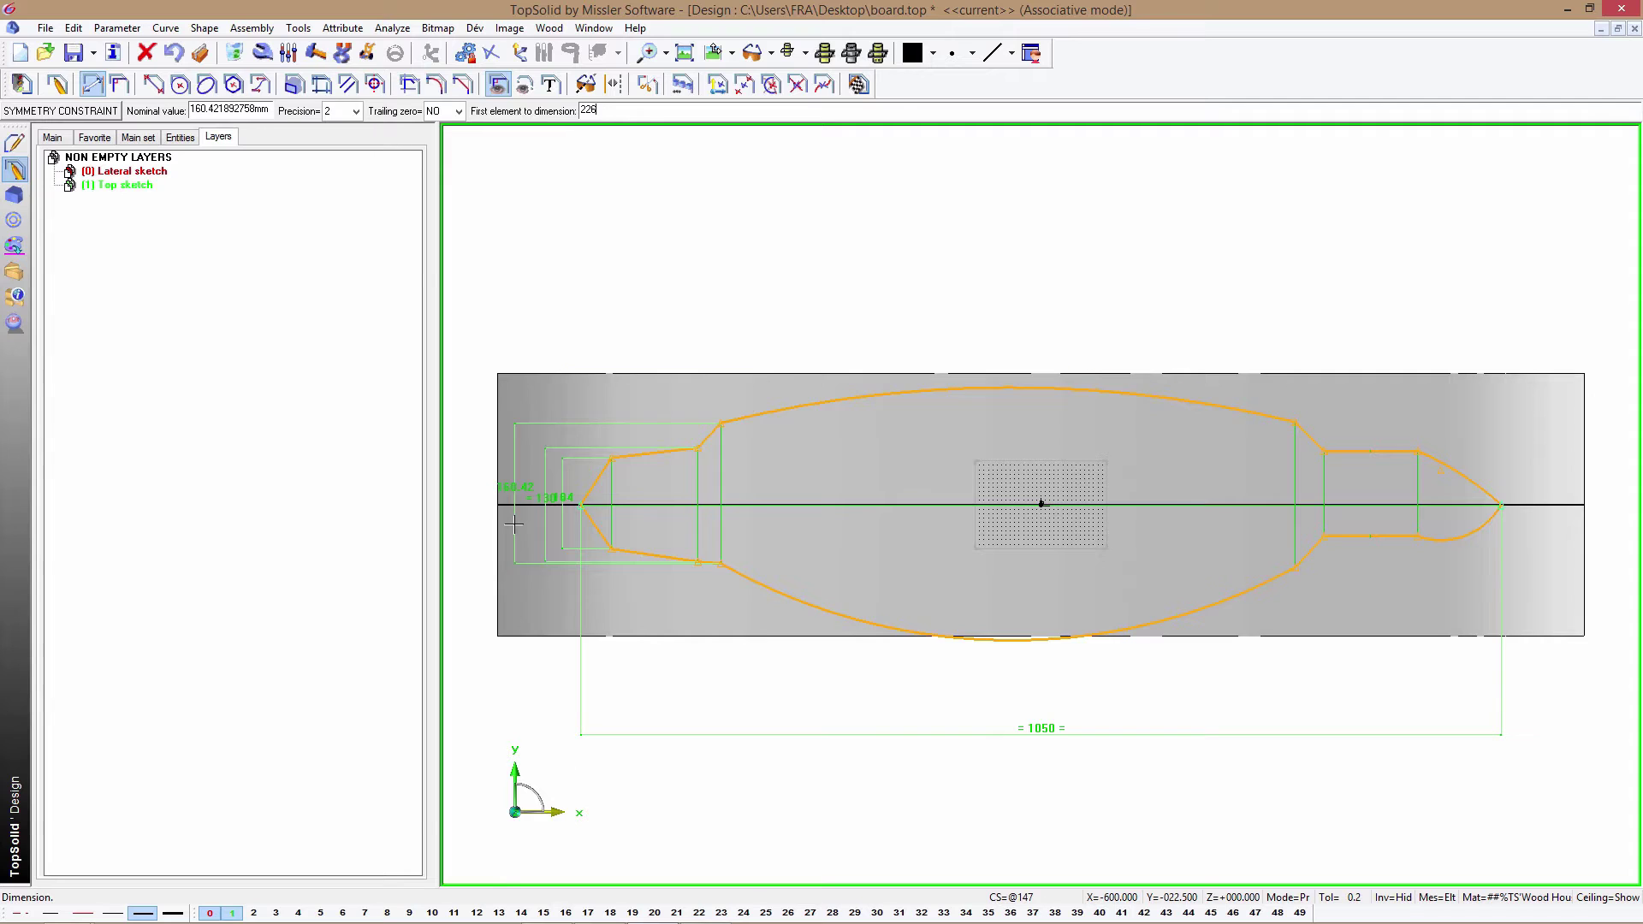
key("Return")
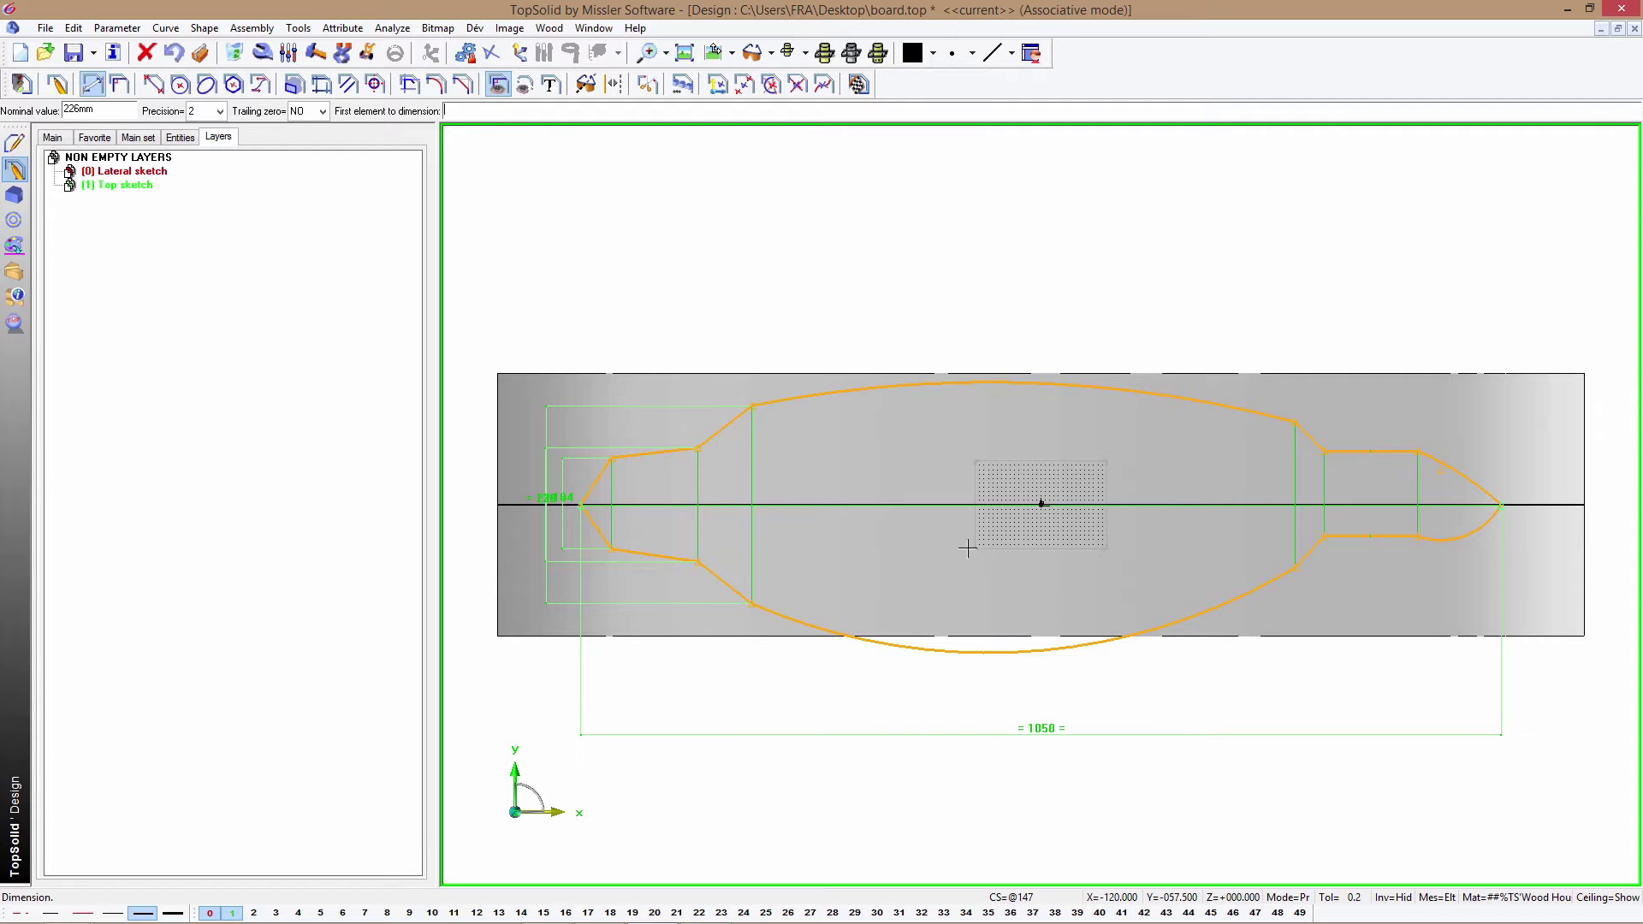
- Set the right wide-section width to 256 and the nose neck width to 141
left_click(1296, 563)
left_click(1295, 423)
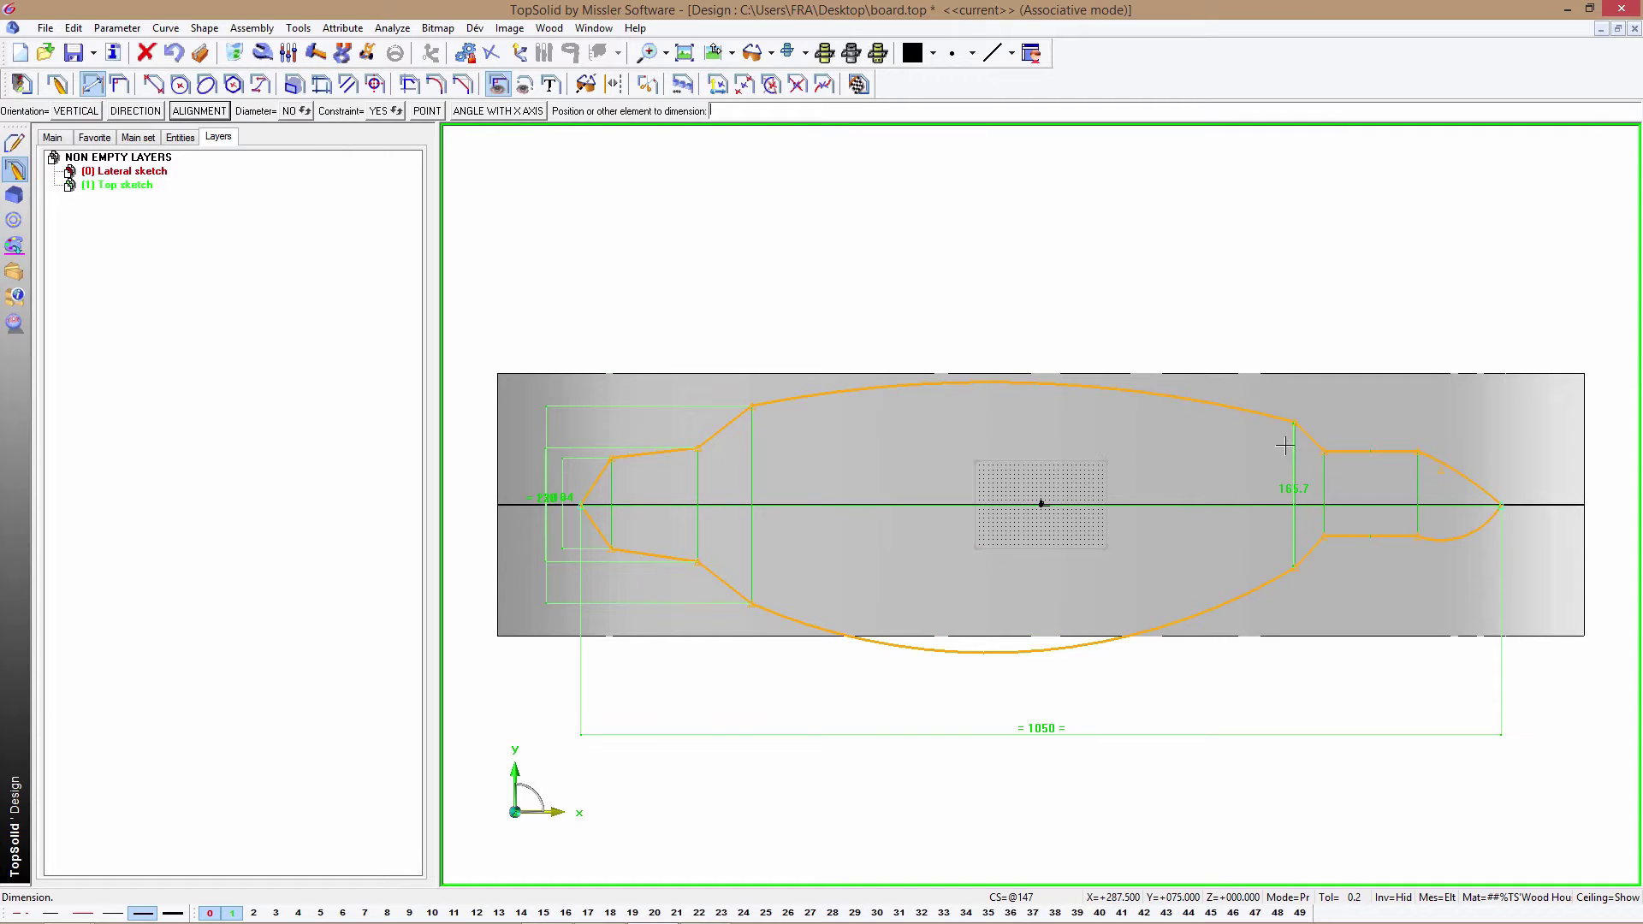
left_click(1220, 463)
type("256")
key("Return")
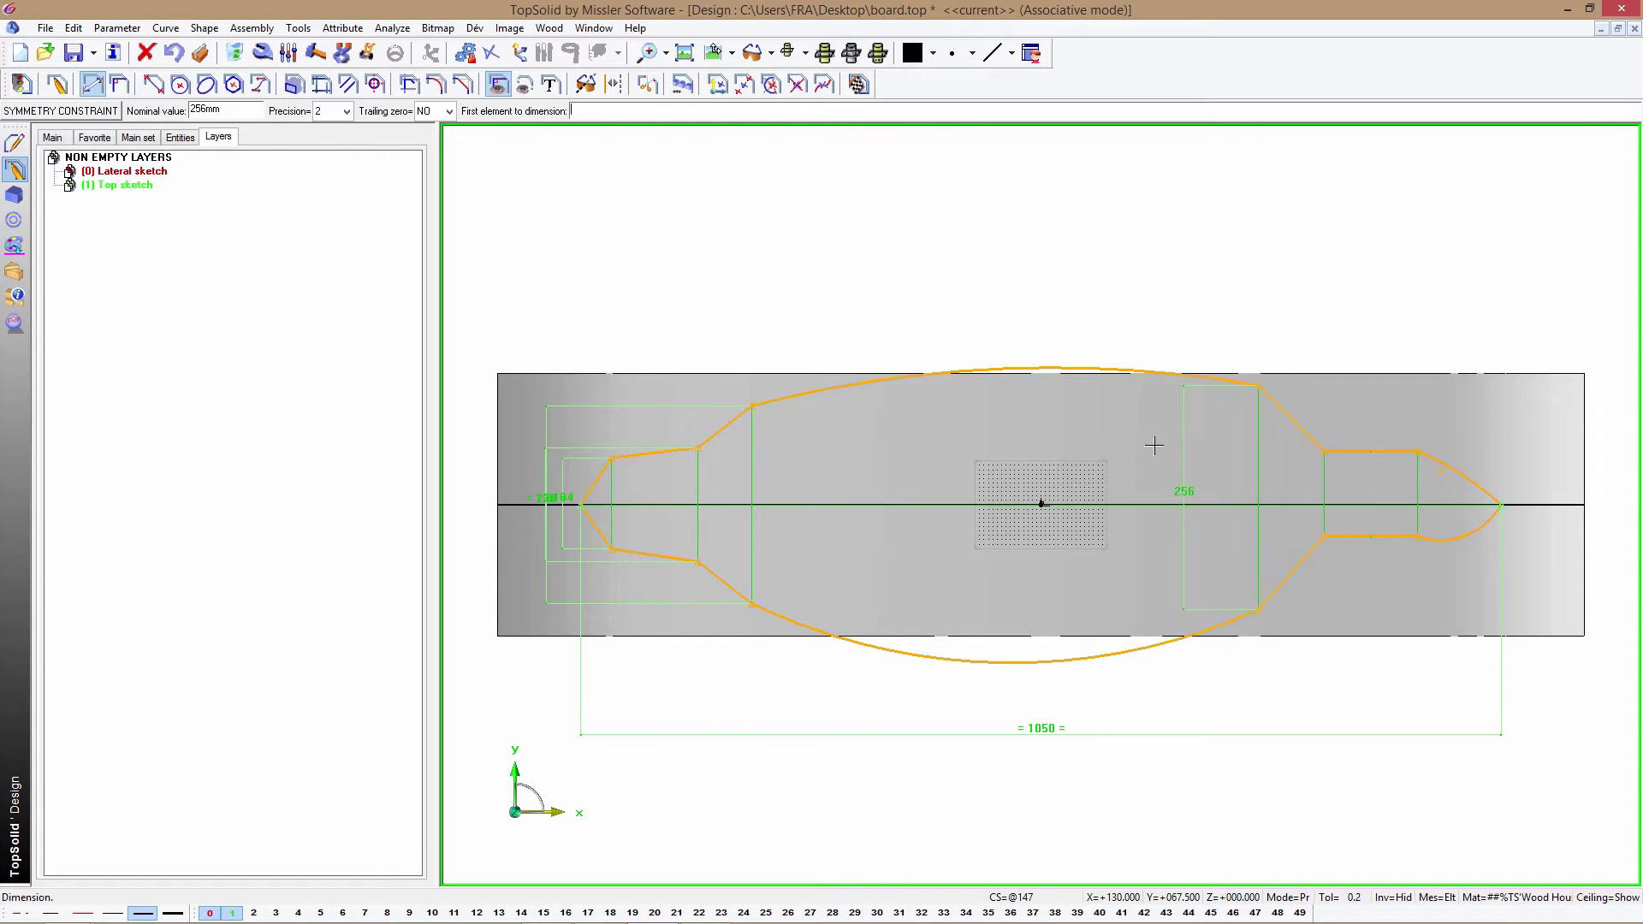
left_click(1322, 452)
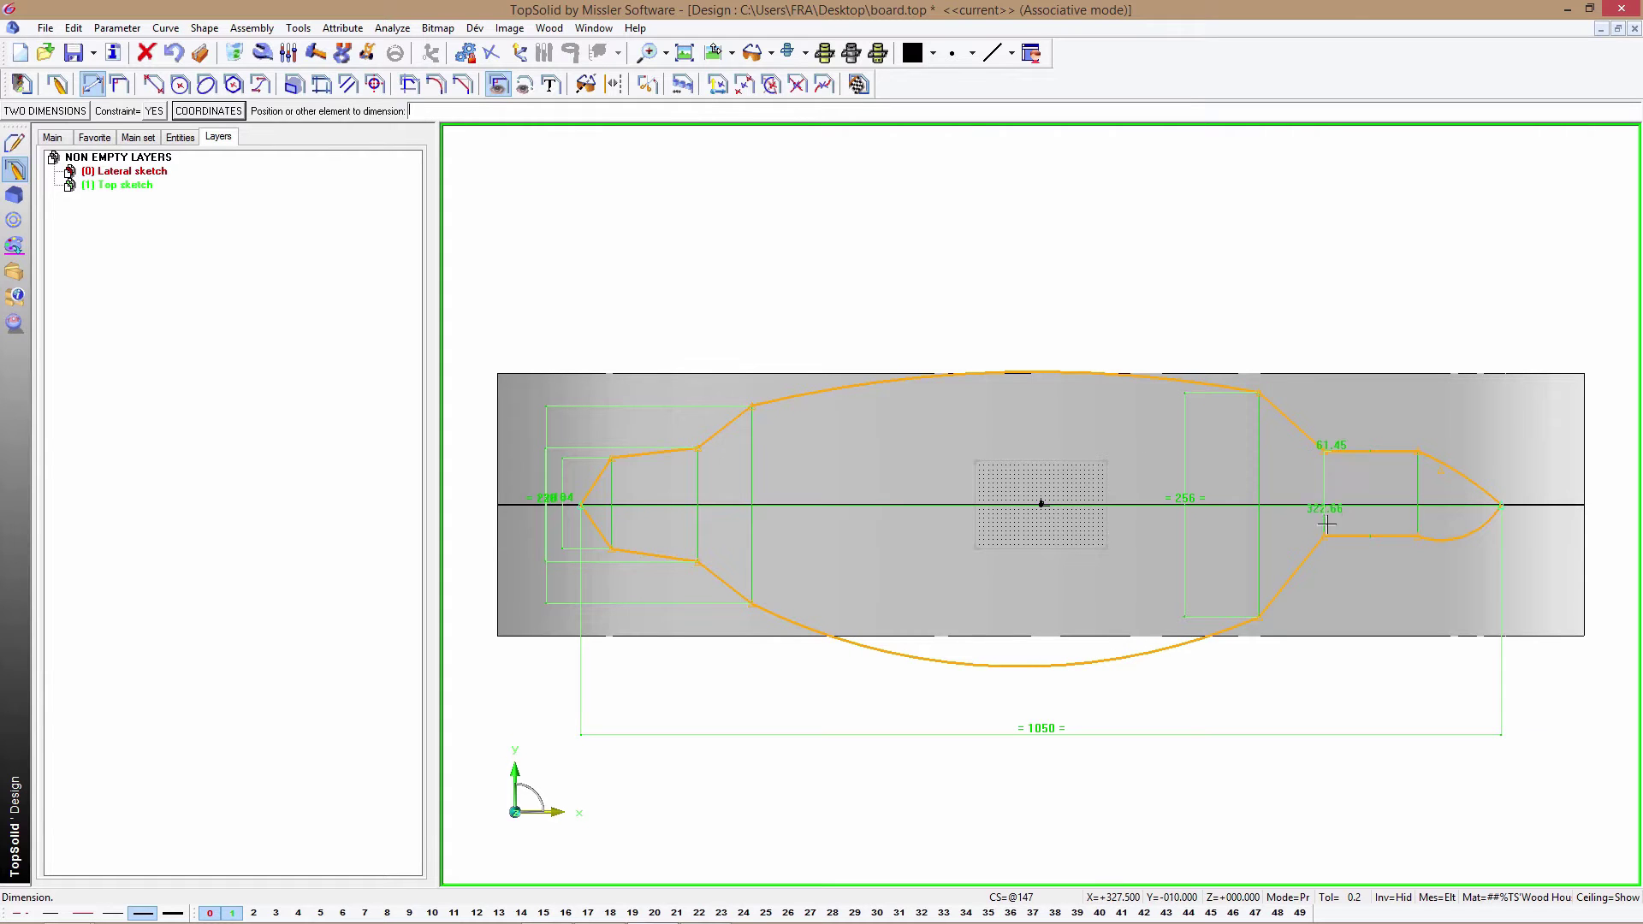
left_click(1309, 535)
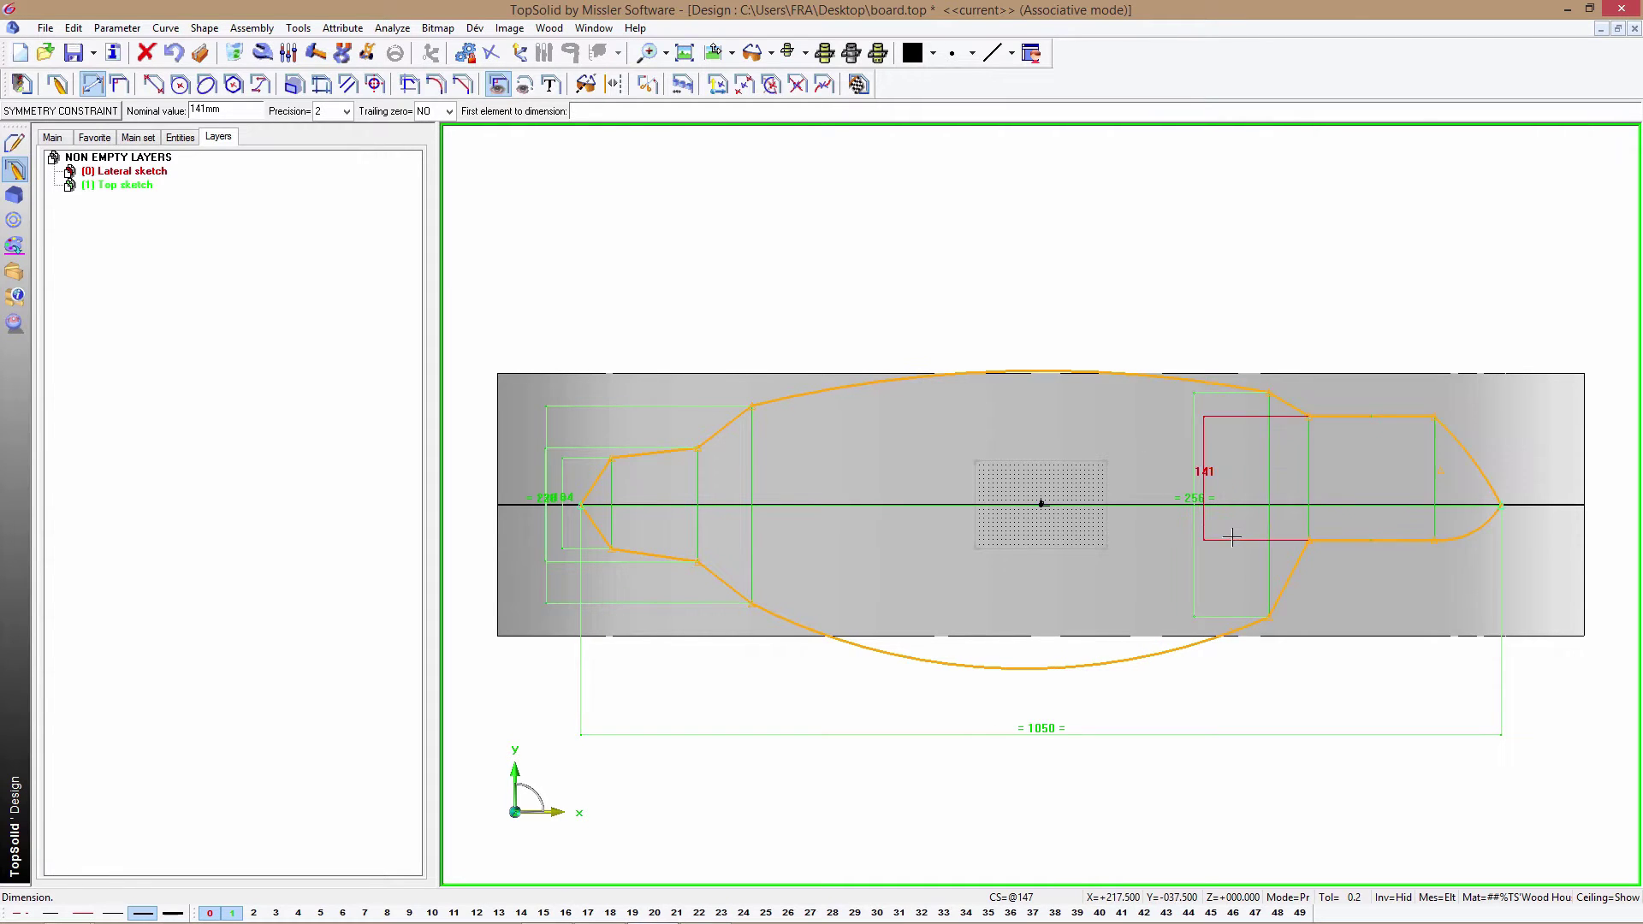
key("Return")
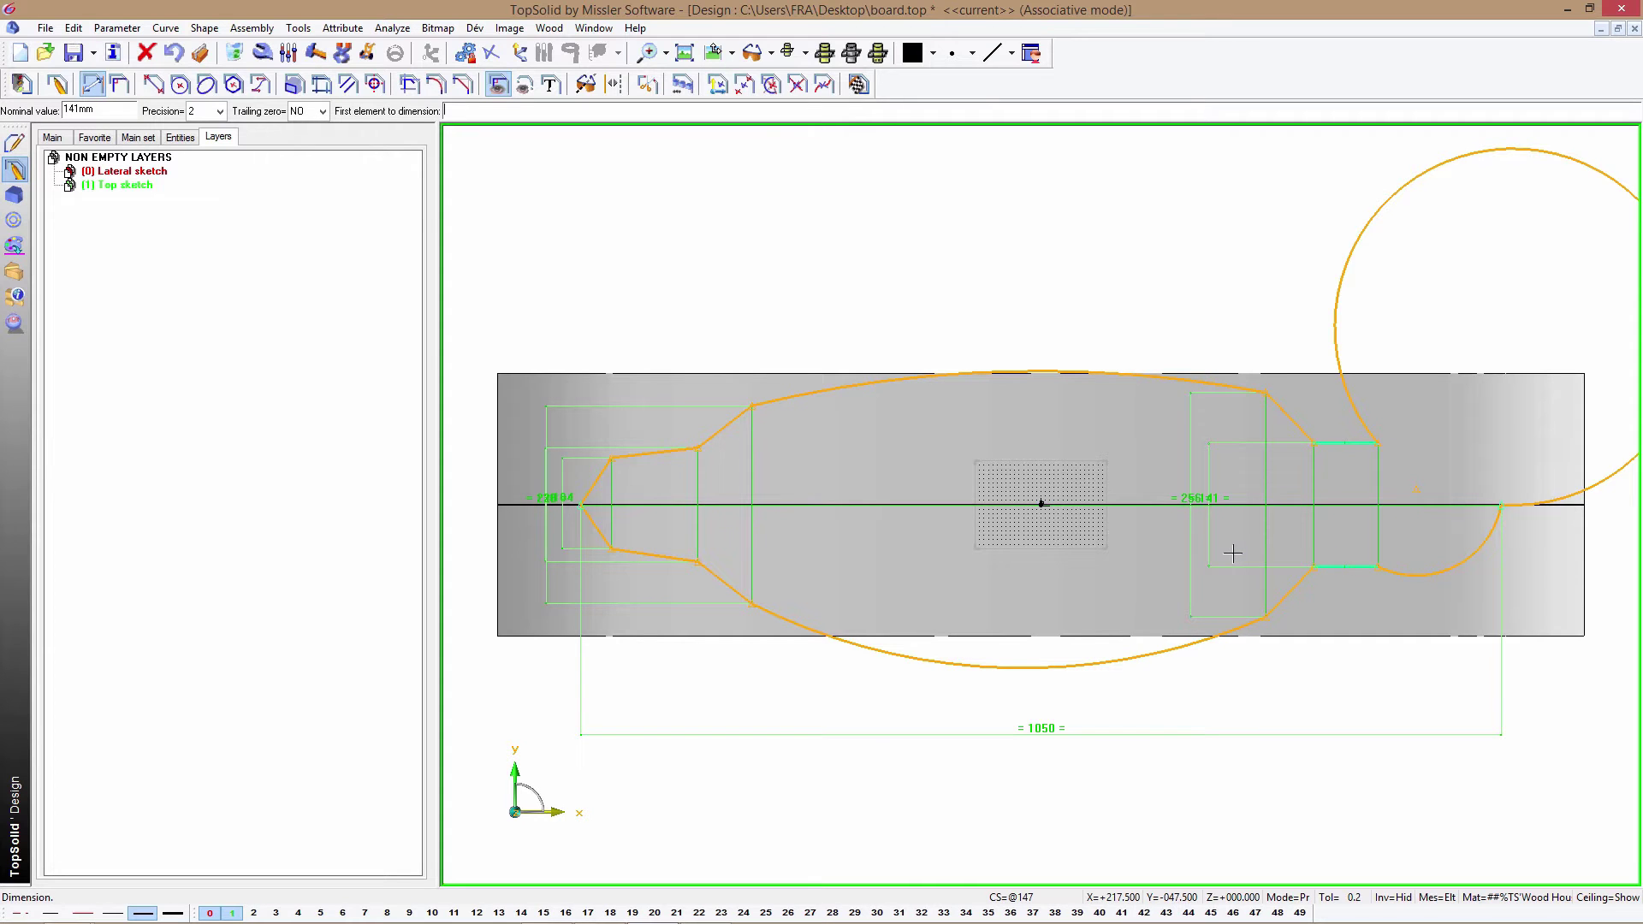
- Make the nose arc tangent to the outline edges on both sides
left_click(120, 83)
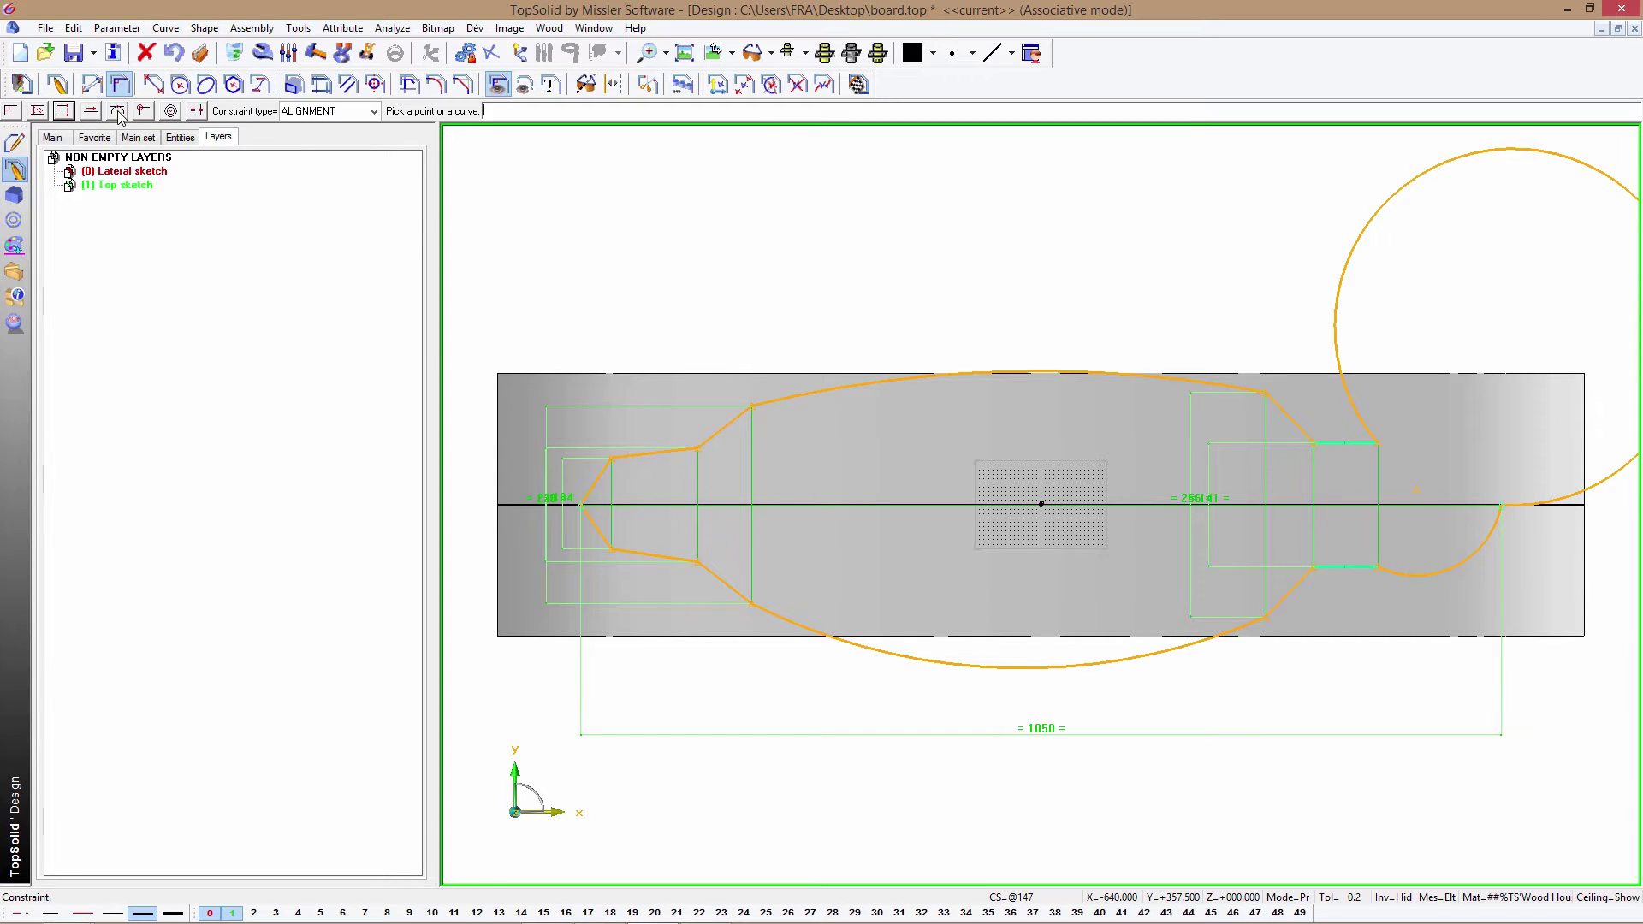
left_click(1356, 449)
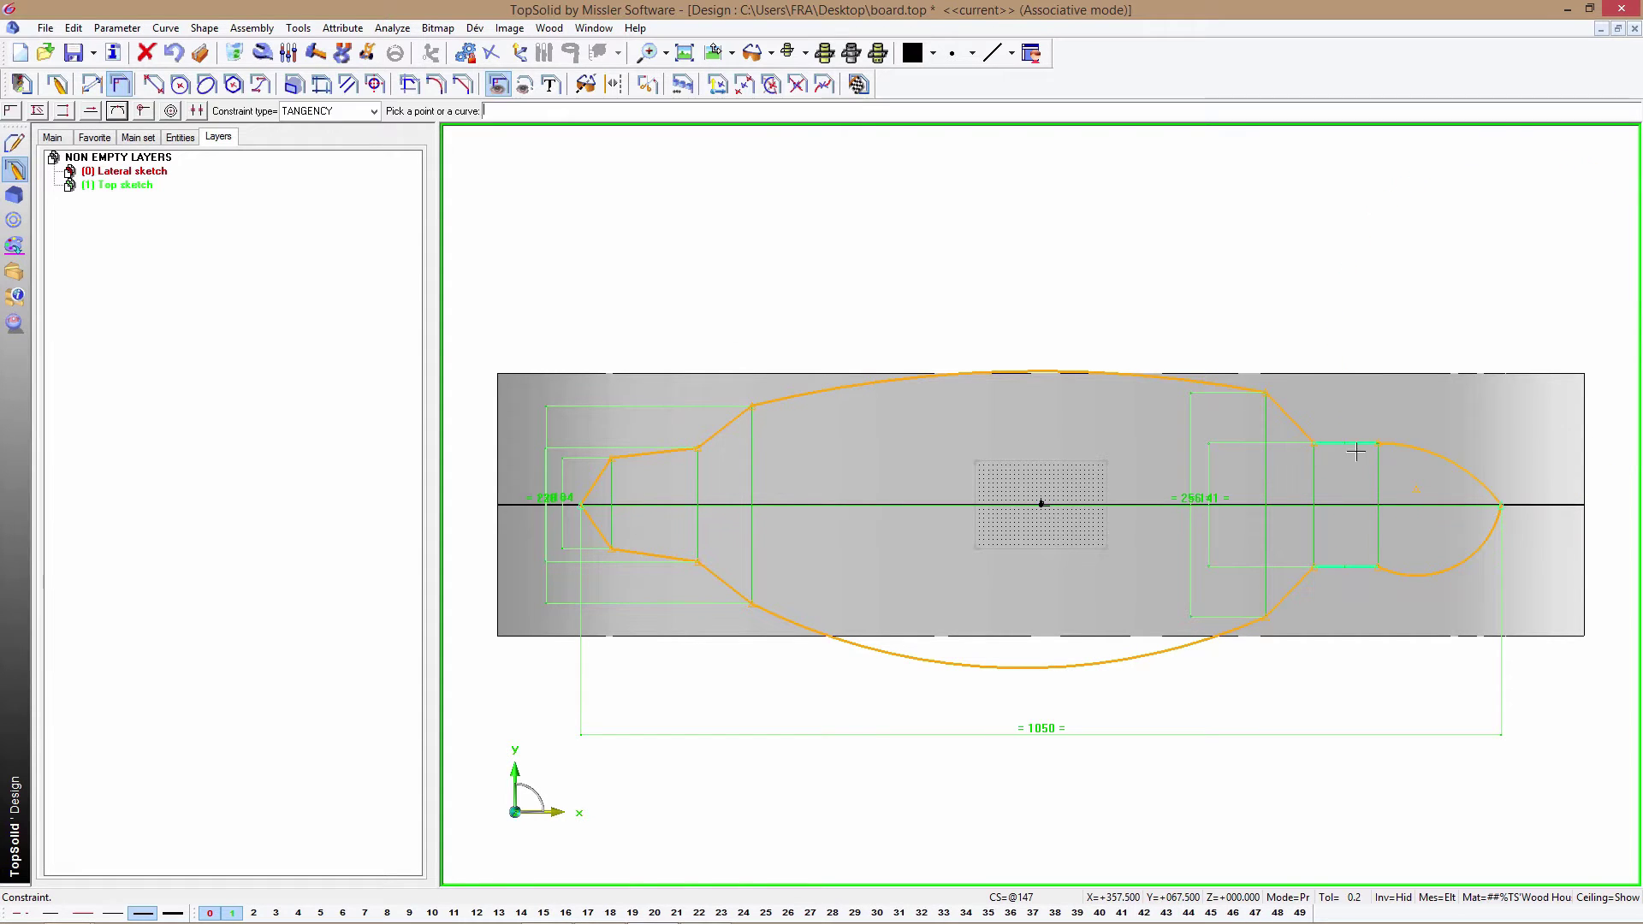
left_click(1393, 569)
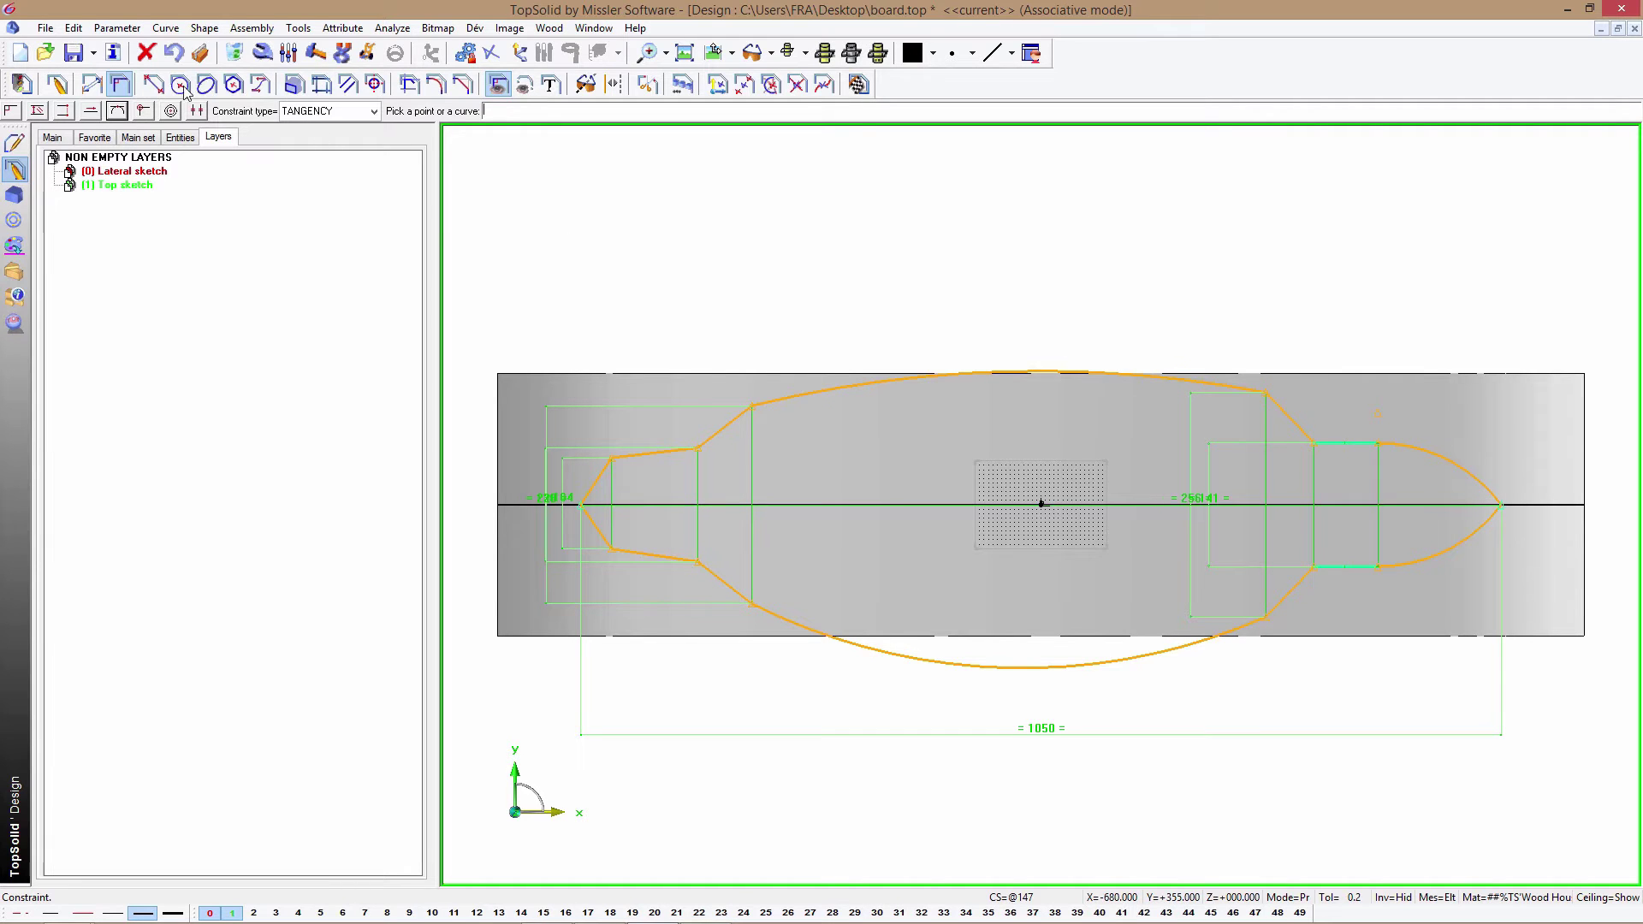
- Dimension the top and bottom long side curves to radius 5000 mm
left_click(93, 84)
left_click(873, 377)
left_click(1004, 289)
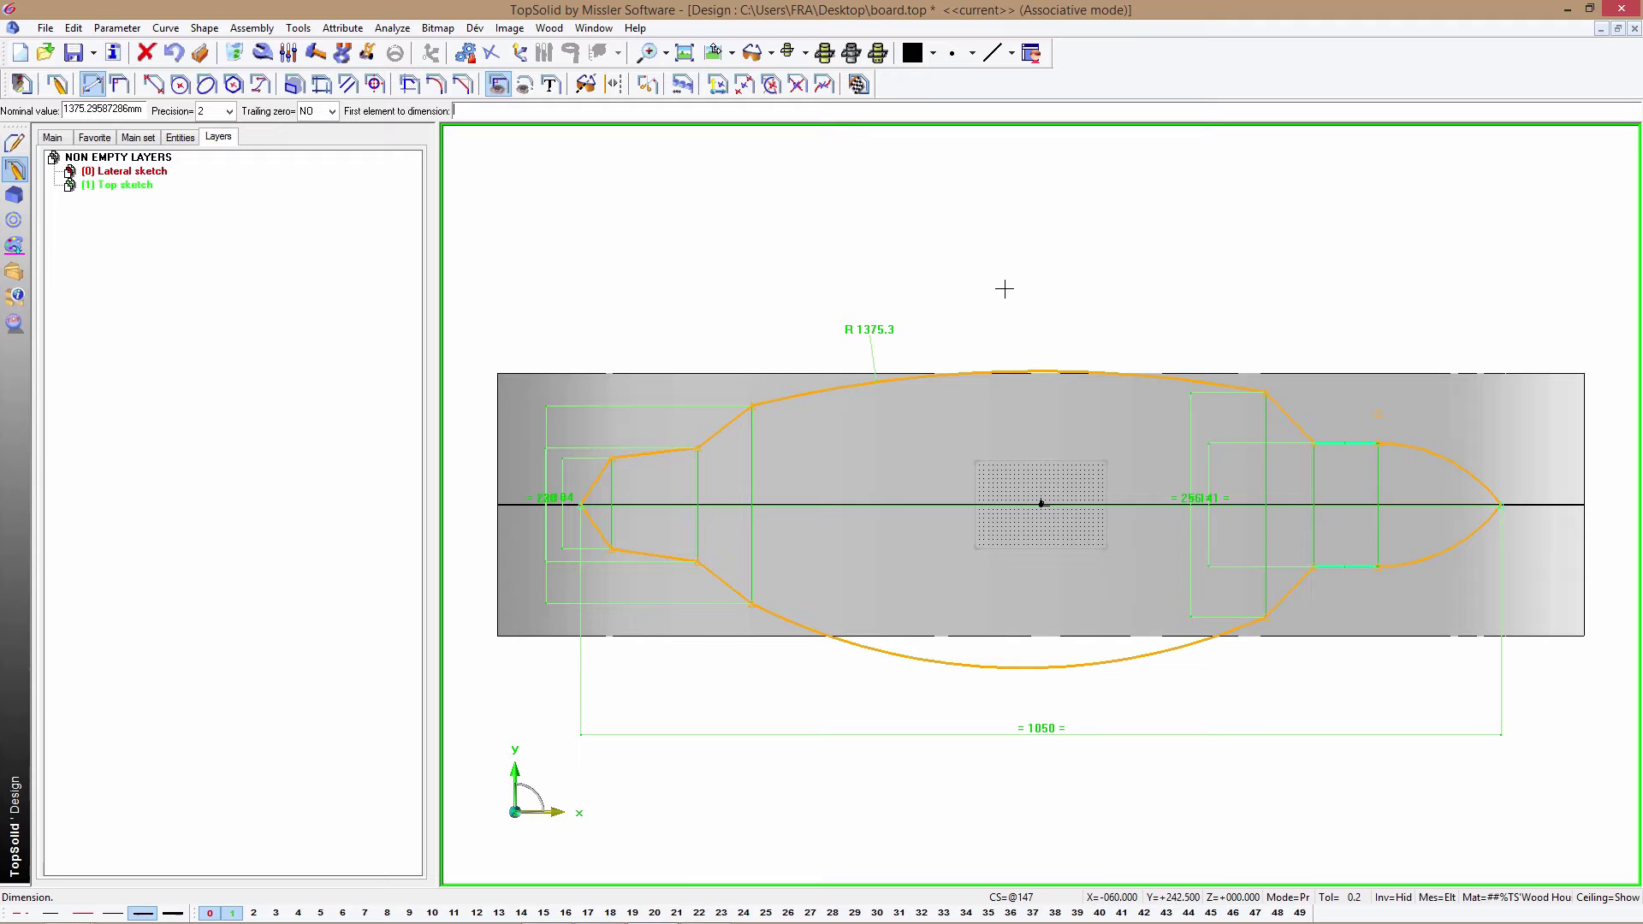
type("5000")
key("Return")
left_click(881, 661)
left_click(943, 669)
type("5000")
key("Return")
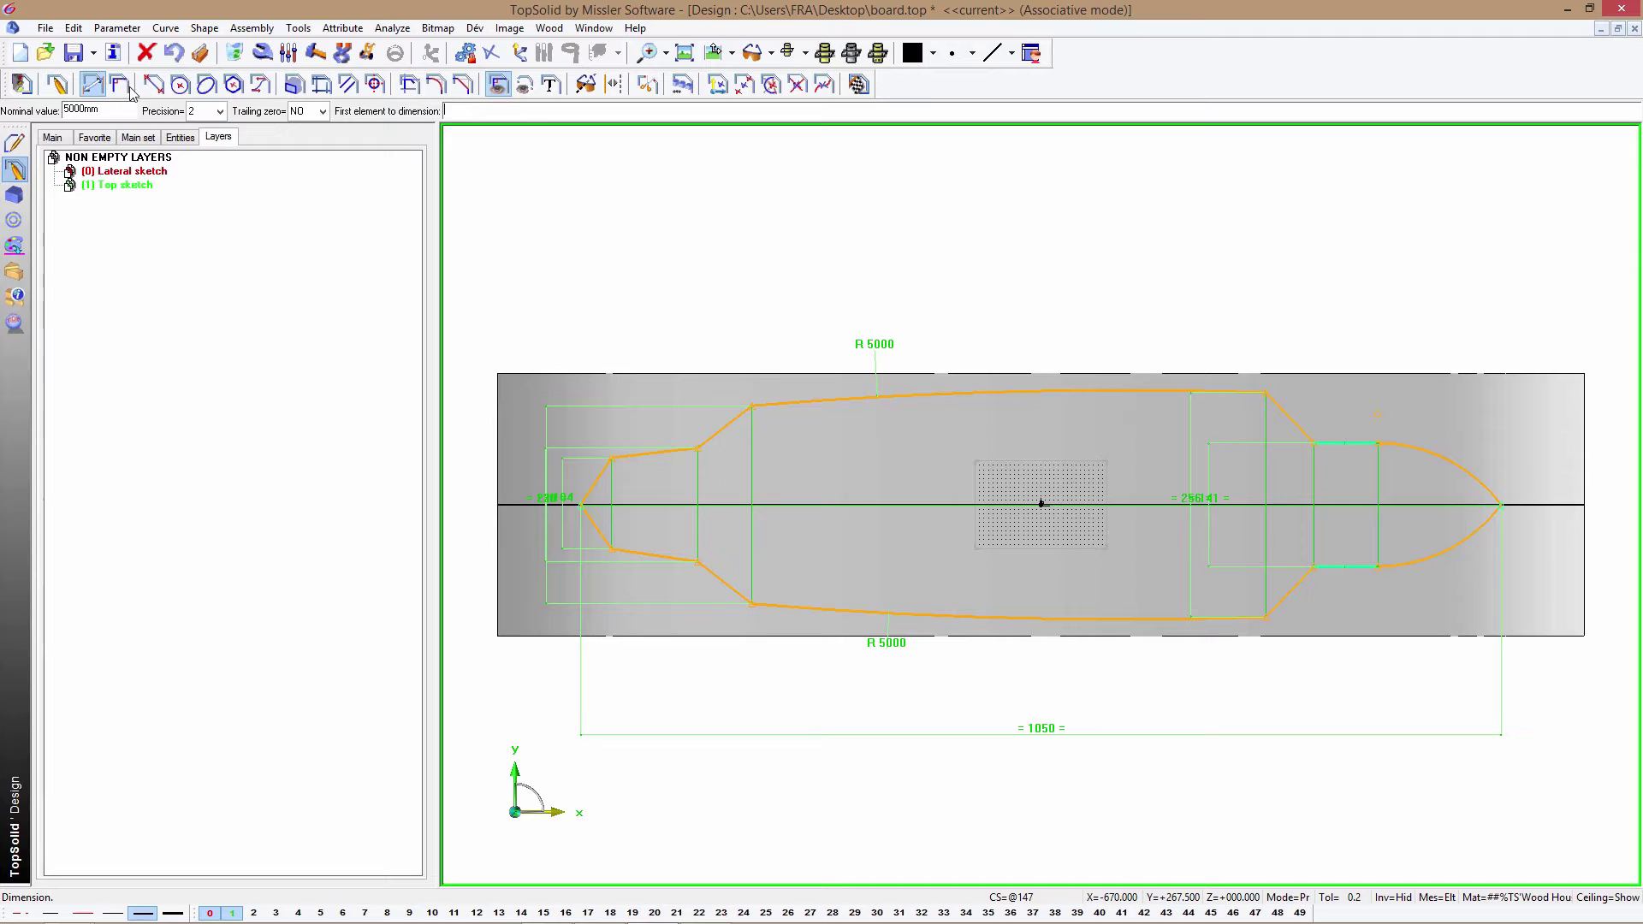
- Dimension the angled tail segment to 80 and the left taper length to 155
left_click(751, 405)
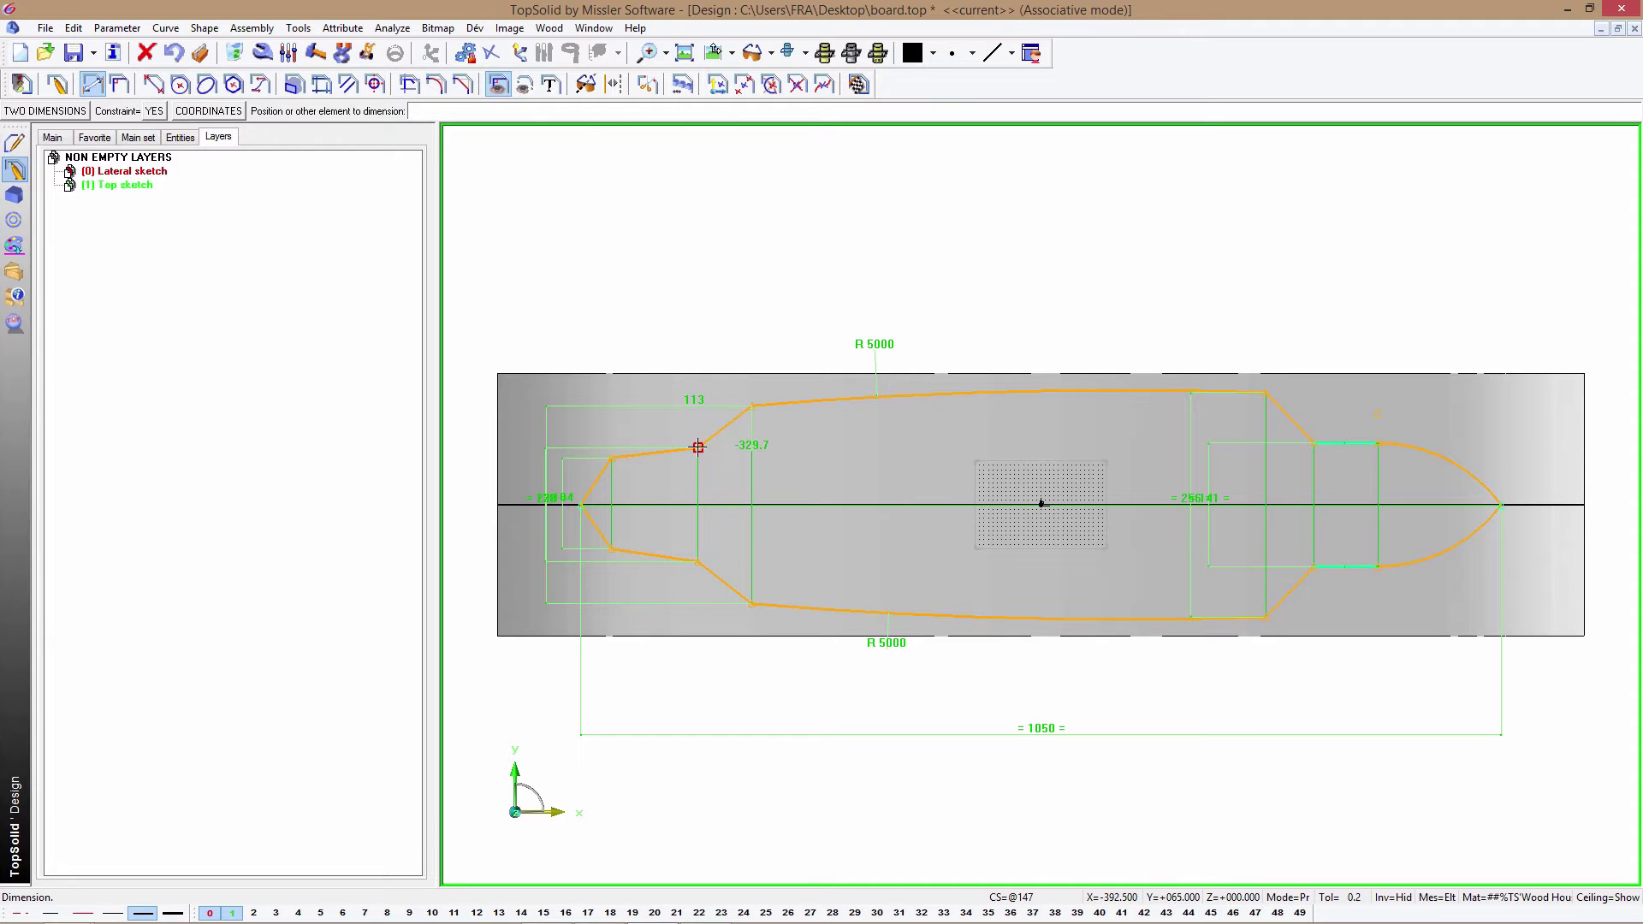
left_click(700, 447)
left_click(721, 329)
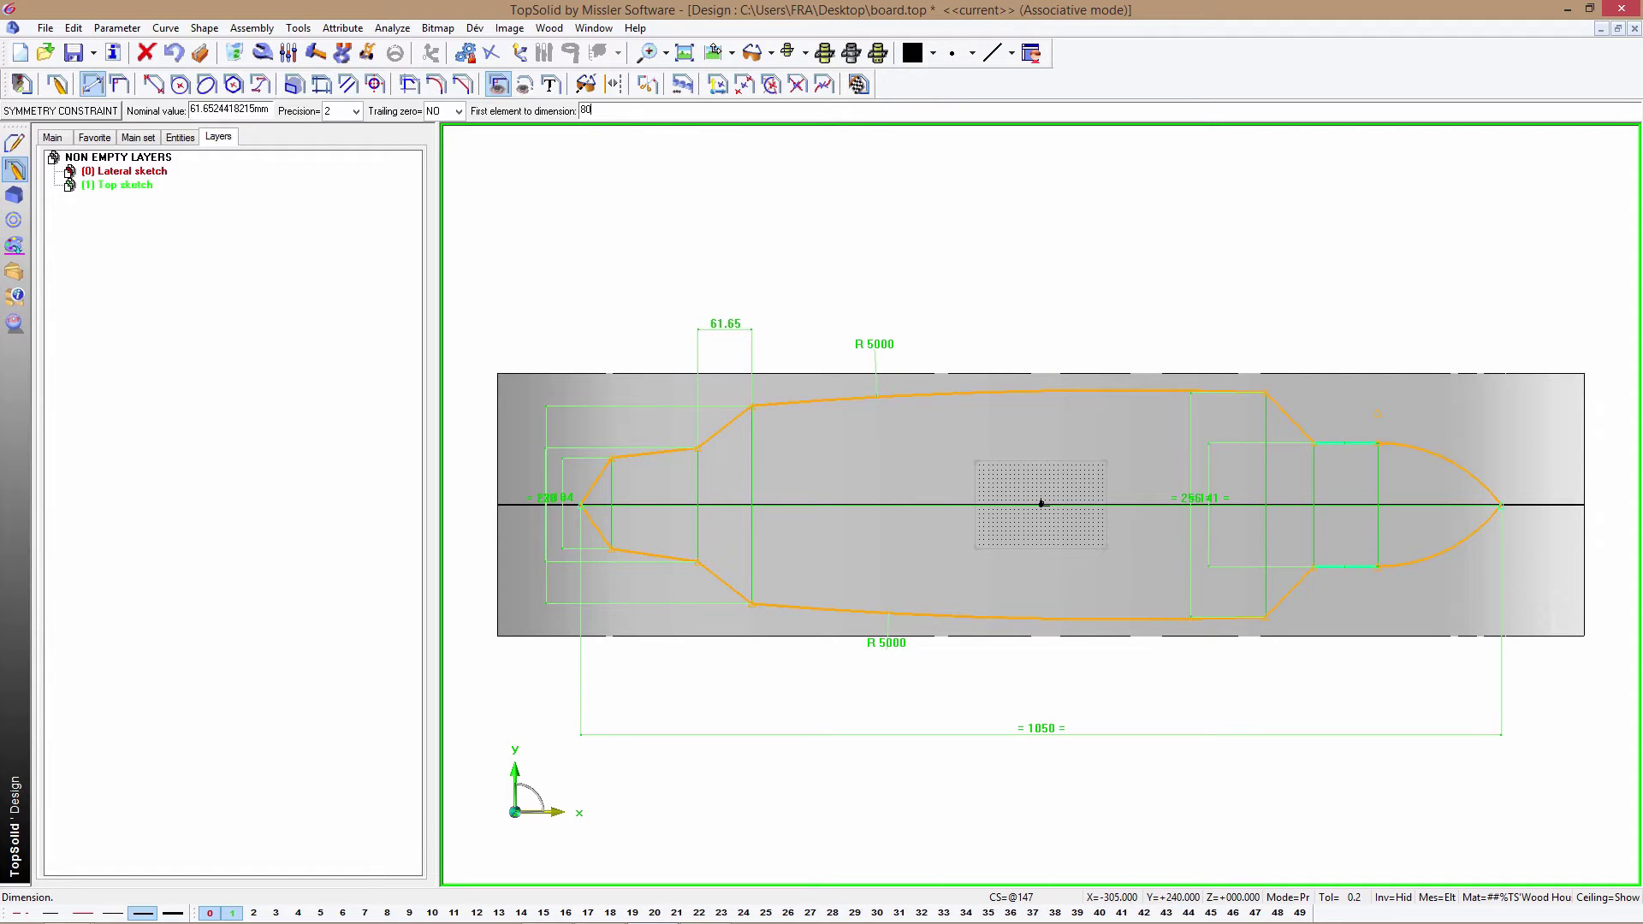
key("Return")
left_click(690, 448)
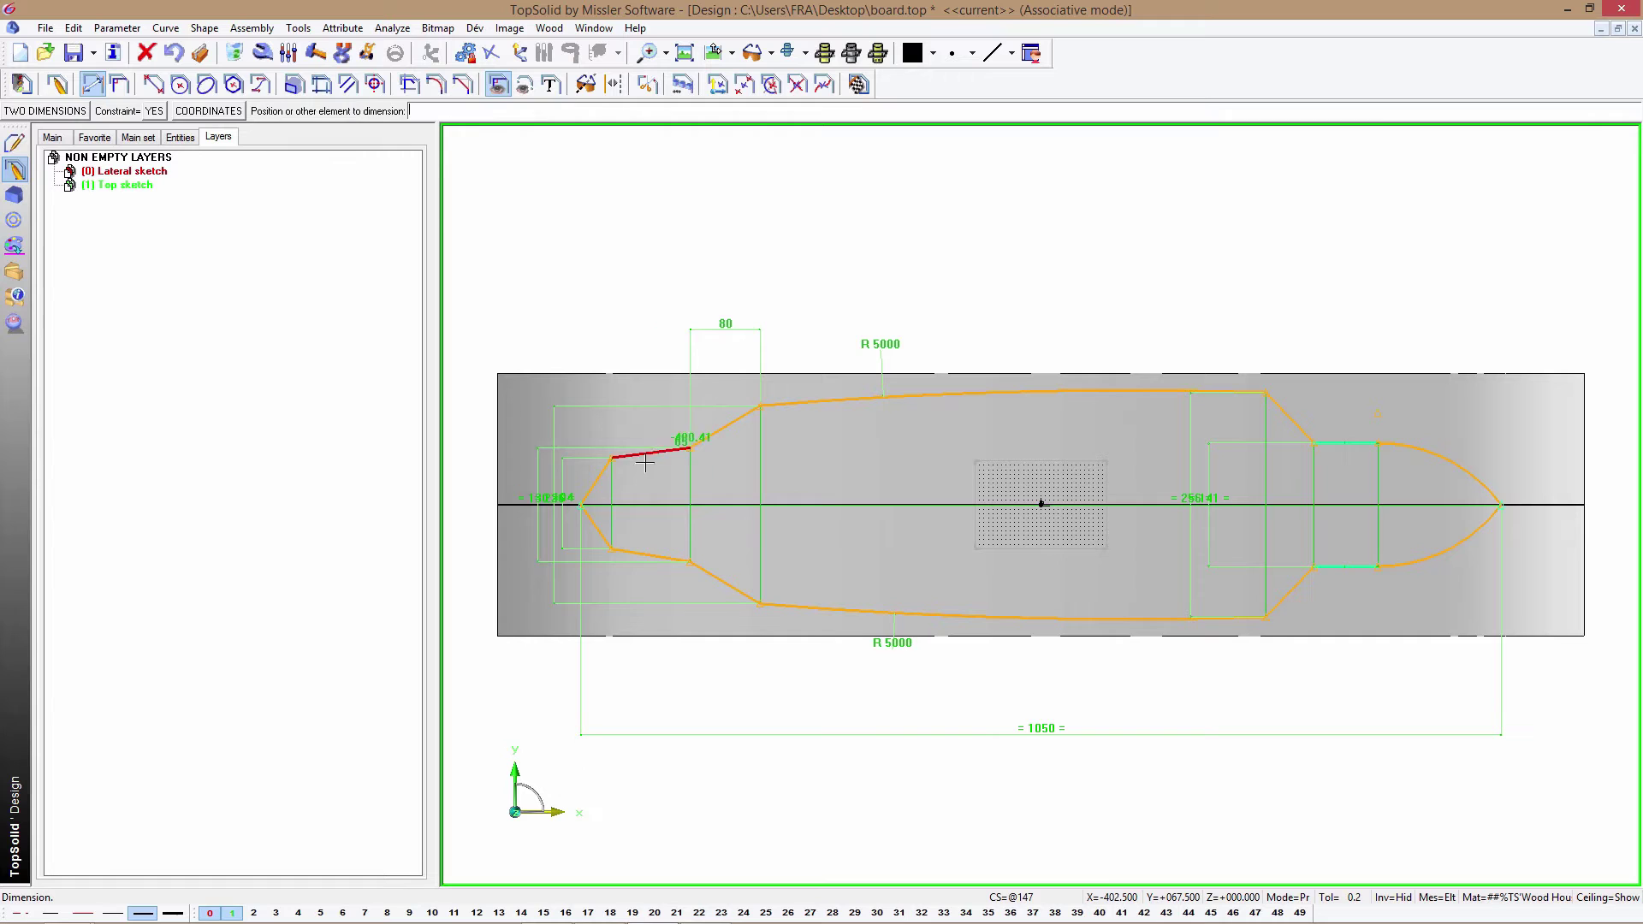
left_click(597, 526)
left_click(637, 330)
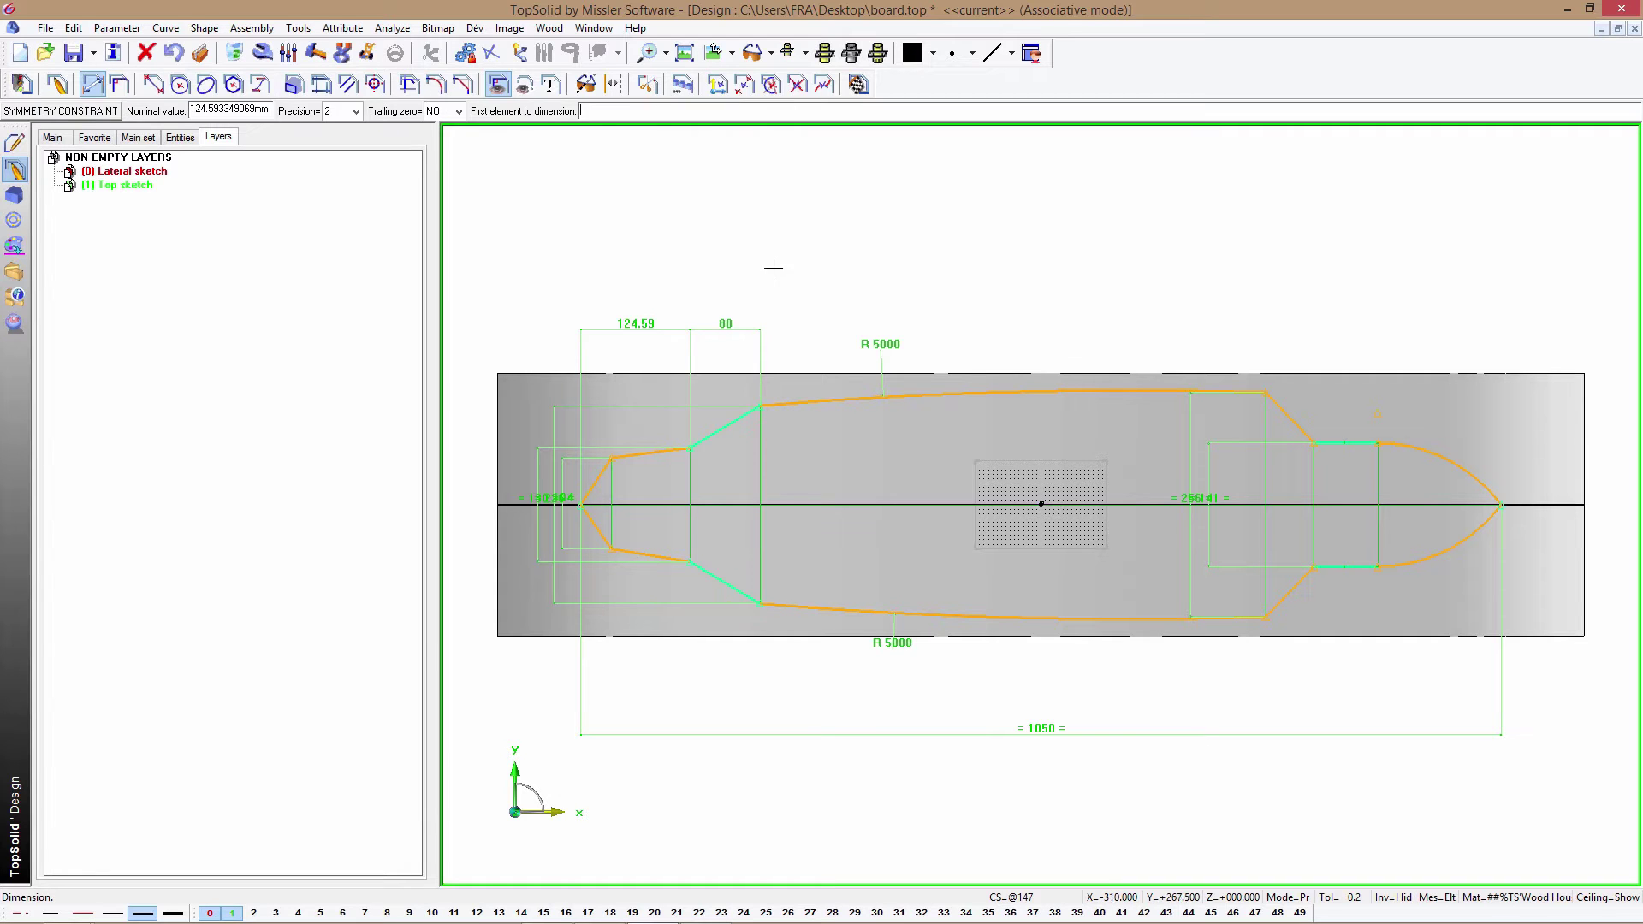
type("15")
key("Return")
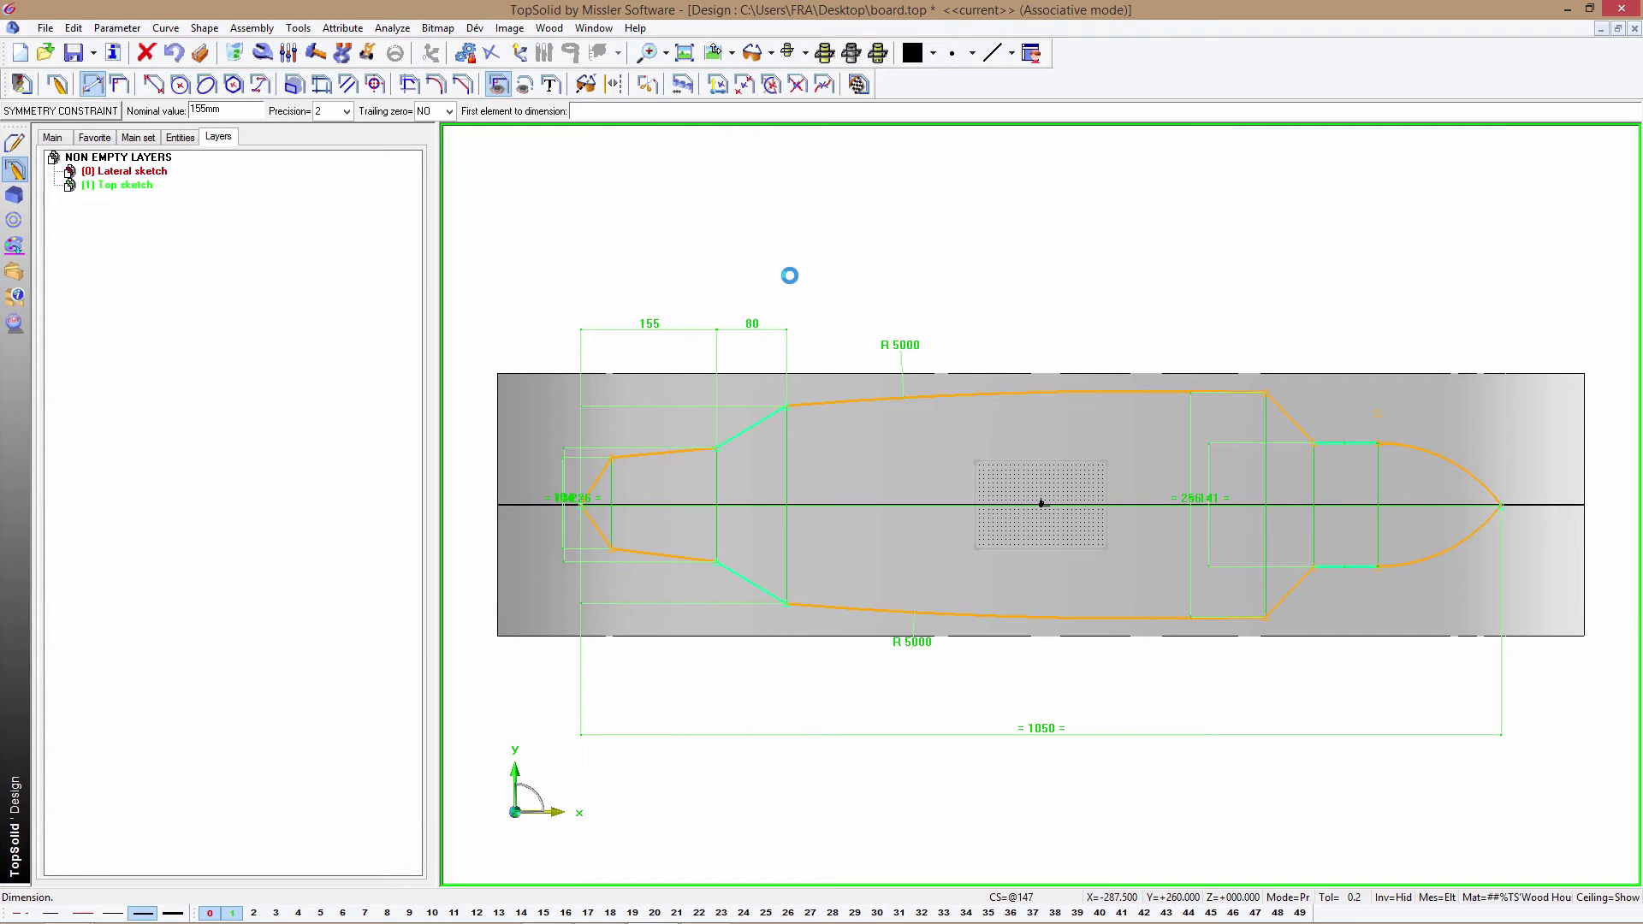
- Set the right neck length to 80 and the nose length to 175
left_click(1269, 393)
left_click(1313, 443)
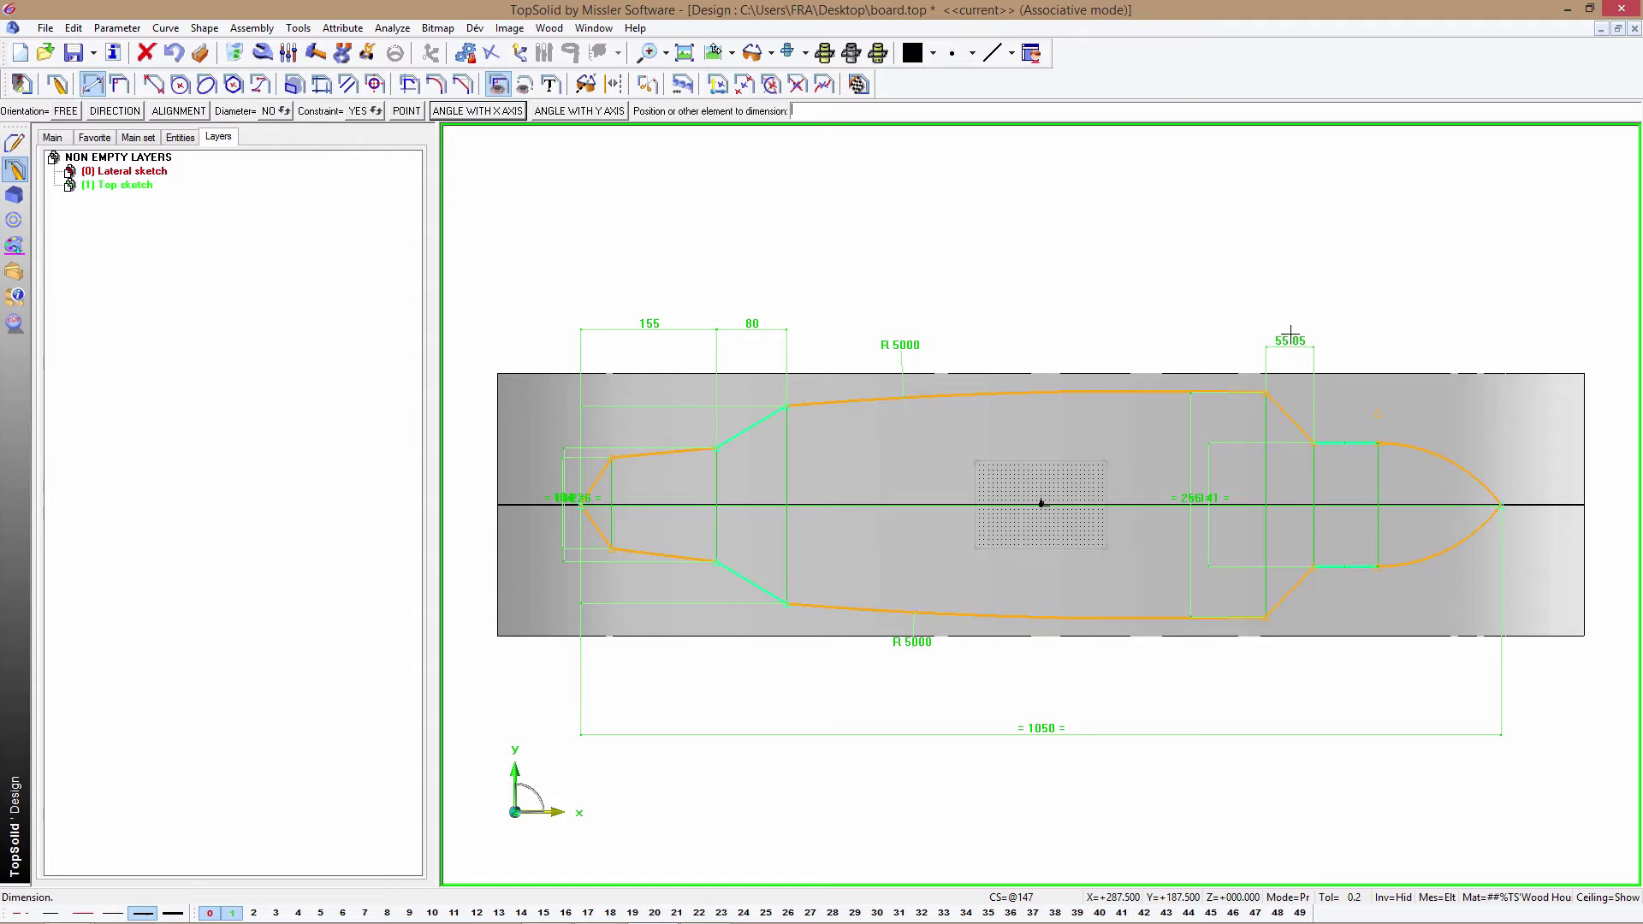
left_click(1290, 318)
type("80")
key("Return")
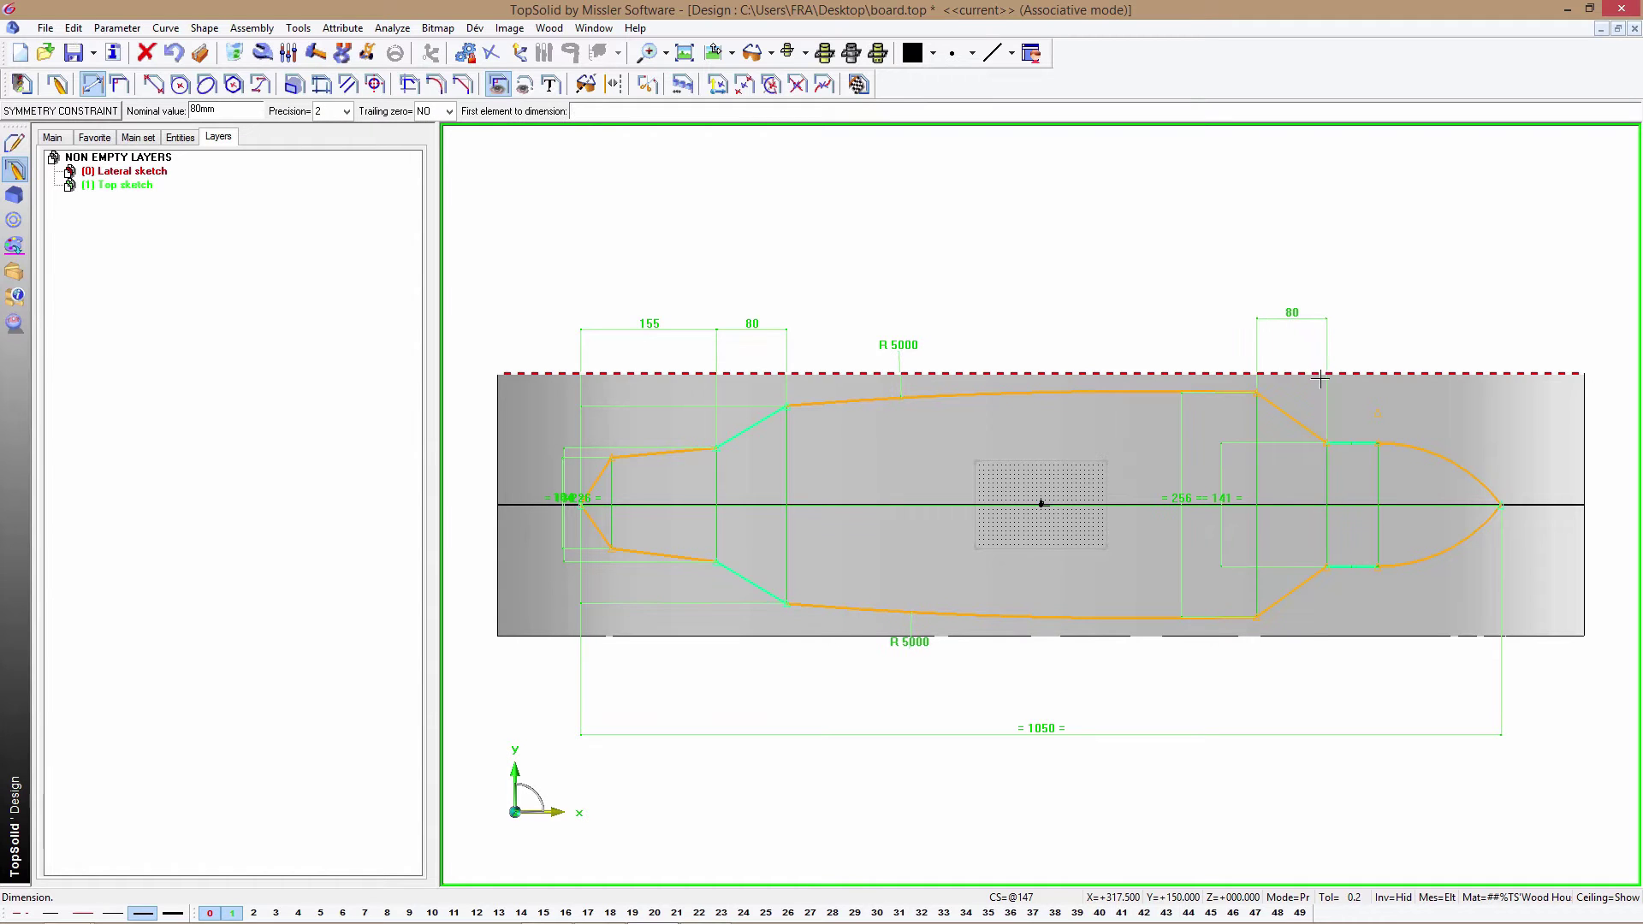
left_click(1327, 442)
left_click(1502, 505)
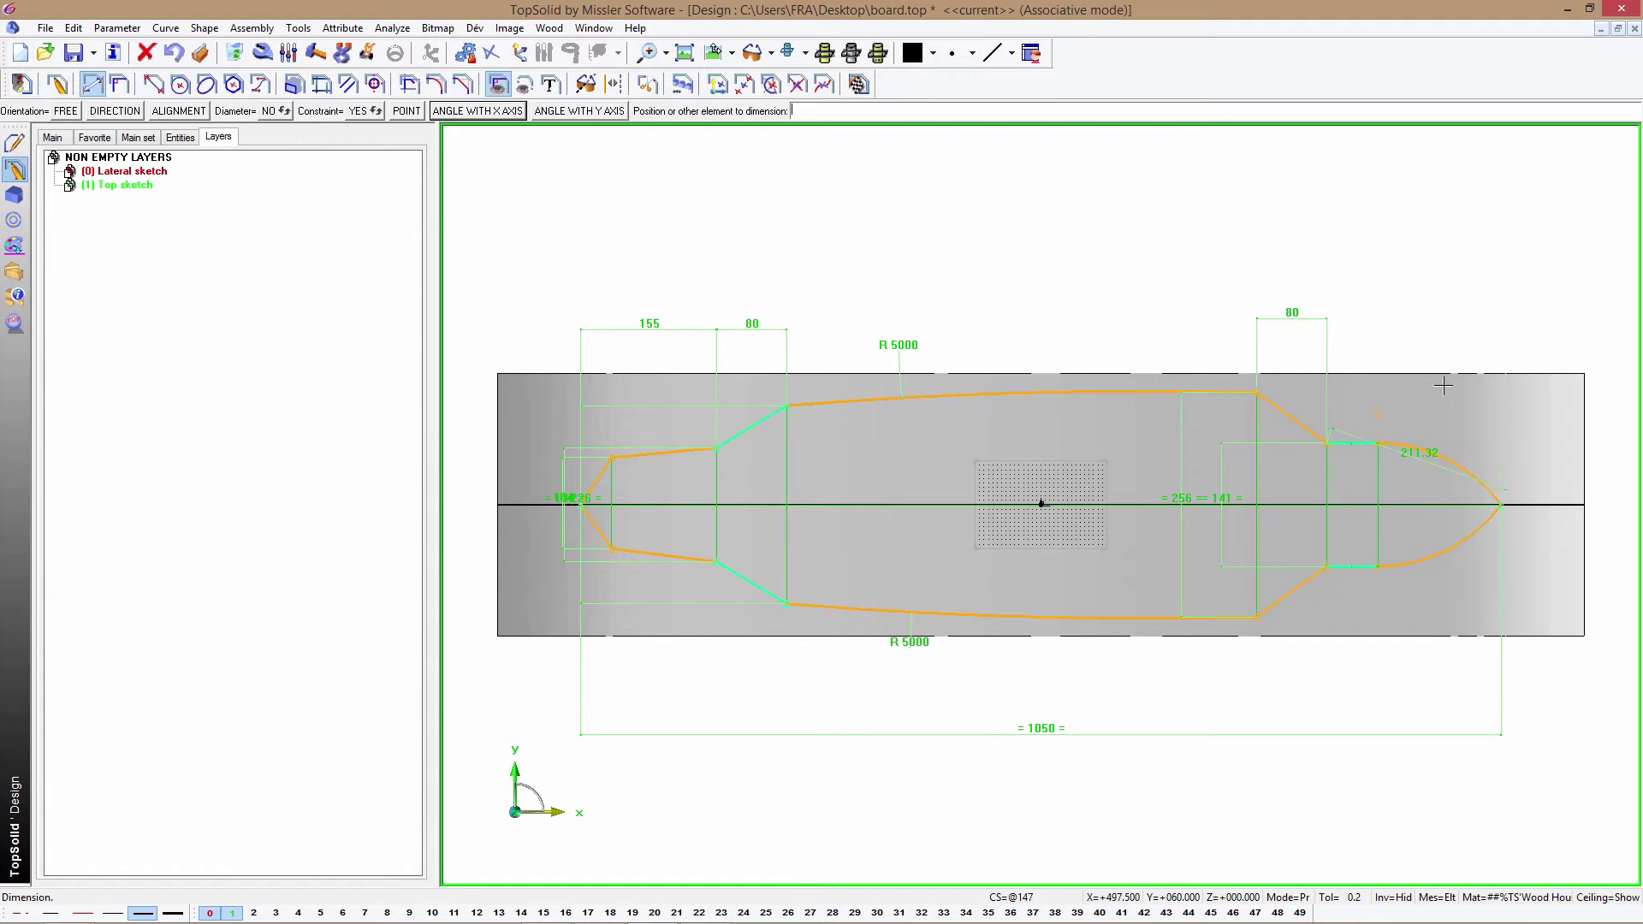
left_click(1455, 310)
type("5")
key("Return")
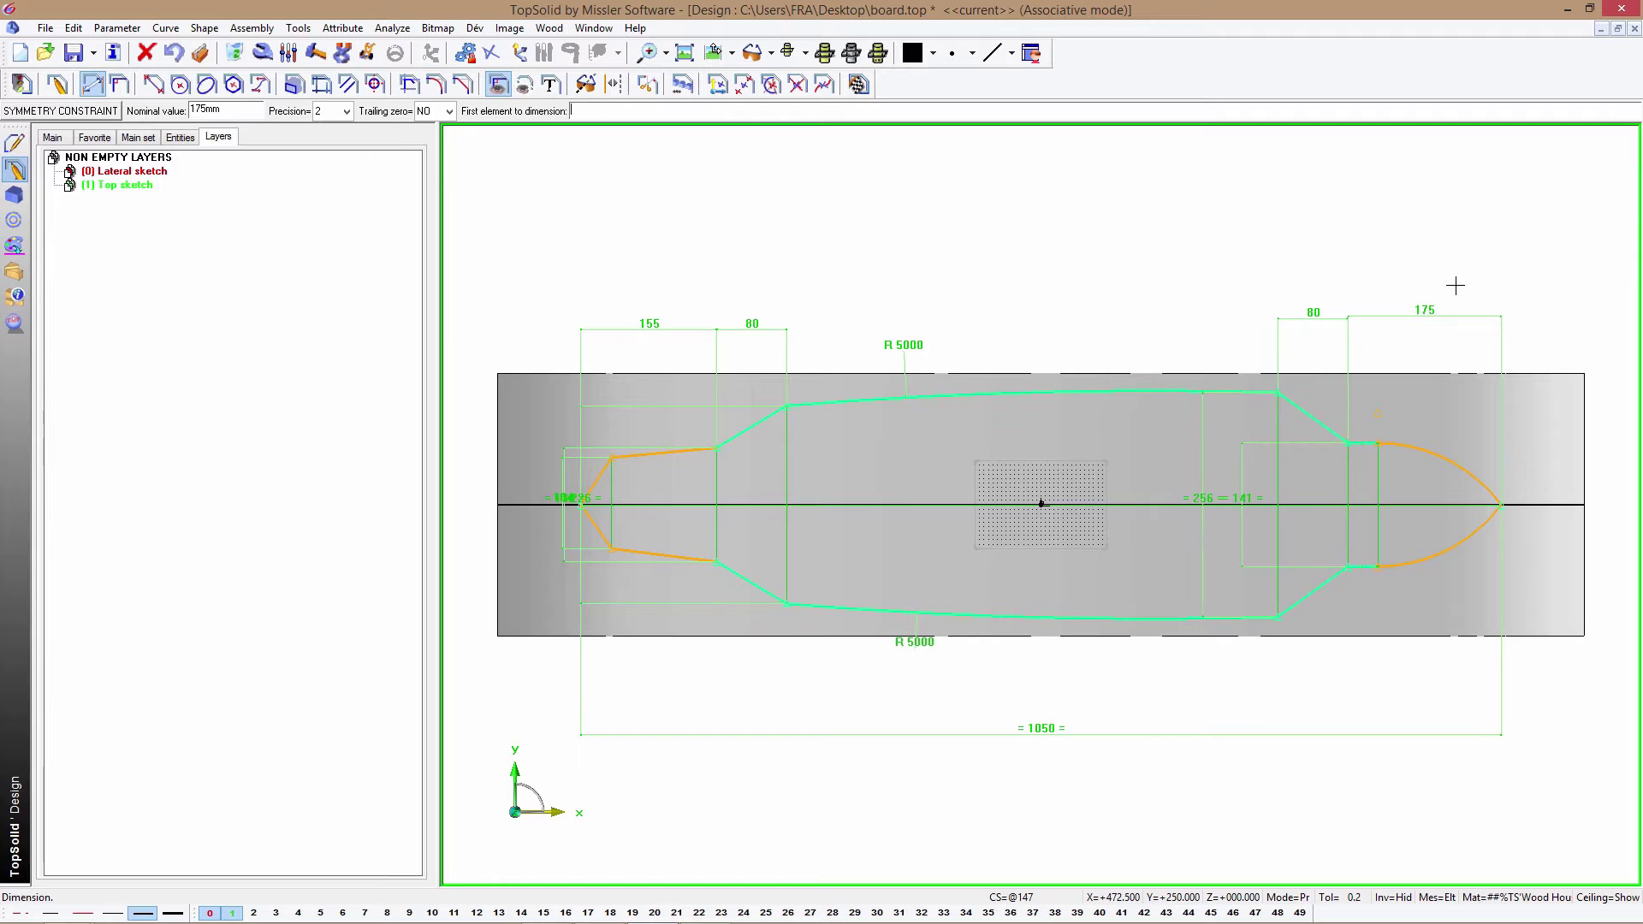
- Dimension the nose arc radius as 140
left_click(1442, 463)
left_click(1449, 428)
type("140")
key("Return")
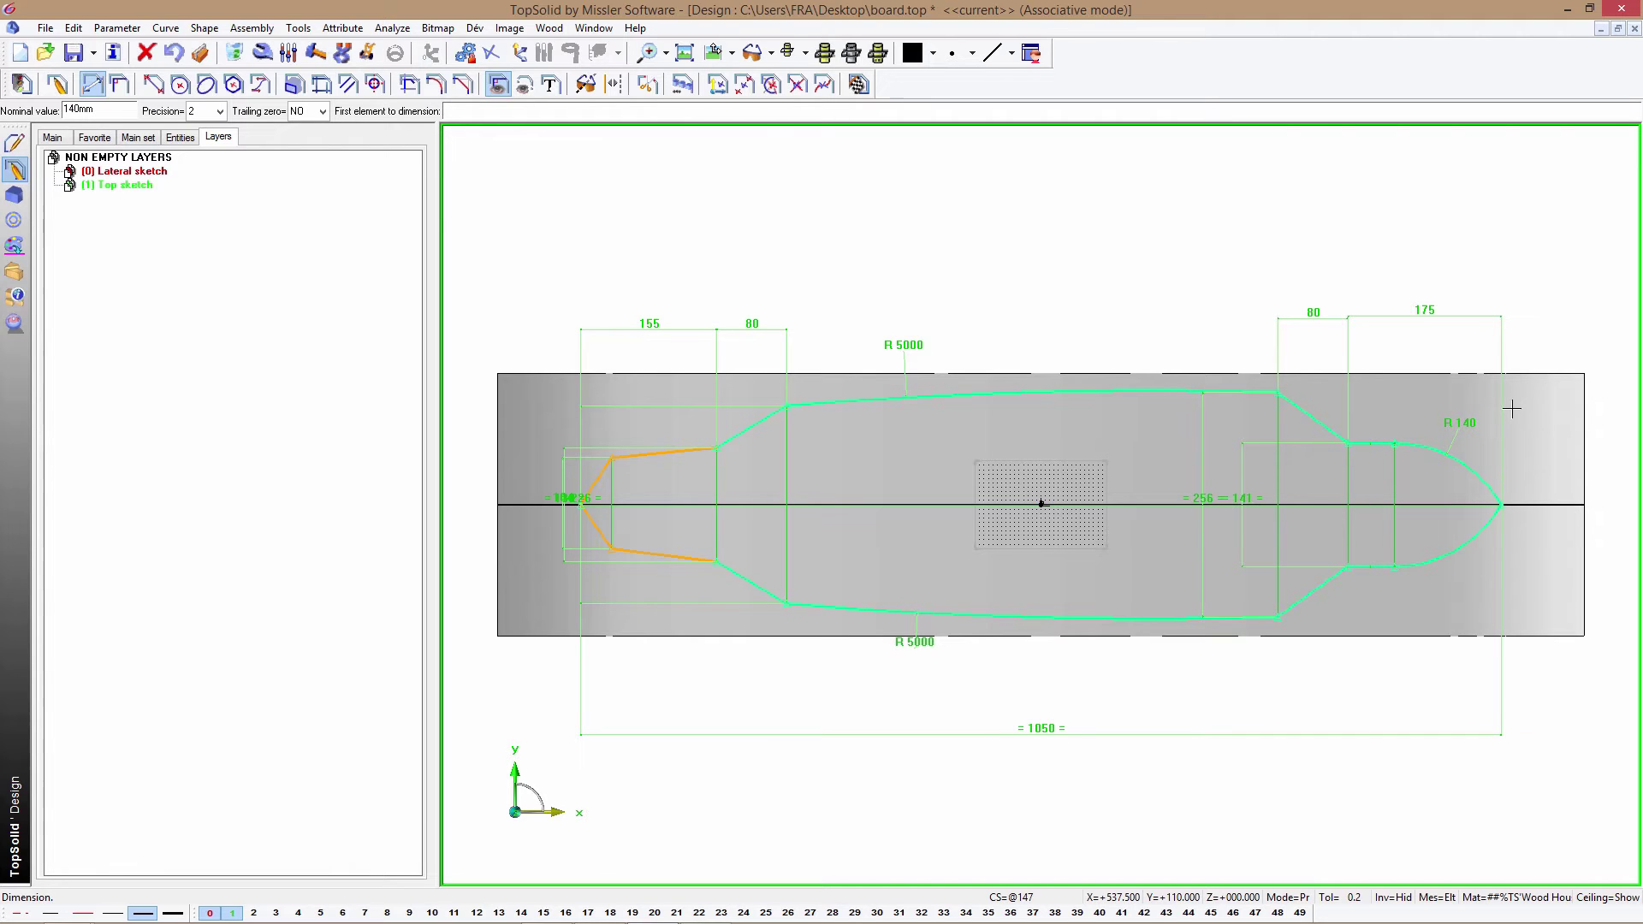
- Move the left tail corner points to reshape the tail tip
left_click(368, 53)
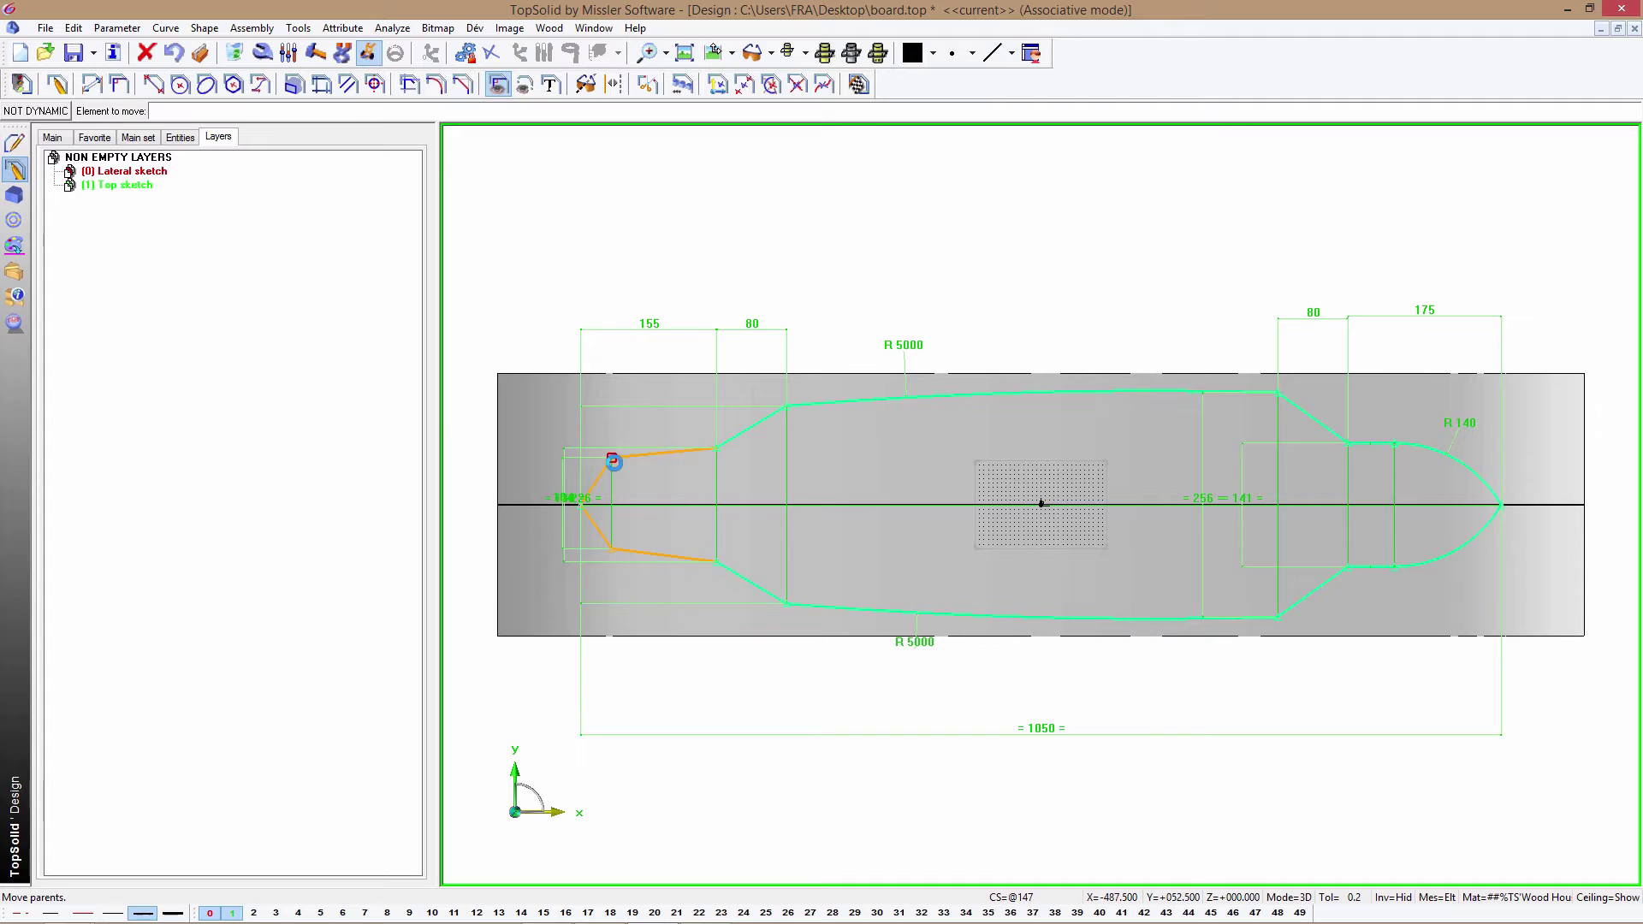
left_click(613, 461)
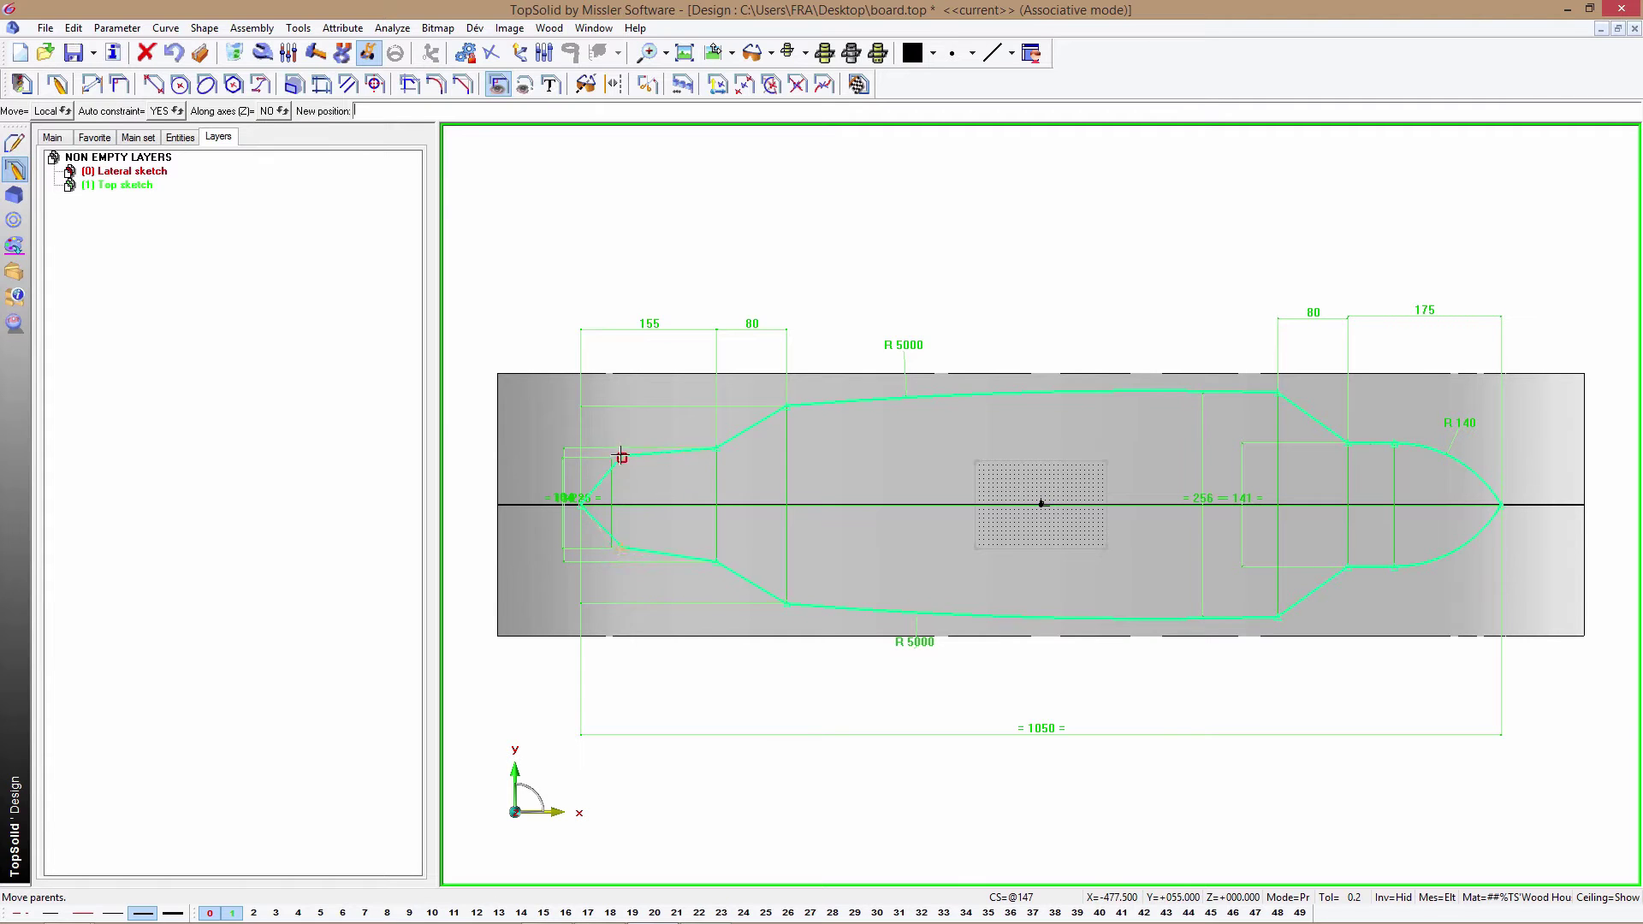
left_click(644, 470)
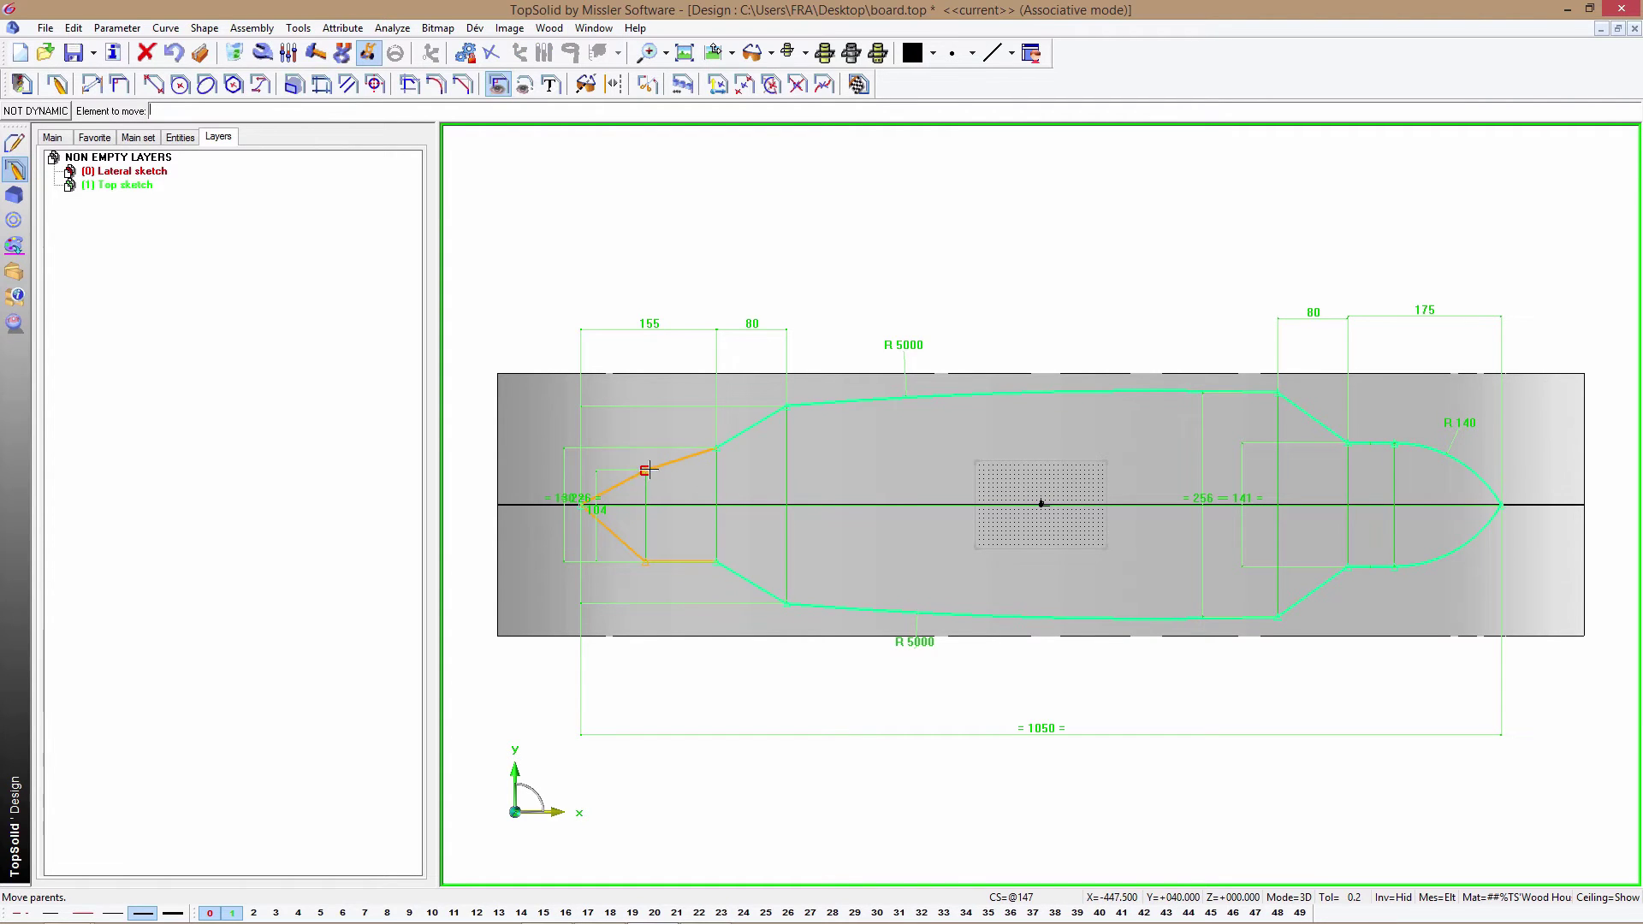
left_click(262, 52)
left_click(599, 510)
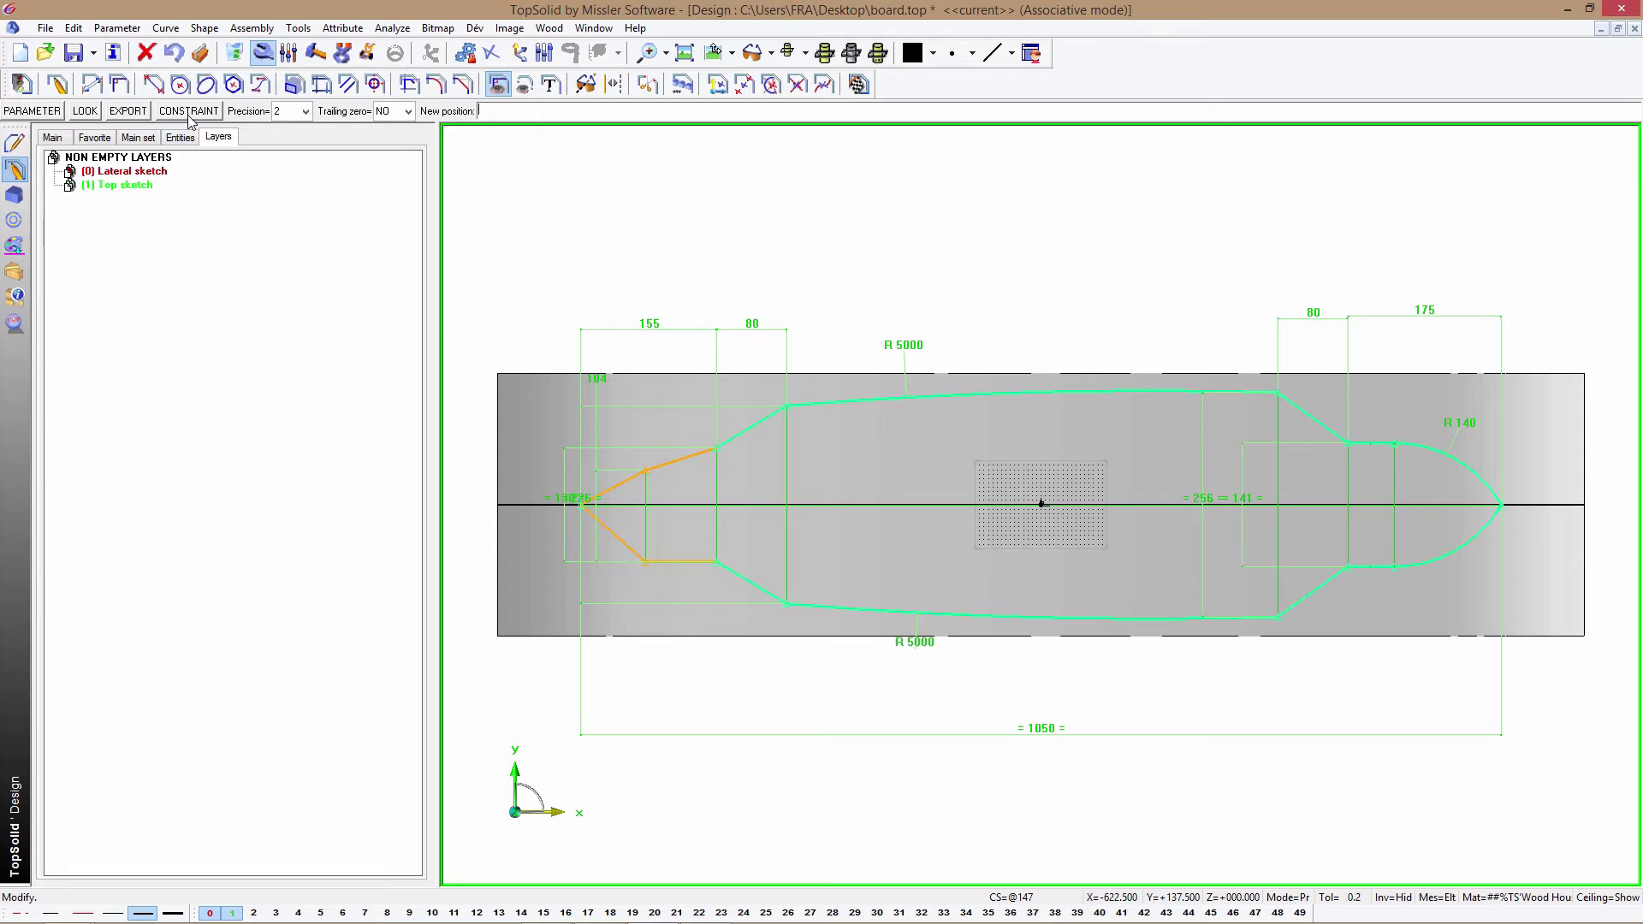
left_click(367, 53)
left_click(647, 459)
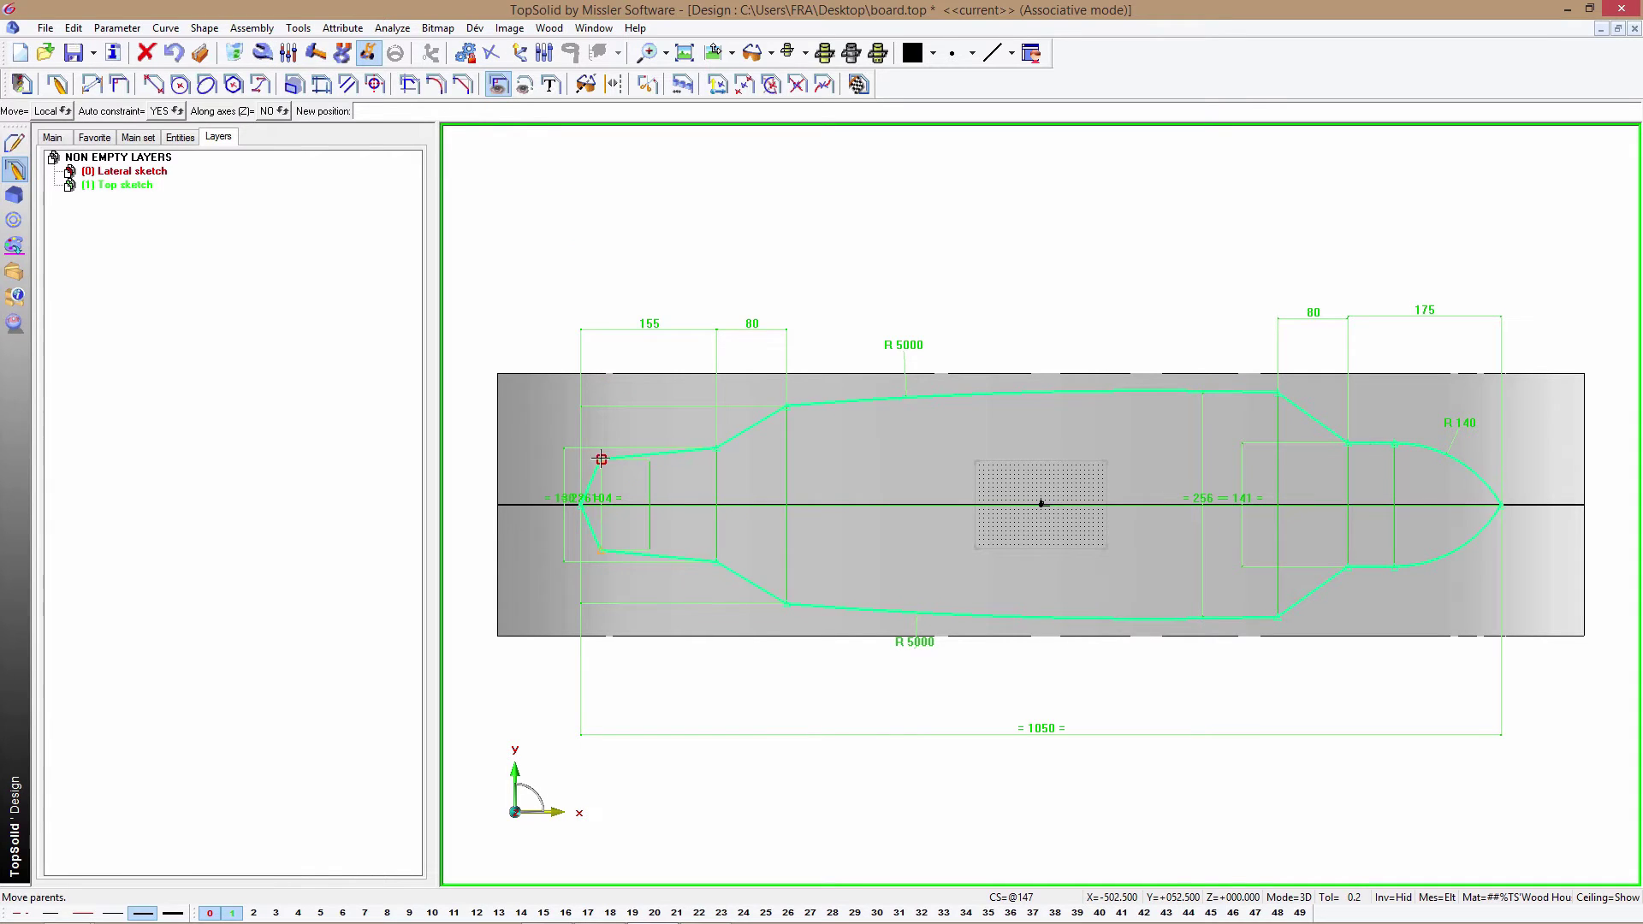
left_click(600, 460)
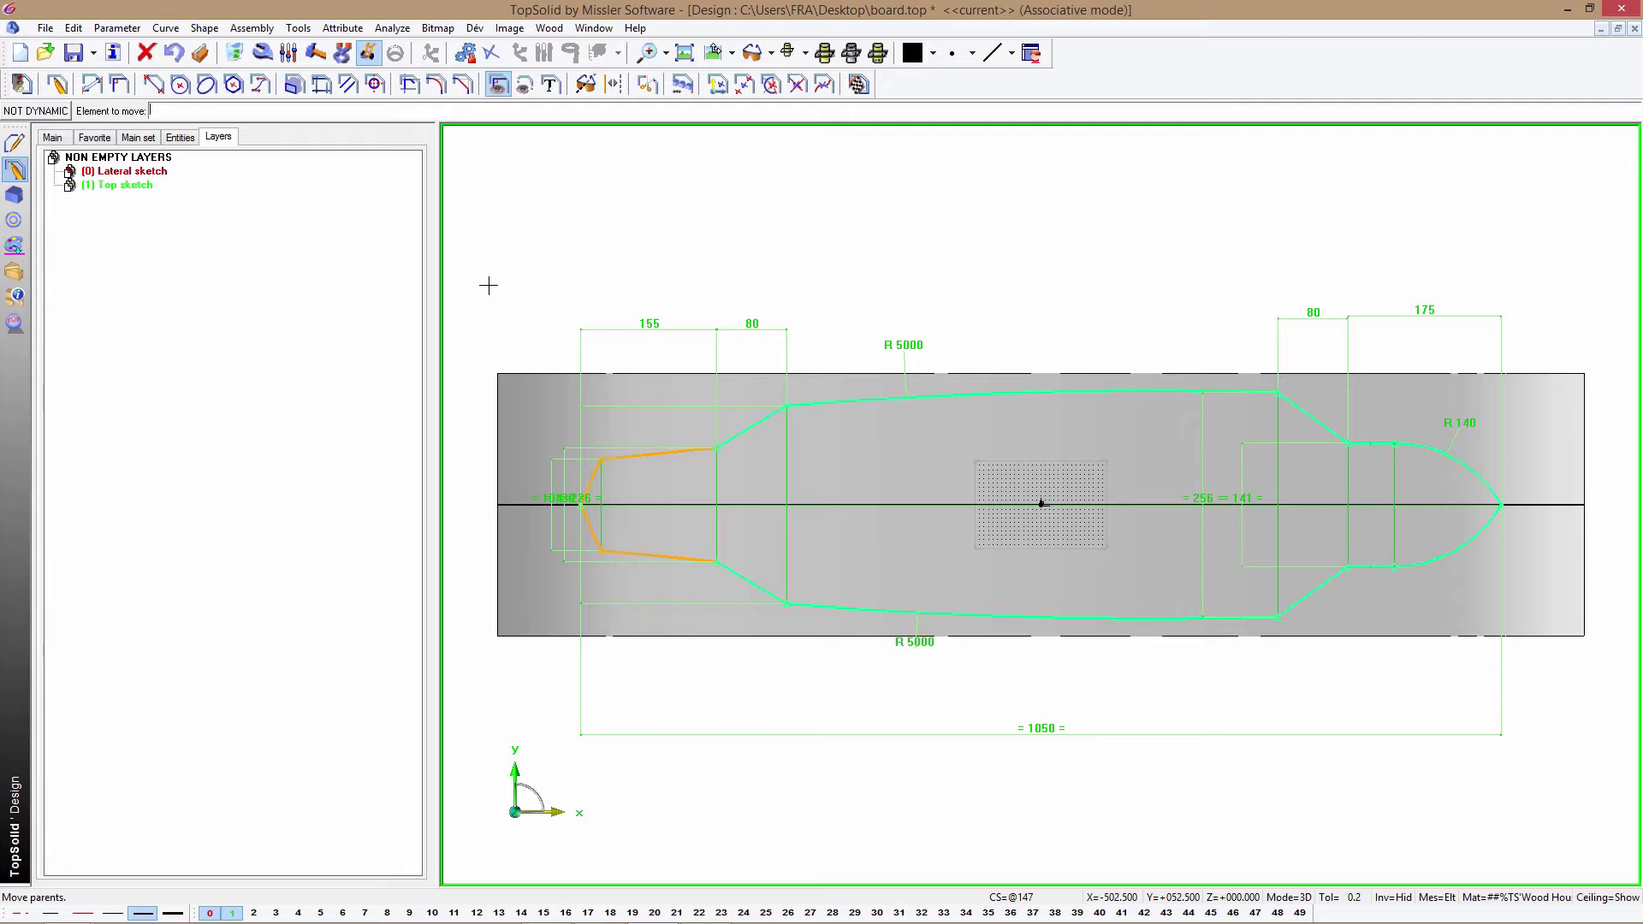
- Dimension the tail tip flat, setting it to 8 mm
left_click(92, 84)
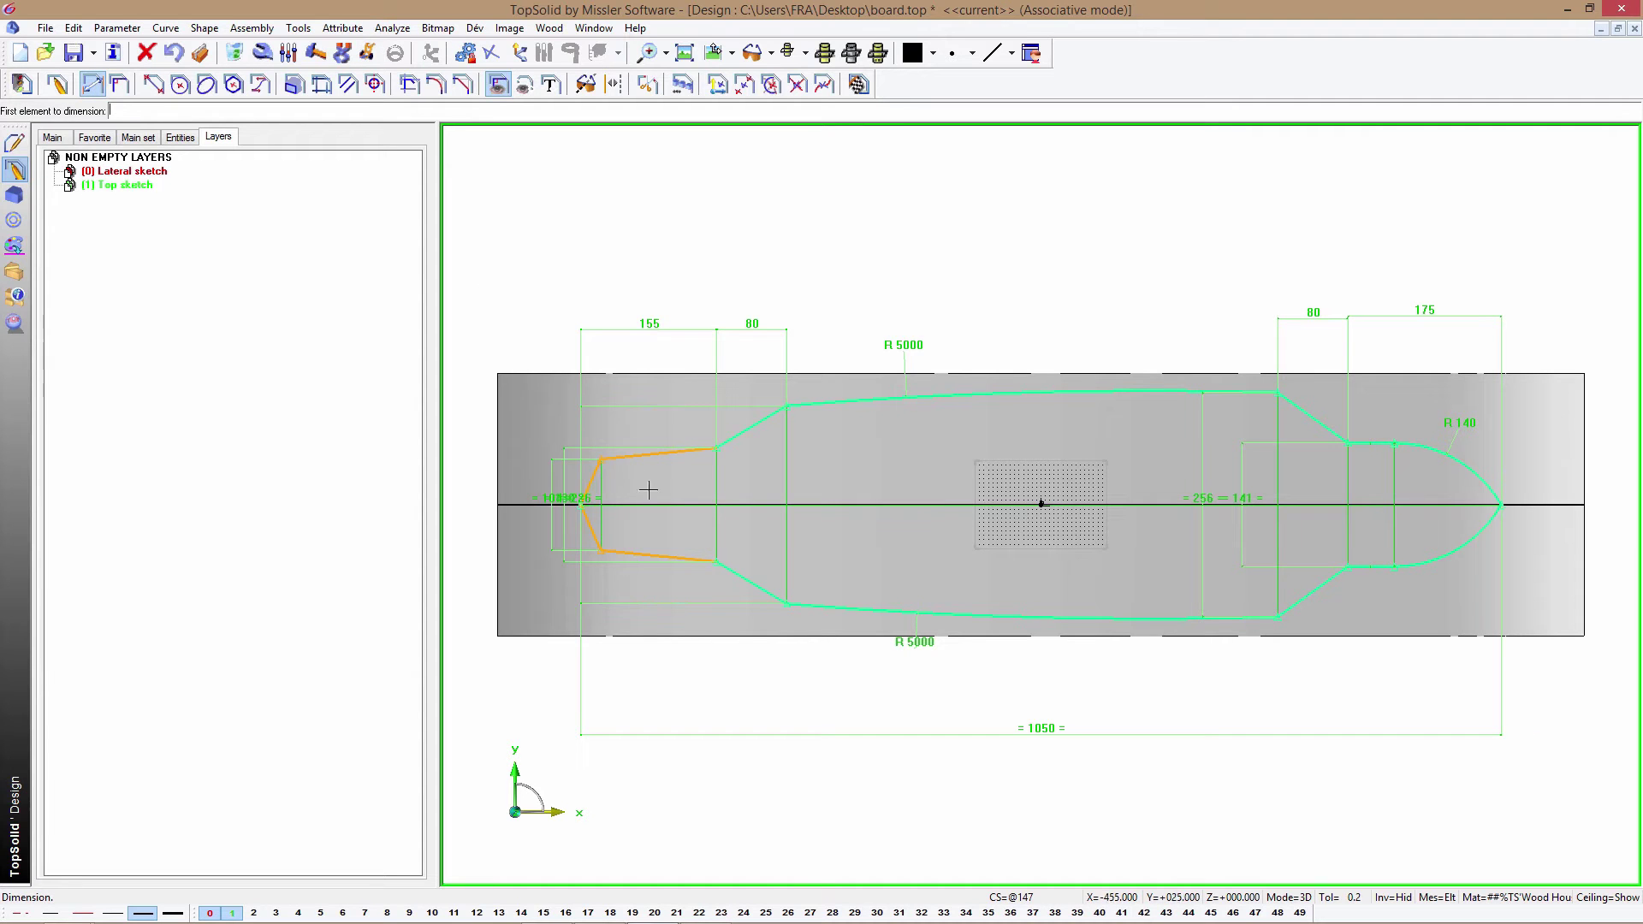
left_click(581, 505)
left_click(601, 459)
left_click(591, 292)
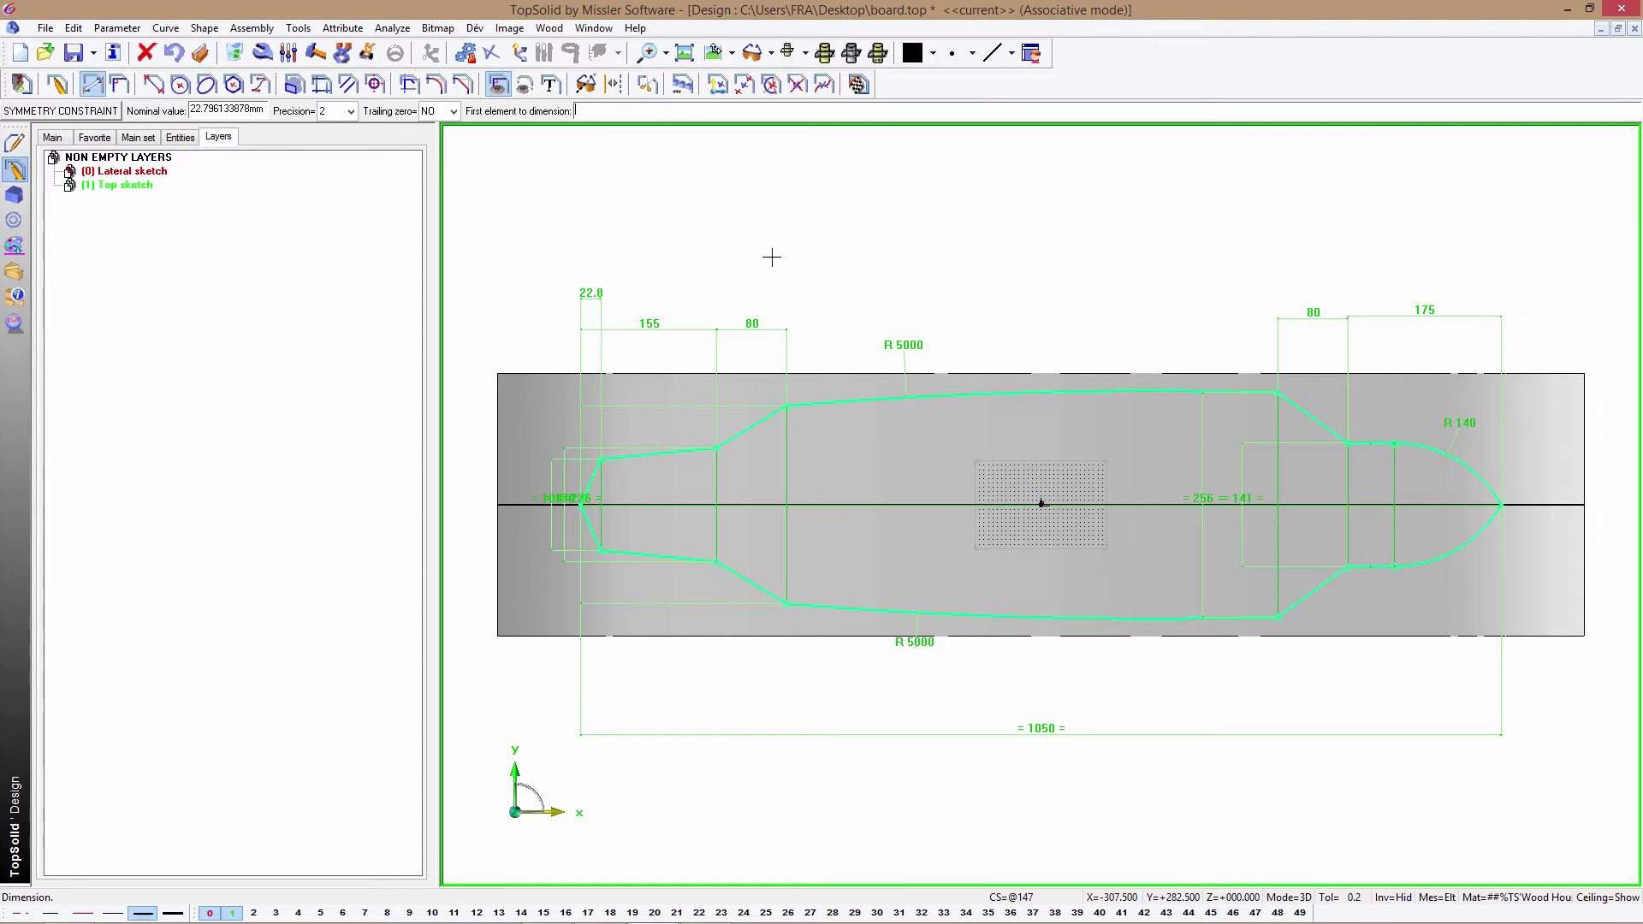
type("5")
key("Return")
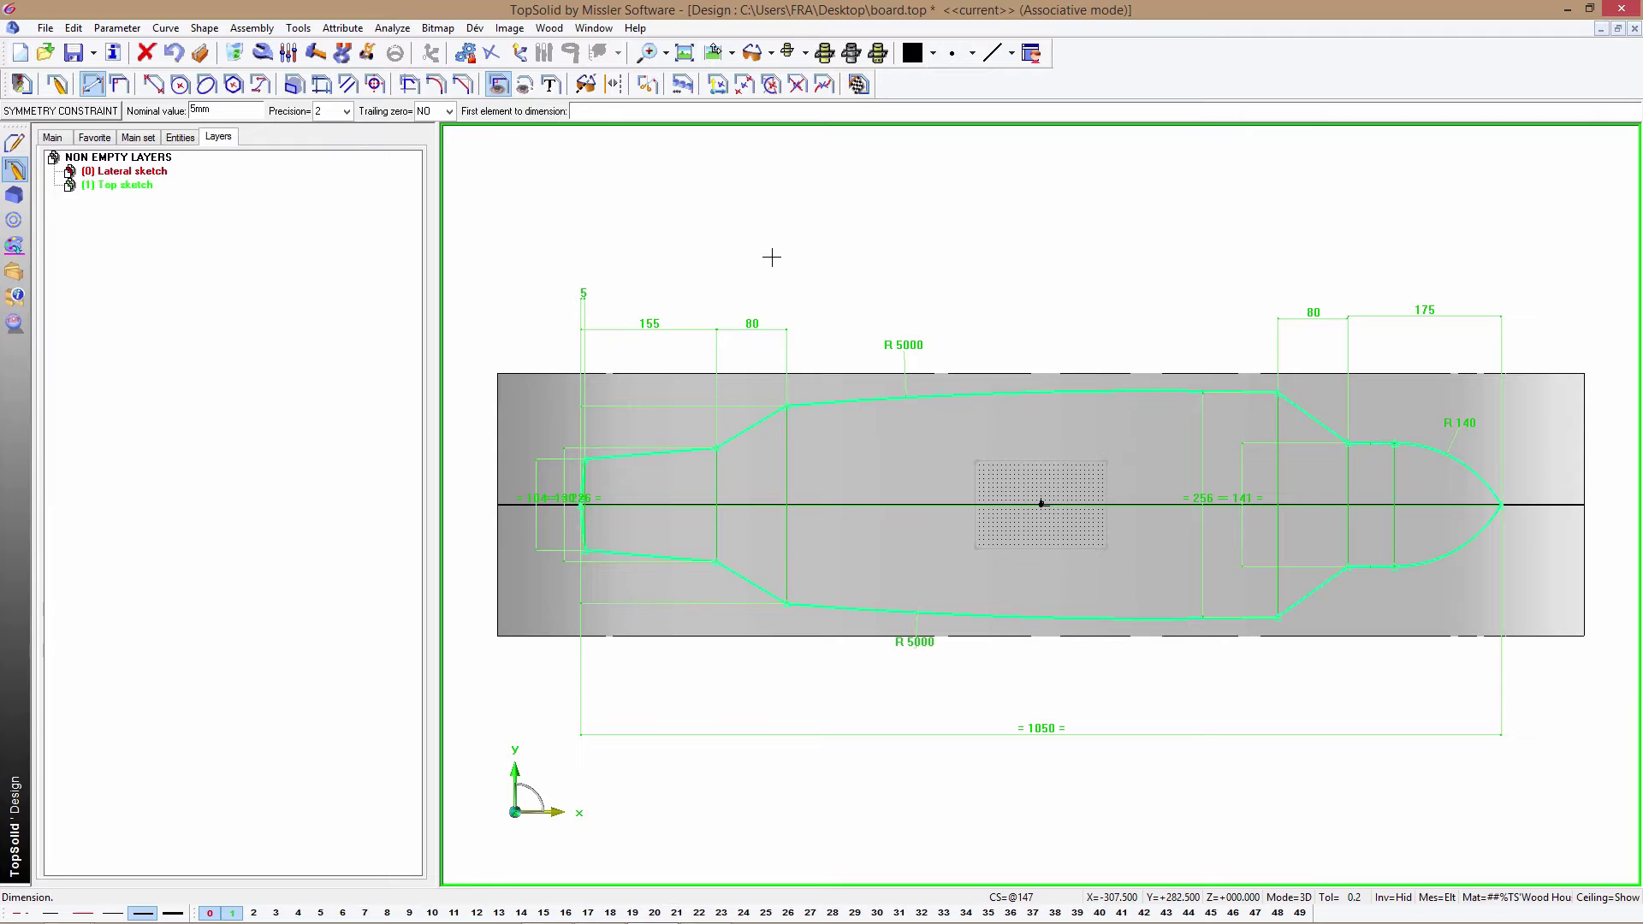
type("8")
key("Return")
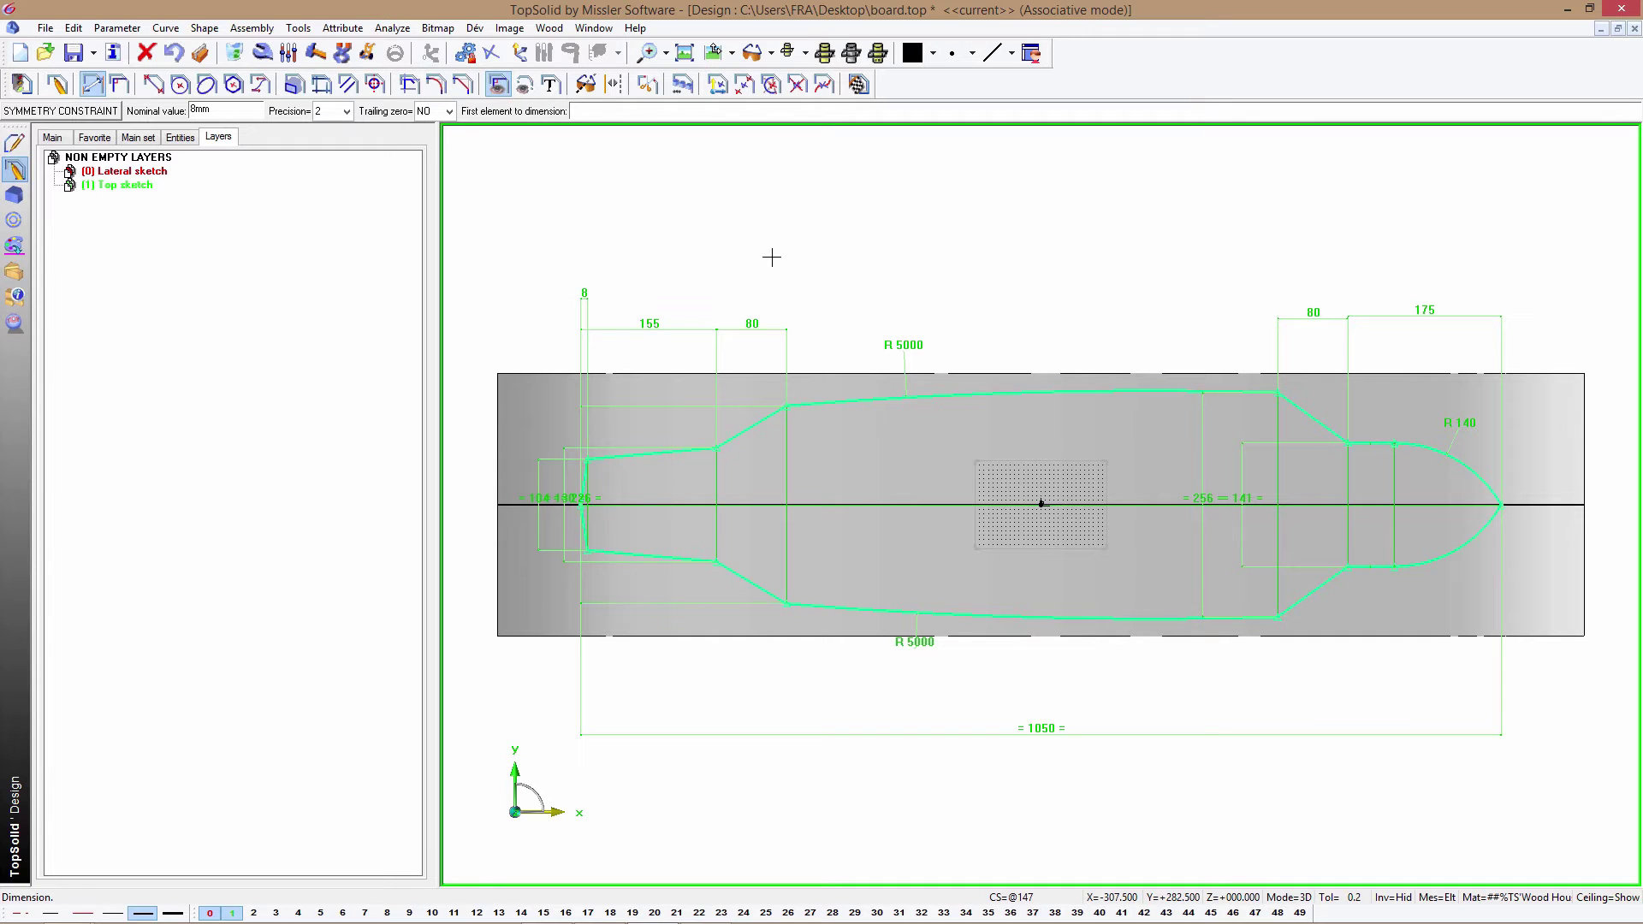
- Fillet all corners of the board outline with radius 40
left_click(437, 83)
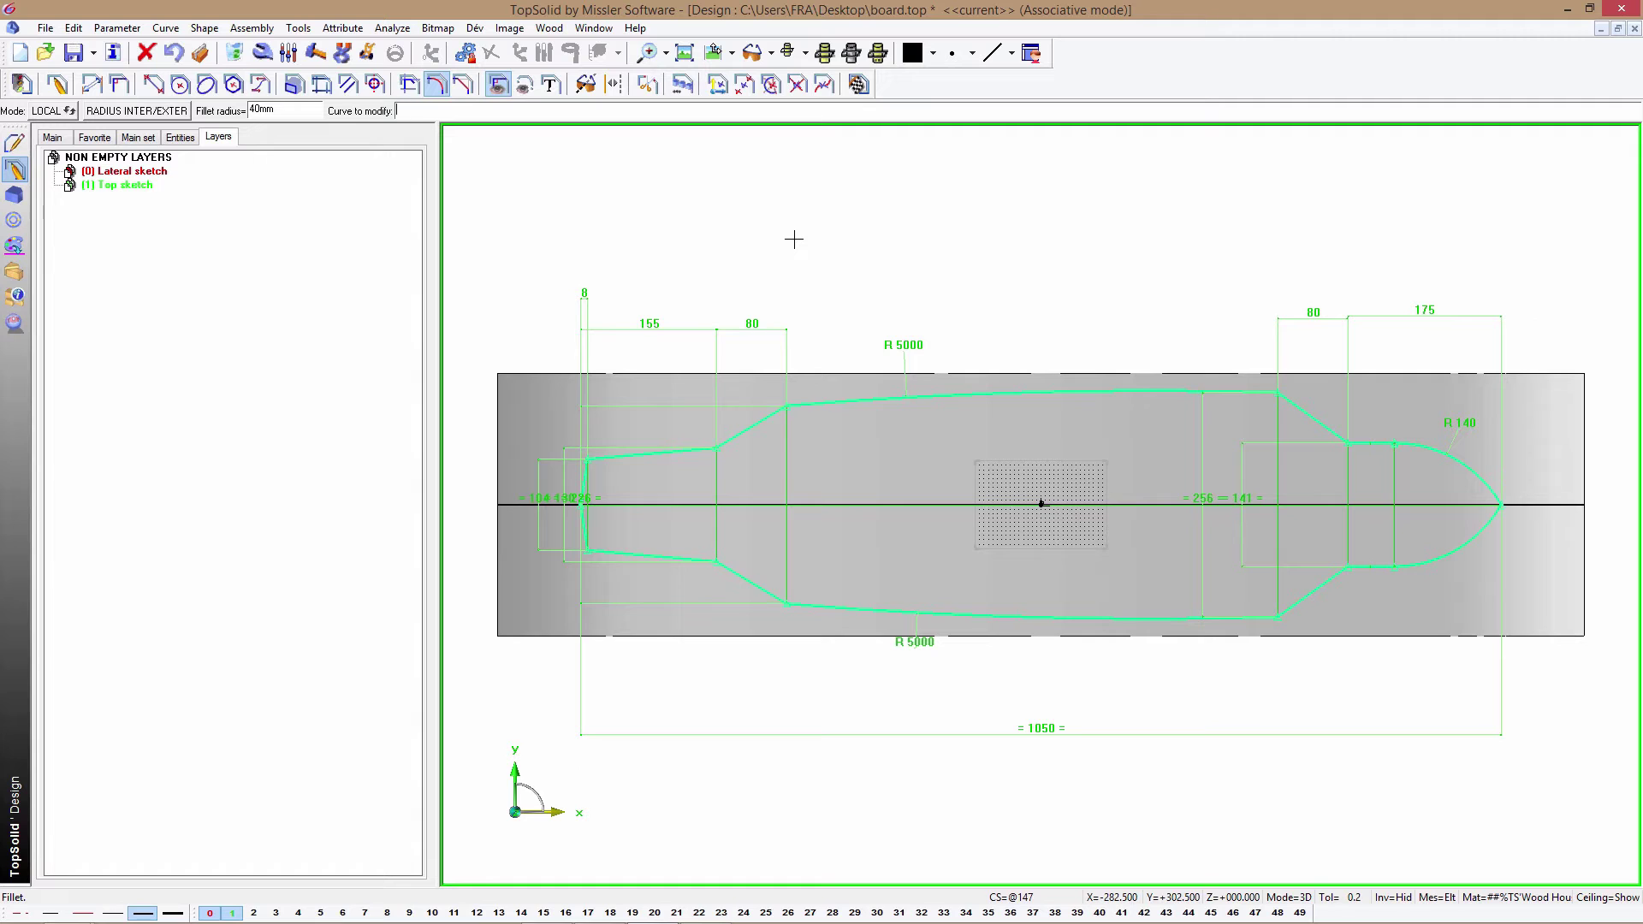
left_click(829, 396)
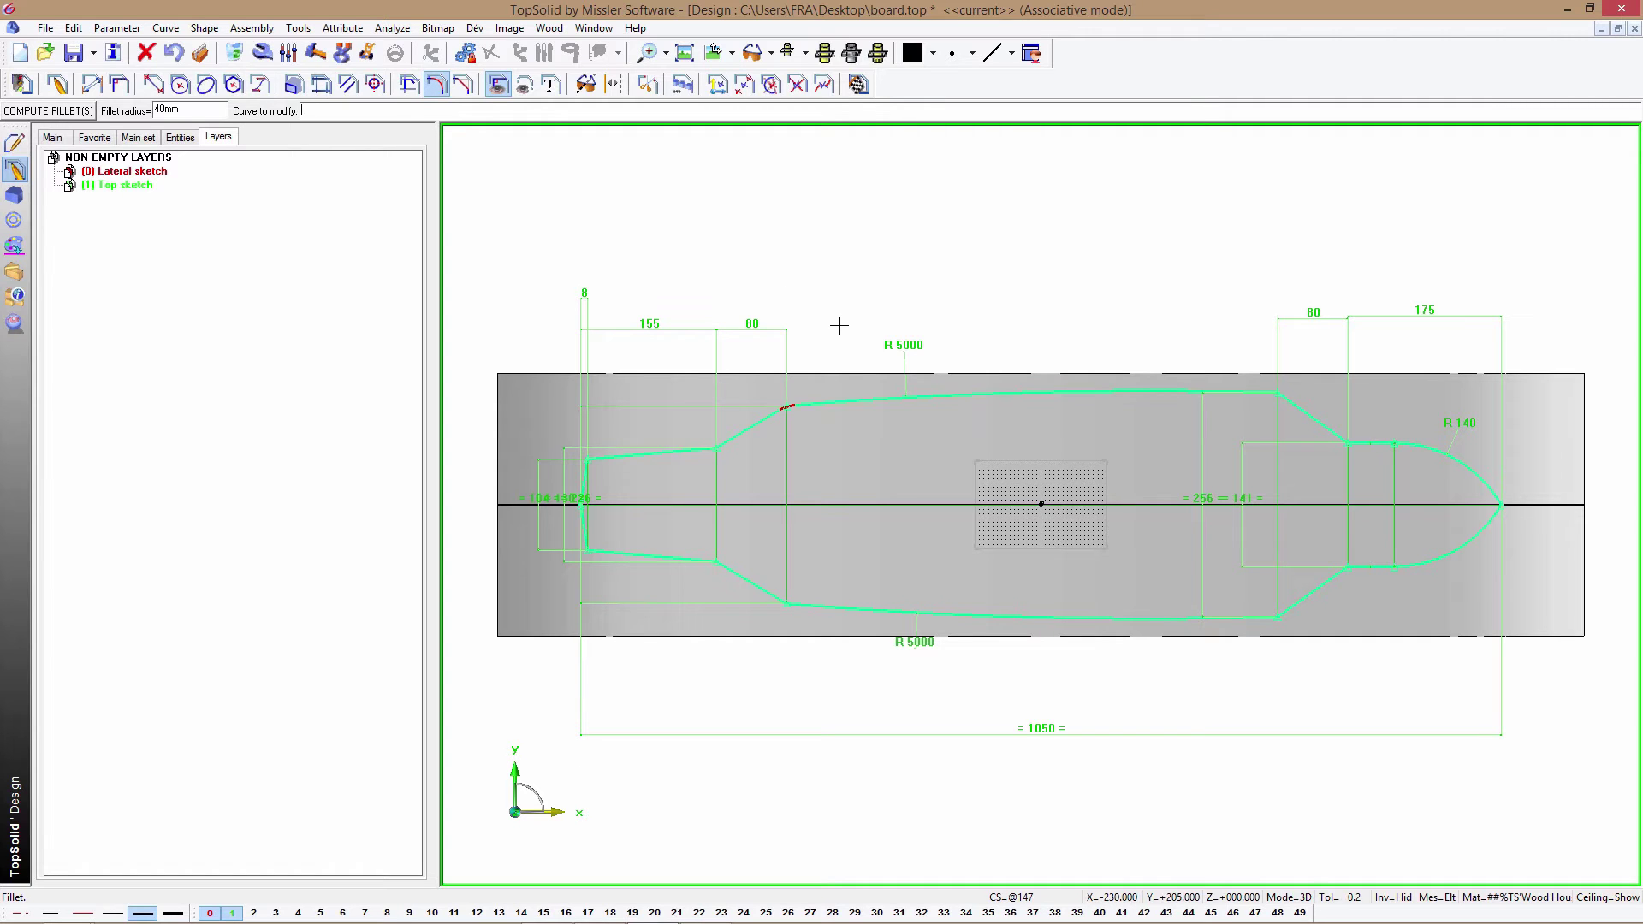
key("Return")
left_click(836, 357)
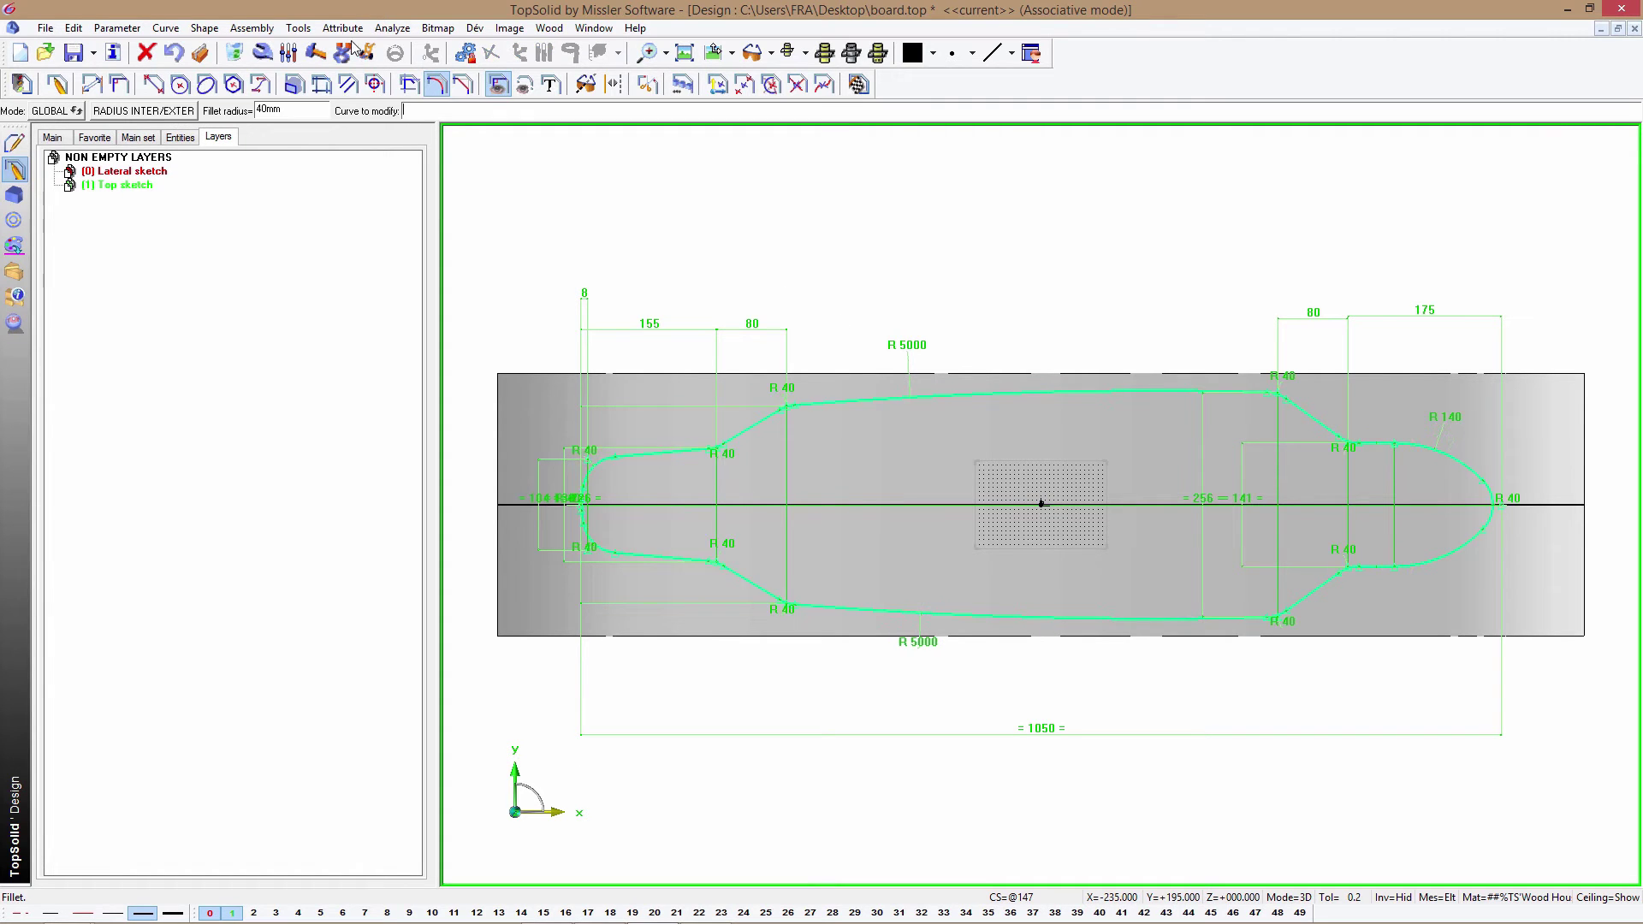
- Change the right tip fillet to 20 and both tail fillets to 25
left_click(289, 52)
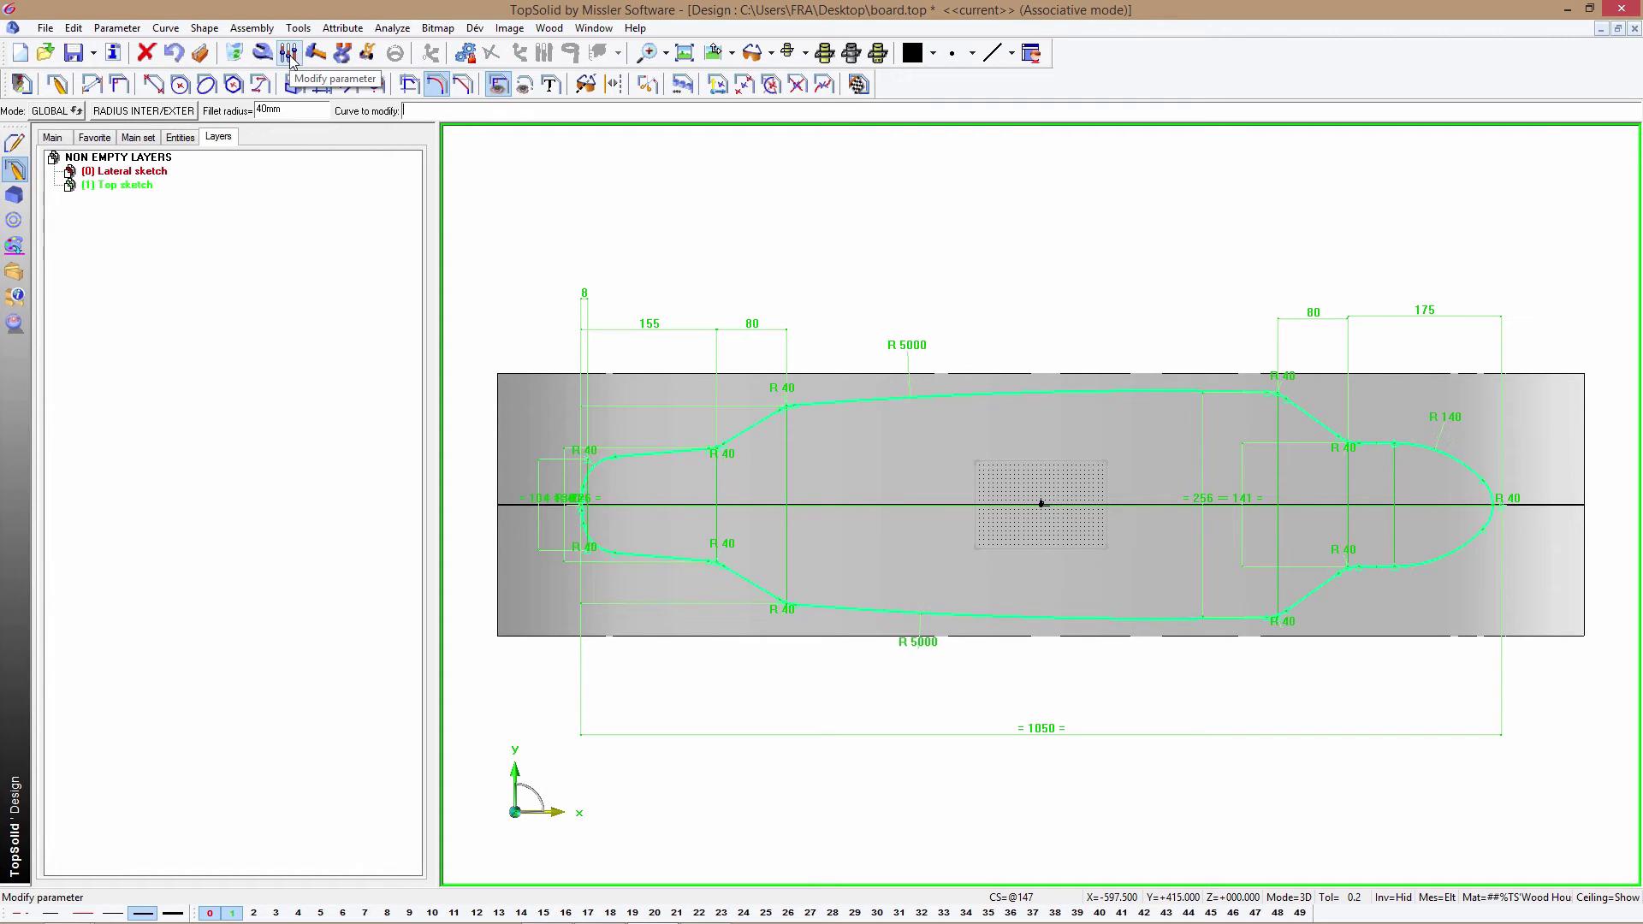
left_click(1512, 507)
type("20mm")
key("Return")
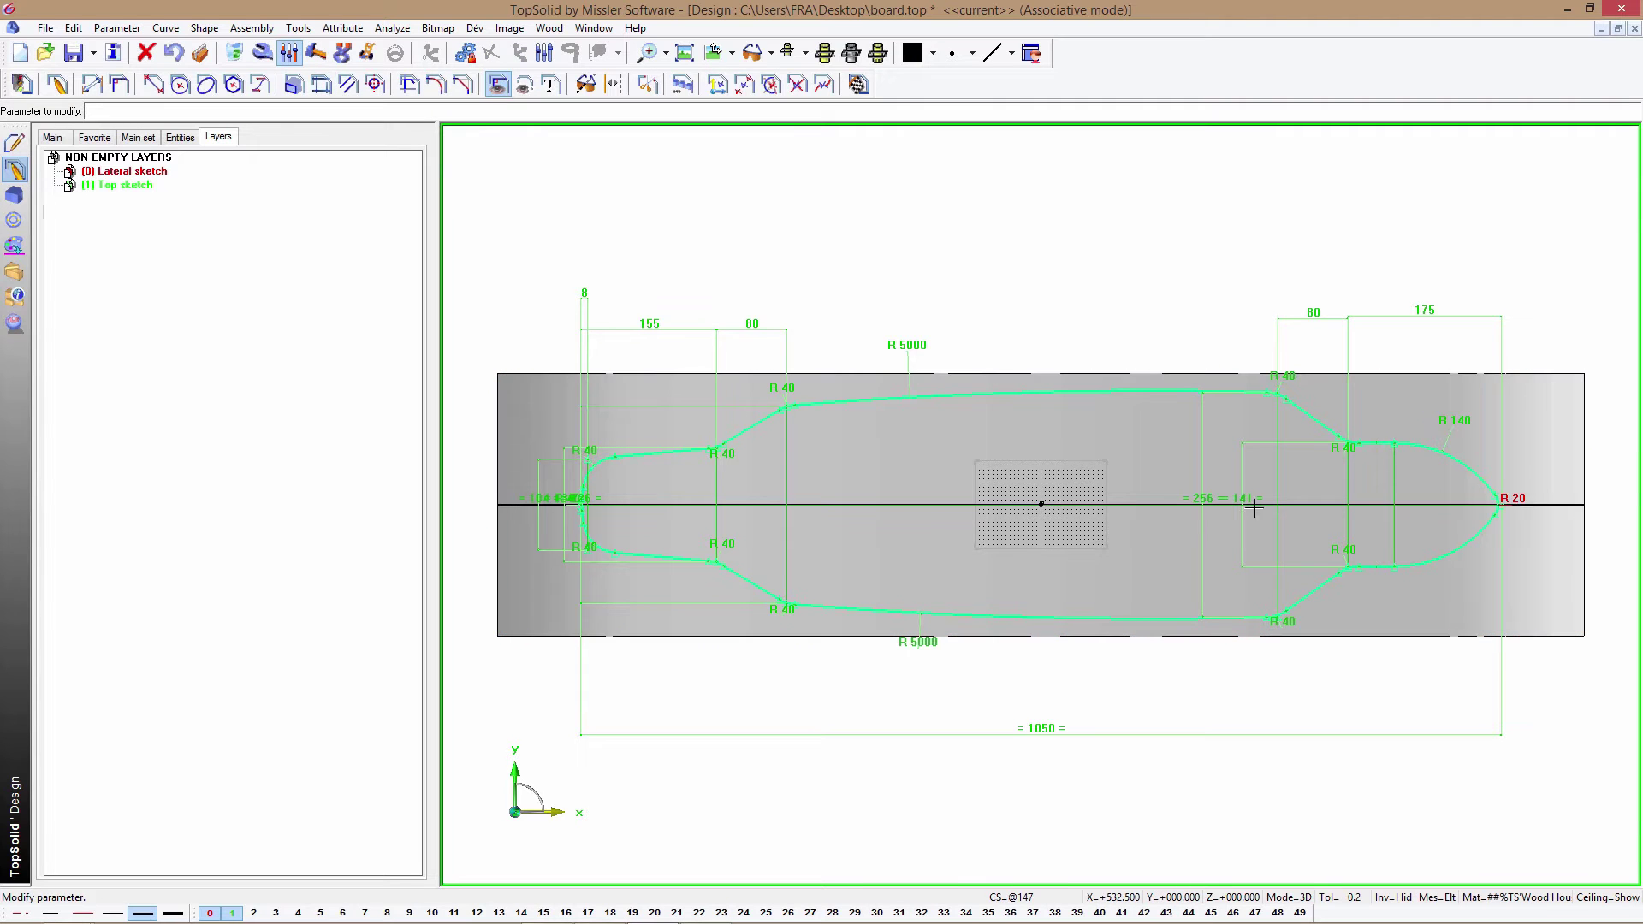
left_click(583, 451)
type("25")
key("Return")
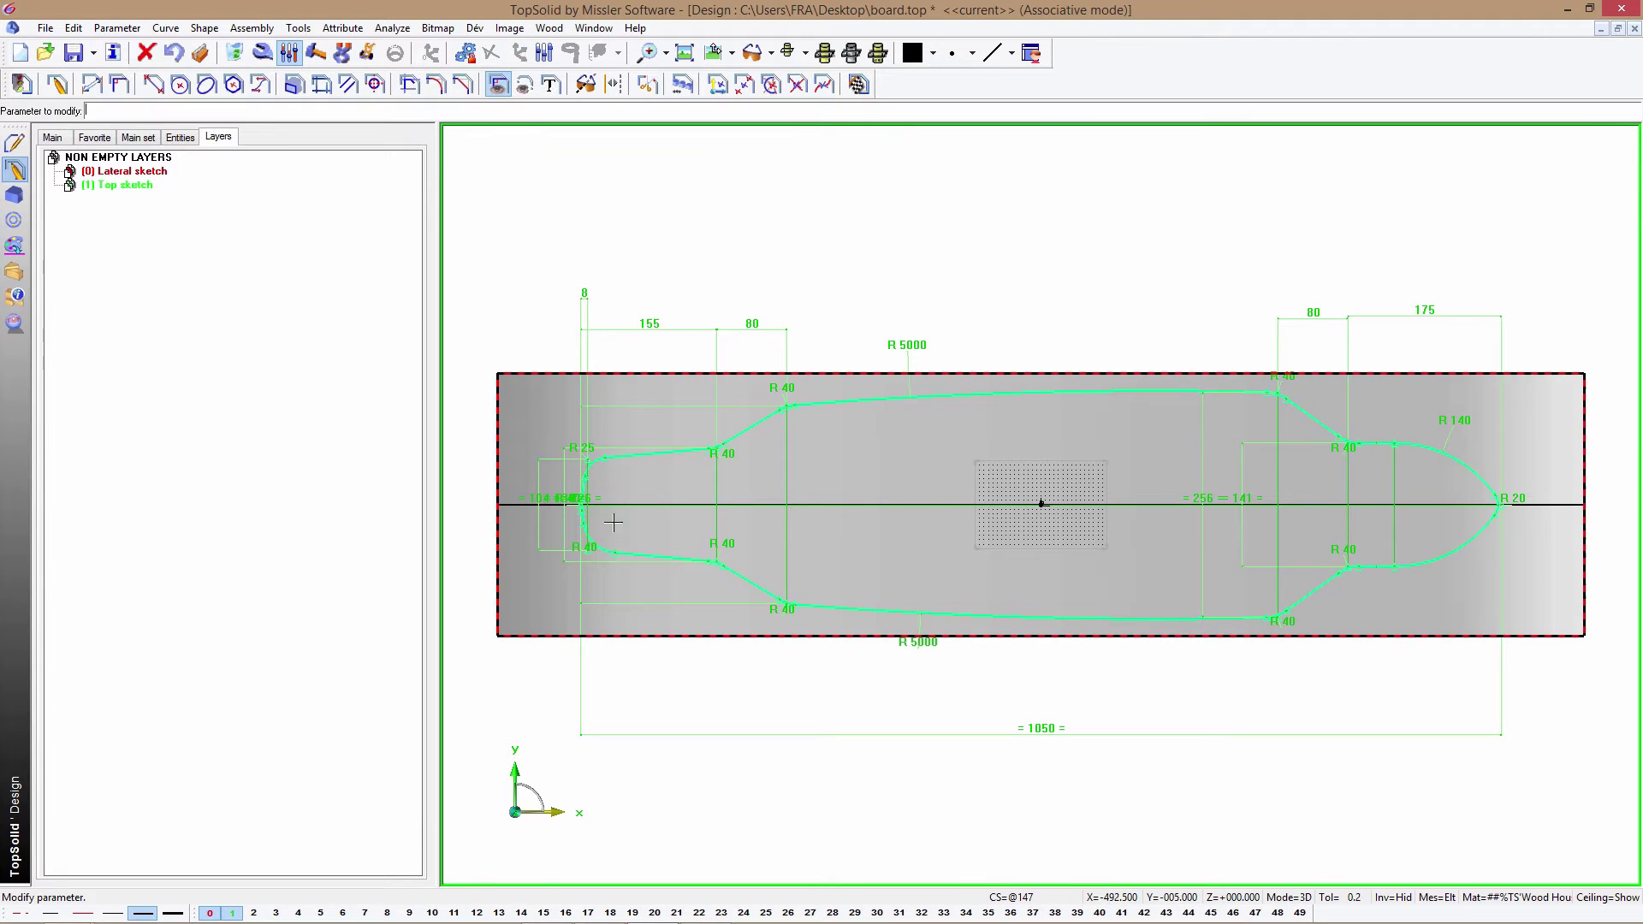
left_click(593, 552)
type("25mm")
key("Return")
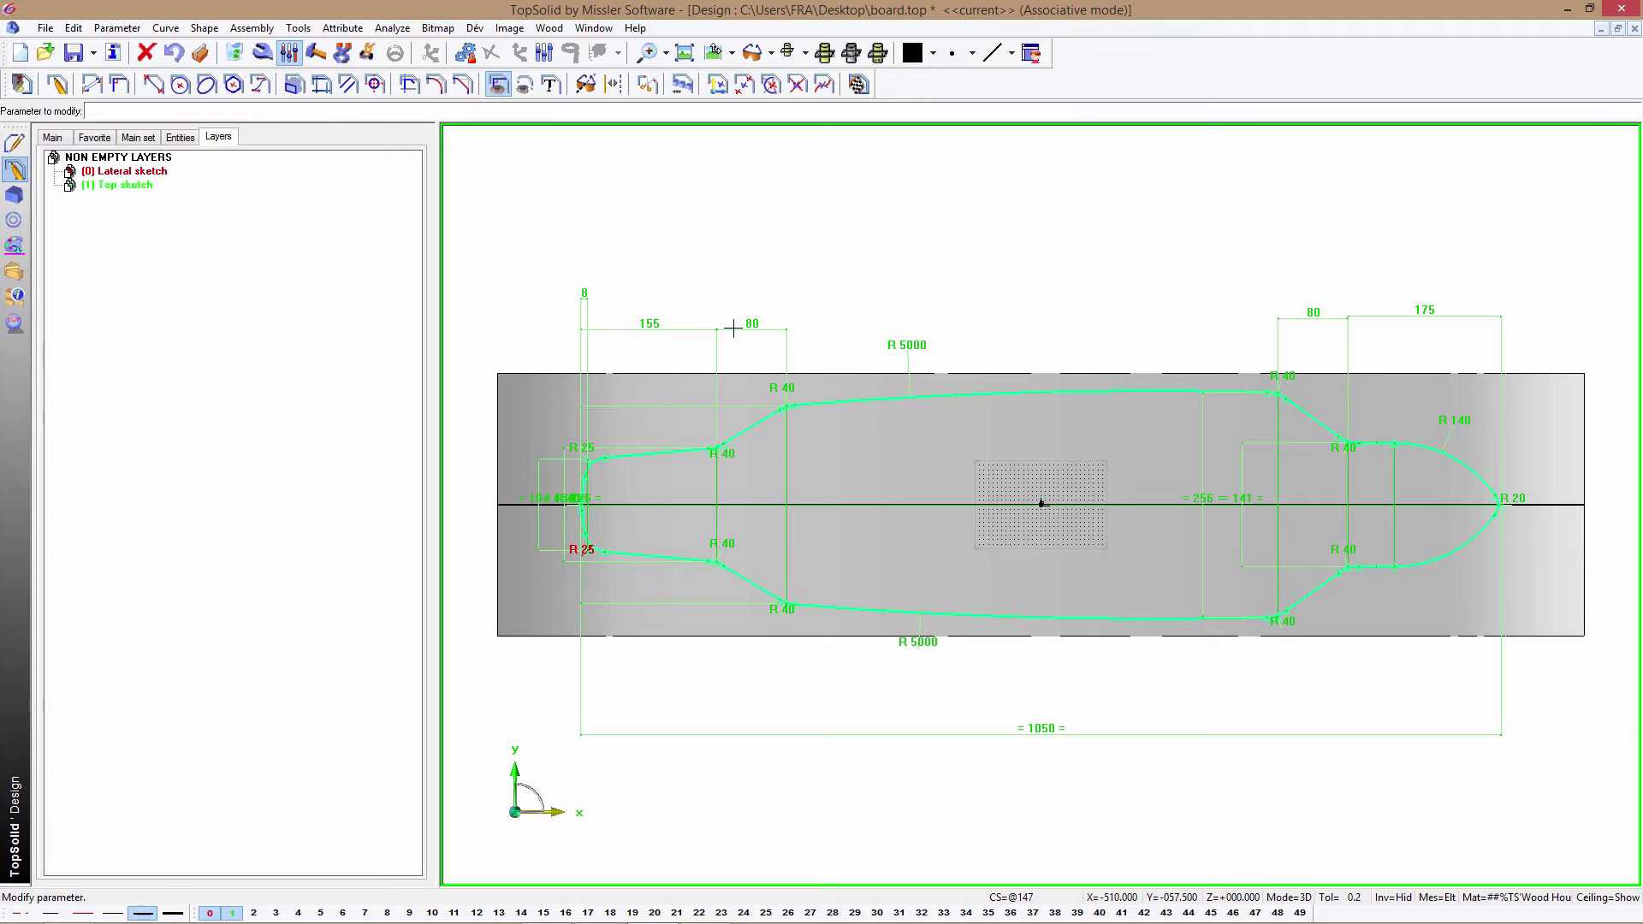
left_click(860, 85)
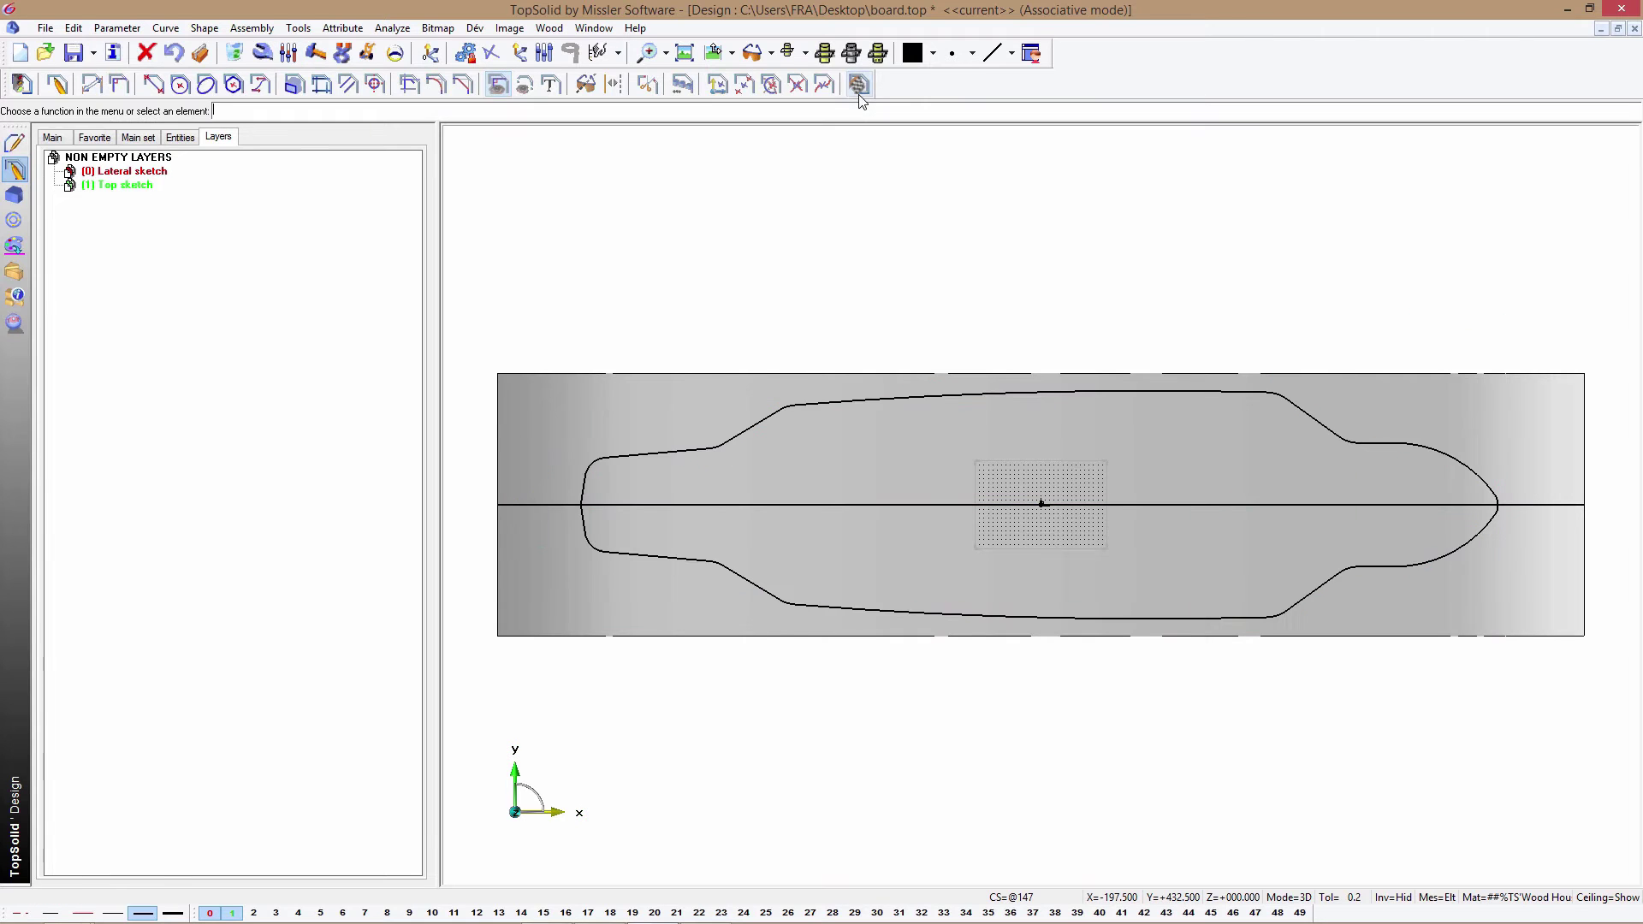
- Trim the deck blank to the top-sketch outline, keeping the inside, and select a sketch in Entities
left_click(16, 196)
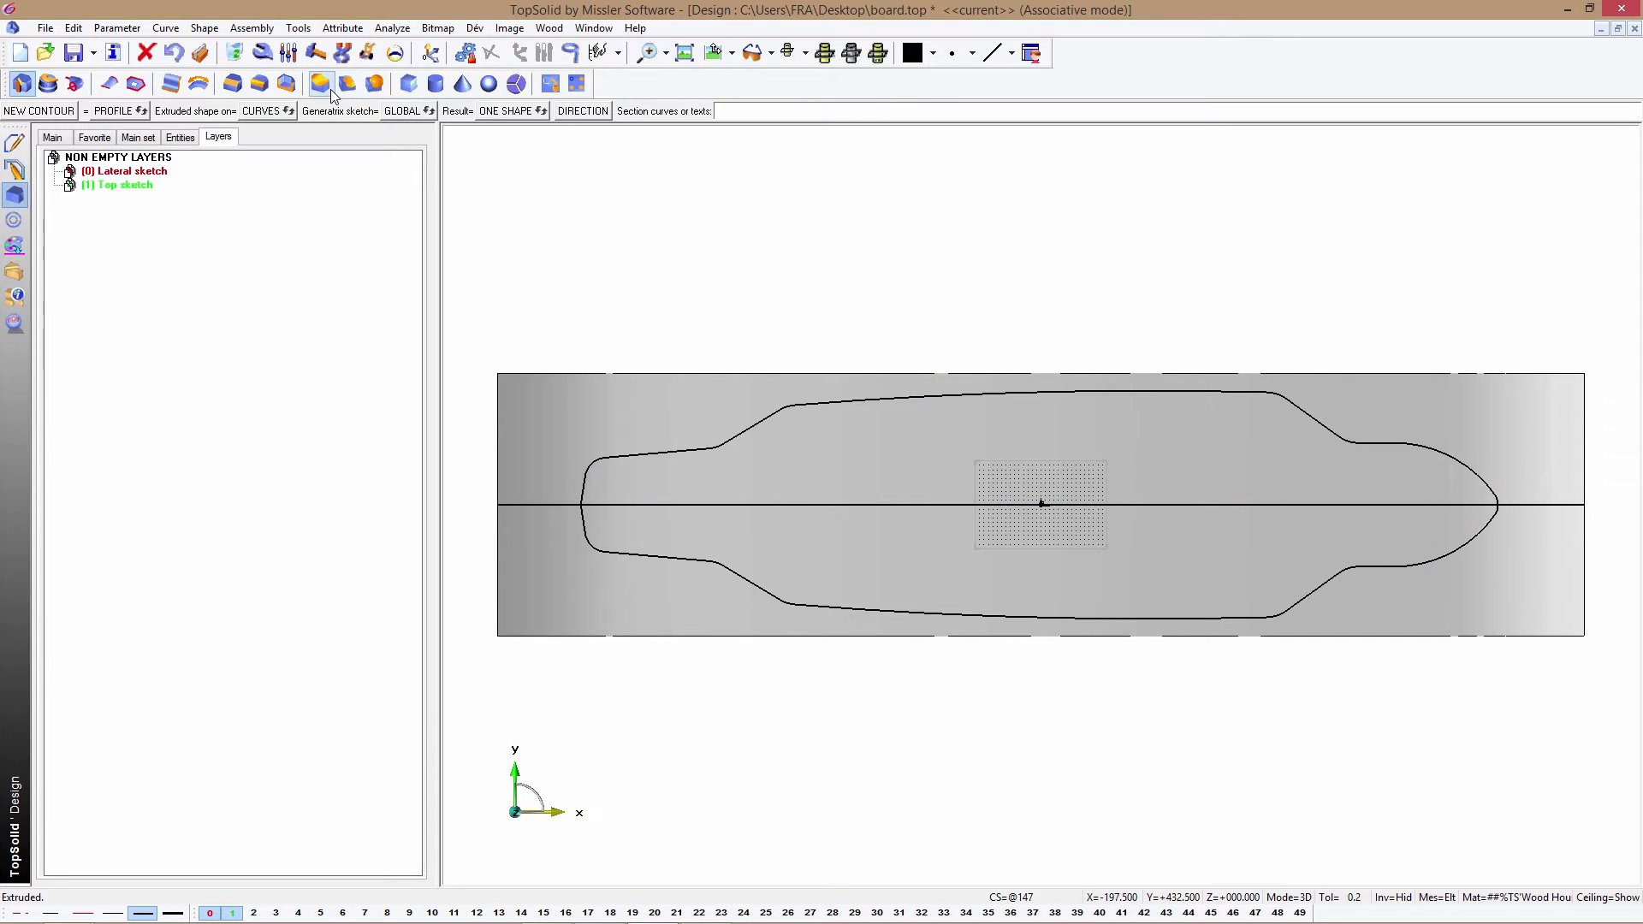
left_click(325, 85)
left_click(674, 450)
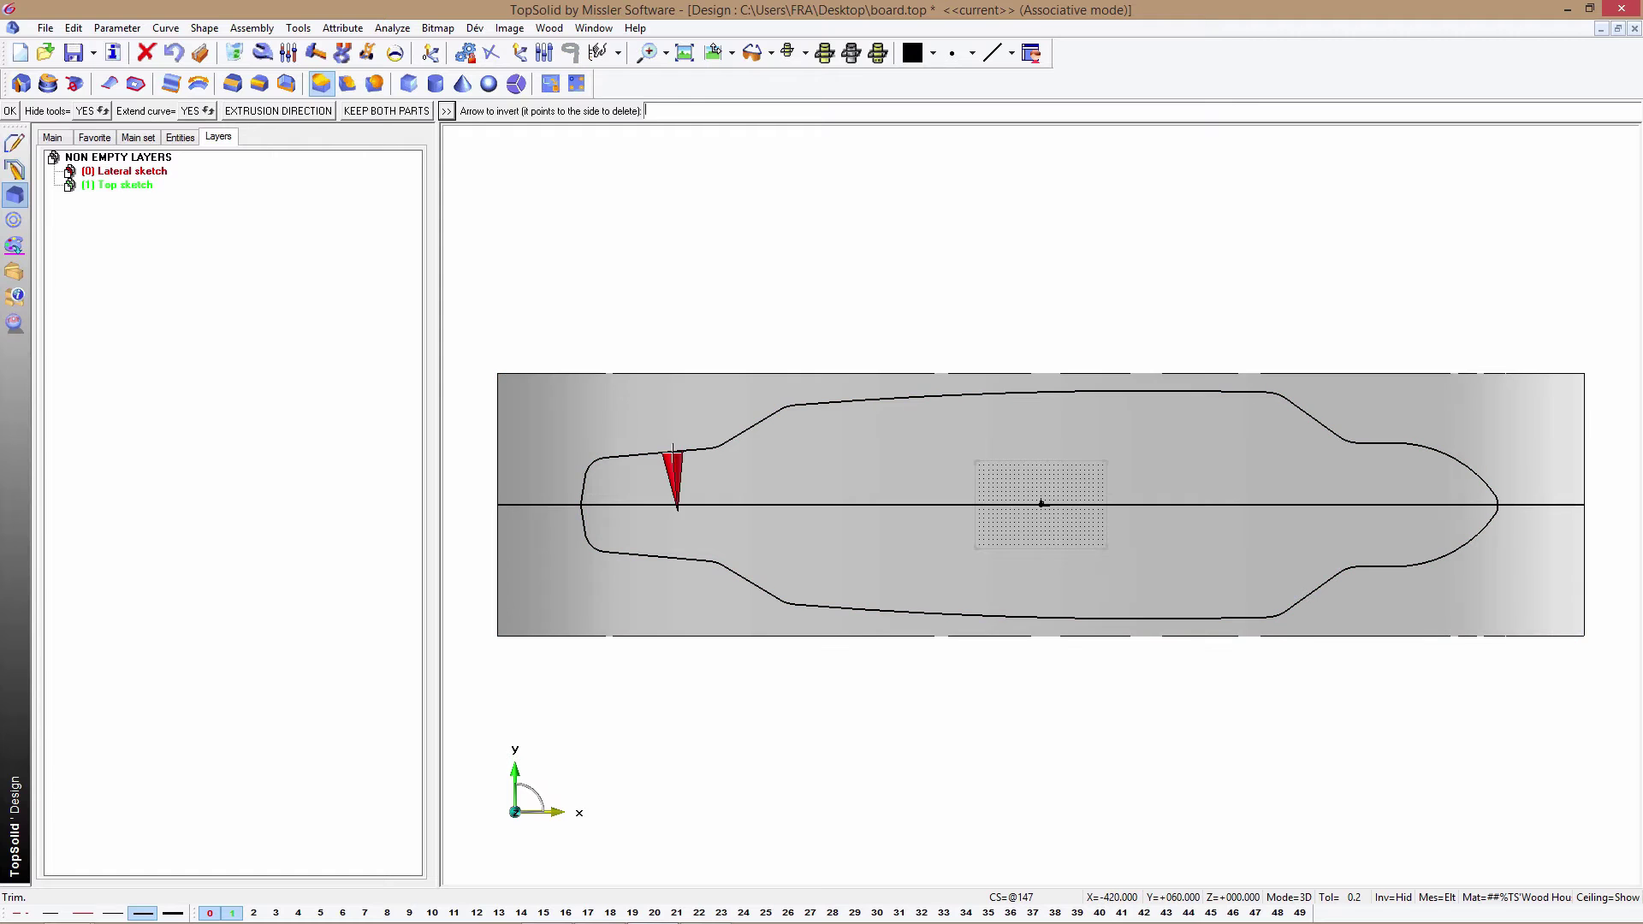
left_click(677, 466)
mouse_move(1211, 599)
middle_mouse_down()
mouse_move(1260, 650)
mouse_move(1309, 664)
middle_mouse_up()
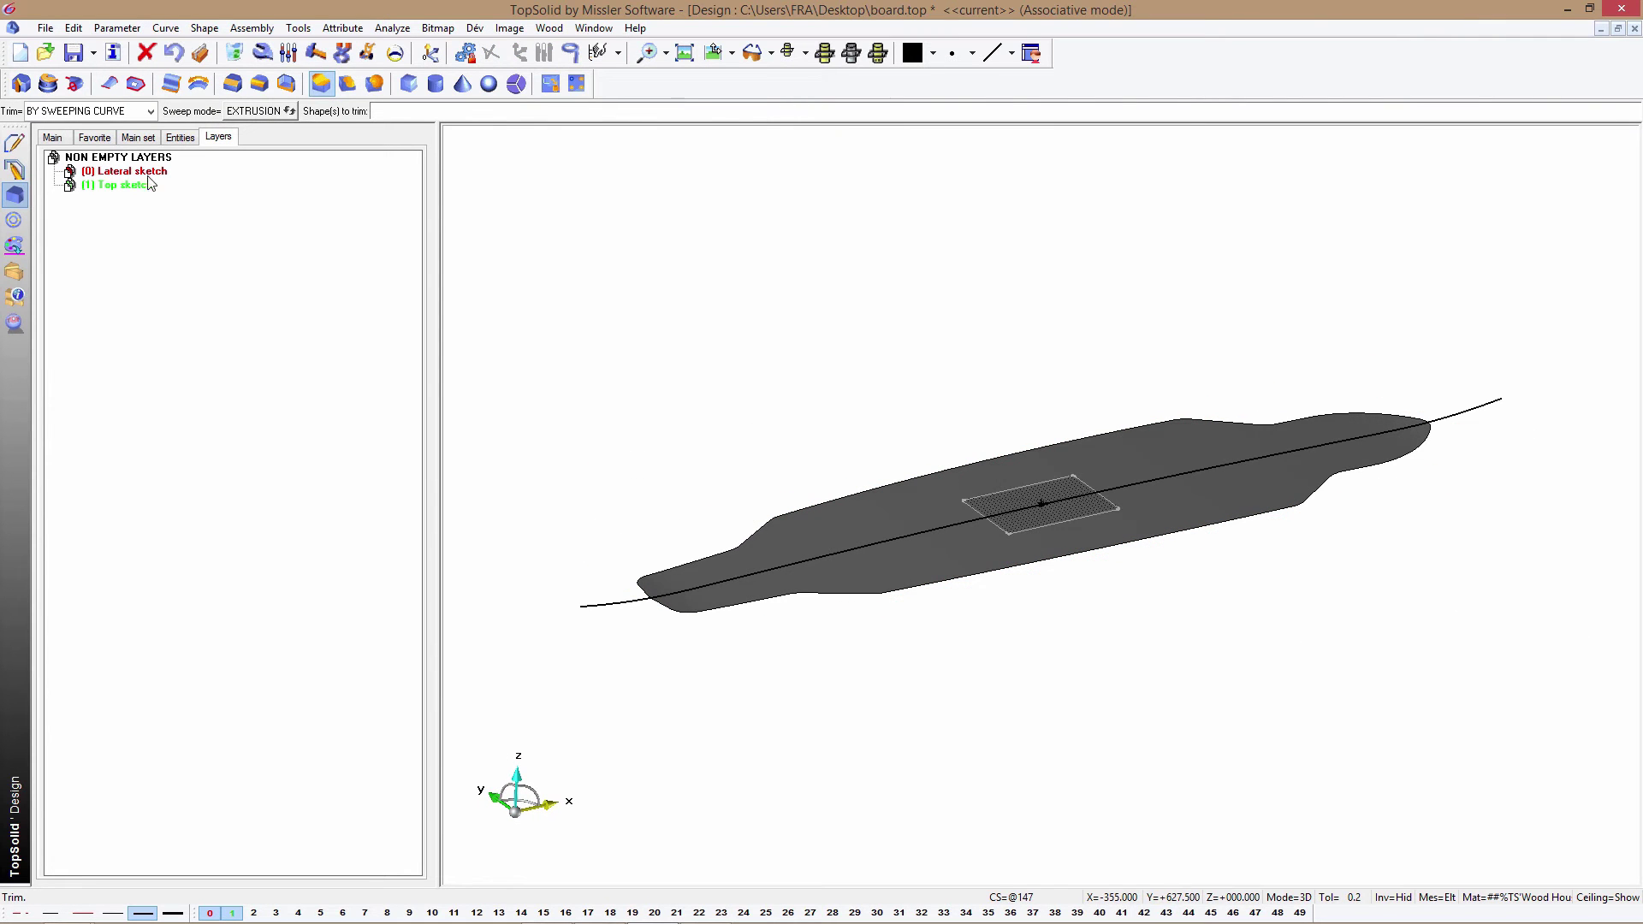
left_click(180, 137)
right_click(111, 225)
- Hide the sketch, colour the deck outline and guide curve green, and show the layers list
left_click(182, 316)
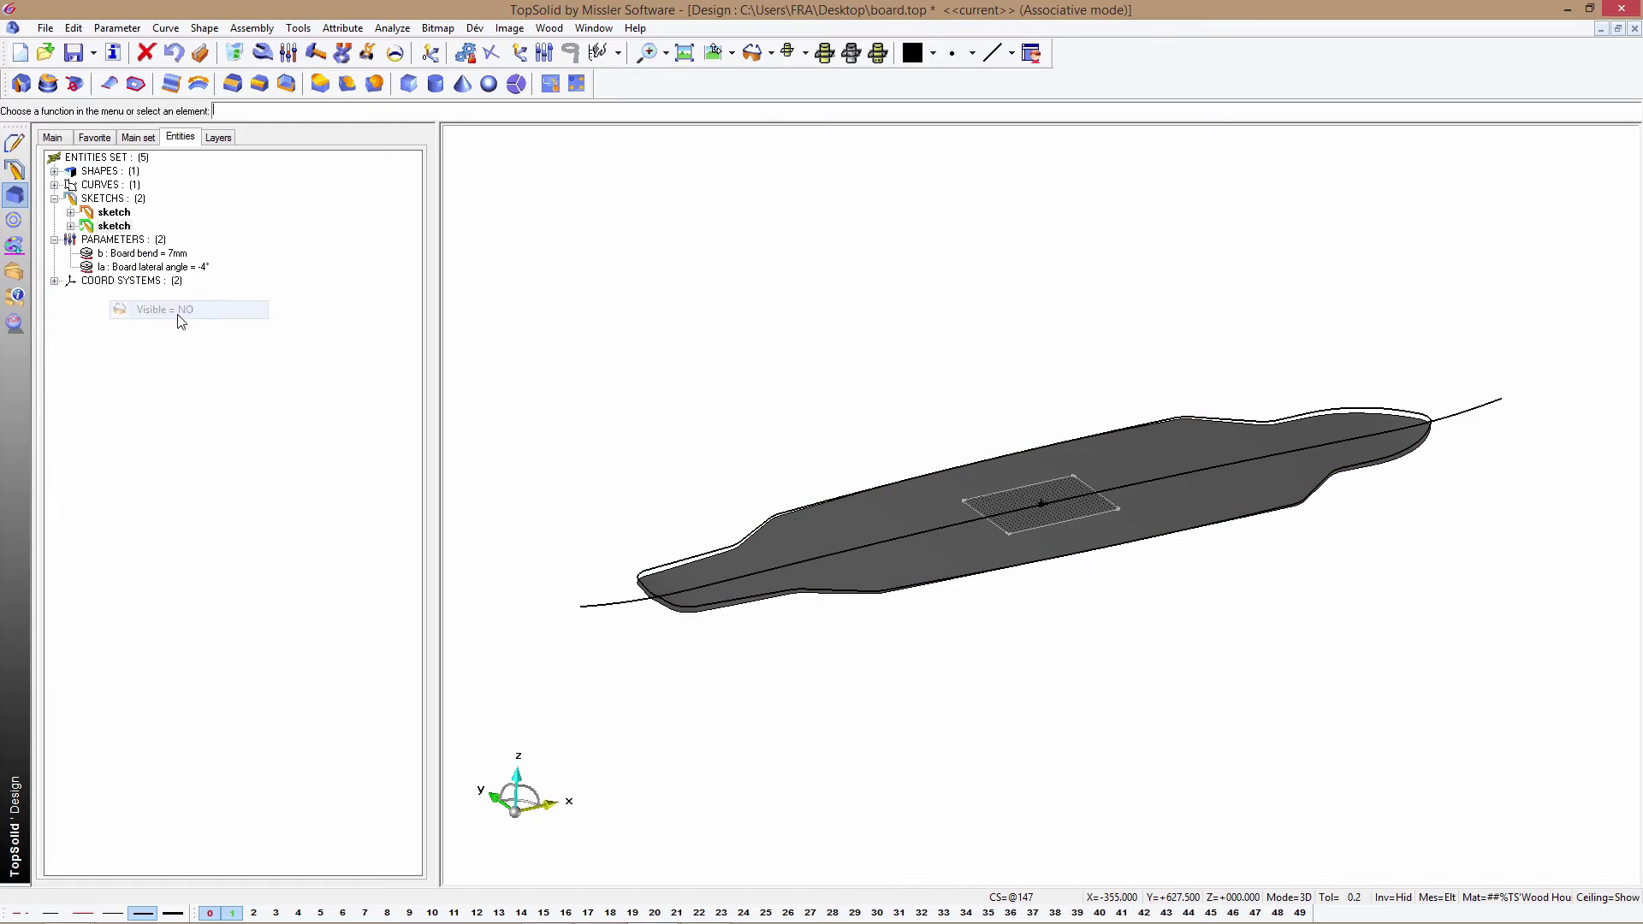
left_click(933, 53)
left_click(937, 120)
left_click(783, 504)
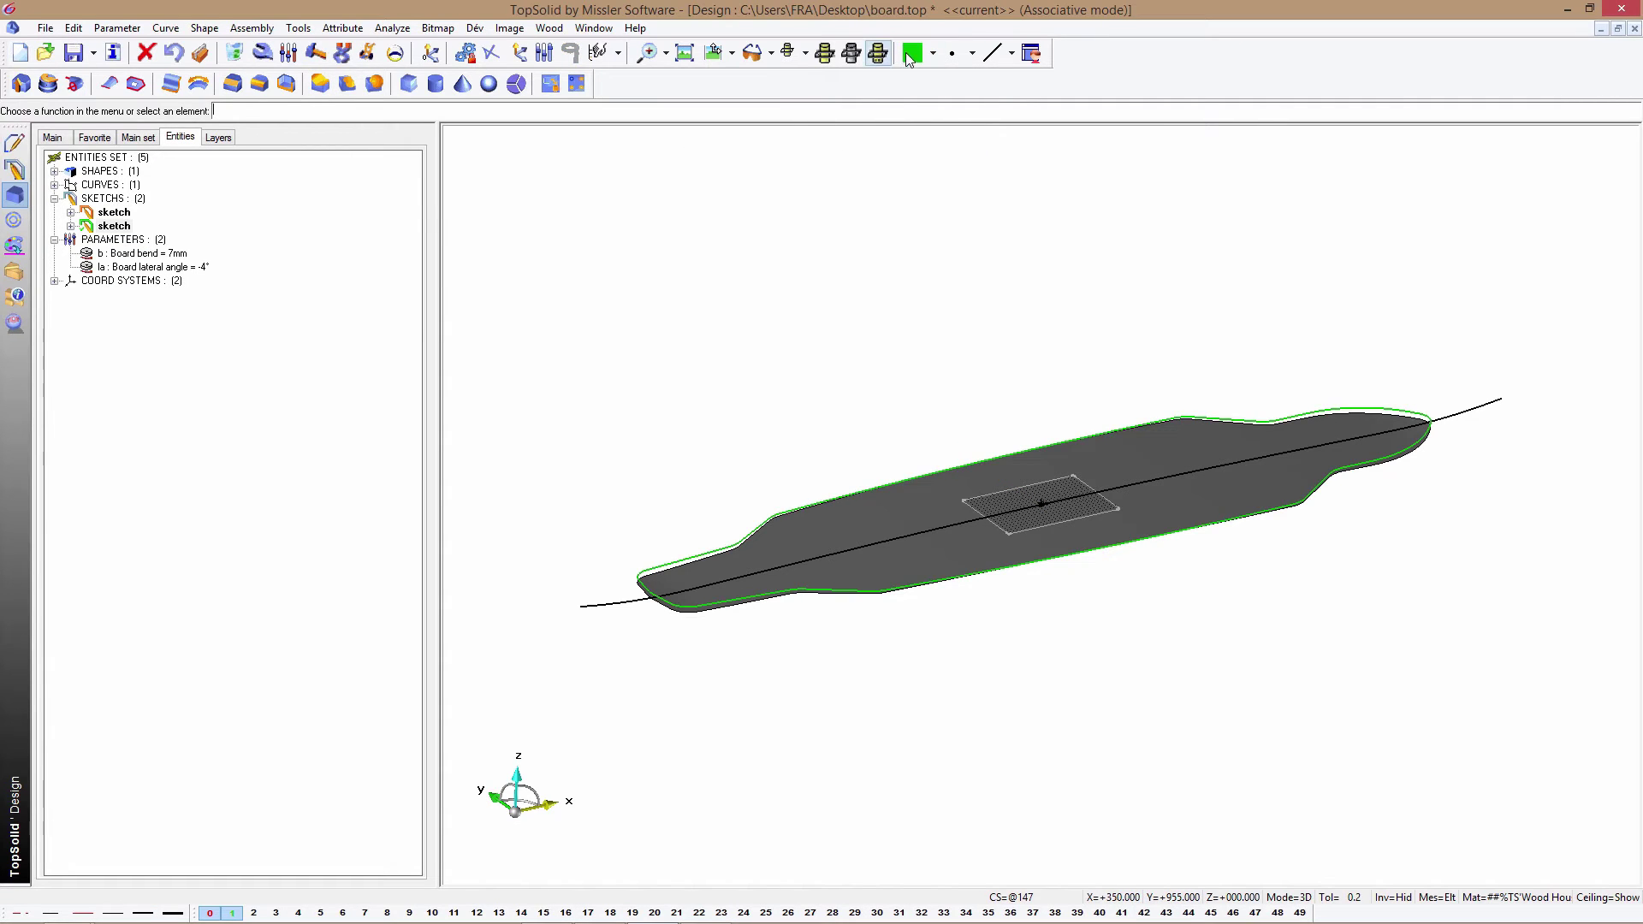
left_click(615, 605)
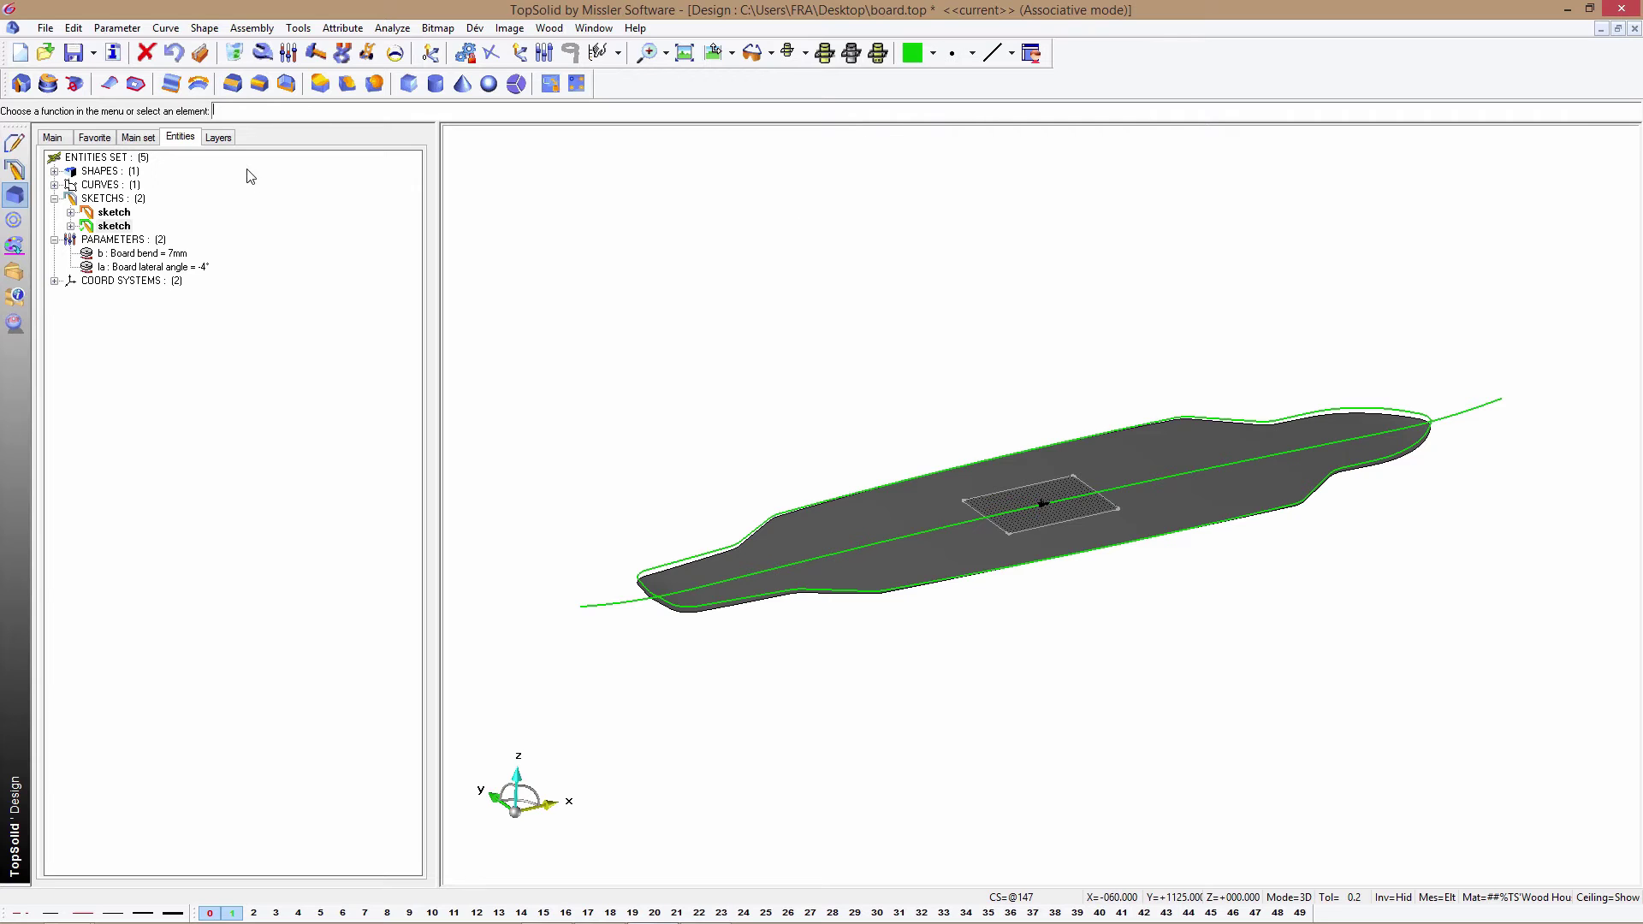
left_click(218, 137)
right_click(82, 194)
- Add layer 2 named Datums and make magenta the current colour
left_click(120, 244)
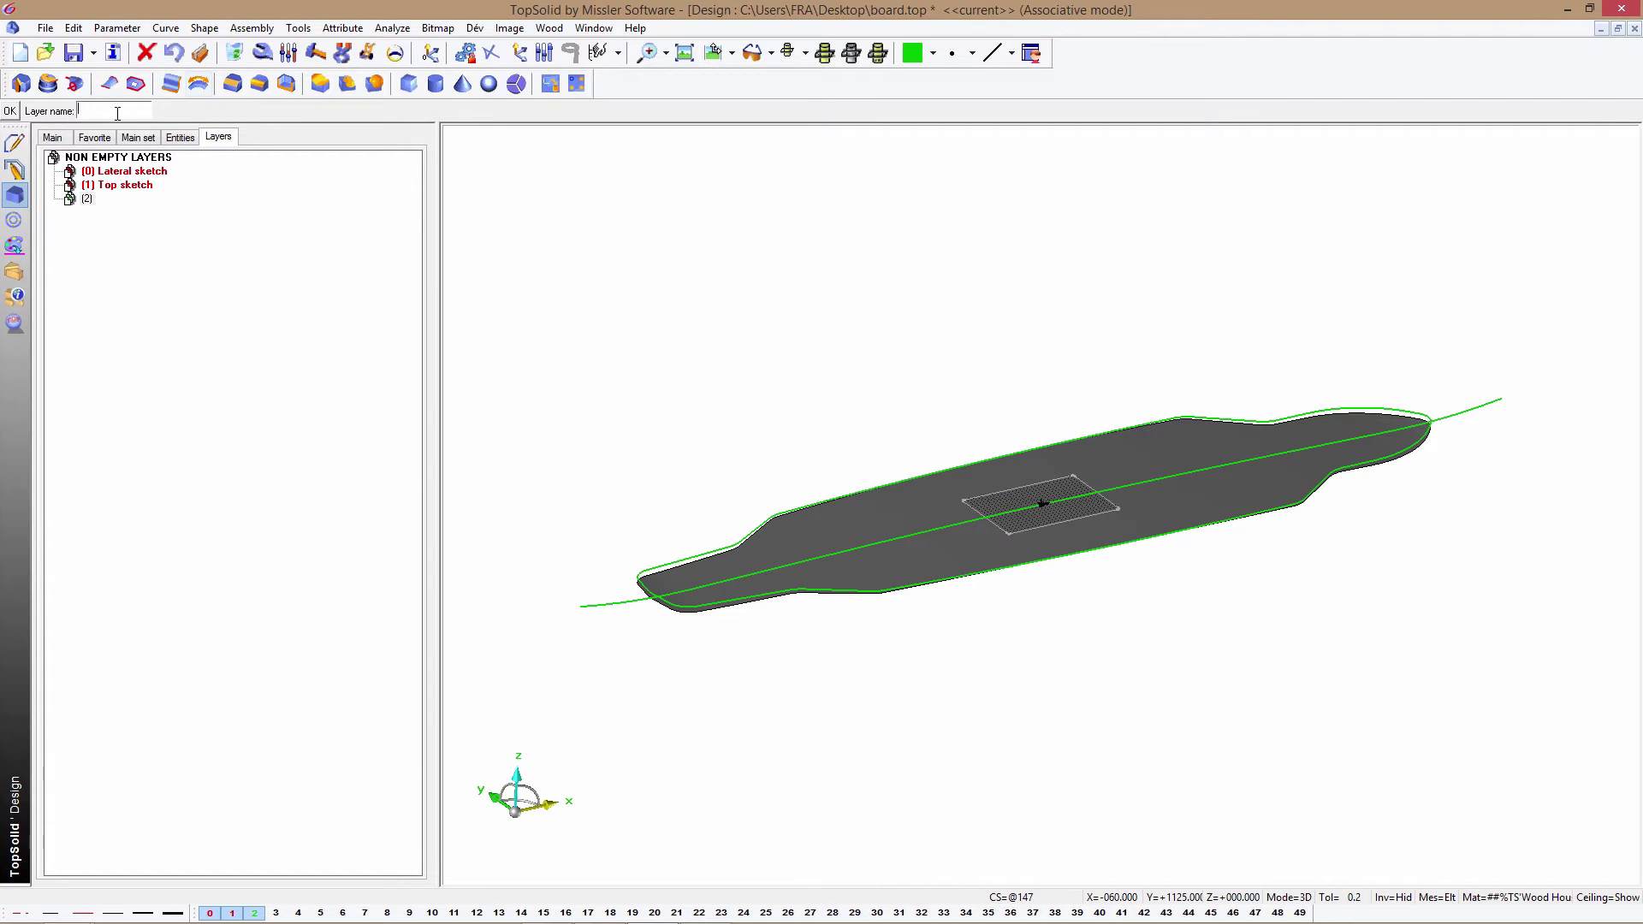
type("Deform")
key("Return")
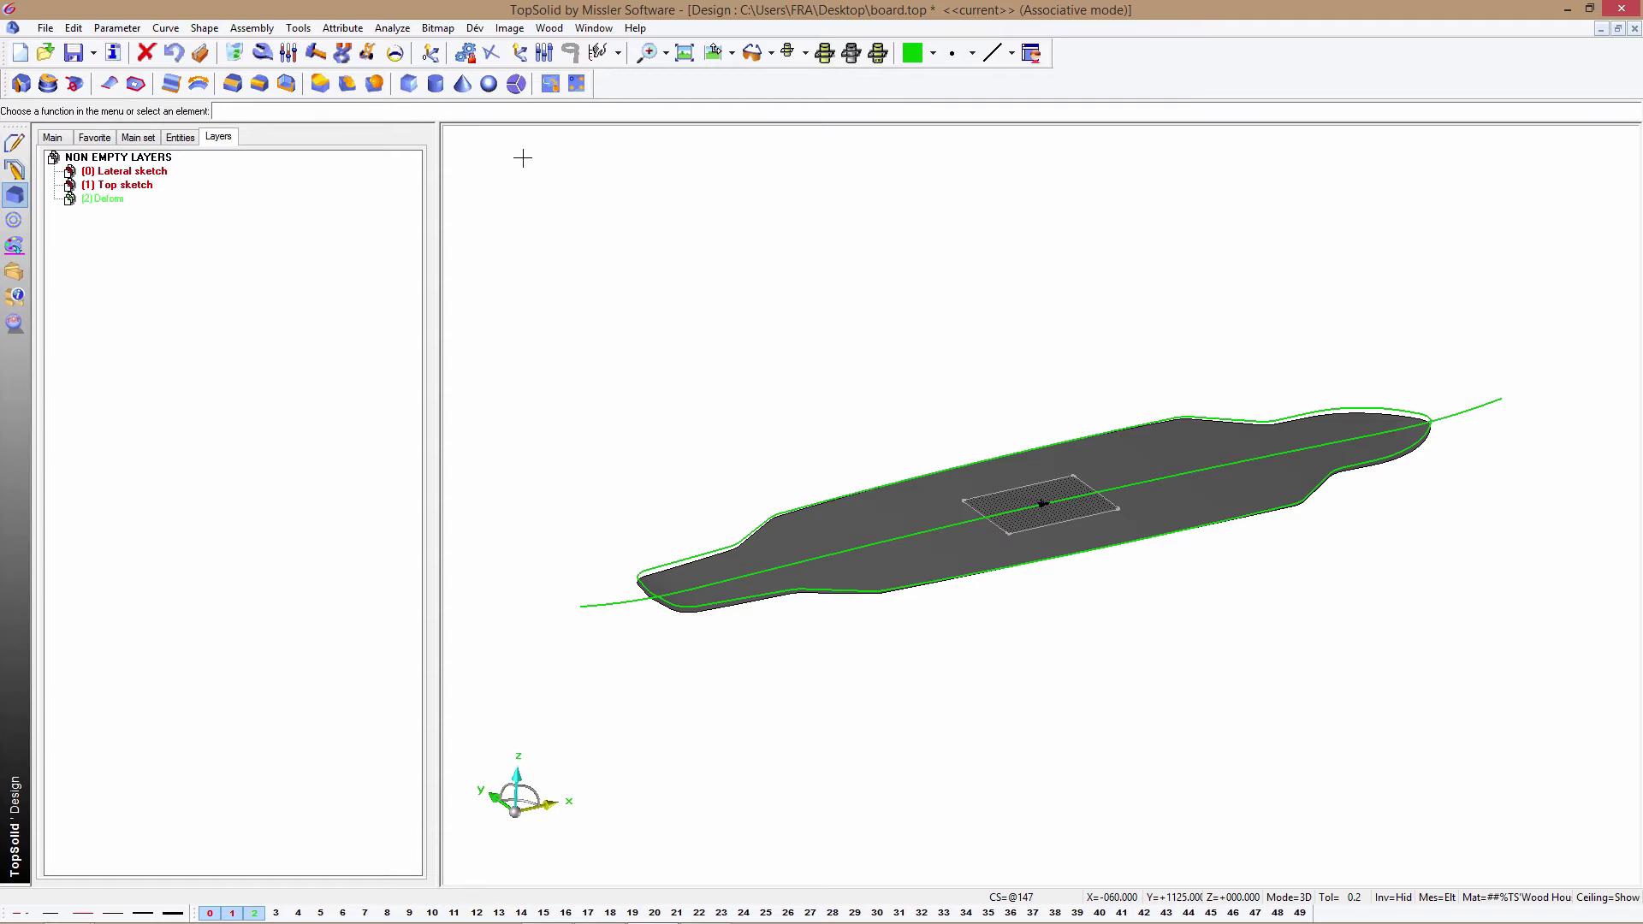
left_click(910, 54)
left_click(961, 162)
- Place coordinate systems offset 150 to either side of the board's centre
left_click(297, 27)
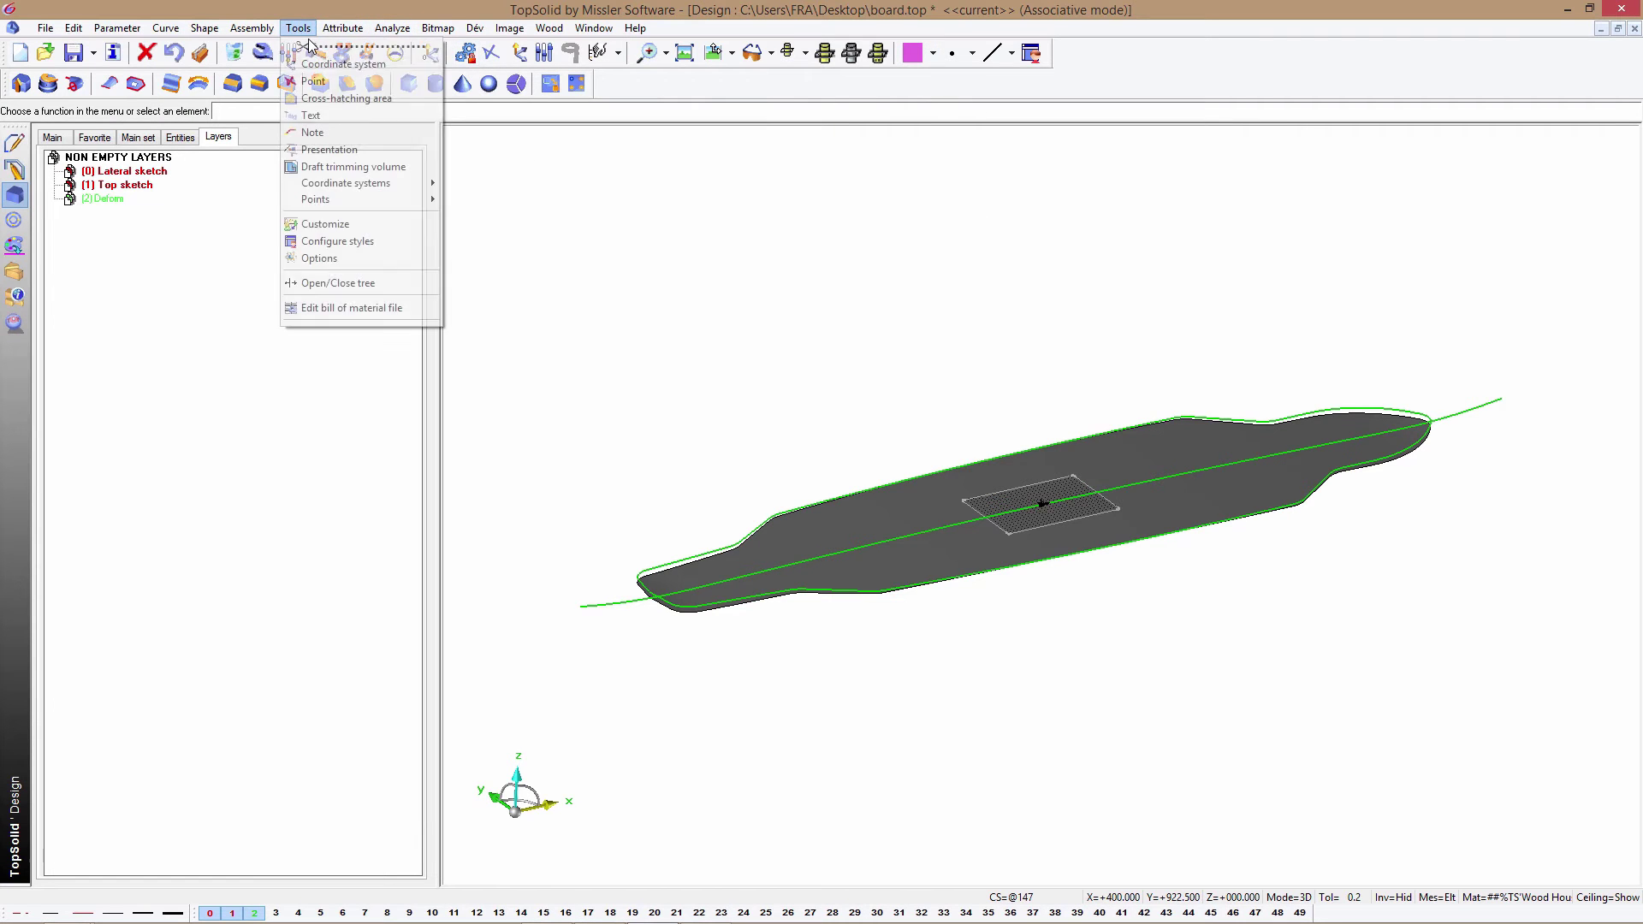
left_click(338, 178)
scroll(1010, 506, "up", 2)
scroll(1001, 507, "up", 3)
scroll(993, 509, "up", 2)
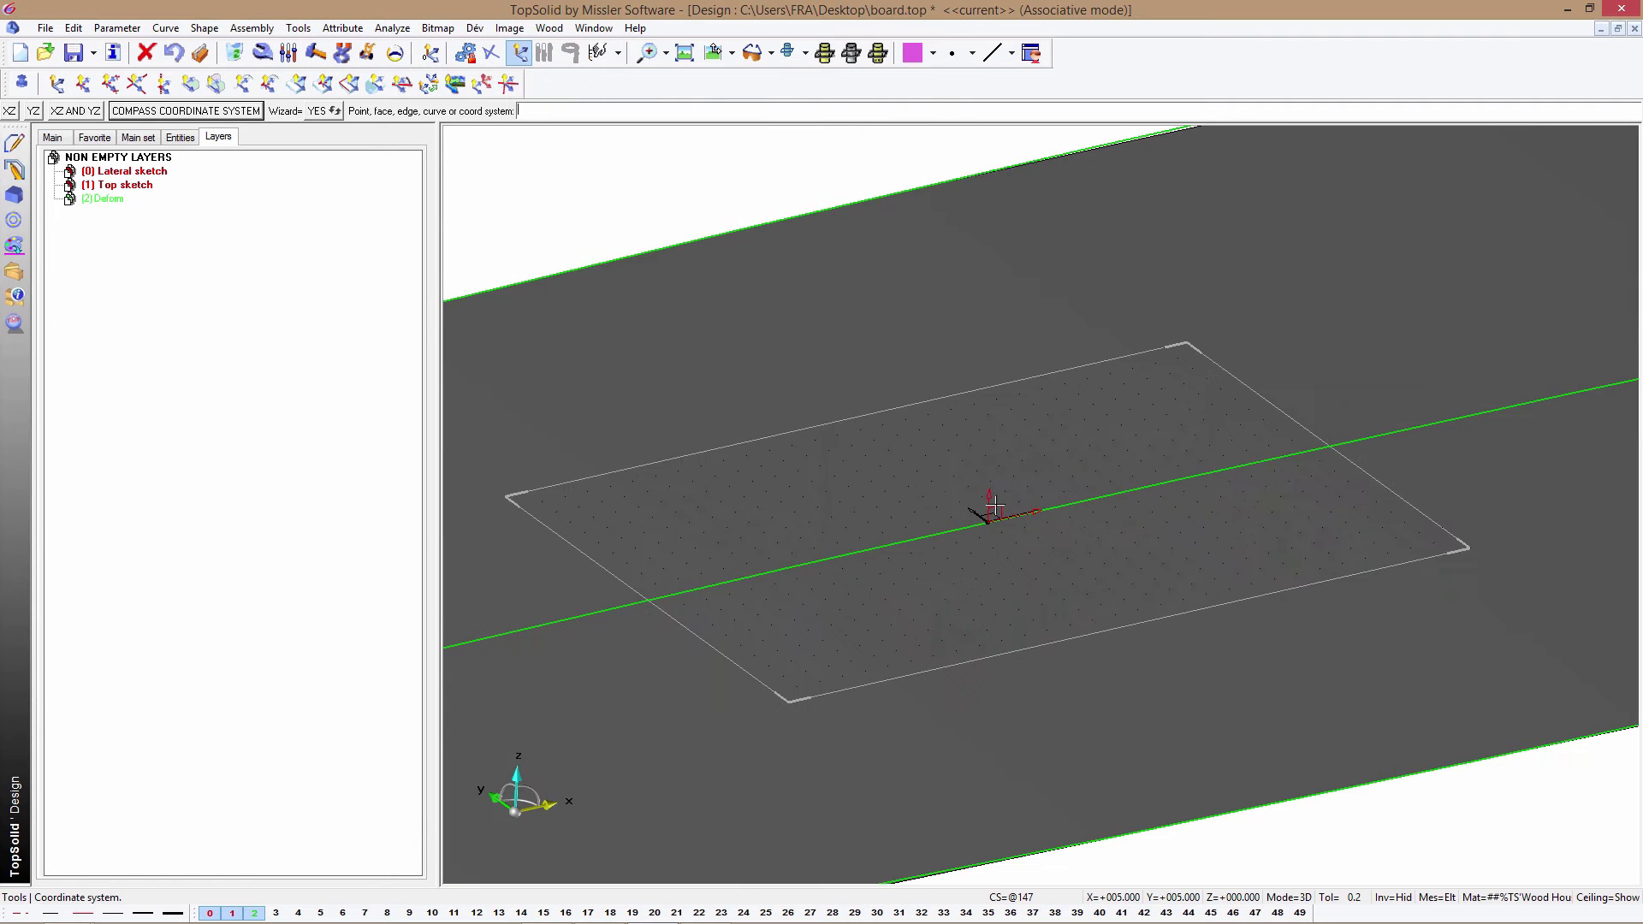
left_click(969, 507)
key("Return")
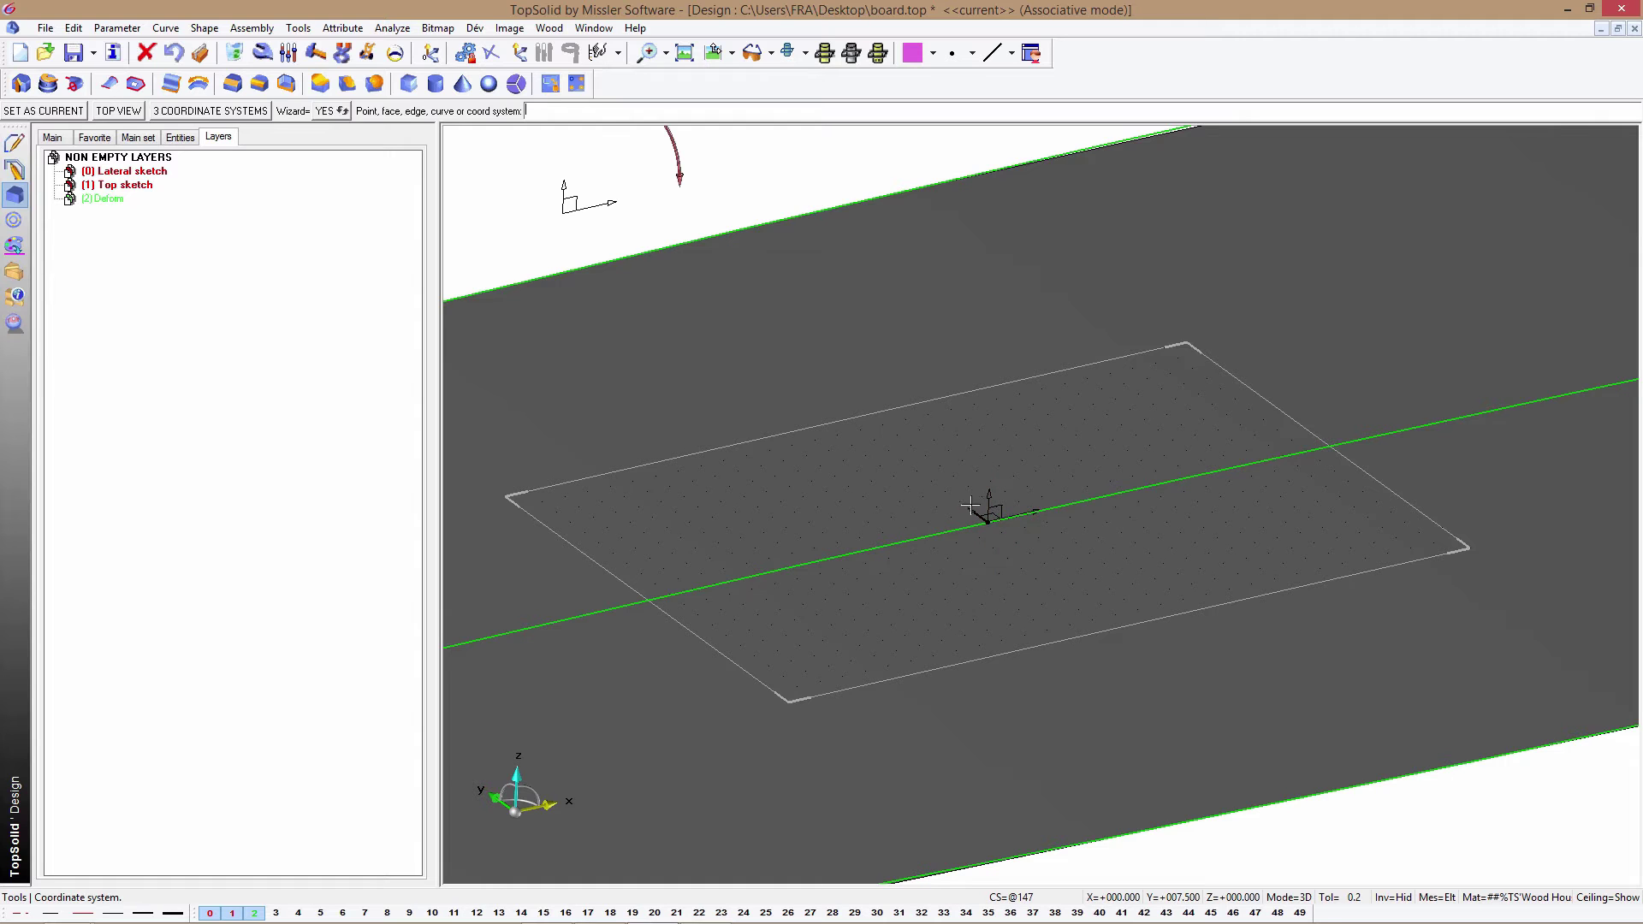
type("150")
key("Return")
scroll(1013, 534, "down", 3)
scroll(1015, 532, "down", 2)
scroll(1015, 535, "down", 1)
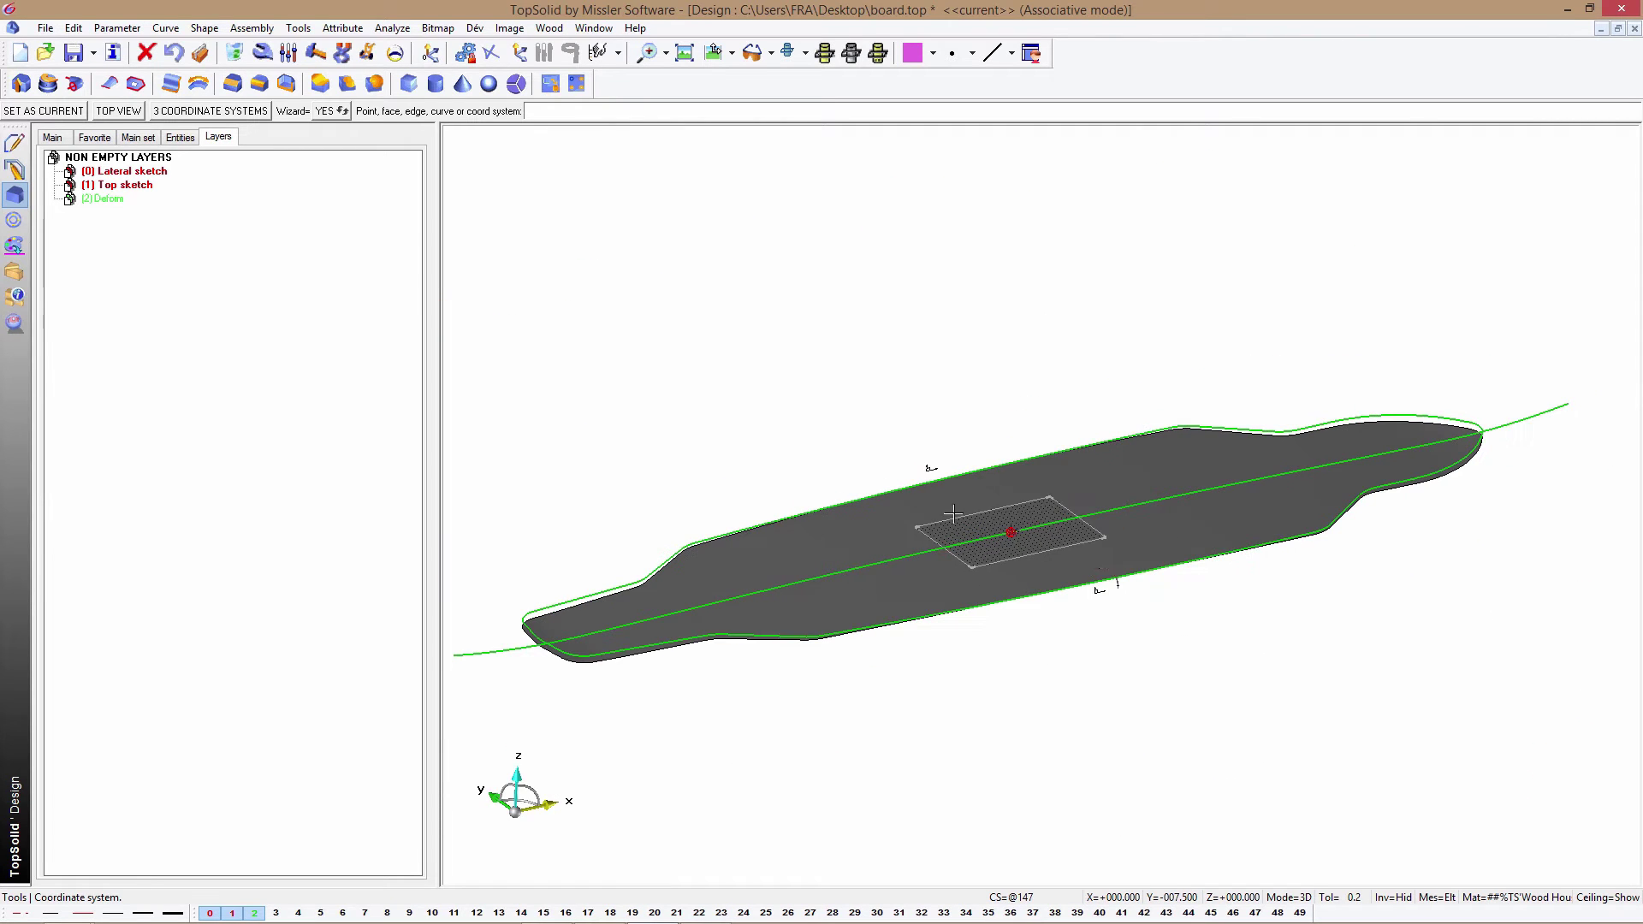
- Publish the planes on each side of the board as p1 and p2
left_click(13, 225)
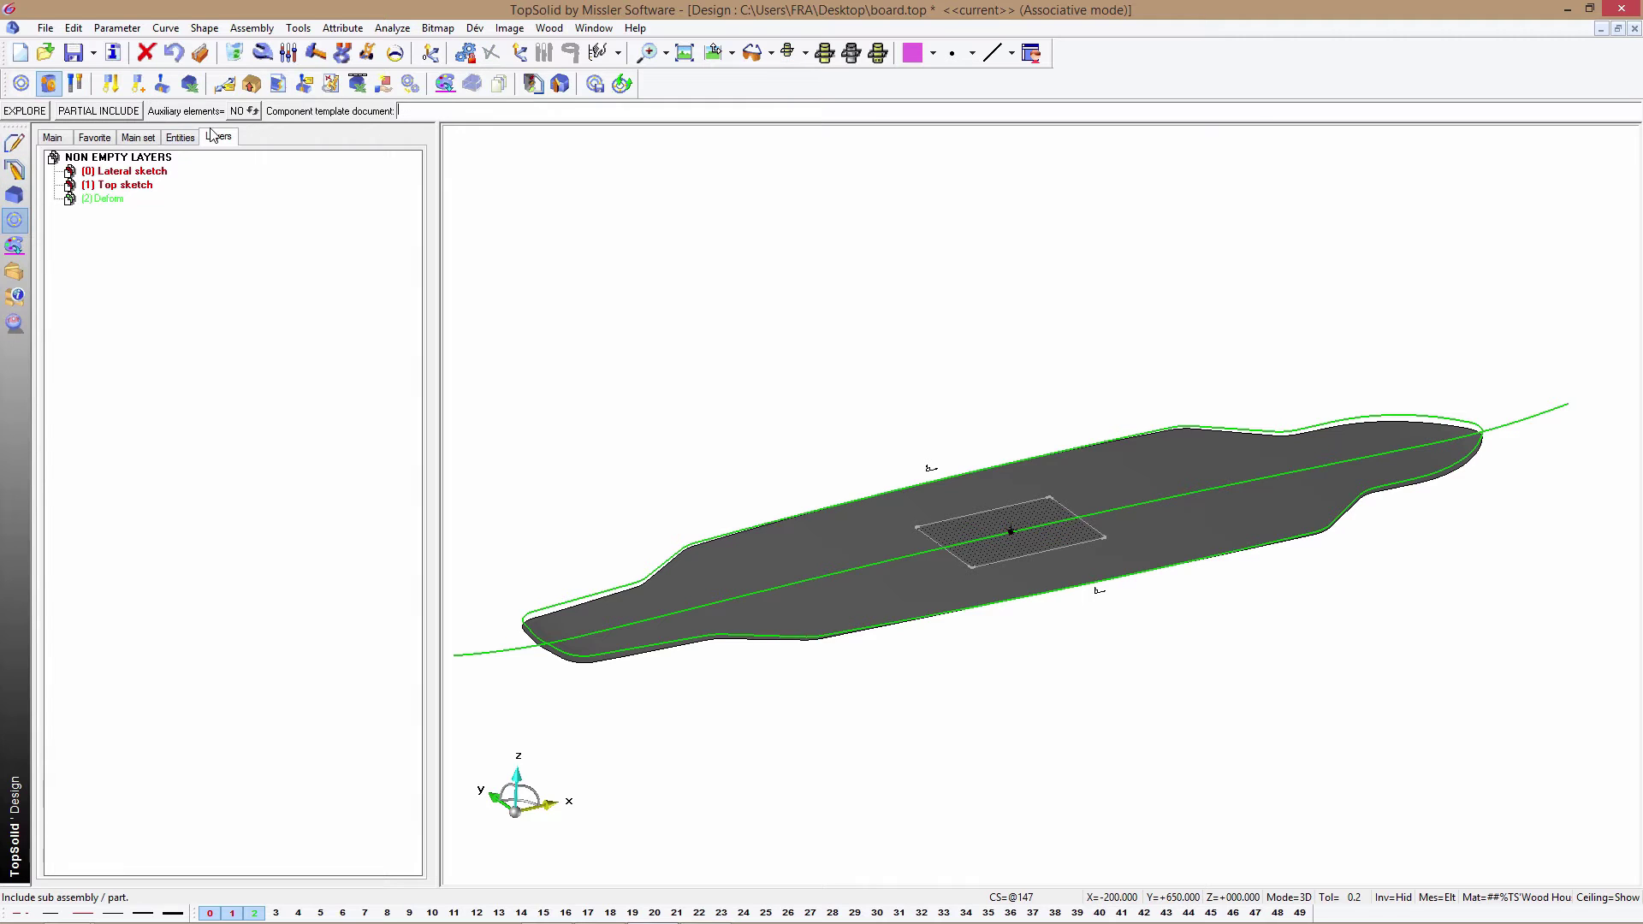
left_click(385, 83)
left_click(938, 470)
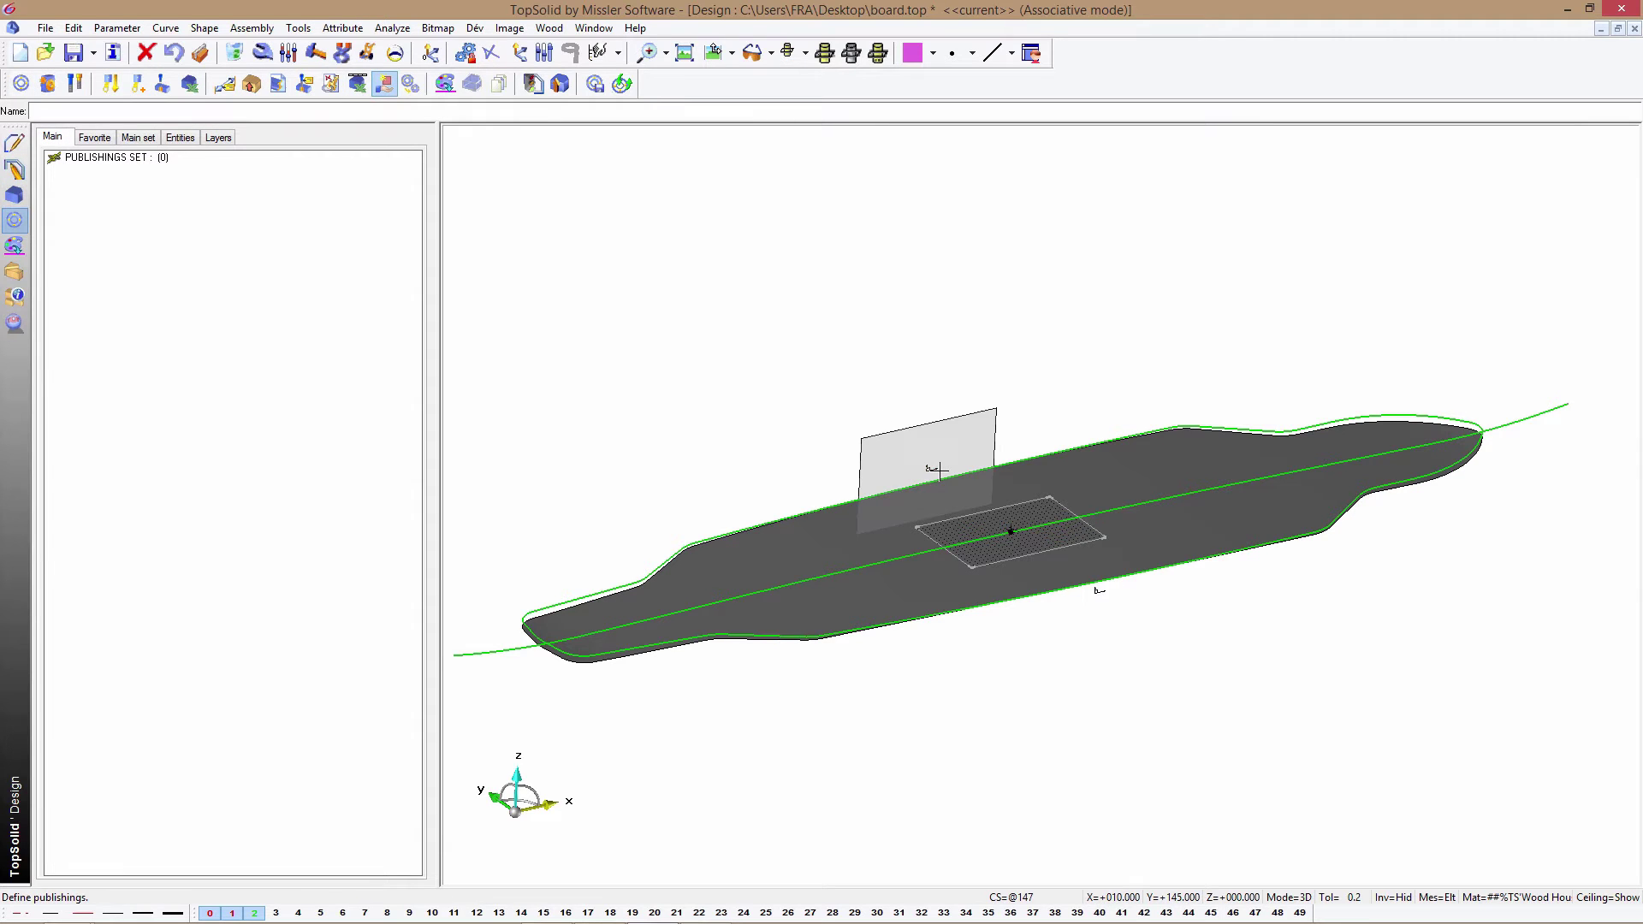
type("p1")
key("Return")
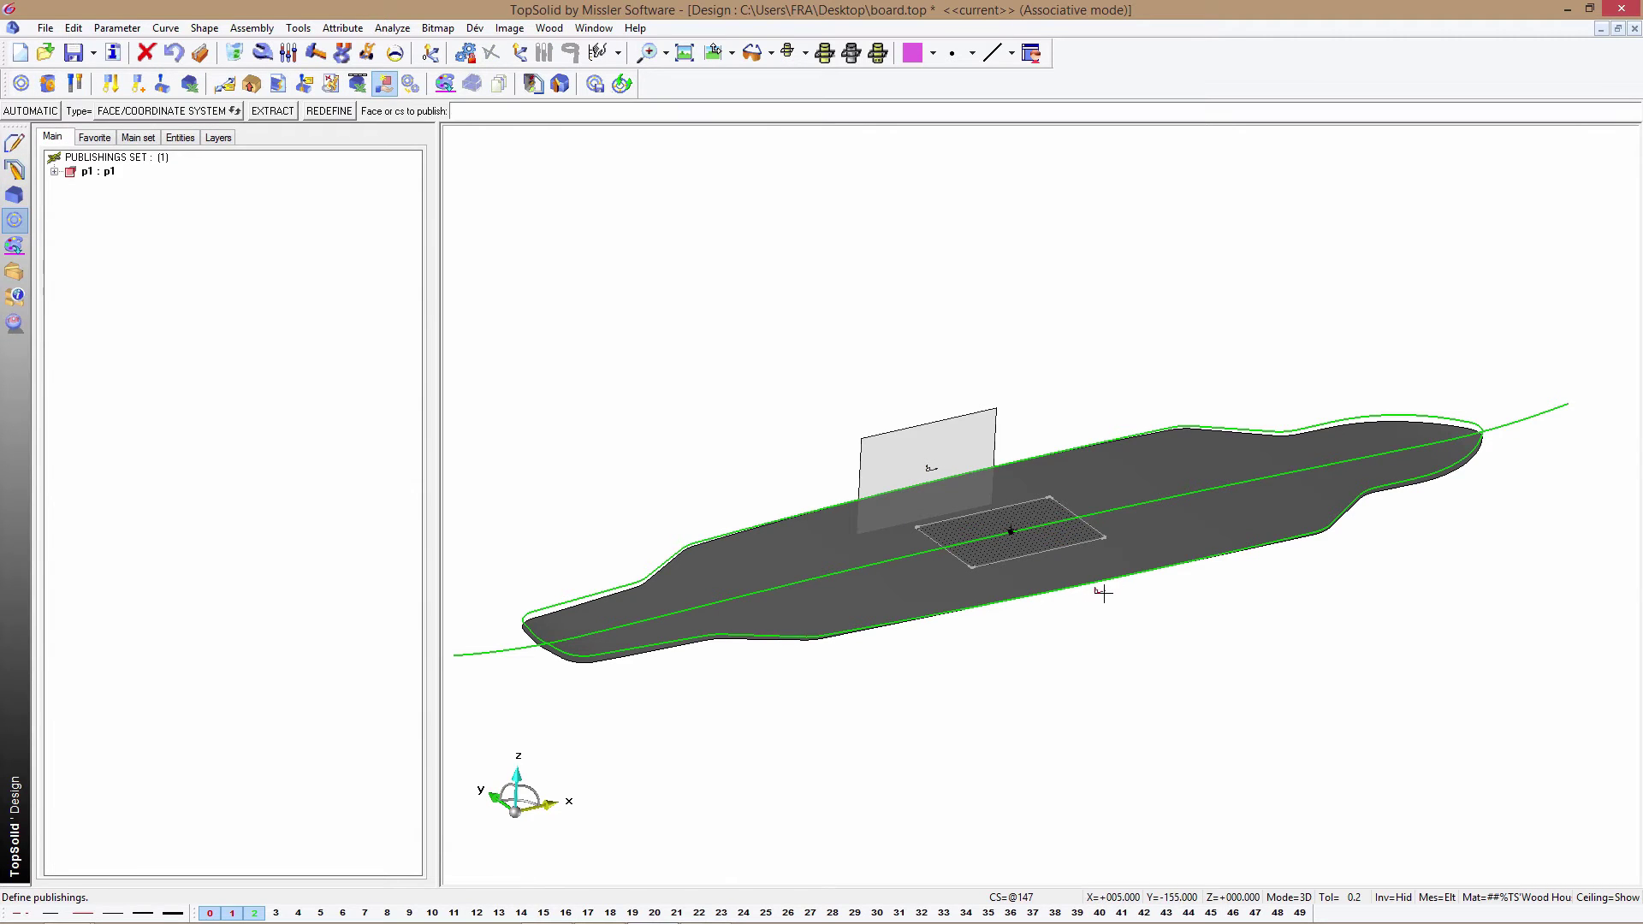
left_click(1103, 592)
key("Return")
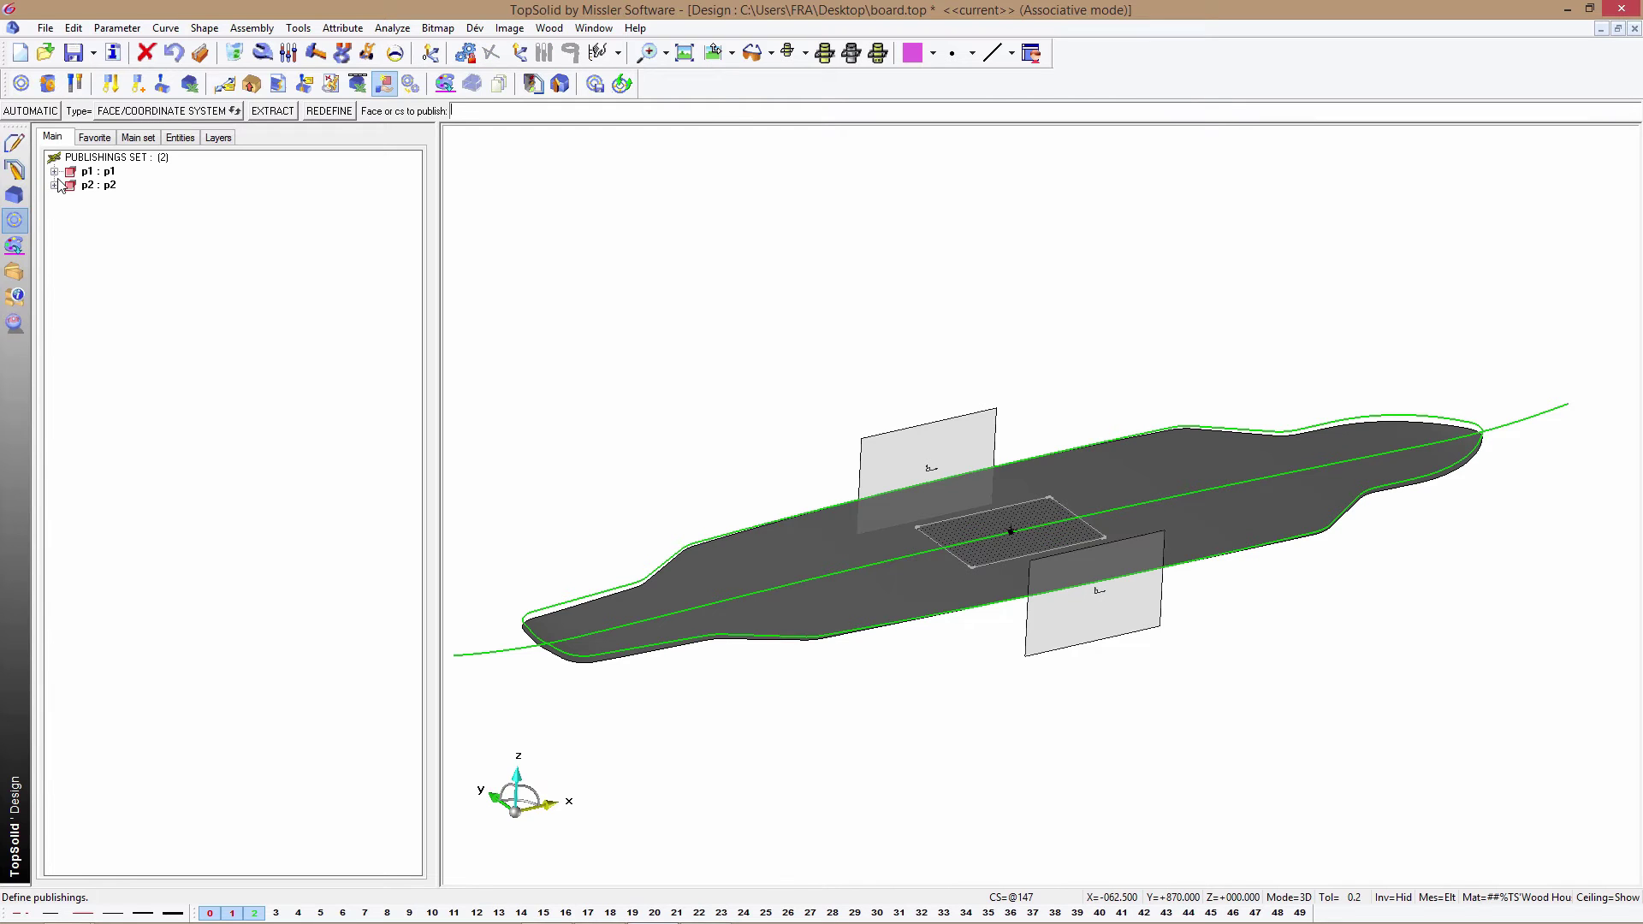
left_click(15, 195)
- Split the display into an isometric view and a side-on view of the board
left_click(200, 87)
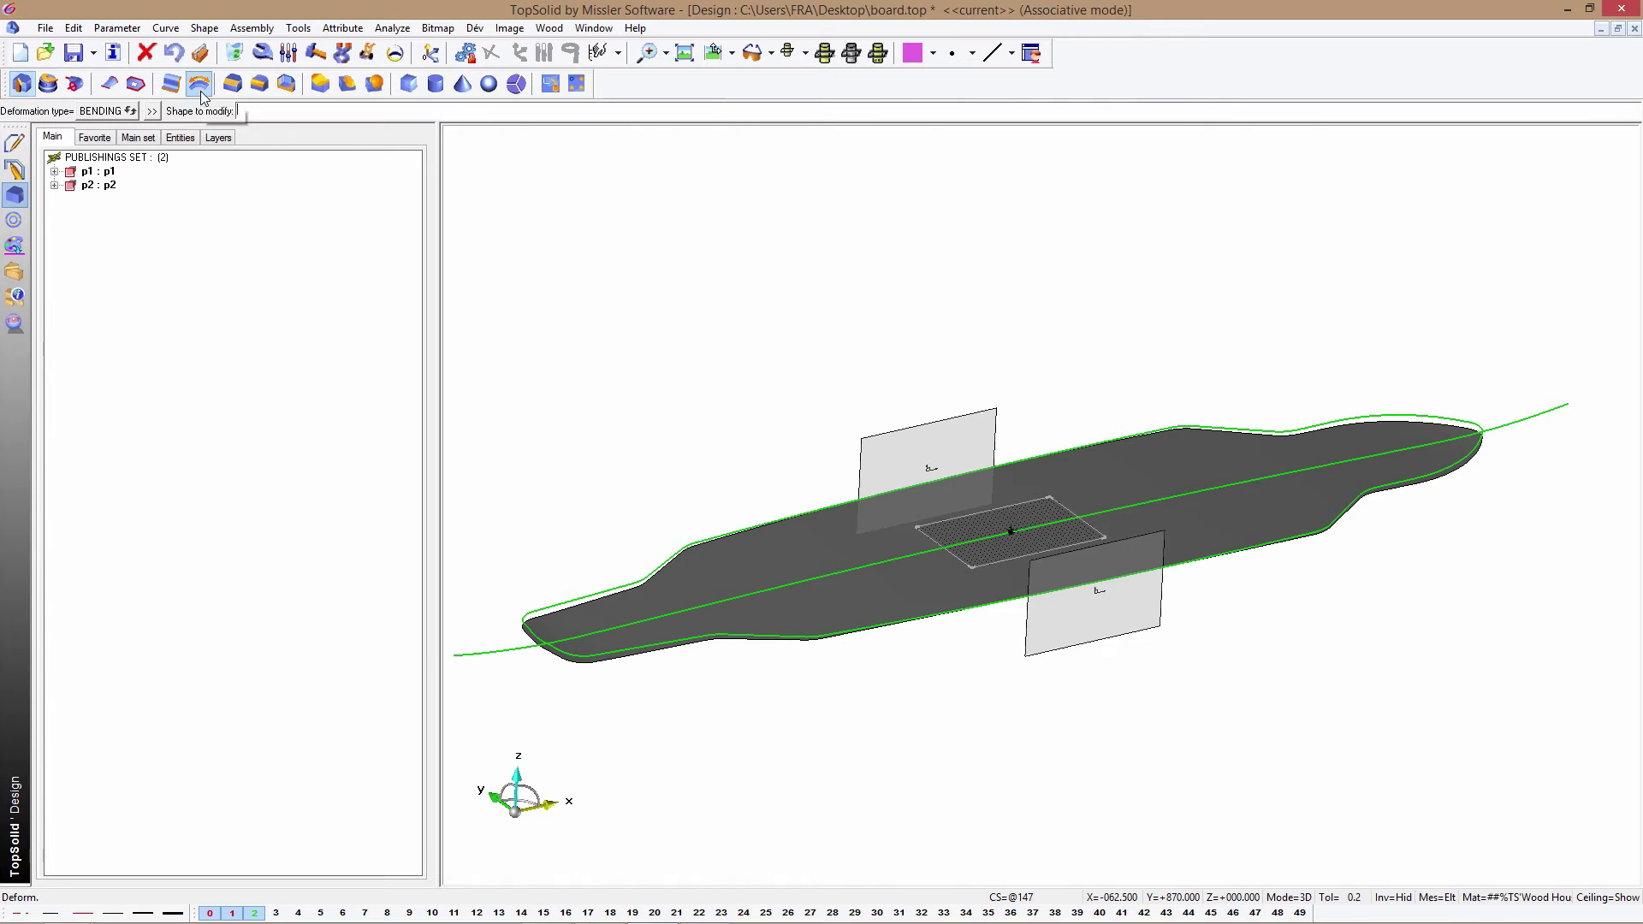
right_click(529, 127)
left_click(622, 200)
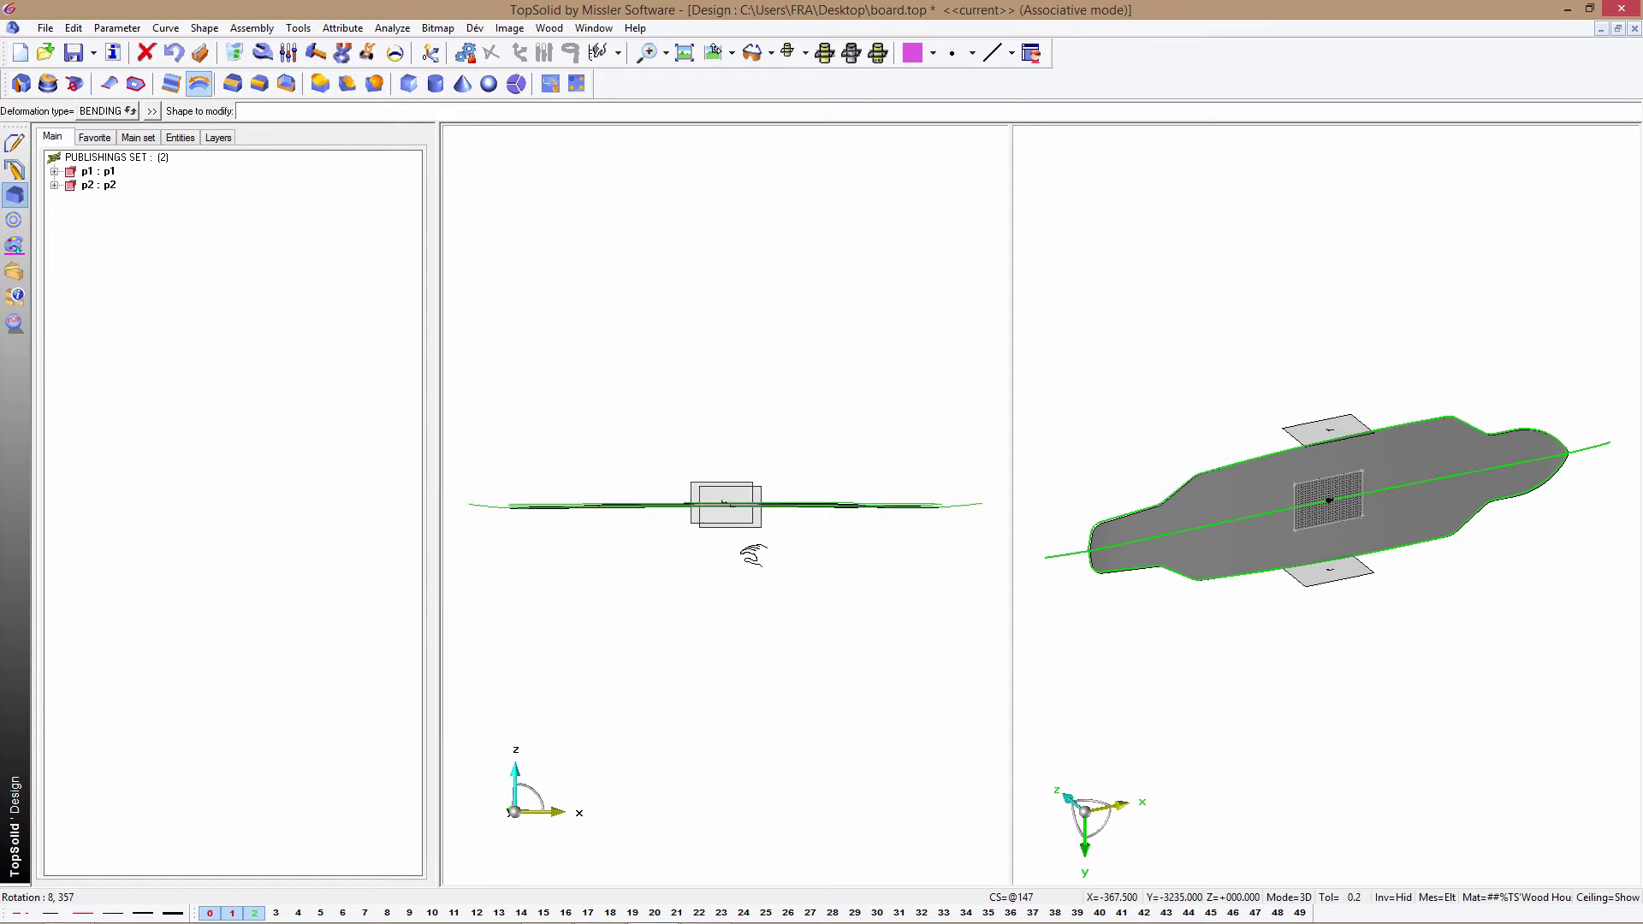
middle_click_drag(790, 521, 787, 572)
scroll(786, 572, "up", 3)
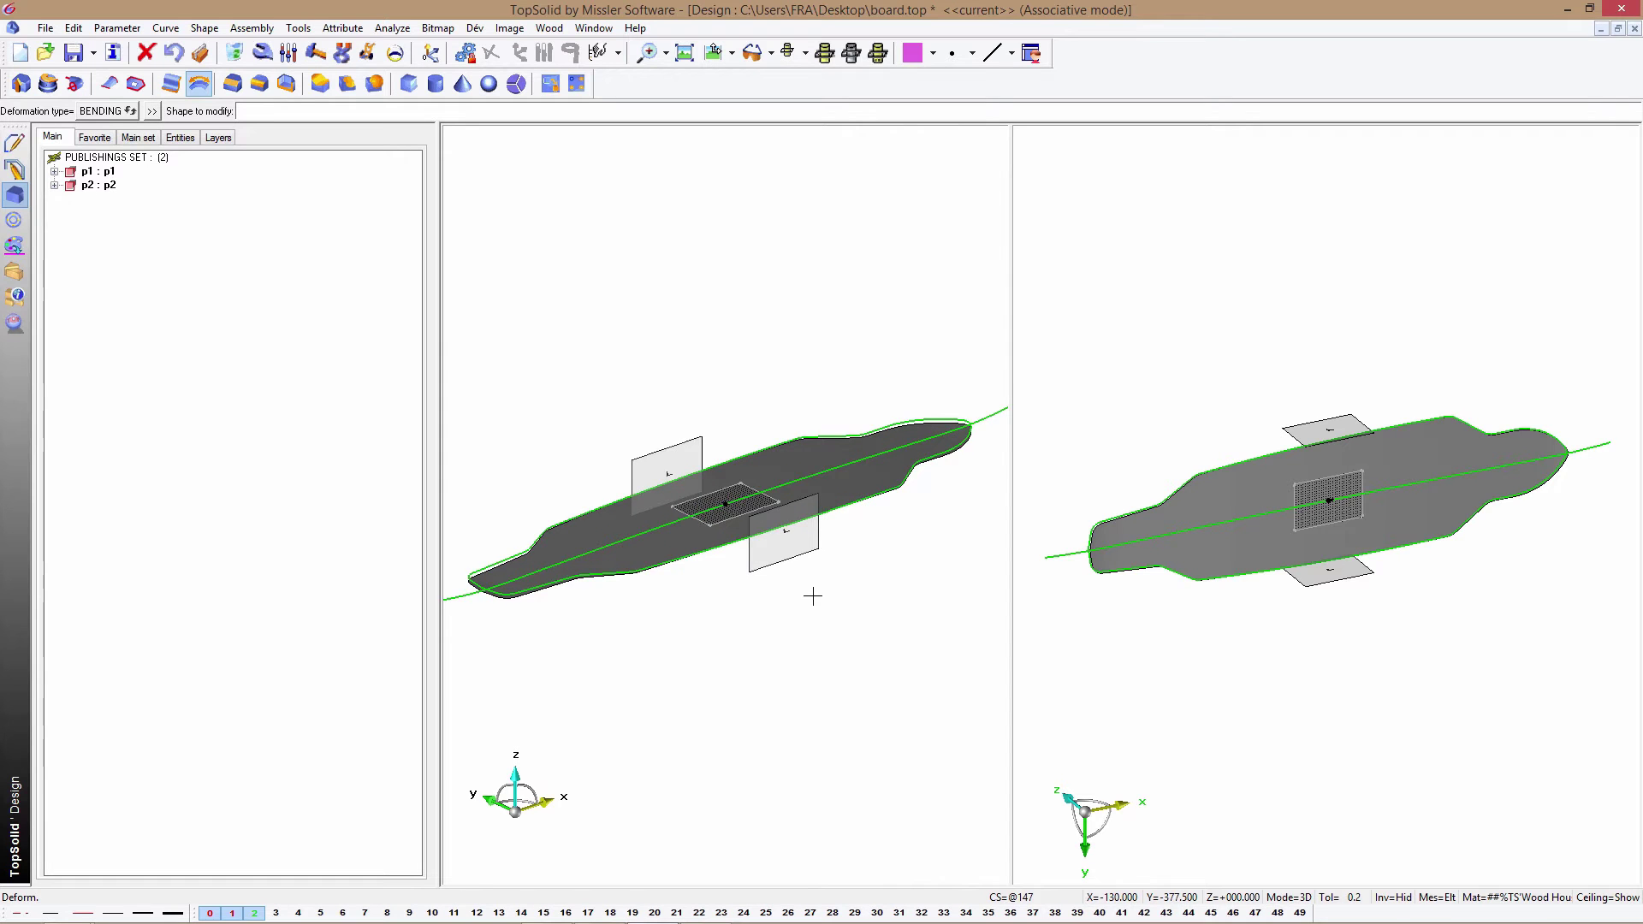
scroll(812, 597, "down", 1)
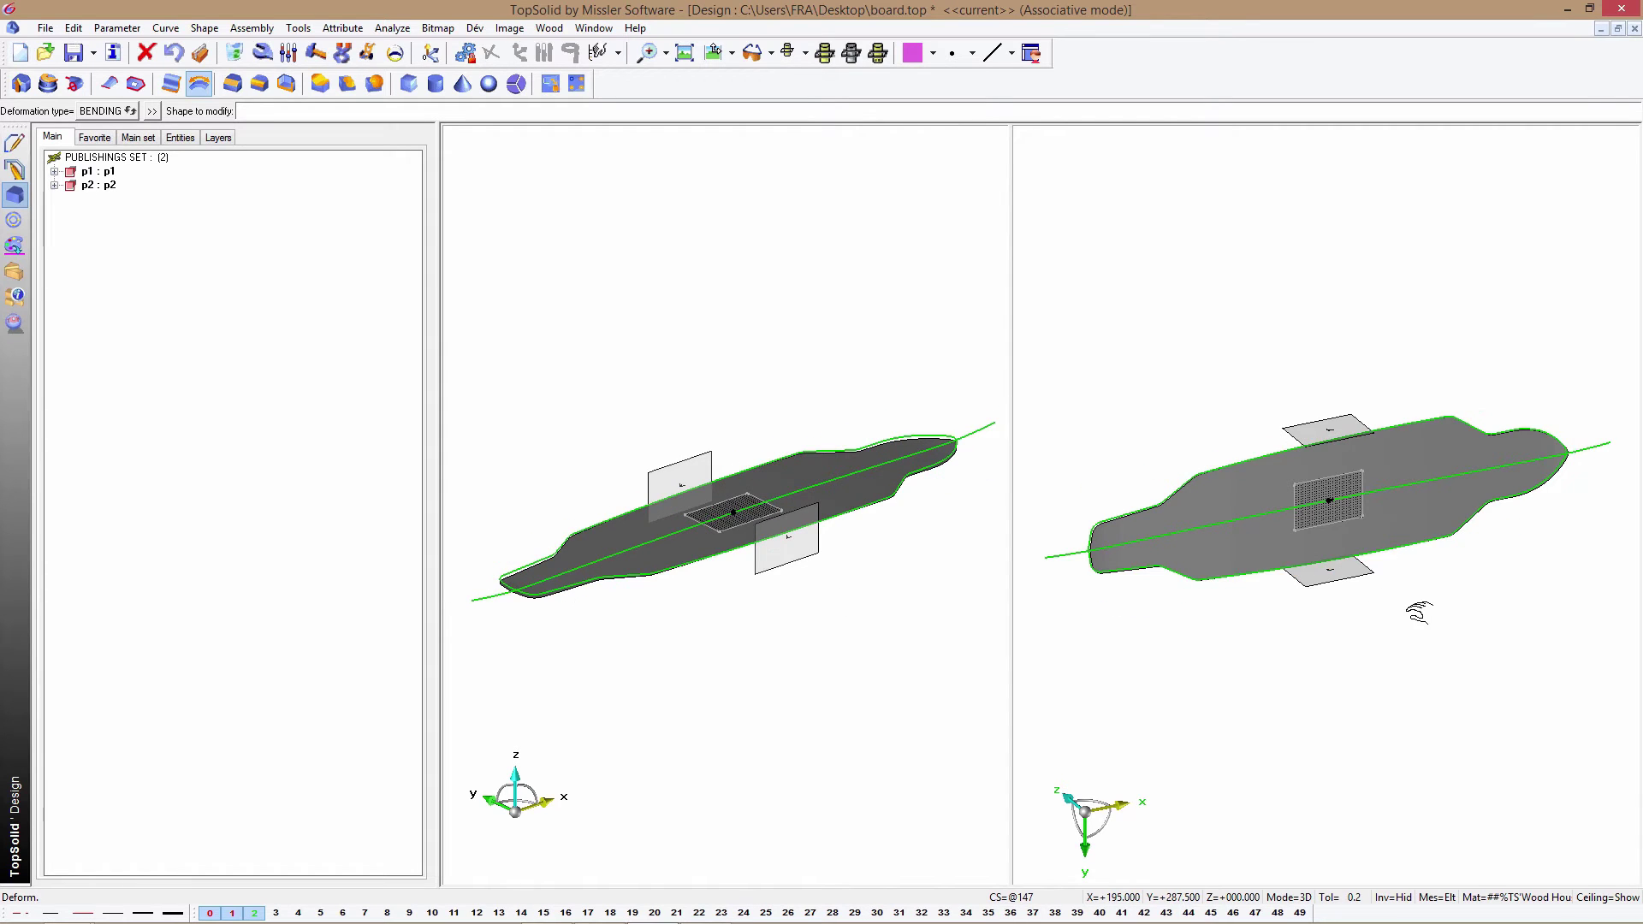
middle_click_drag(1412, 613, 1216, 743)
left_click(1143, 804)
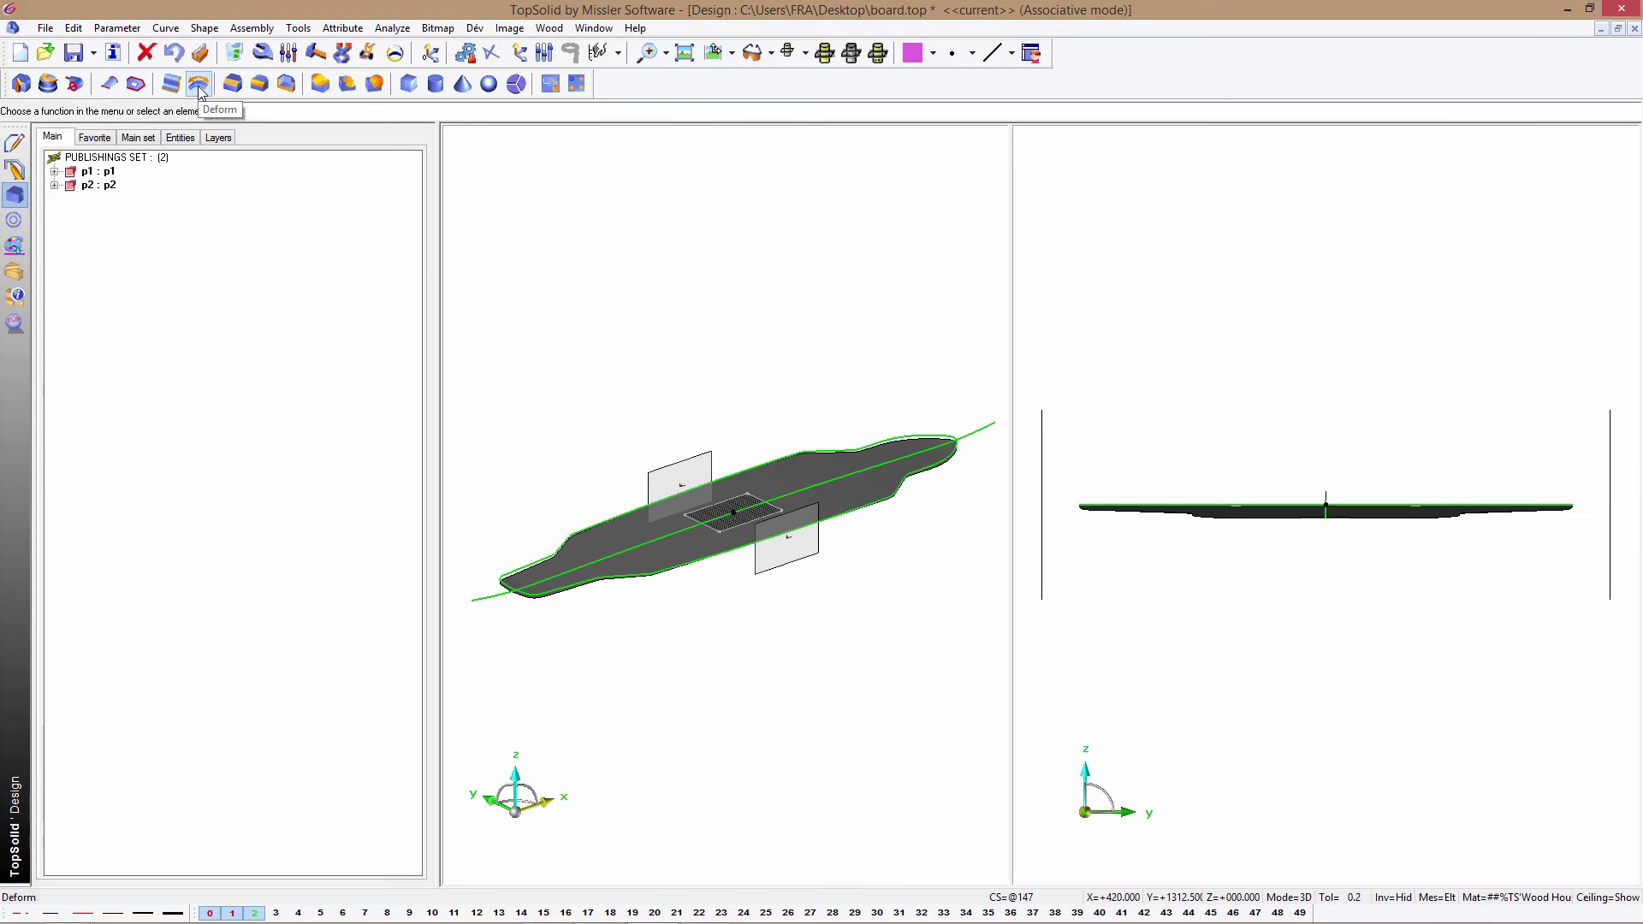
- Bend the board between planes p1 and p2 about the X axis by -6°
left_click(198, 86)
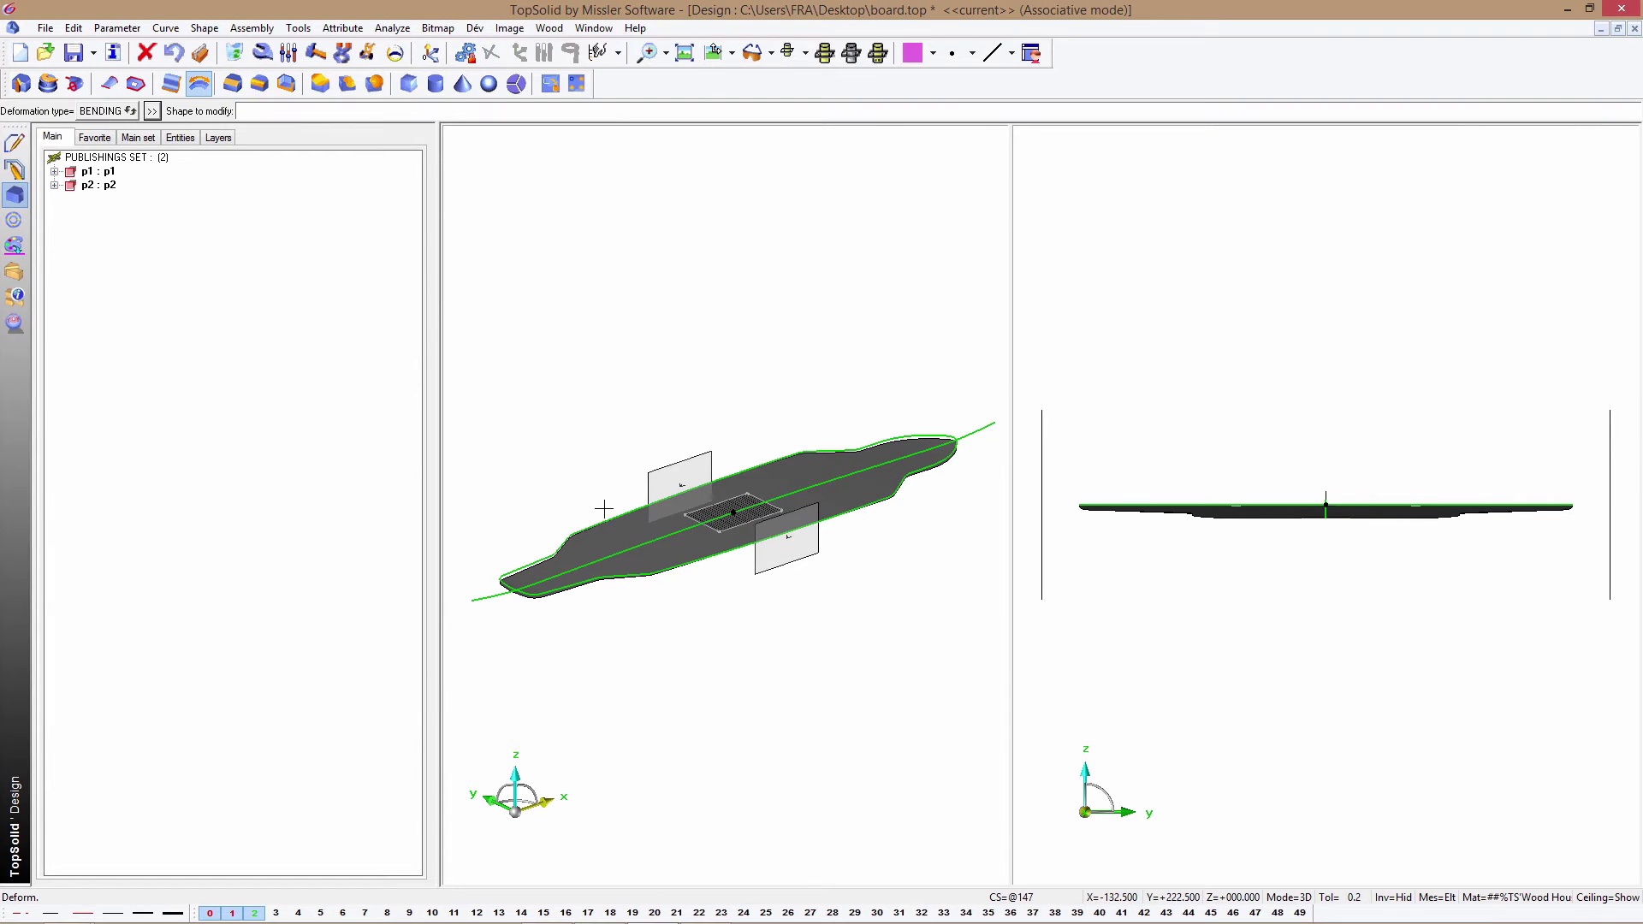
left_click(608, 536)
left_click(681, 494)
left_click(762, 553)
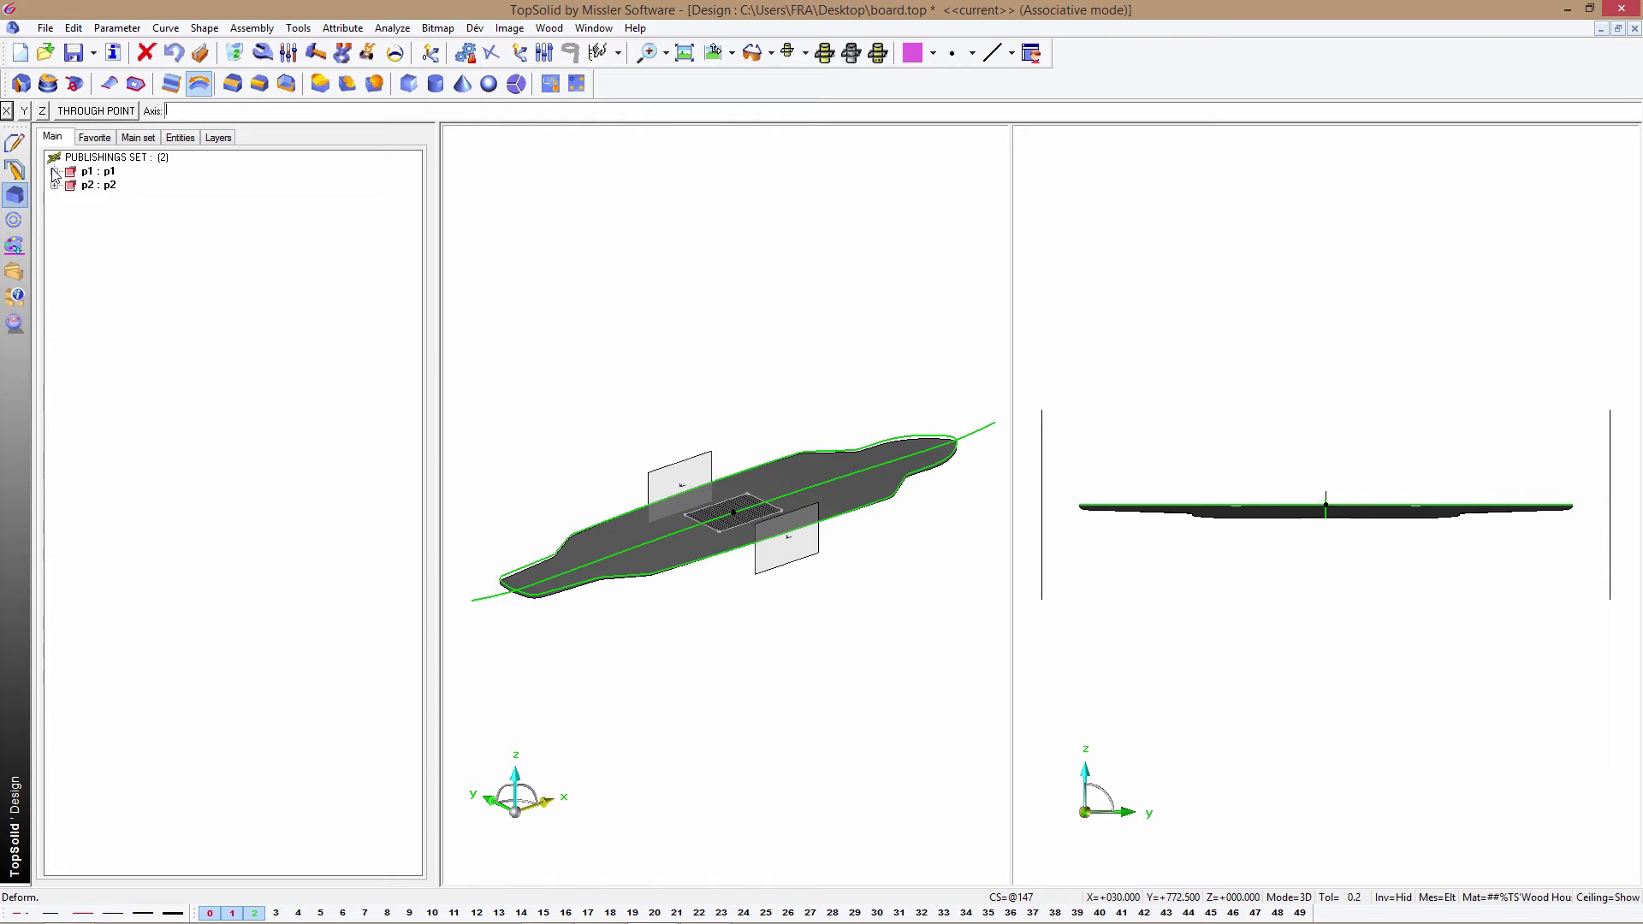
left_click(6, 111)
mouse_move(757, 421)
left_mouse_down()
mouse_move(758, 235)
mouse_move(821, 272)
mouse_move(775, 271)
left_mouse_up()
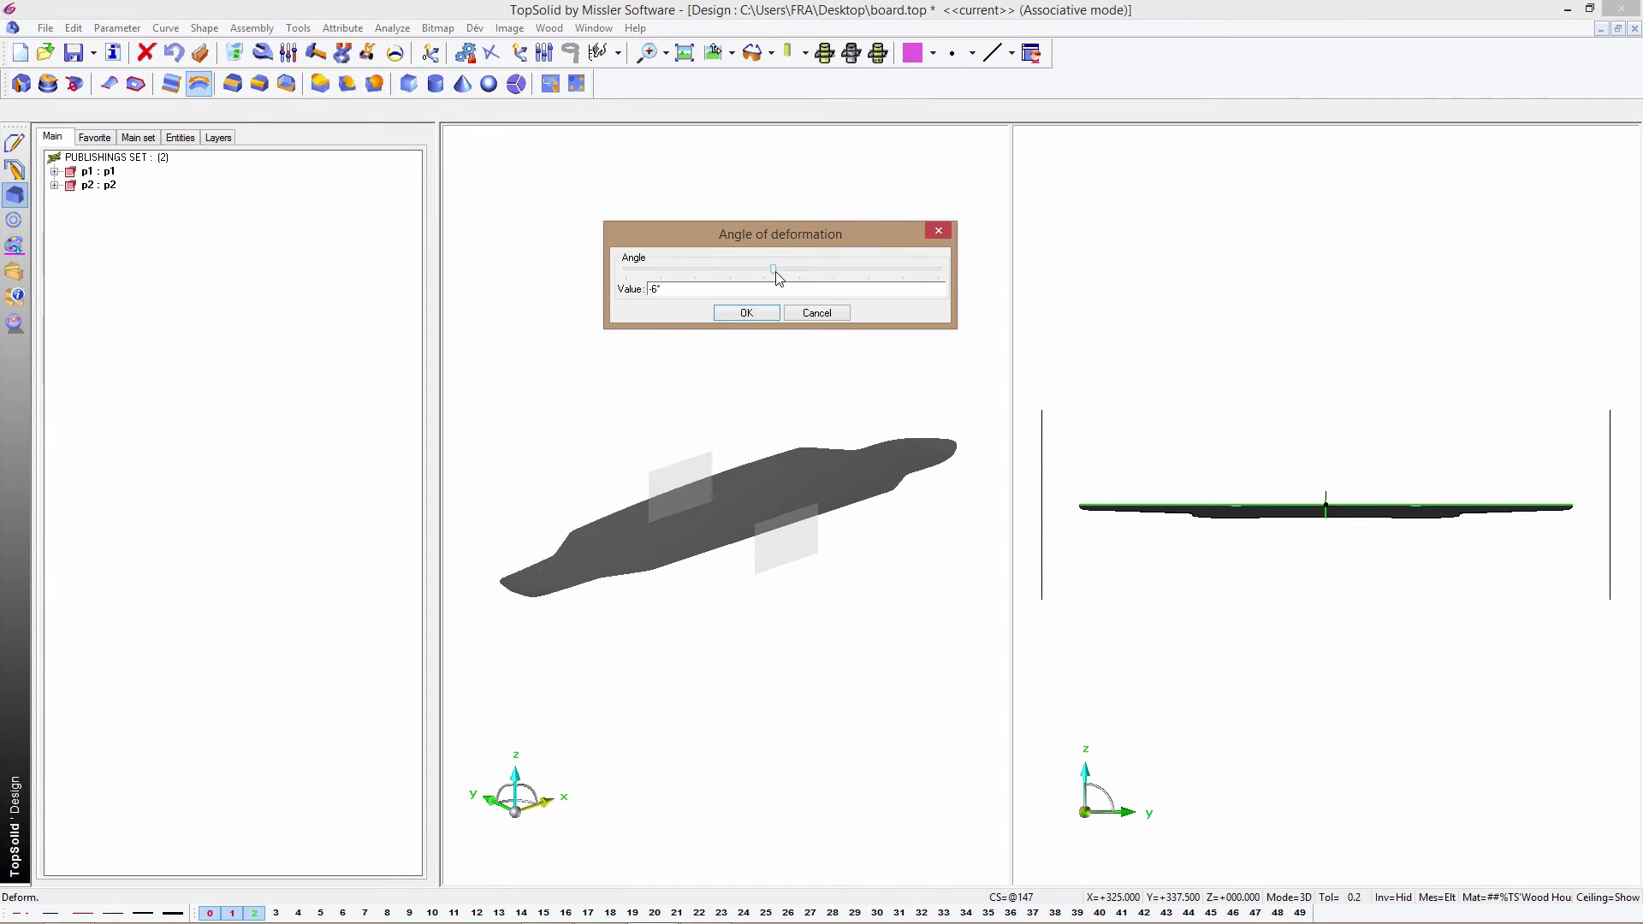
left_click(746, 313)
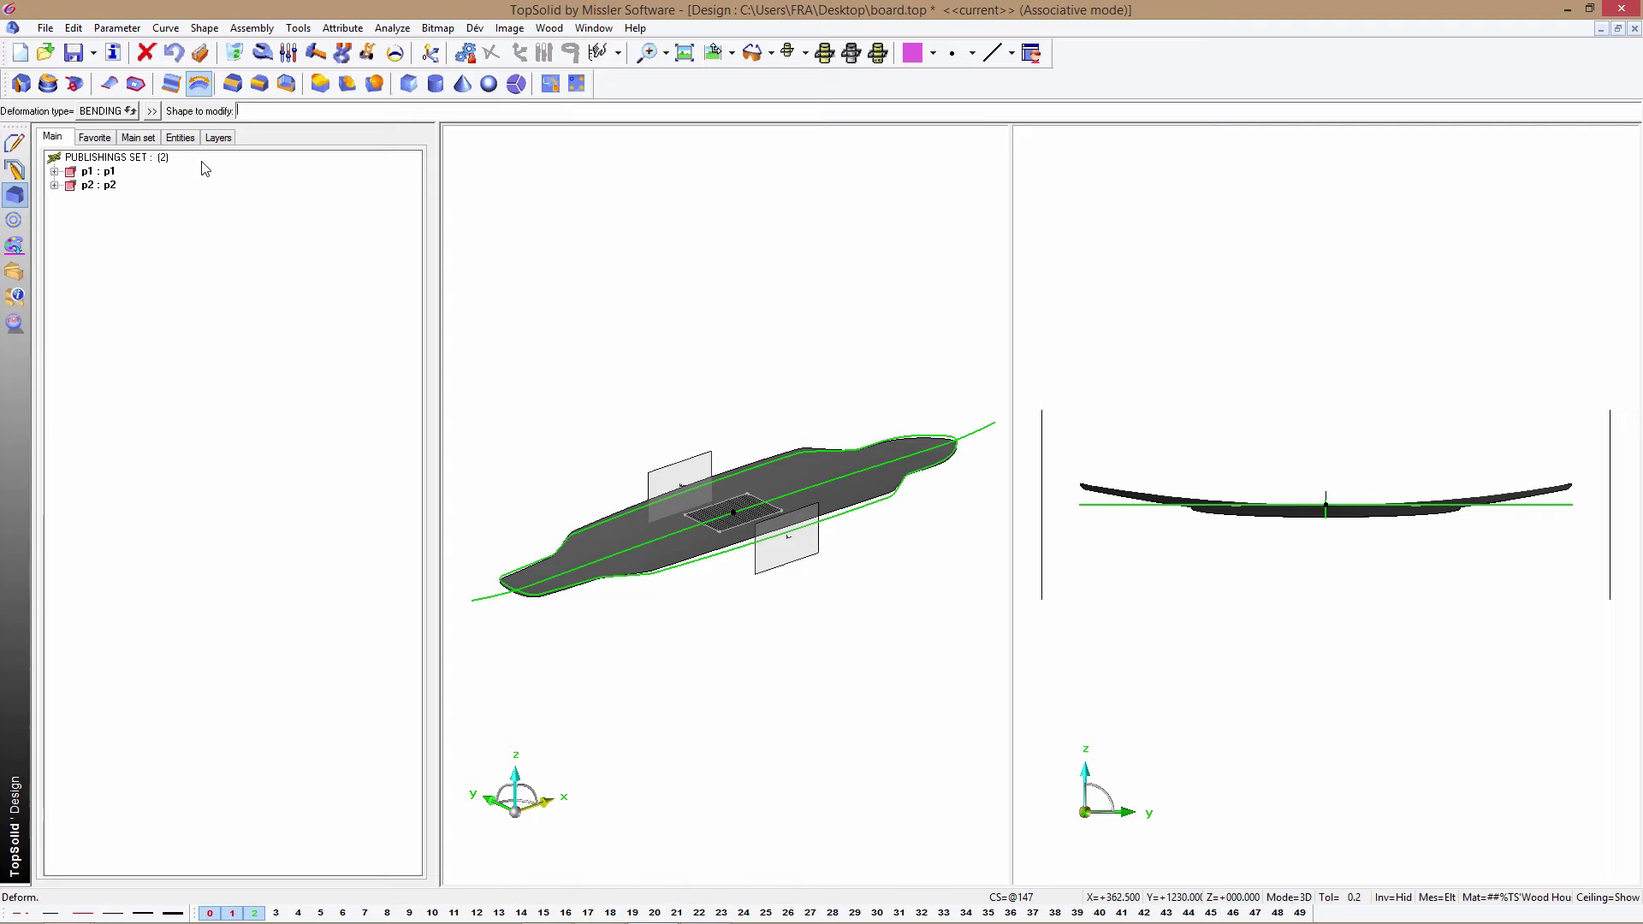
- Replace the deform operation's bend angle with the parameter la
right_click(155, 249)
left_click(169, 254)
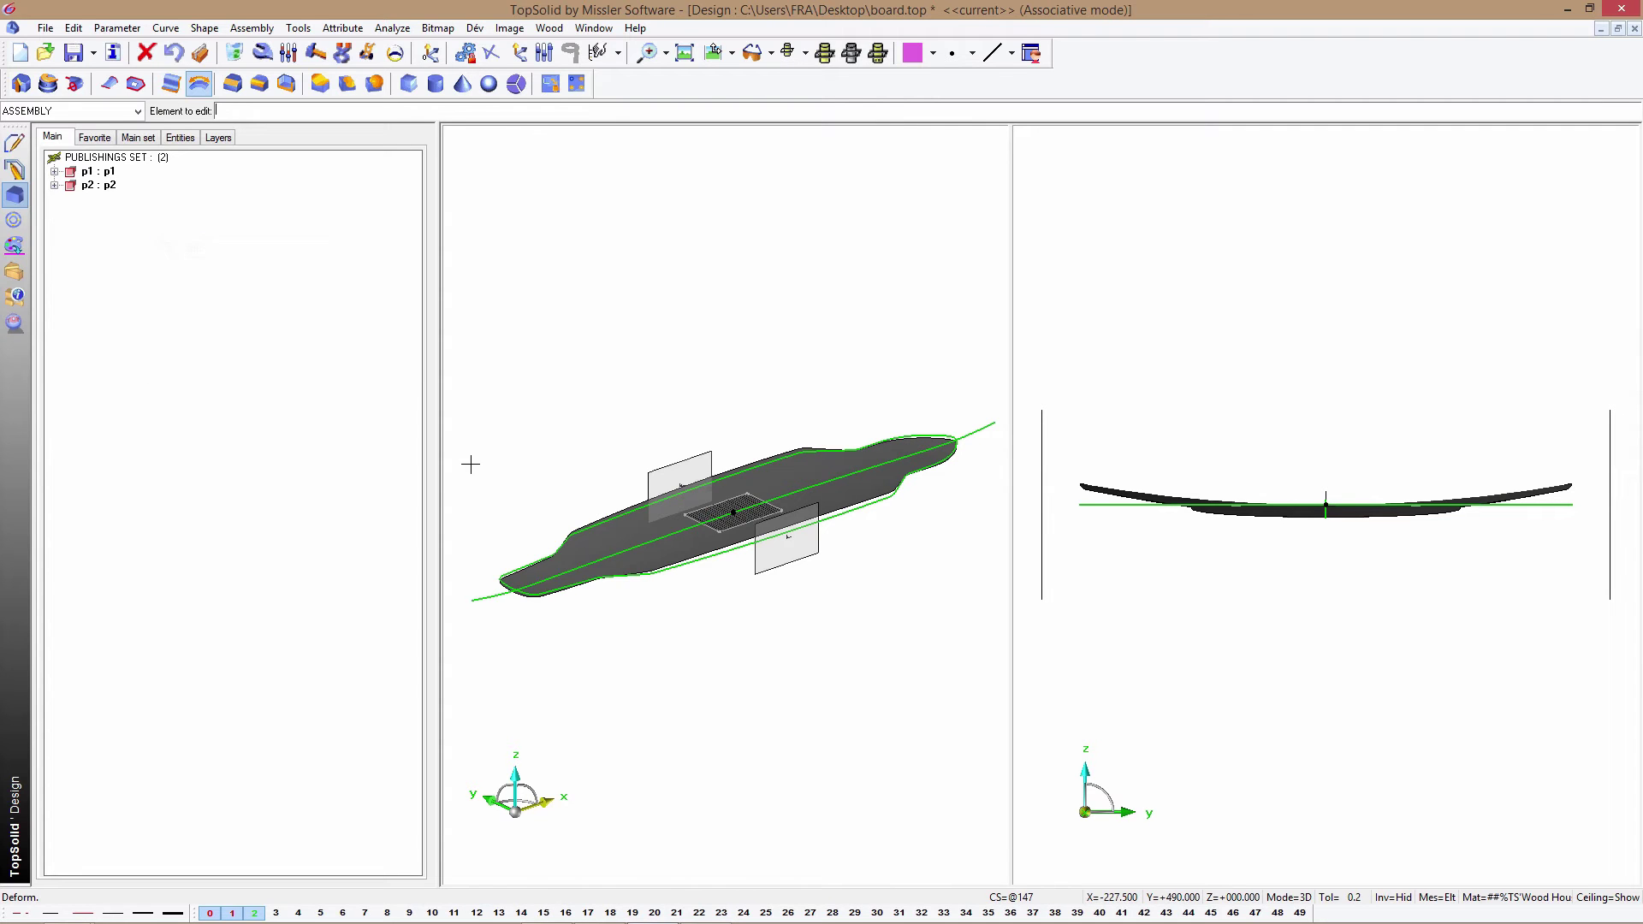
left_click(188, 140)
left_click(54, 172)
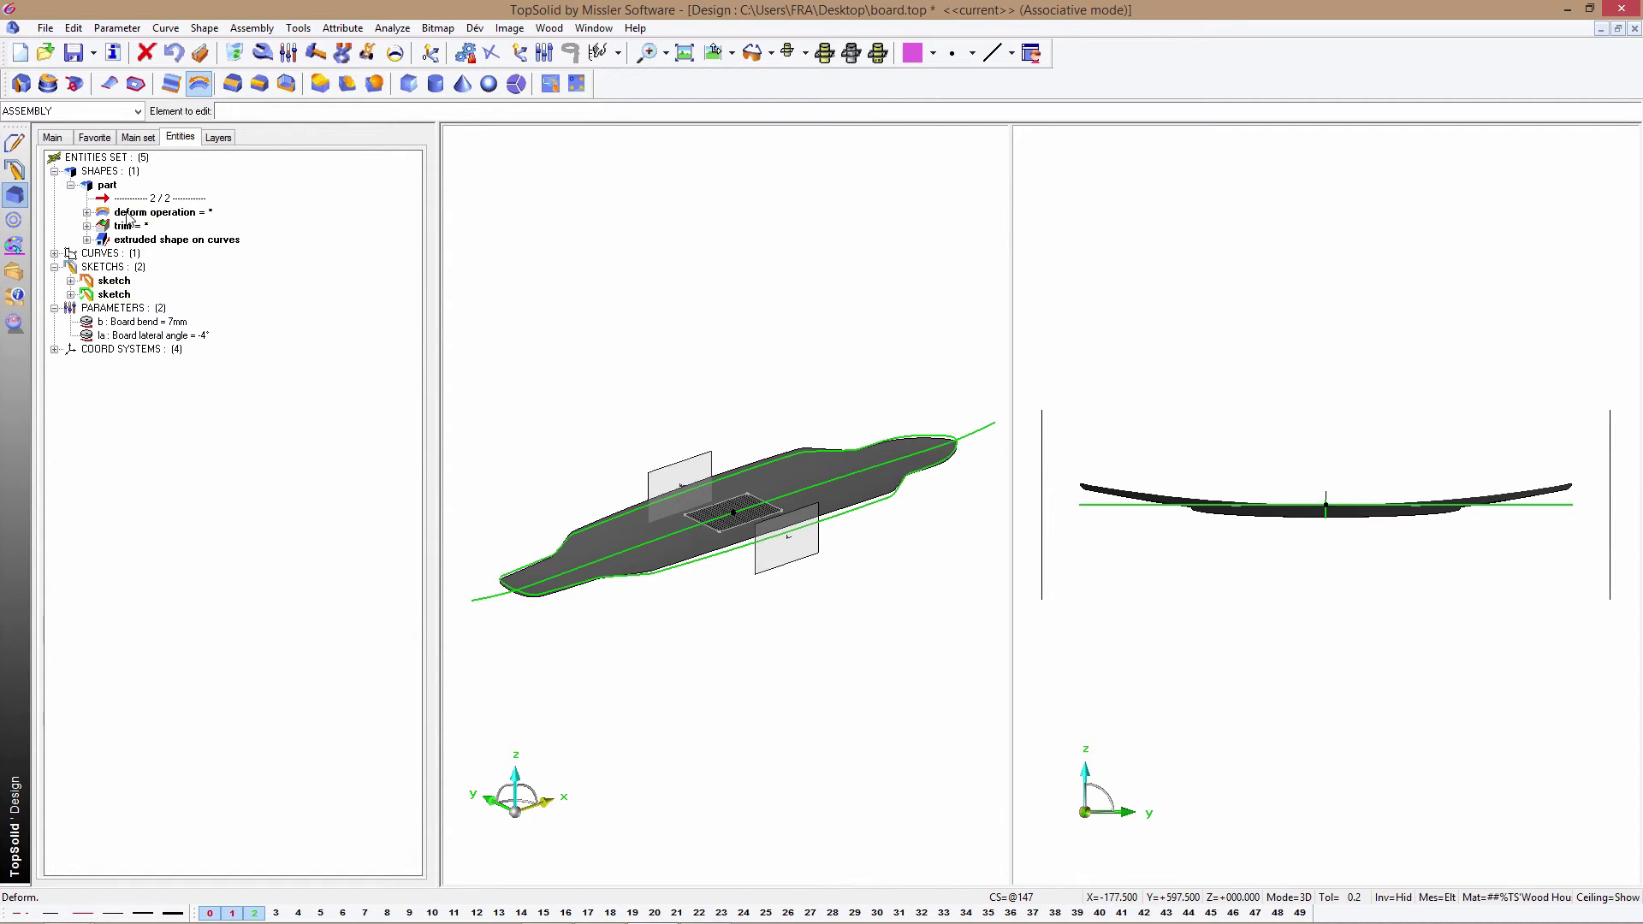
left_click(127, 217)
right_click(139, 225)
left_click(214, 272)
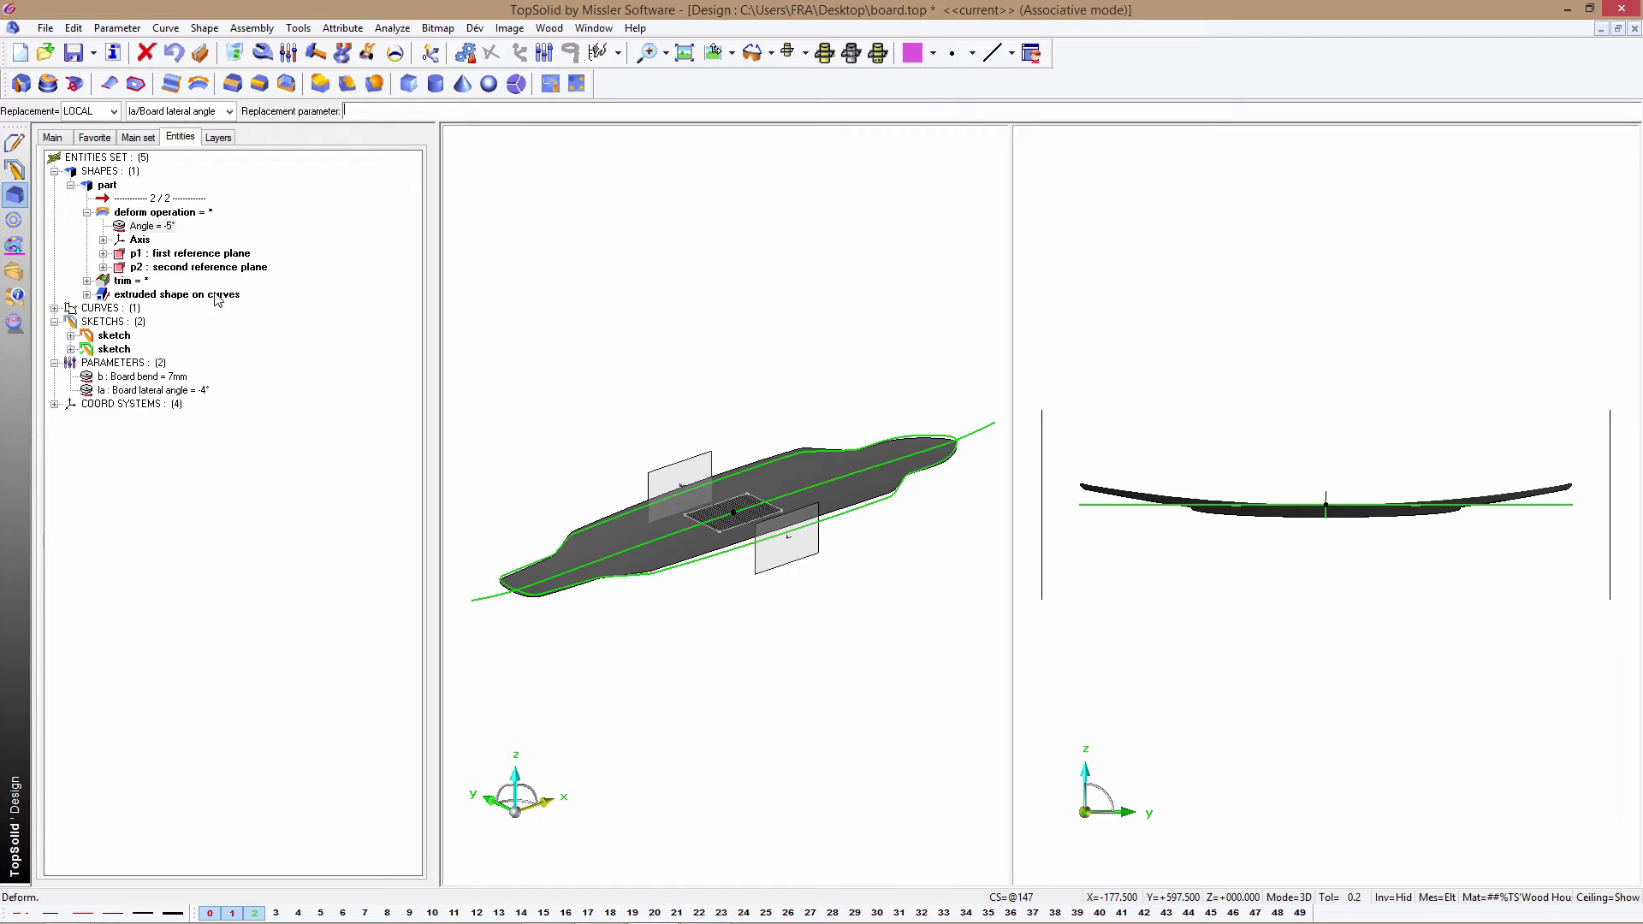
type("la")
key("Return")
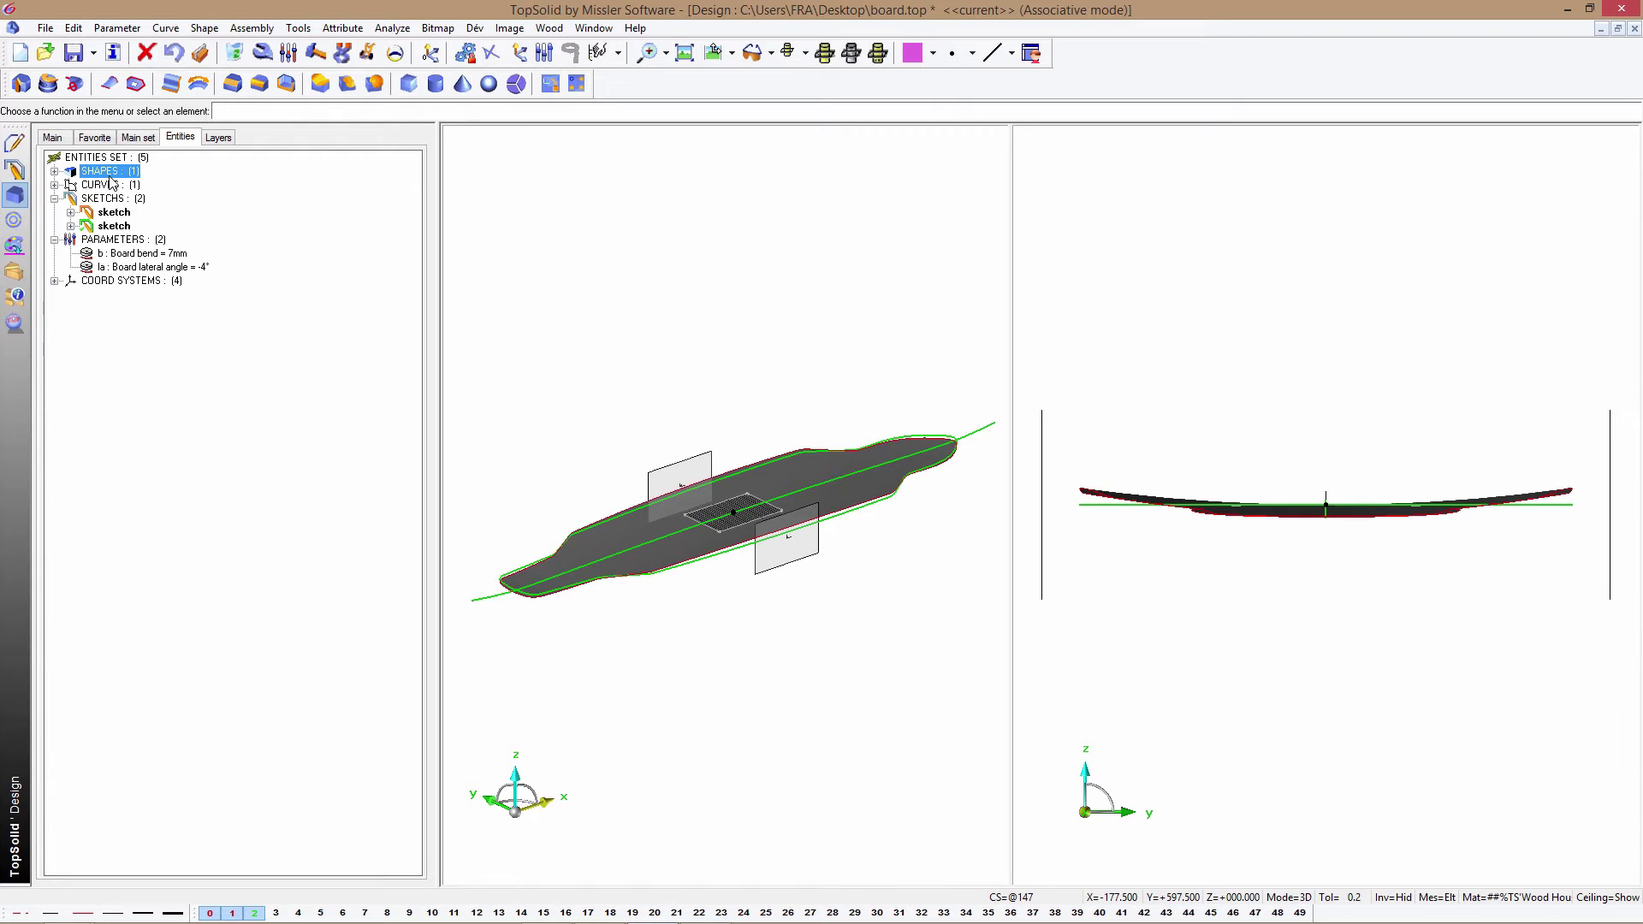
- Step the Board lateral angle between -8° and 1°, leaving it at -4°
double_click(141, 266)
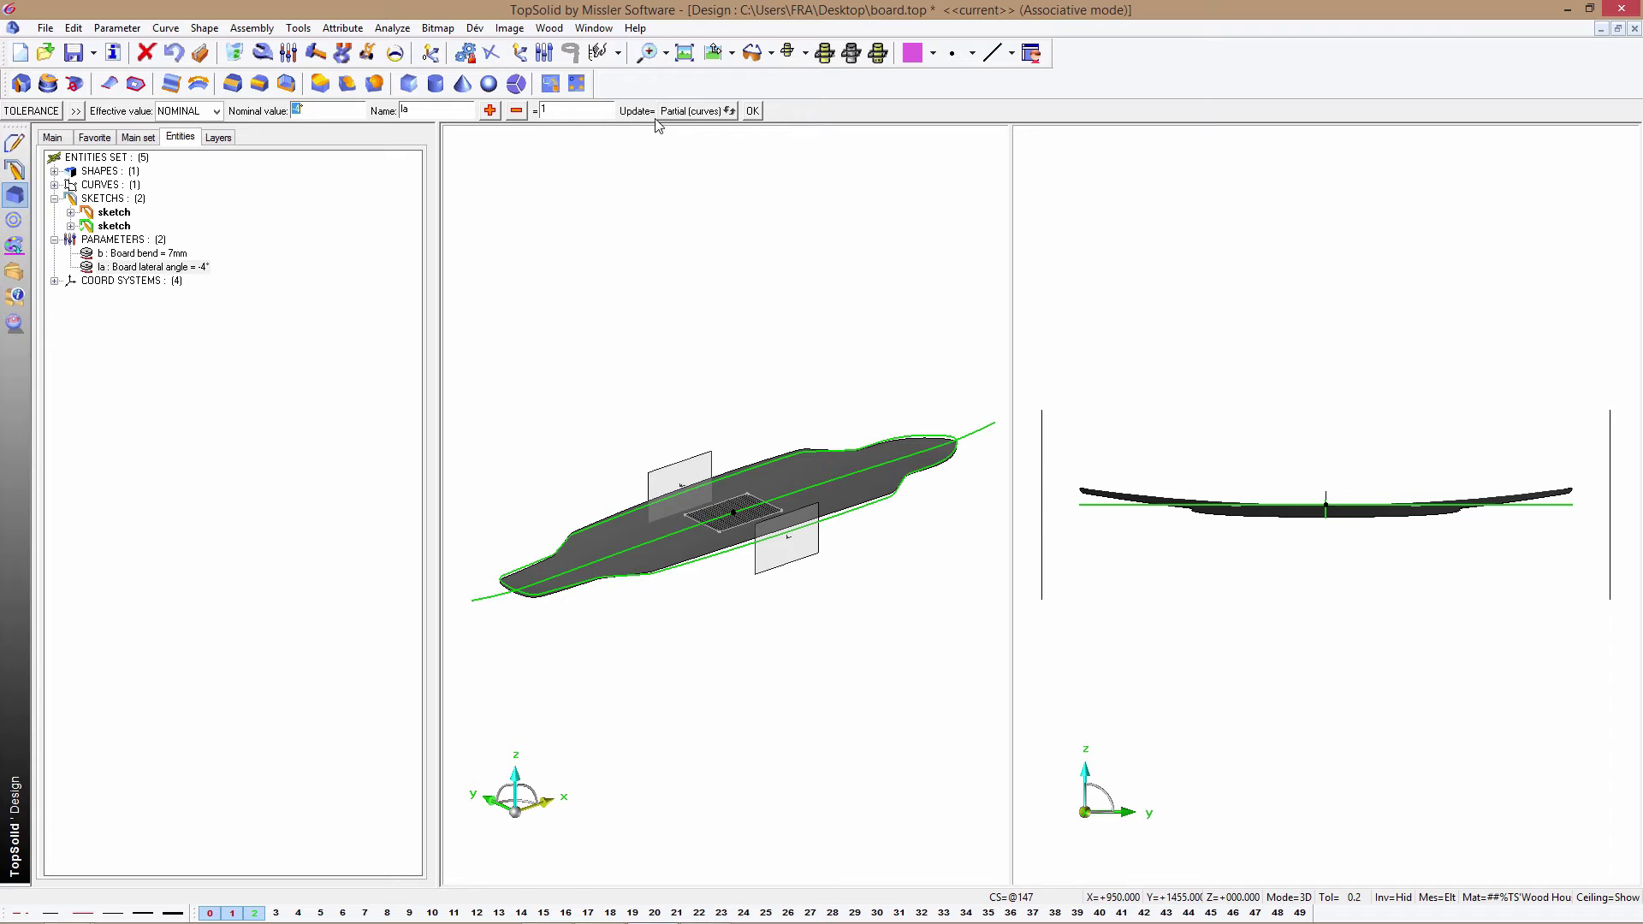
left_click(517, 117)
left_click(516, 117)
left_click(490, 111)
left_click(491, 111)
left_click(491, 111)
left_click(490, 112)
left_click(490, 112)
left_click(491, 111)
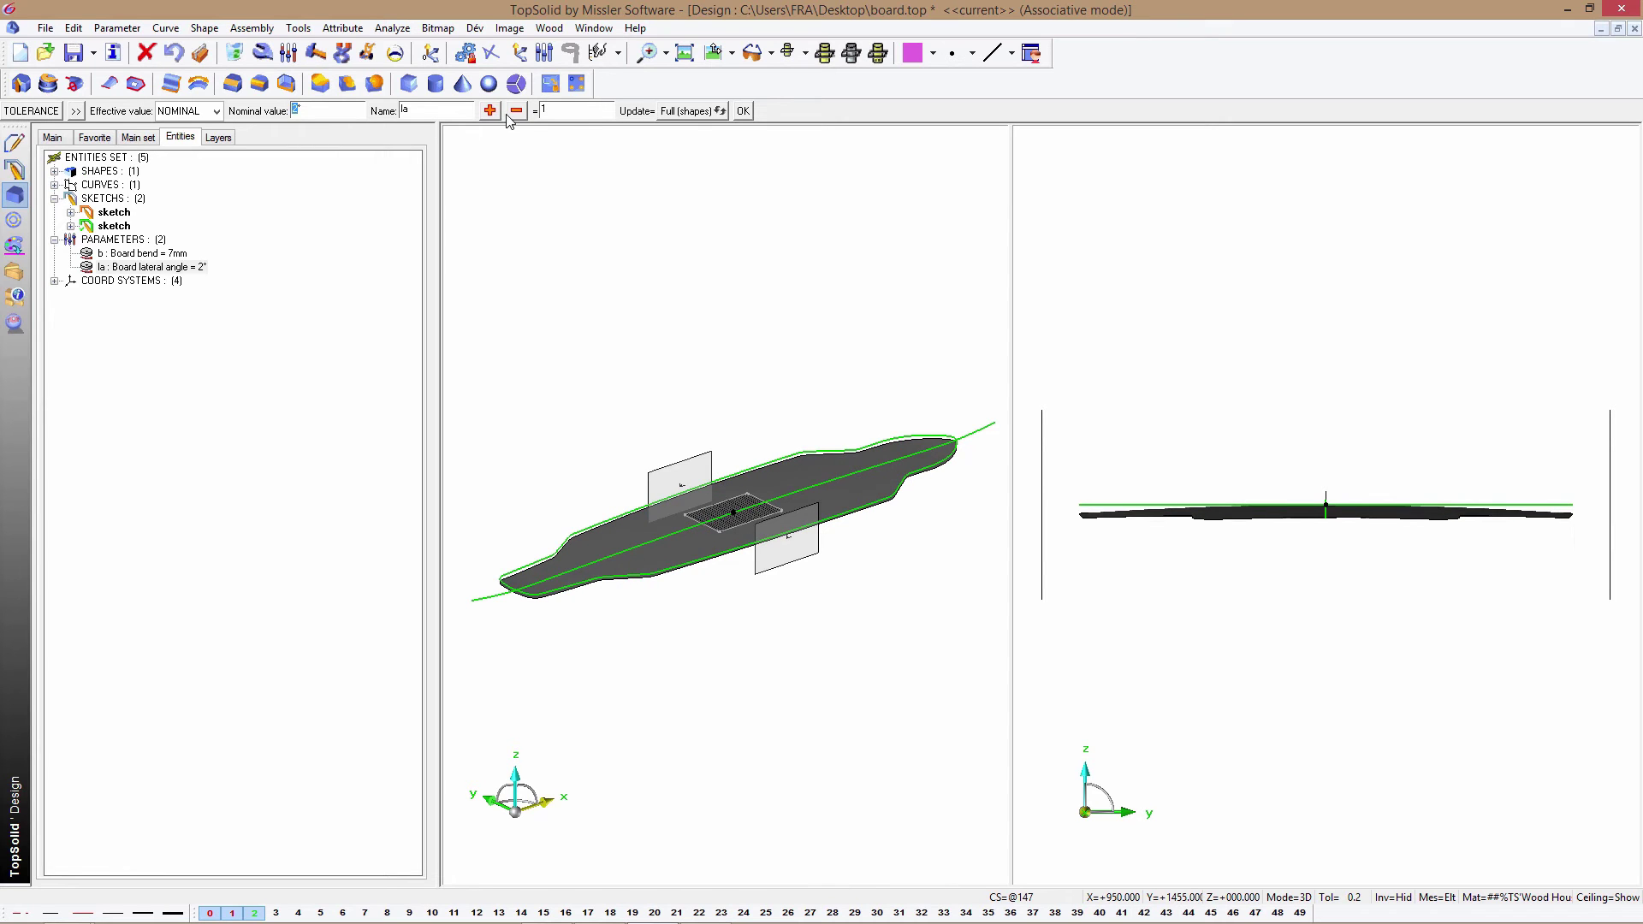
left_click(516, 111)
left_click(516, 111)
left_click(517, 111)
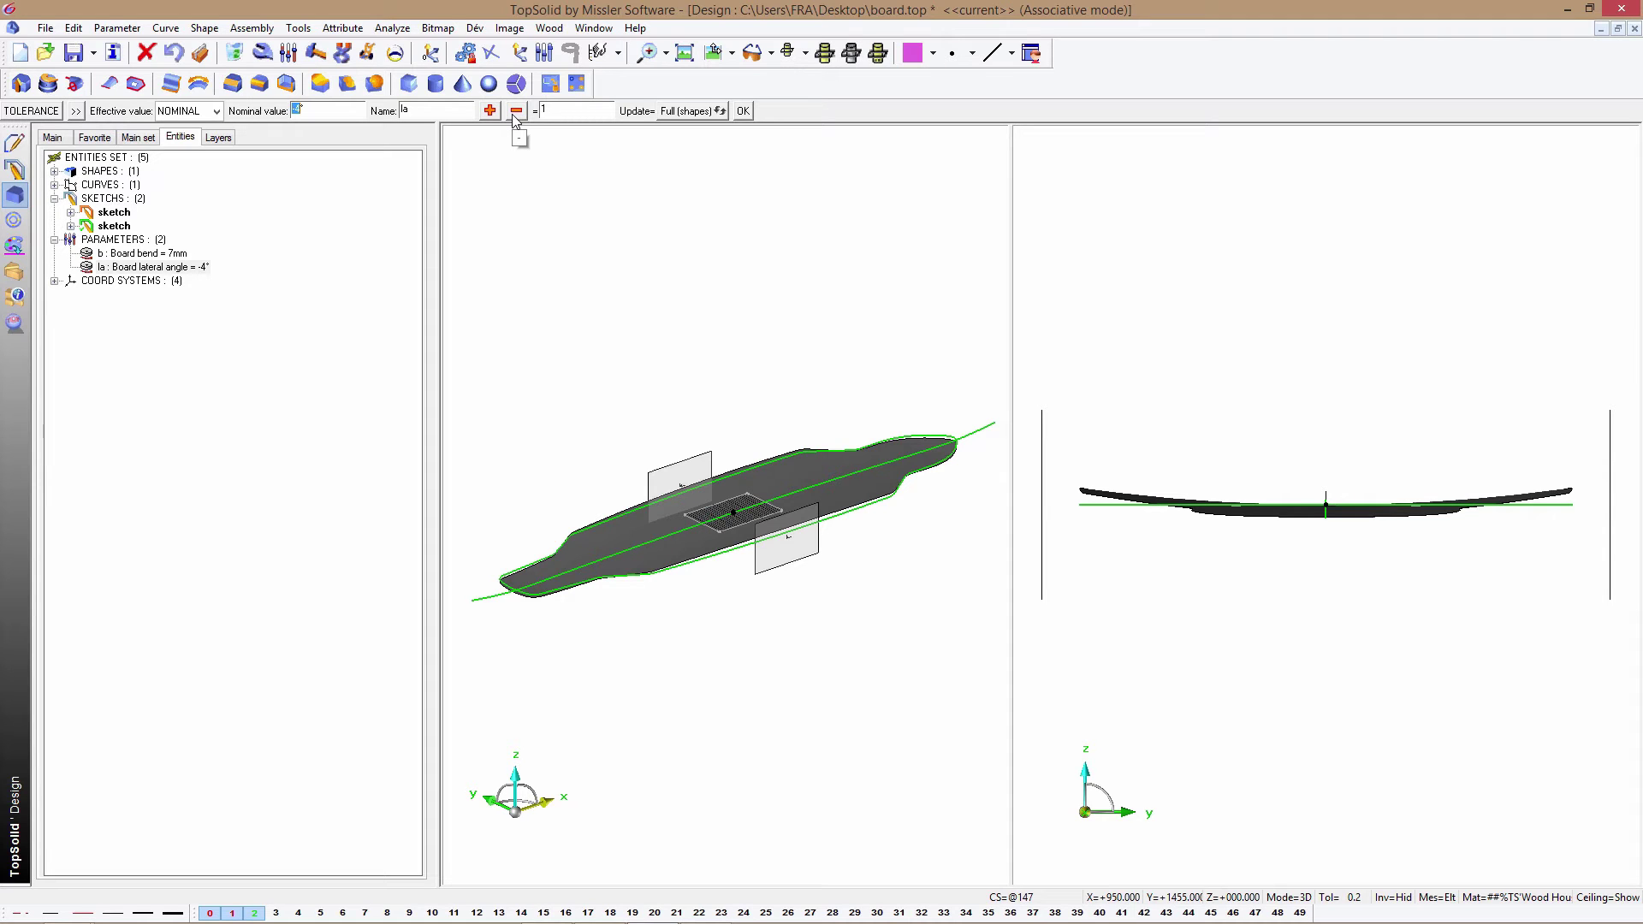
- Thicken the bent board into a solid with a second thickness of 0
left_click(171, 83)
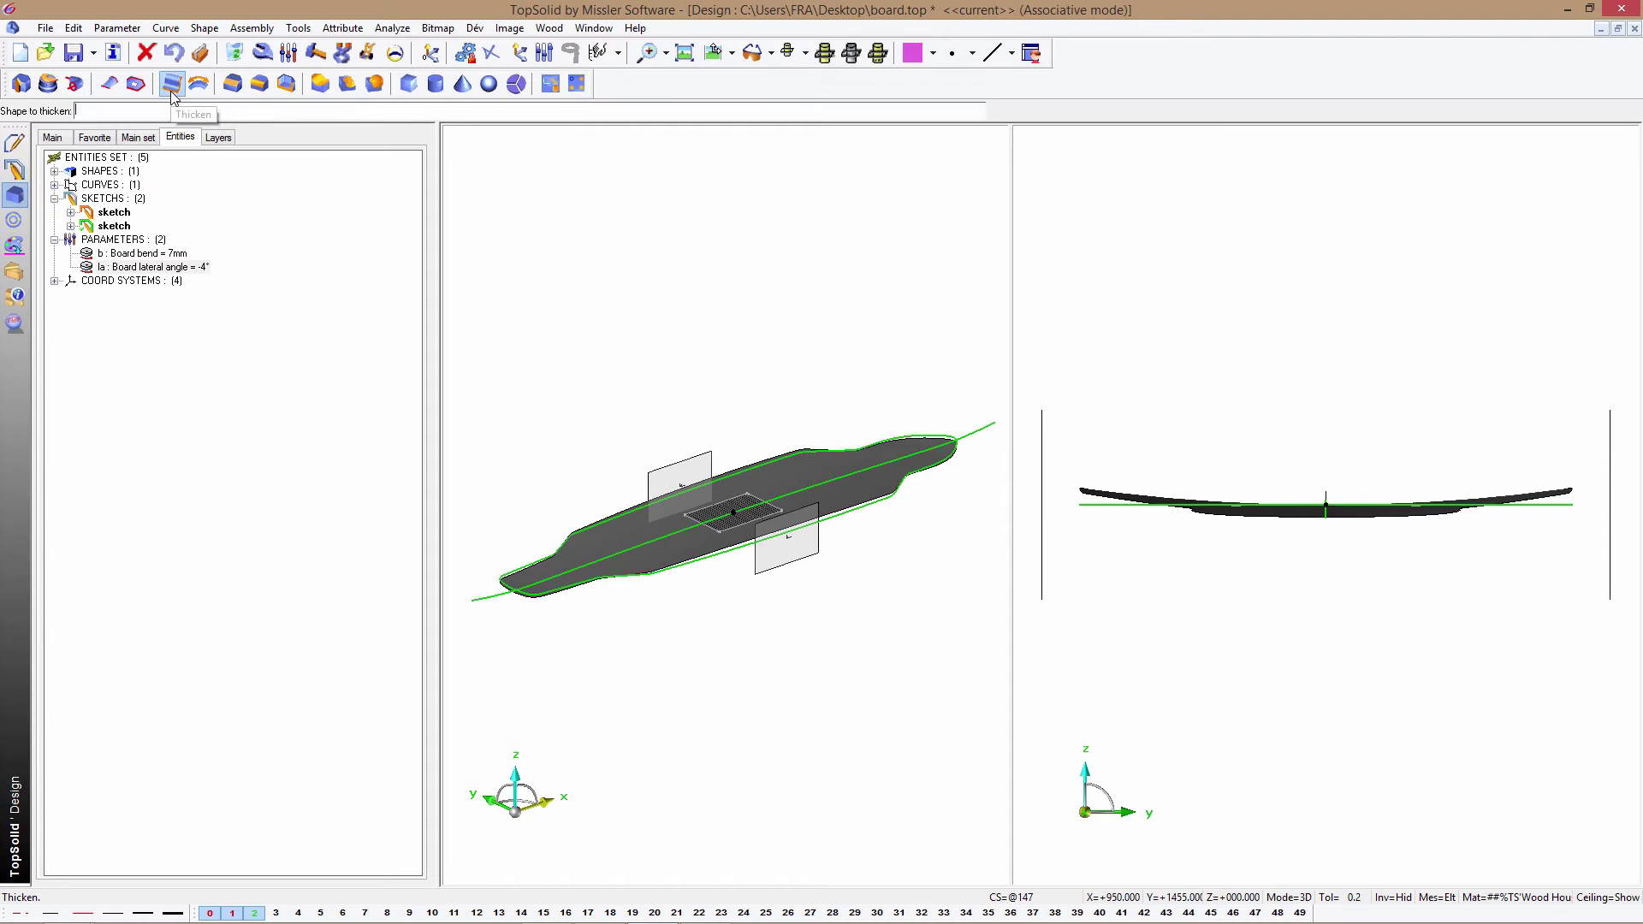
left_click(621, 532)
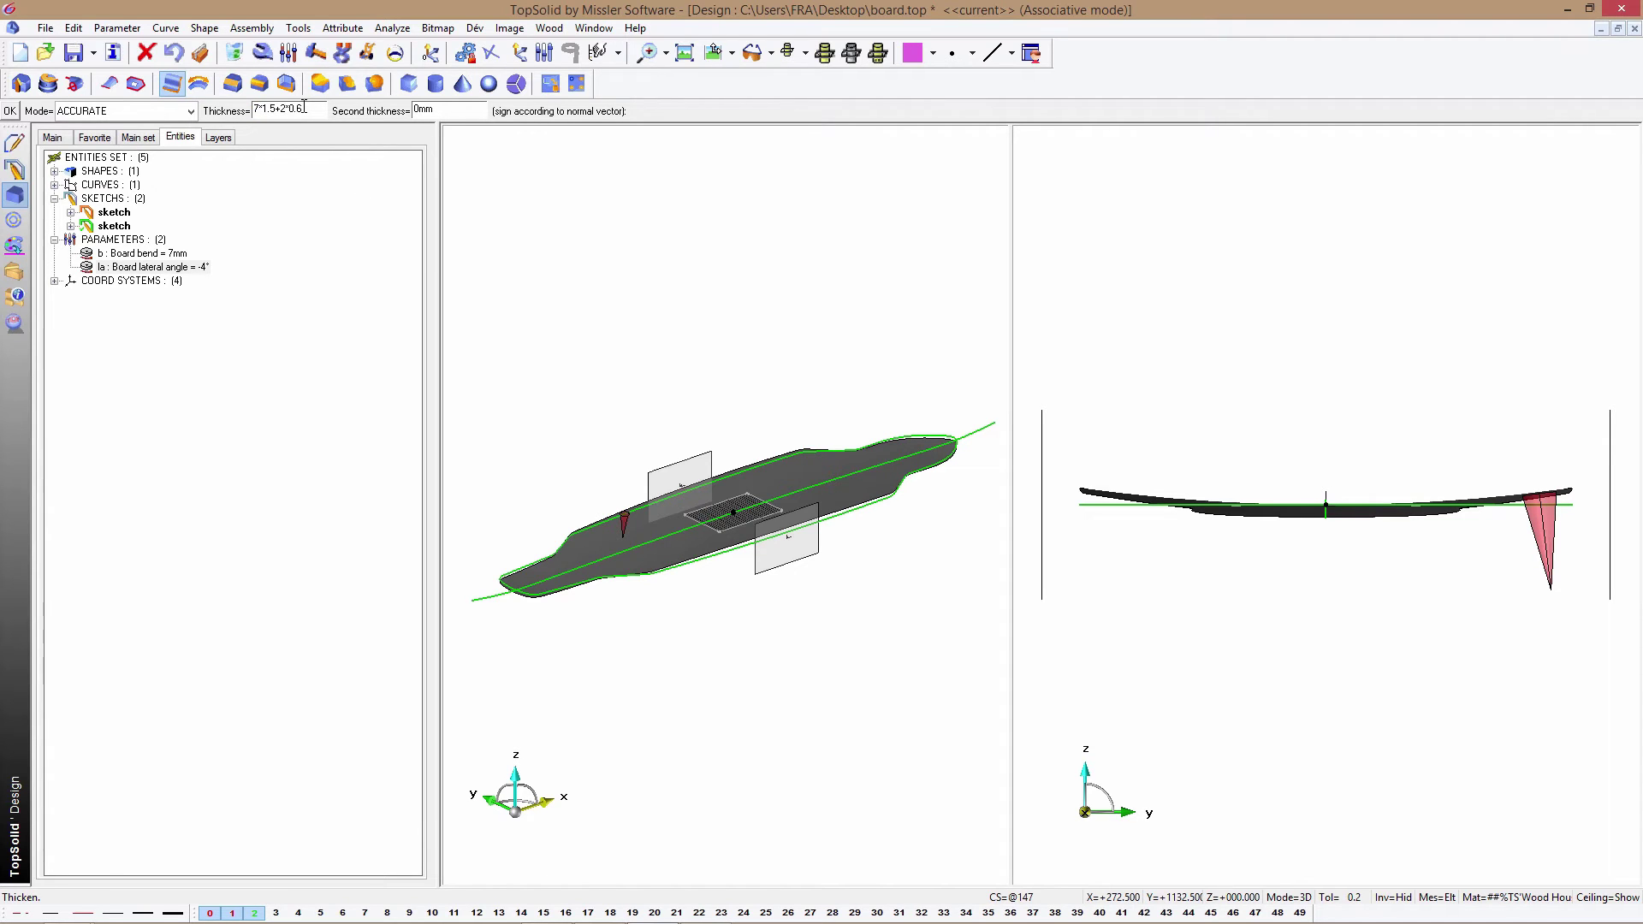
type("0")
key("Return")
key("Return")
left_click(139, 113)
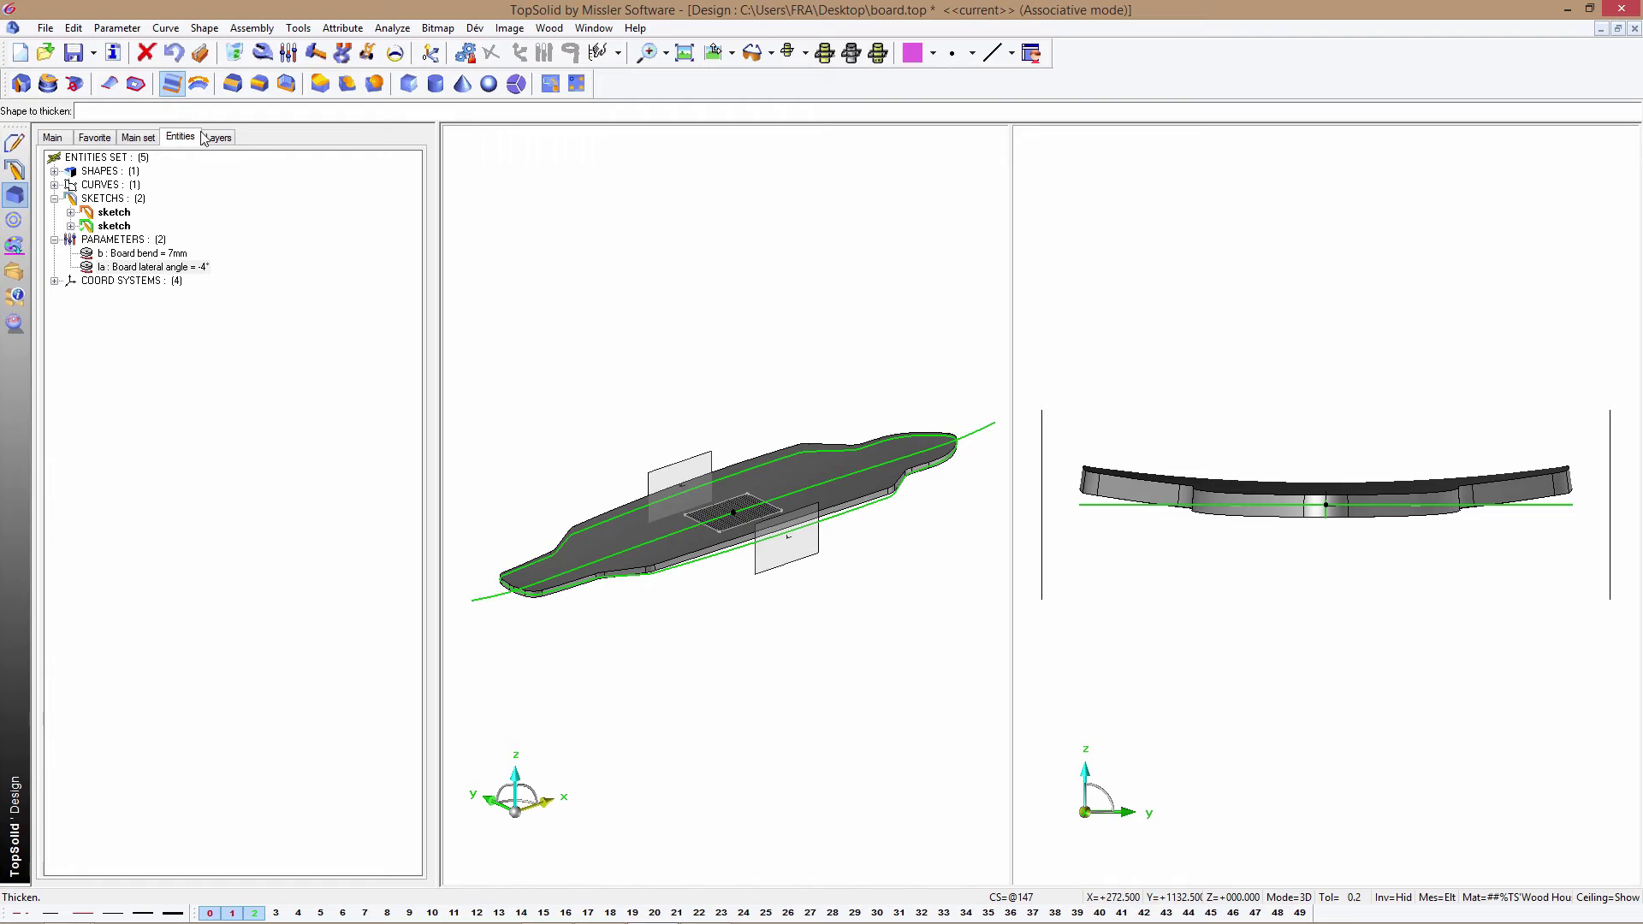
- Hide the green construction curves in all views
left_click(805, 53)
left_click(815, 128)
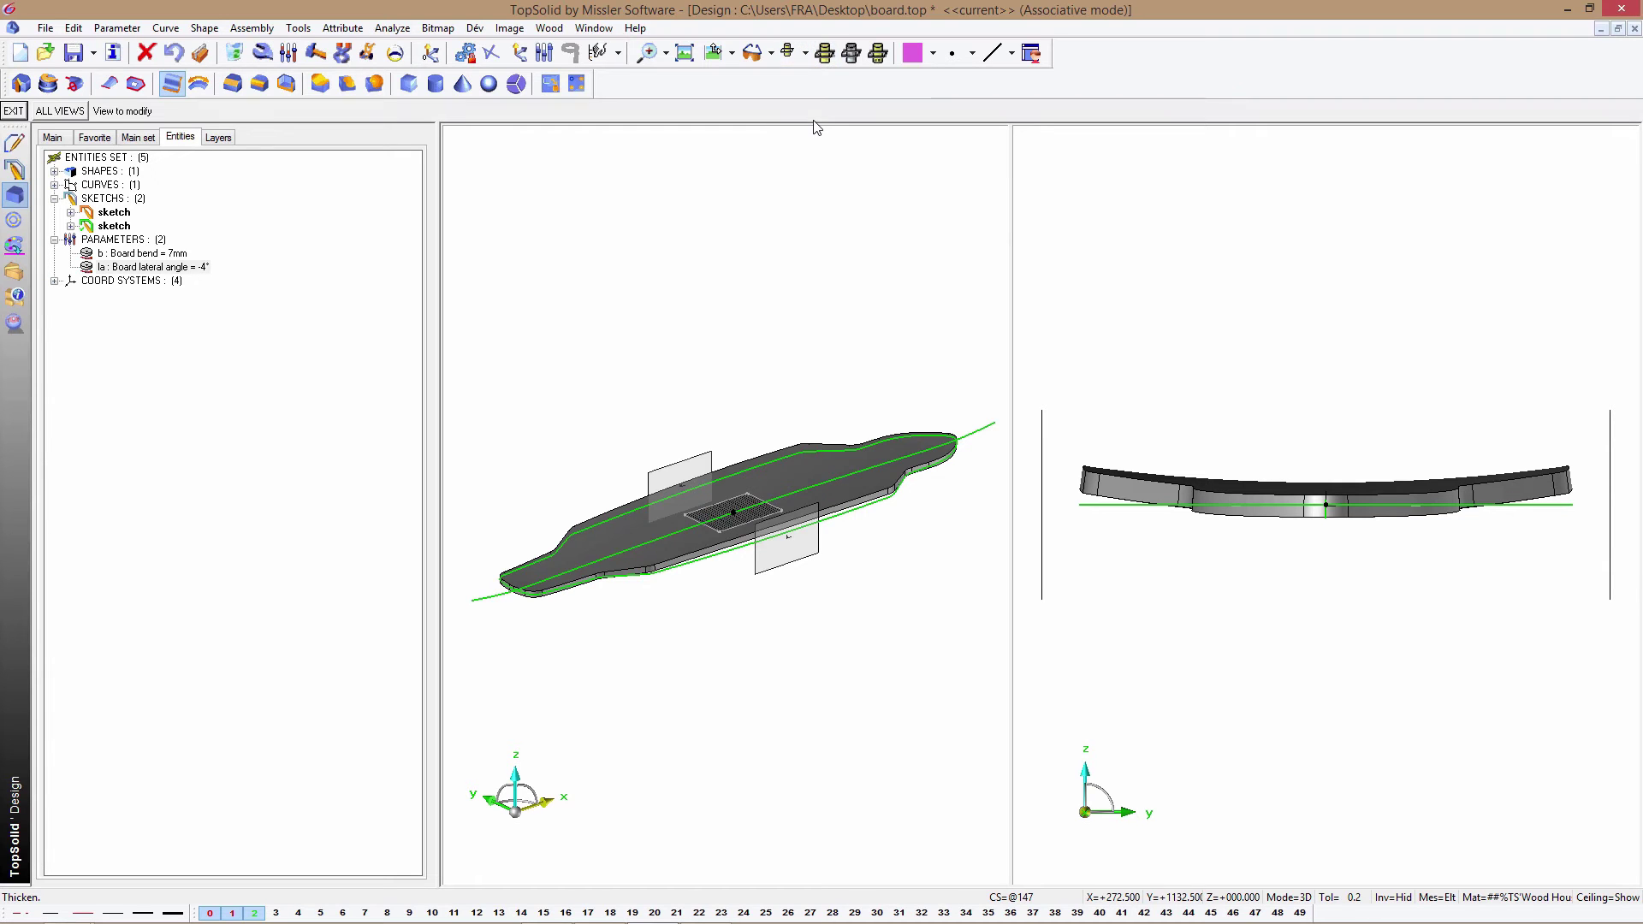
left_click(71, 115)
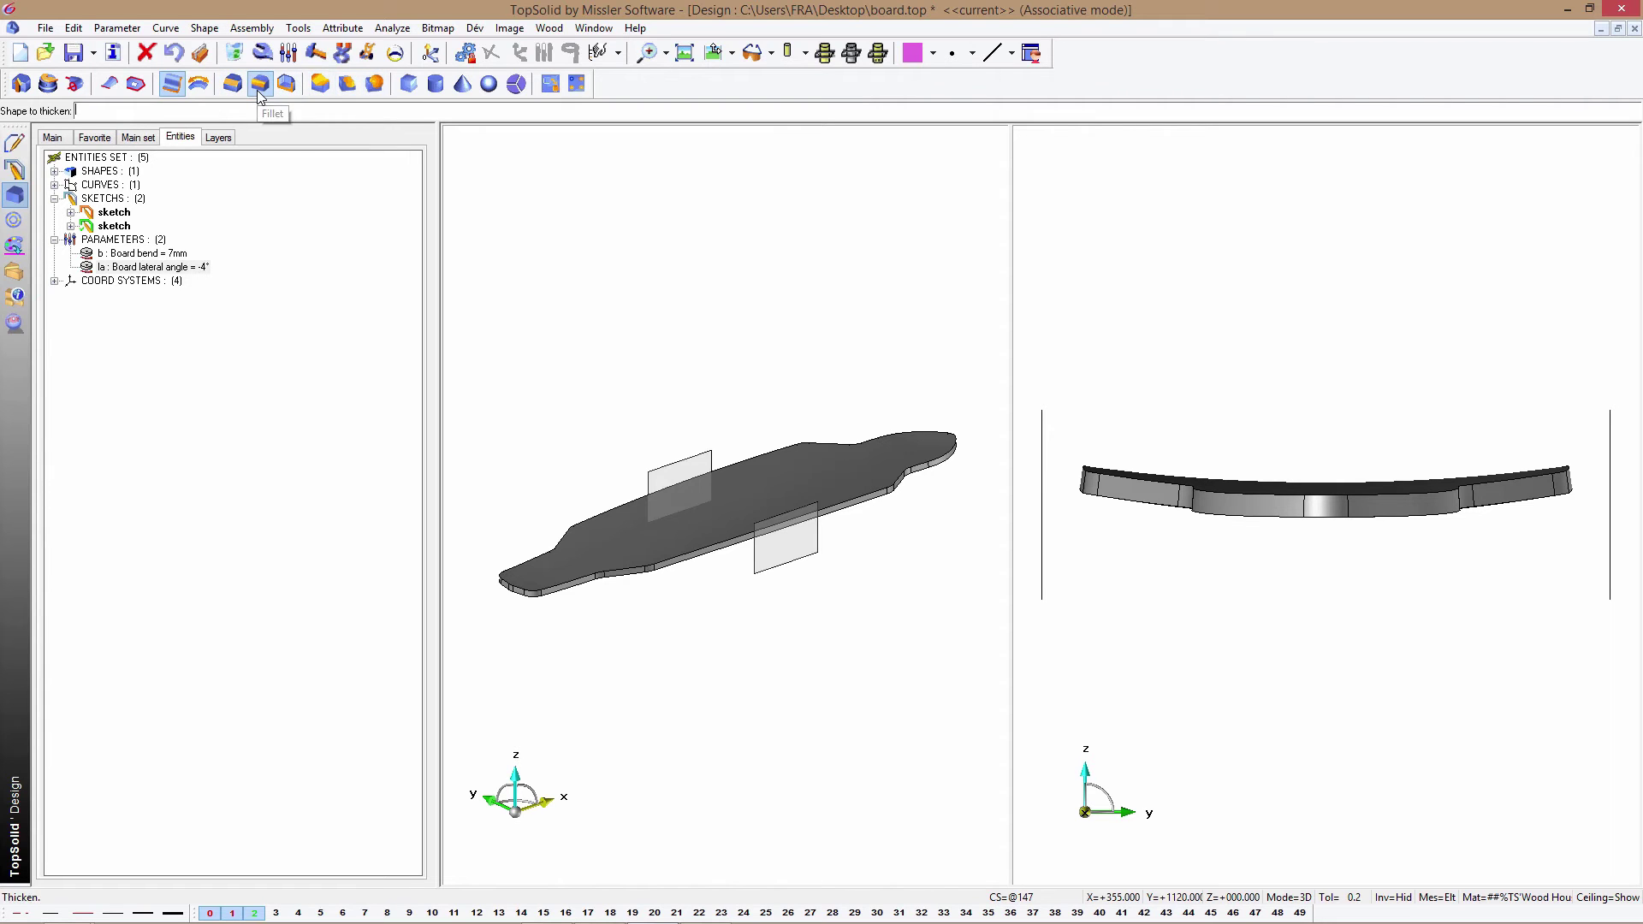
- Round the board's top face outline edges with a 3 mm fillet
left_click(258, 84)
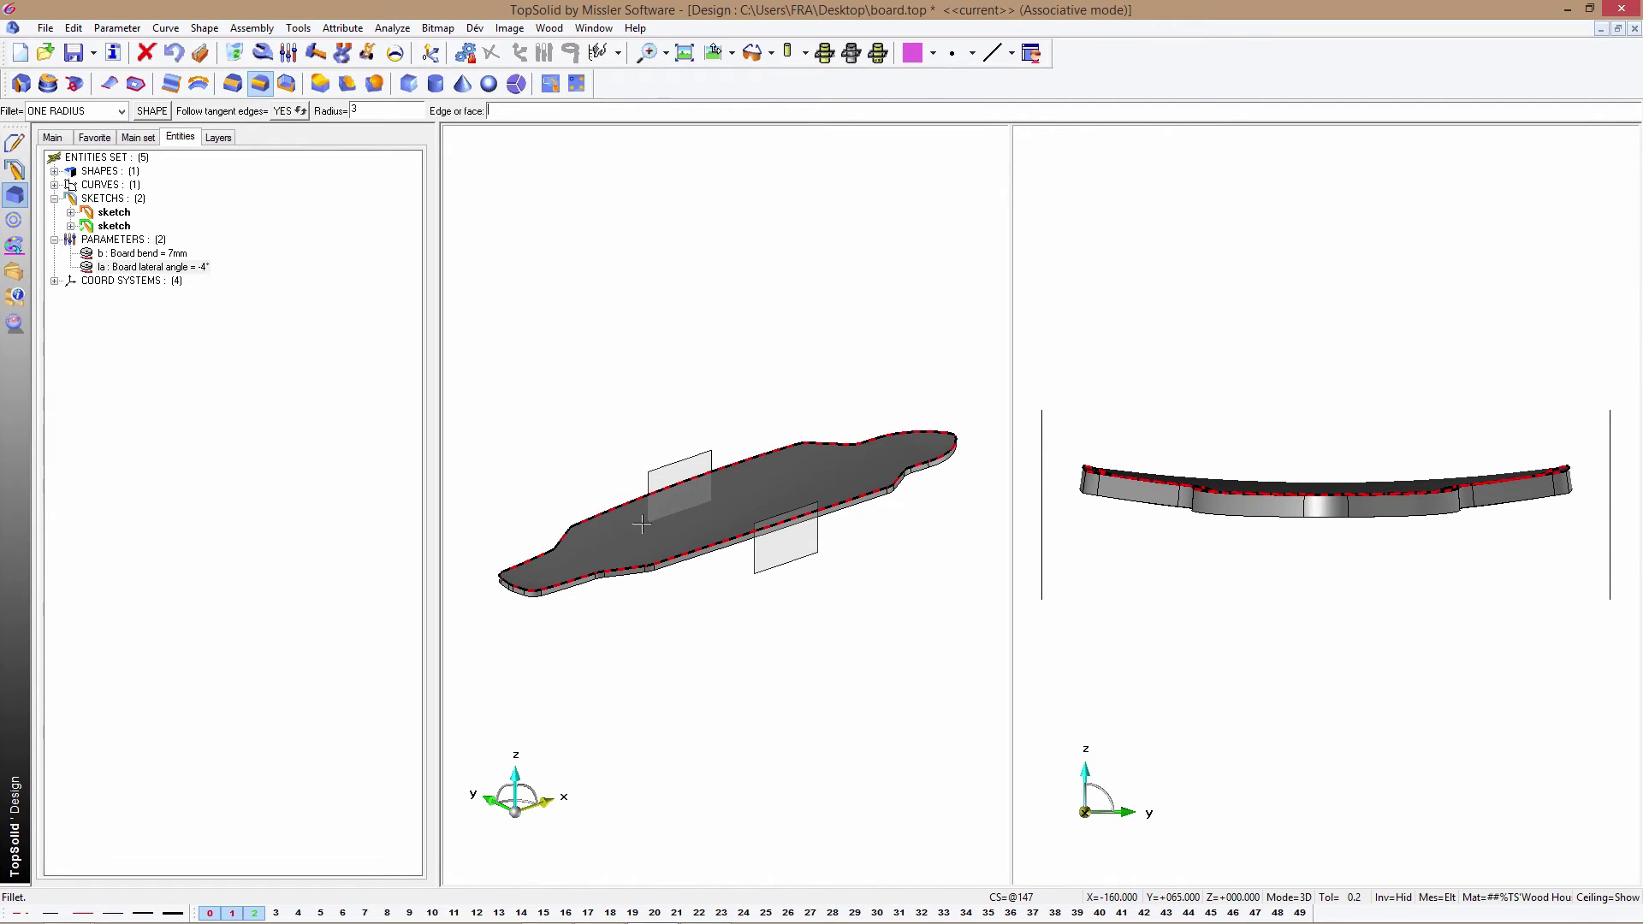
left_click(618, 547)
key("Return")
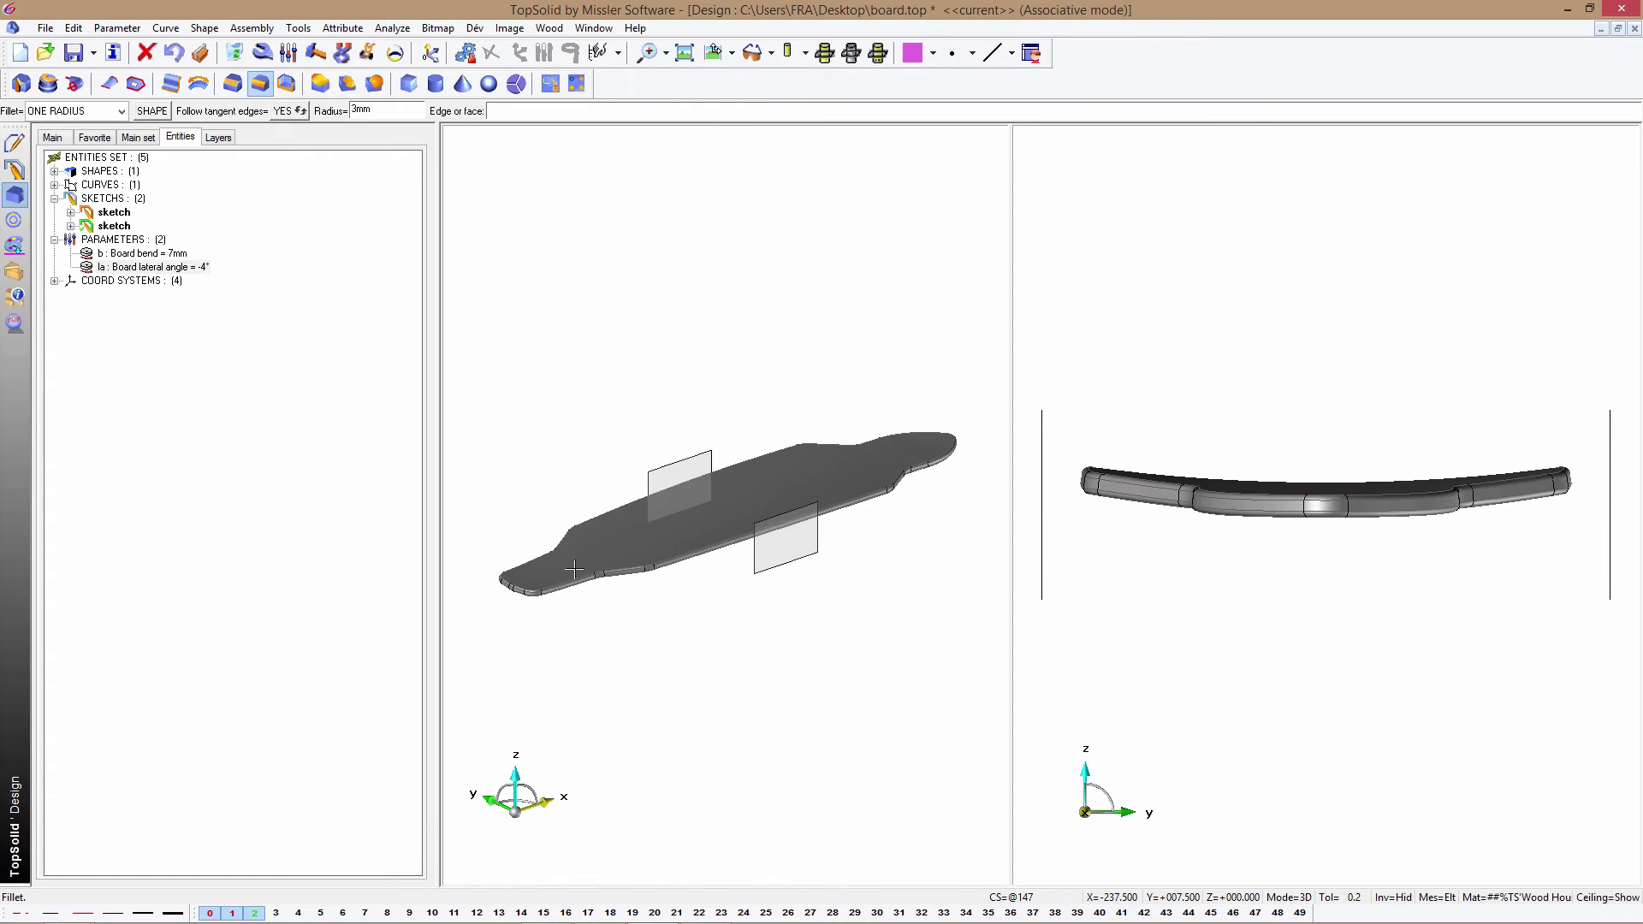
scroll(648, 543, "up", 3)
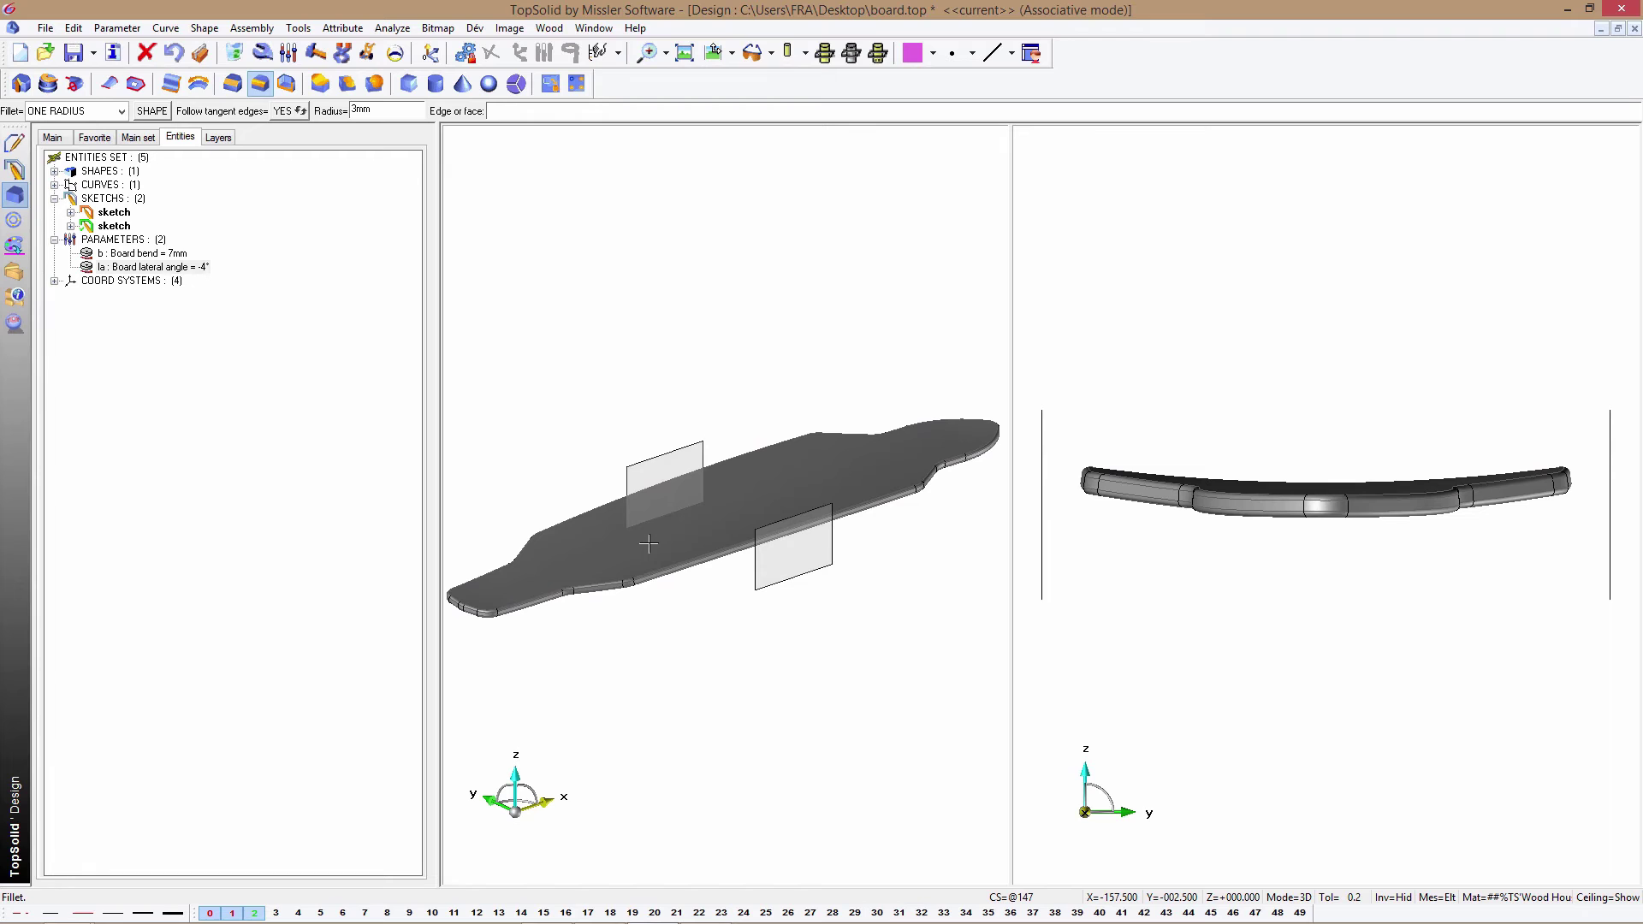
- Switch back to a single-view layout of the deck
right_click(748, 124)
left_click(787, 178)
left_click(713, 52)
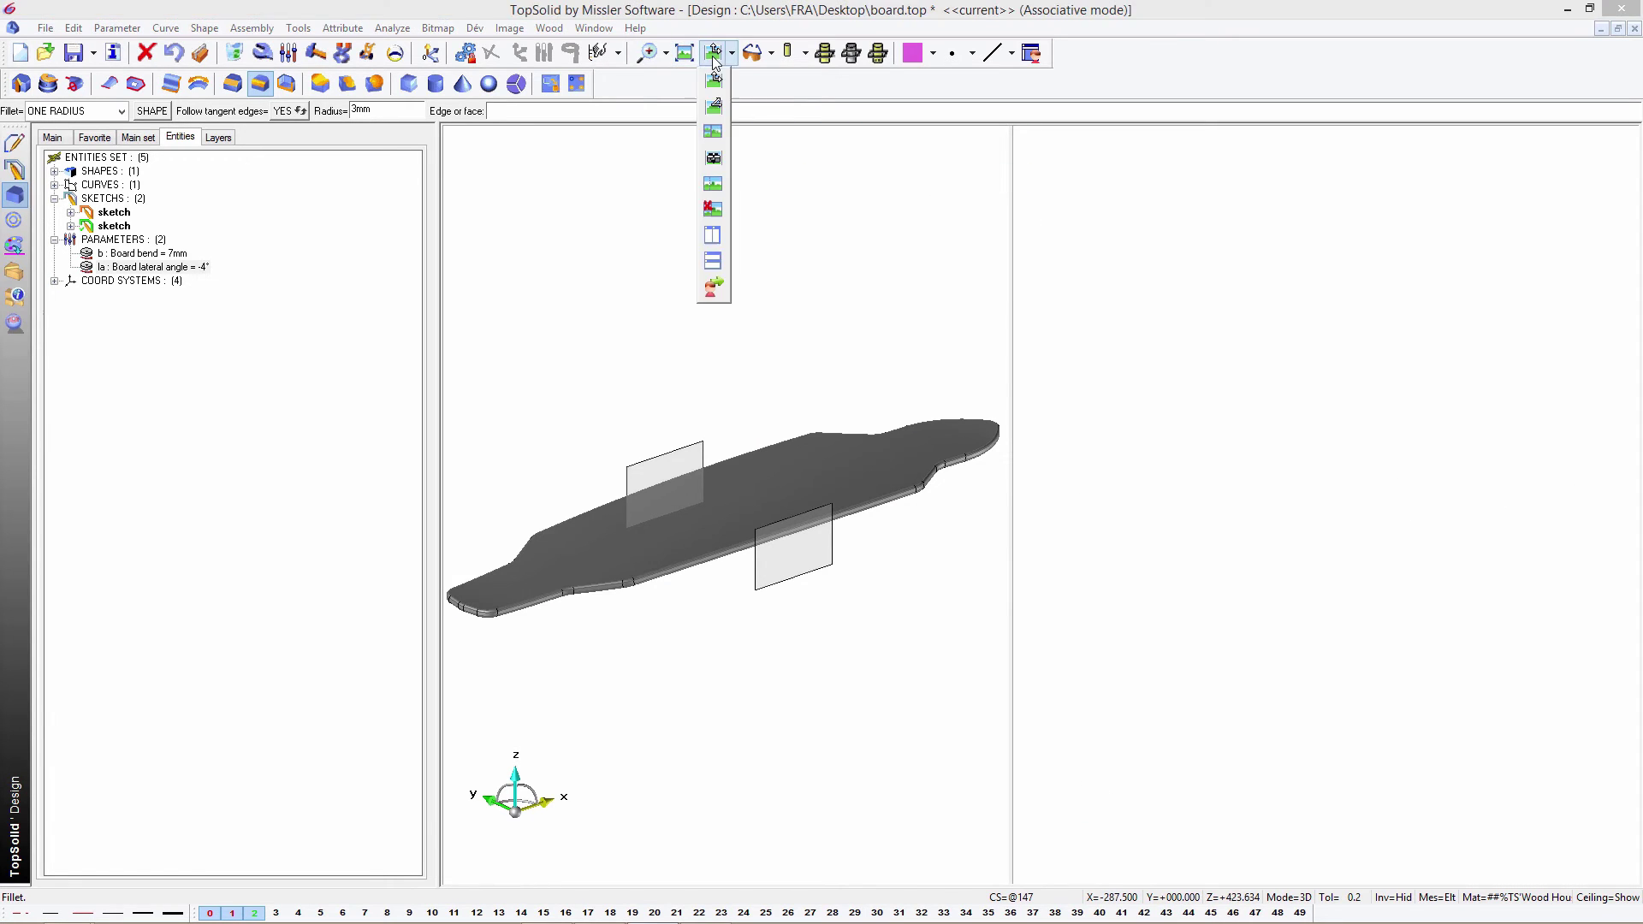
- Draw the slot's four straight side lines near the board's front tip
left_click(14, 170)
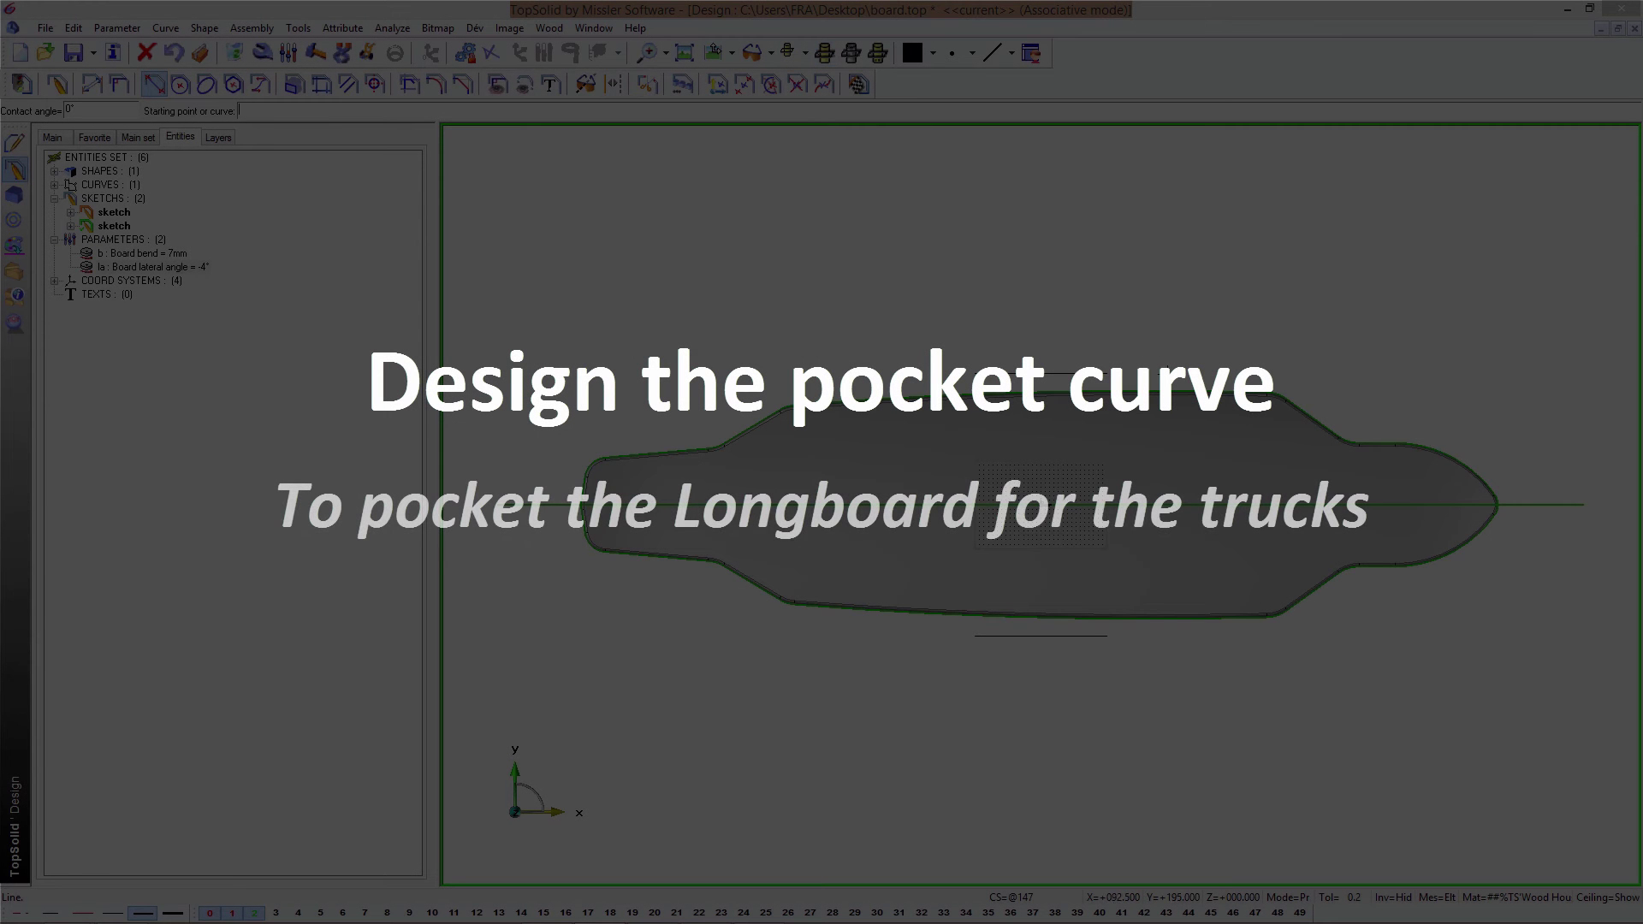
left_click(1302, 480)
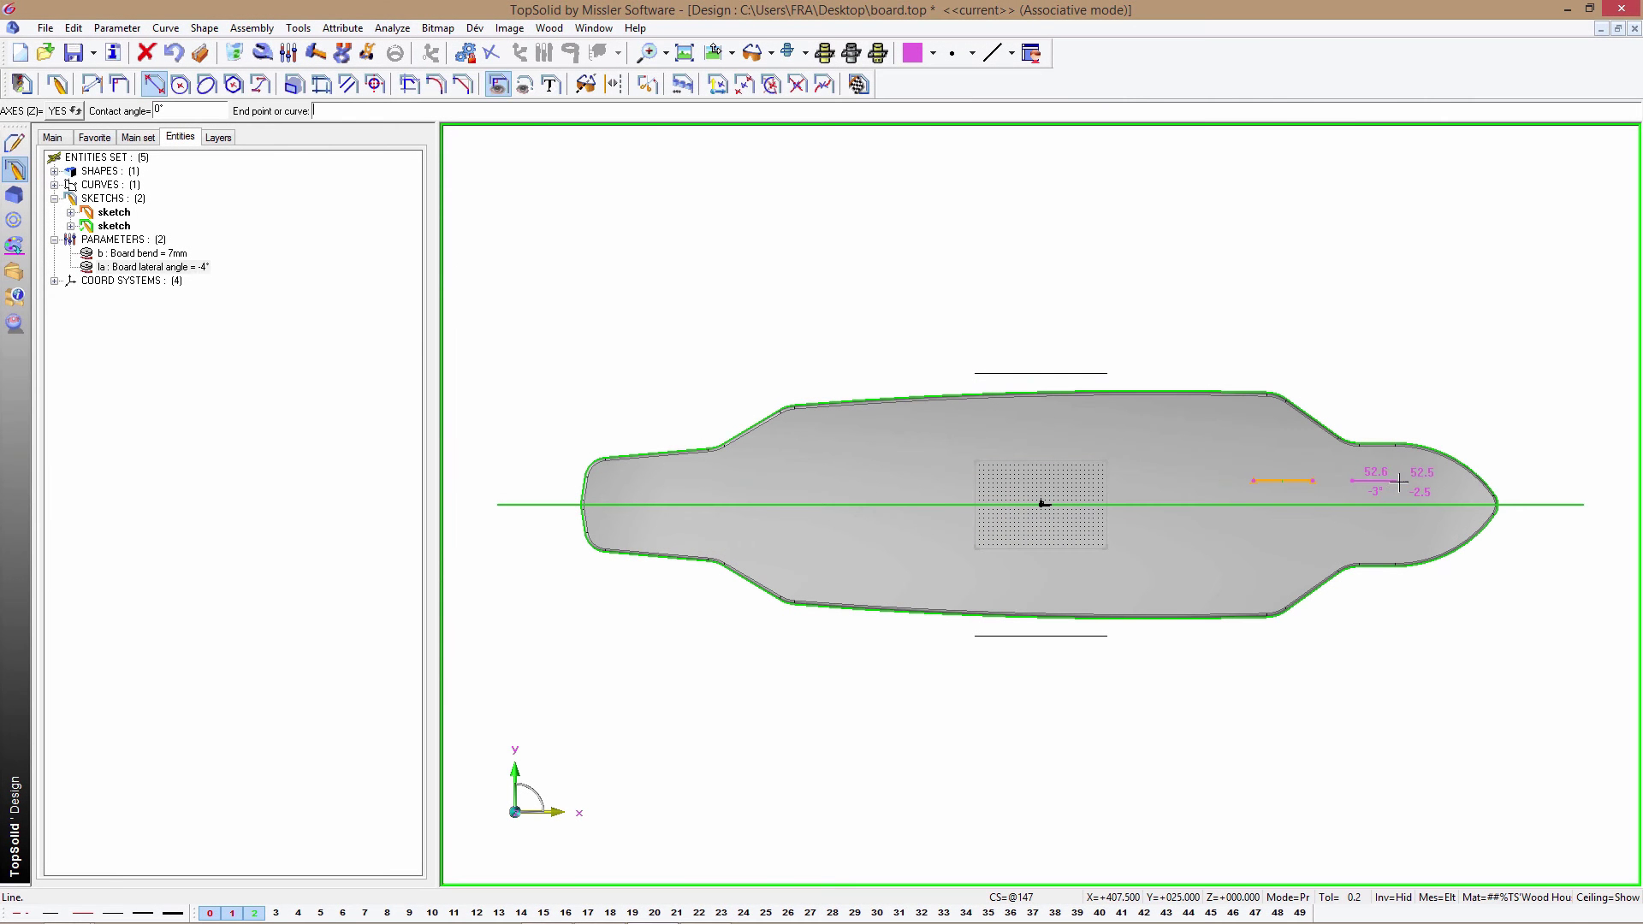
left_click(1402, 480)
left_click(1260, 527)
left_click(1318, 526)
left_click(1417, 529)
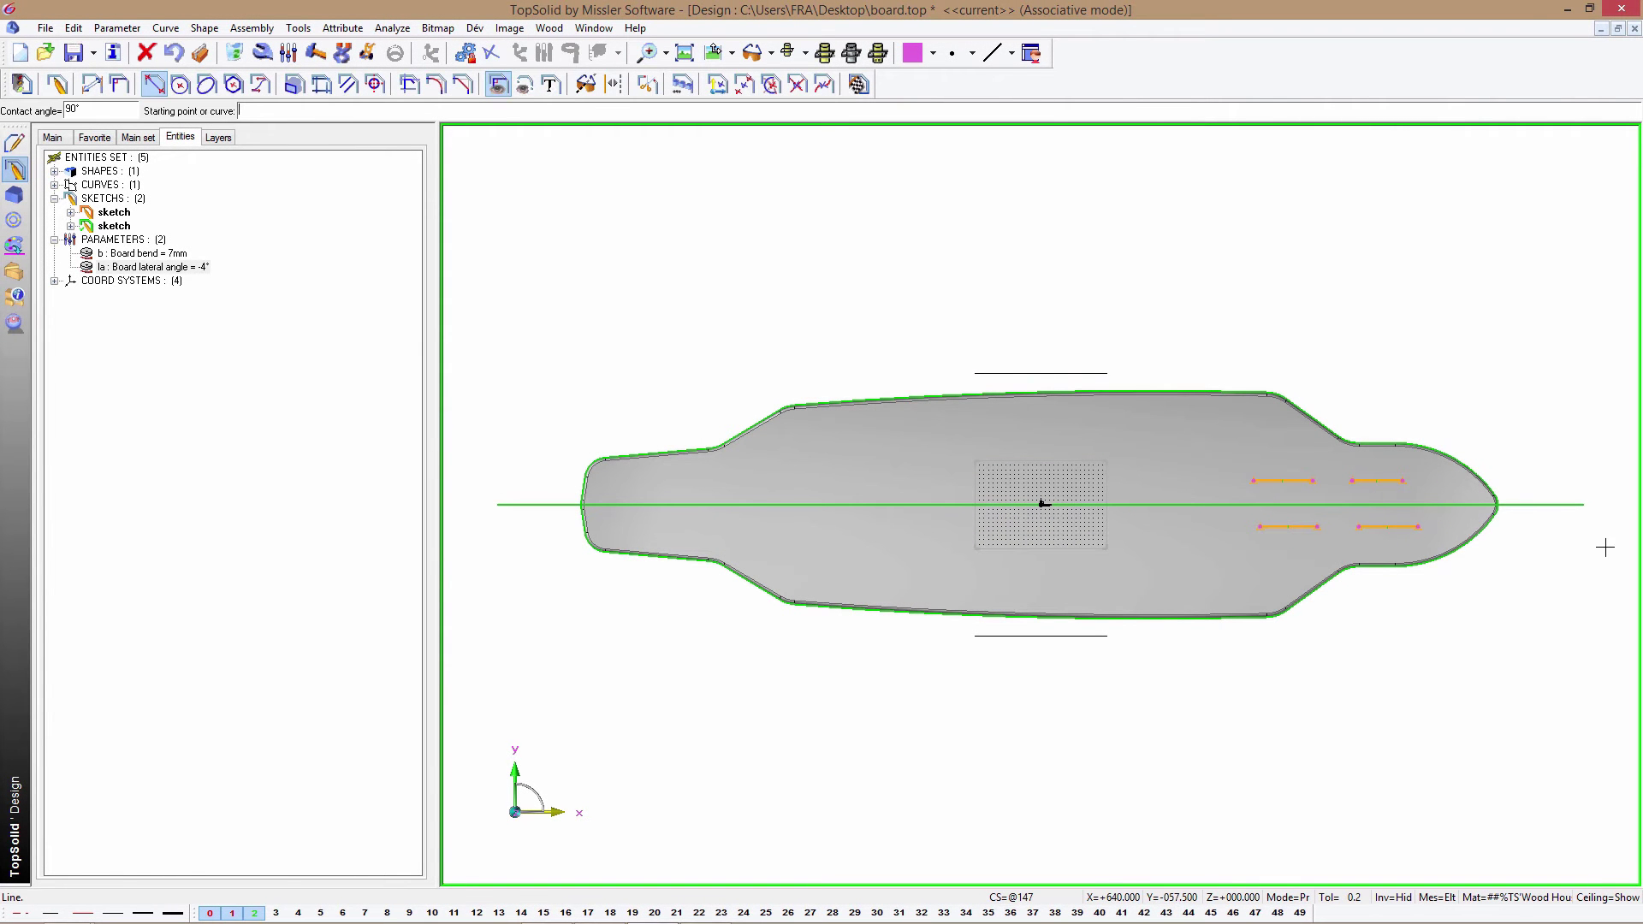
scroll(1455, 513, "up", 2)
scroll(1455, 513, "up", 2)
scroll(1455, 514, "up", 2)
- Close both slot ends with arcs and add bulge arcs between the upper and lower segments
left_click(179, 84)
left_click(900, 439)
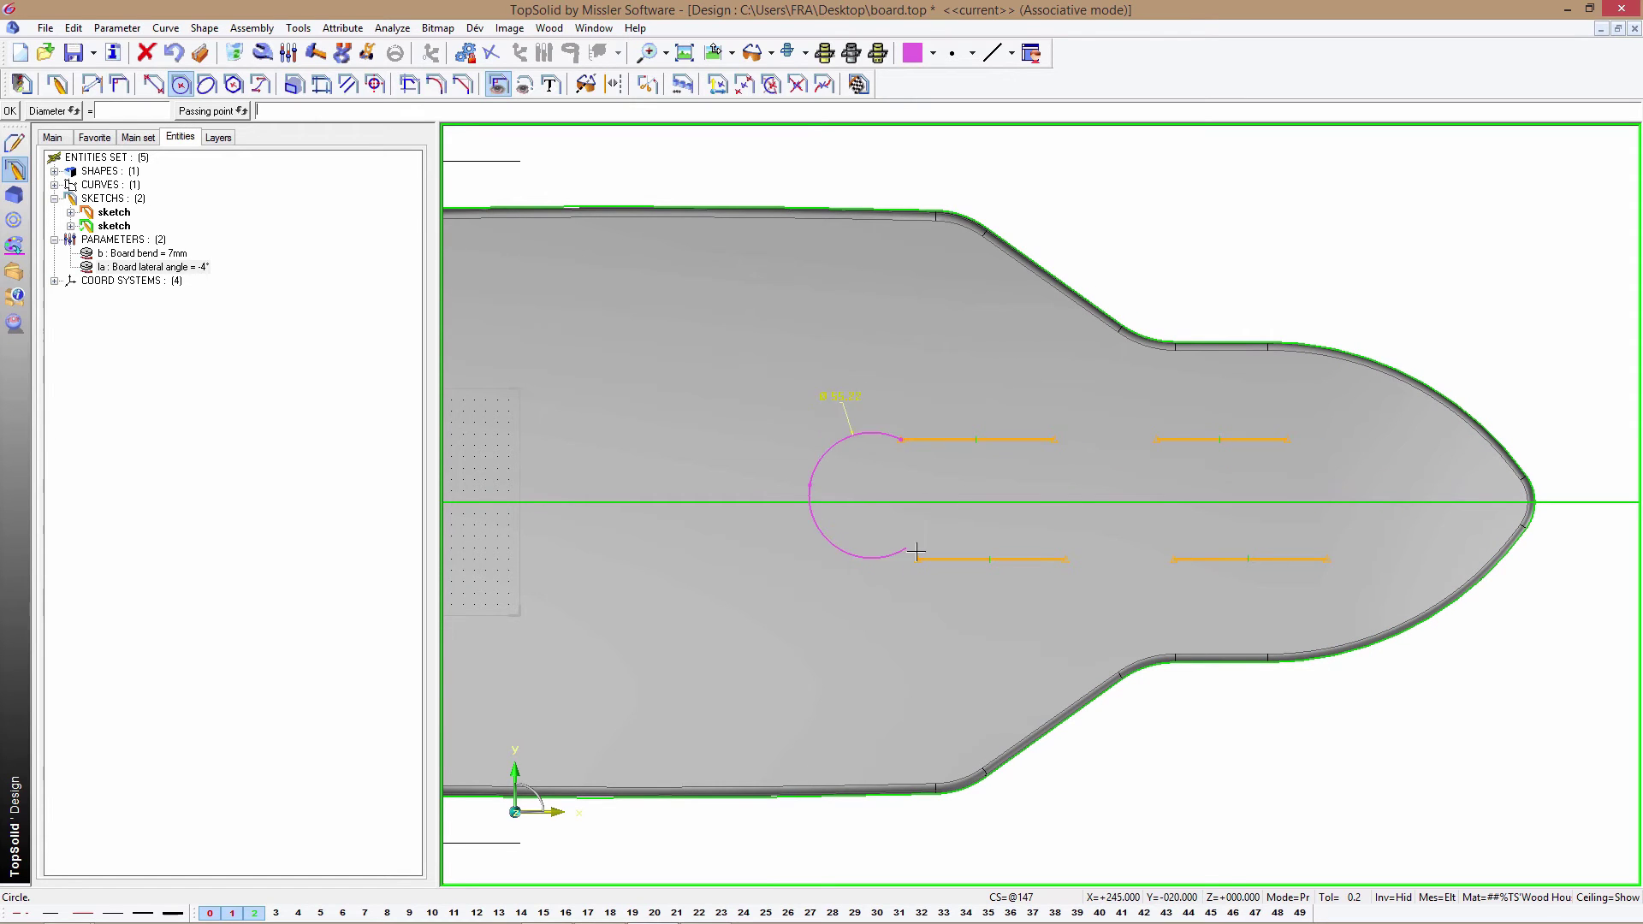
left_click(917, 556)
left_click(1332, 448)
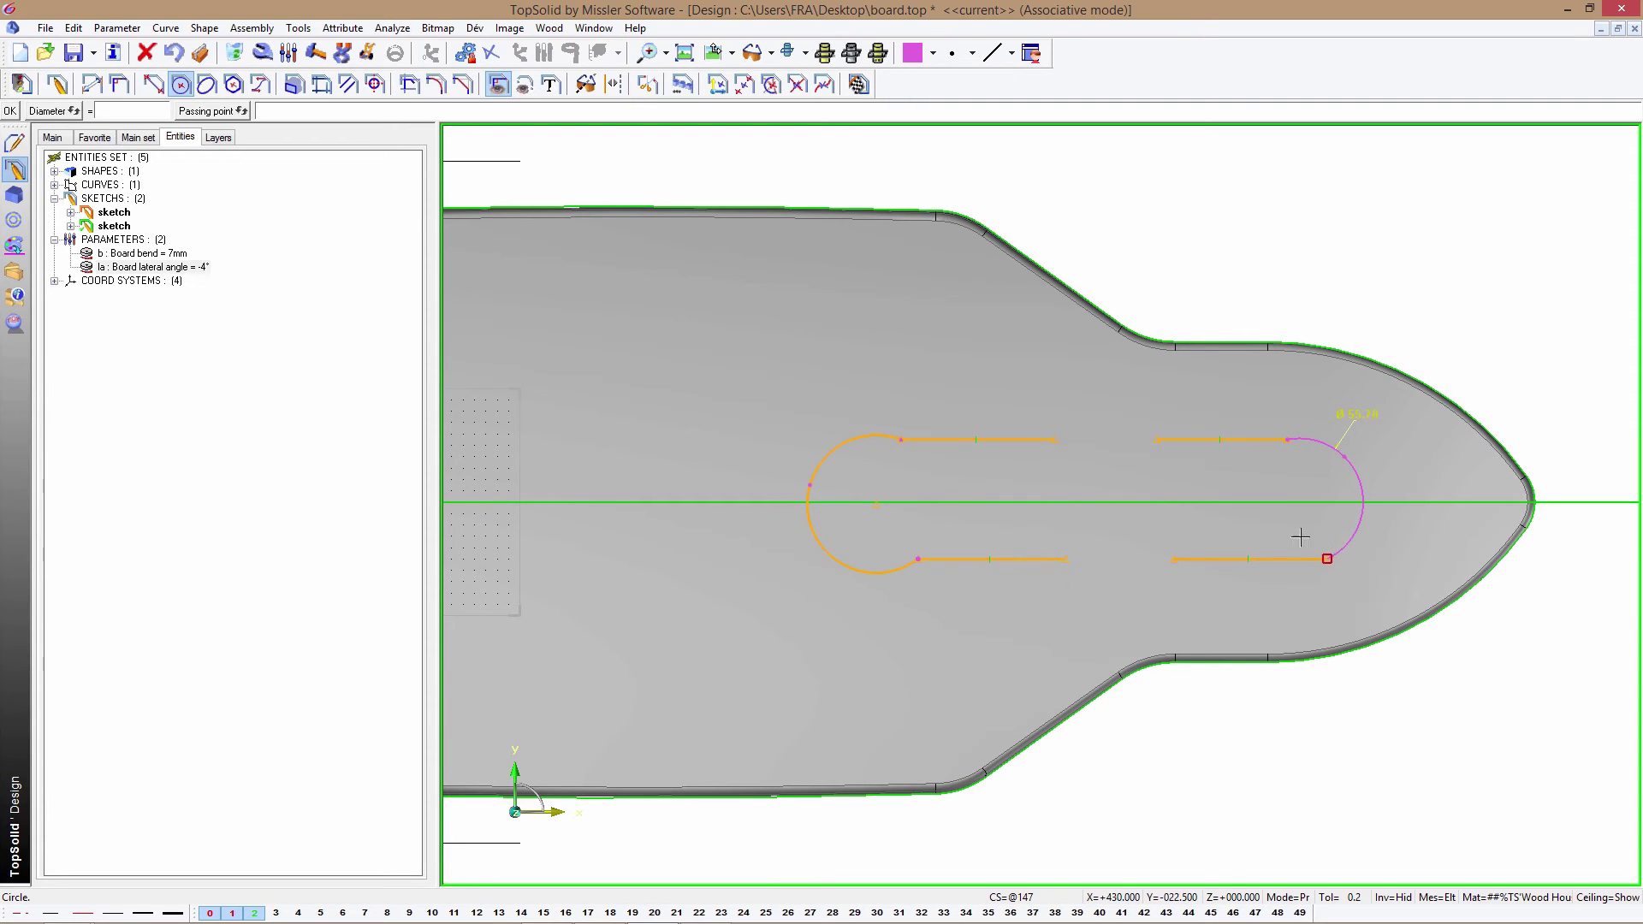
left_click(1302, 539)
left_click(1054, 439)
left_click(1155, 439)
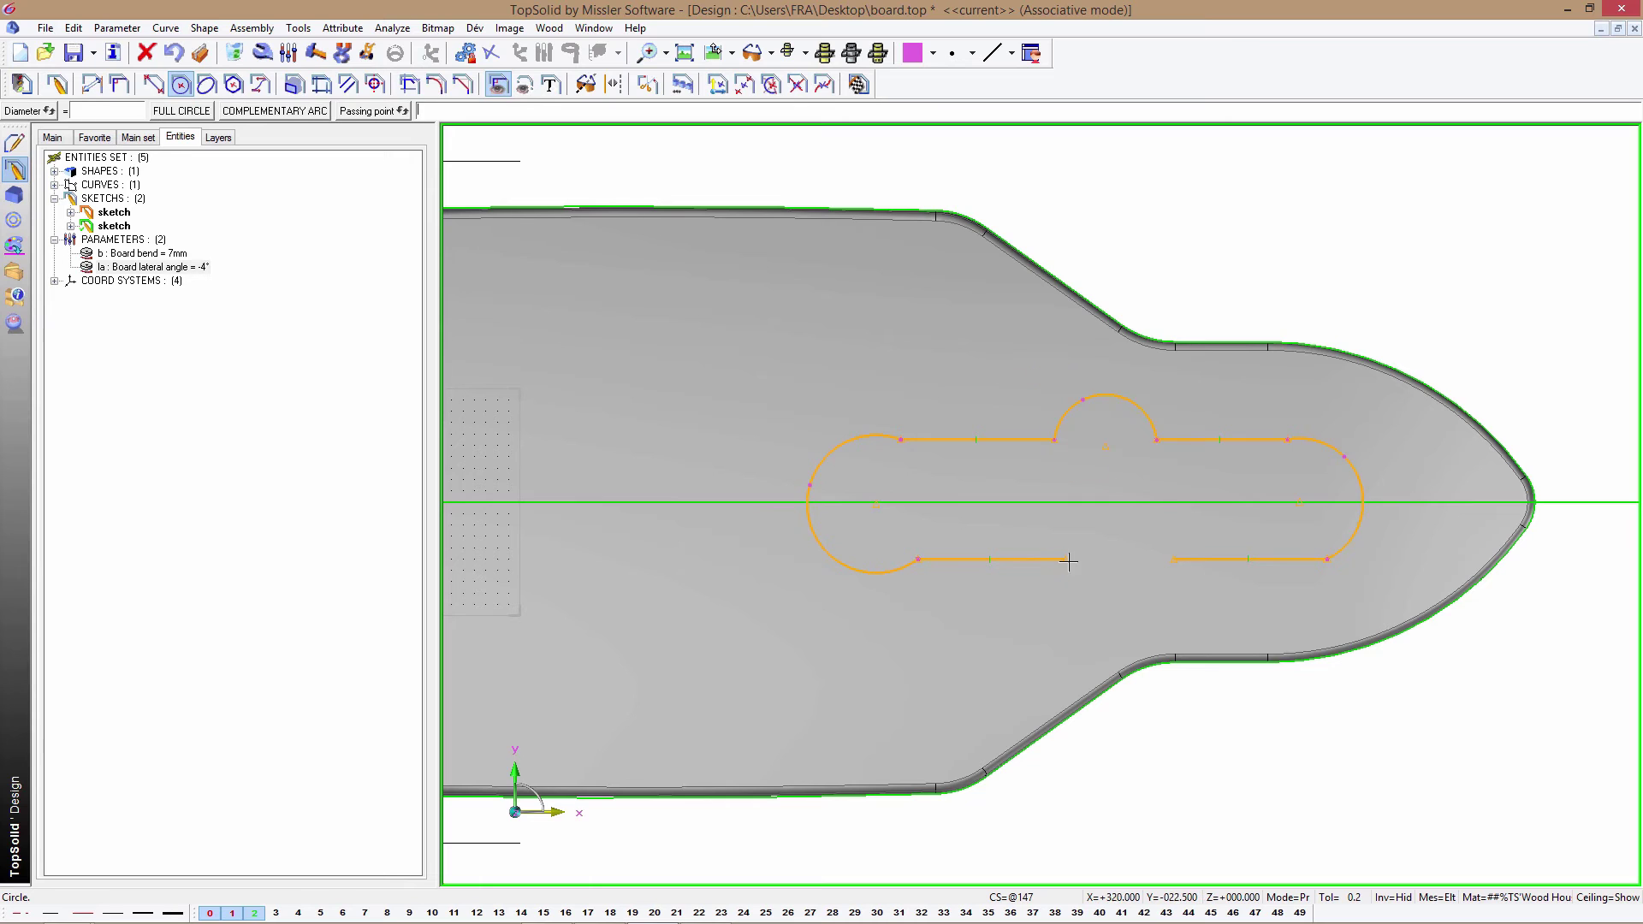
left_click(1065, 559)
left_click(1174, 559)
- Add a width dimension between the upper and lower right slot segments
left_click(91, 86)
left_click(1216, 440)
left_click(1245, 559)
left_click(1424, 529)
- Set the slot width to 26 and align the upper and lower side segments
key("Return")
scroll(1171, 505, "up", 2)
scroll(1171, 506, "up", 1)
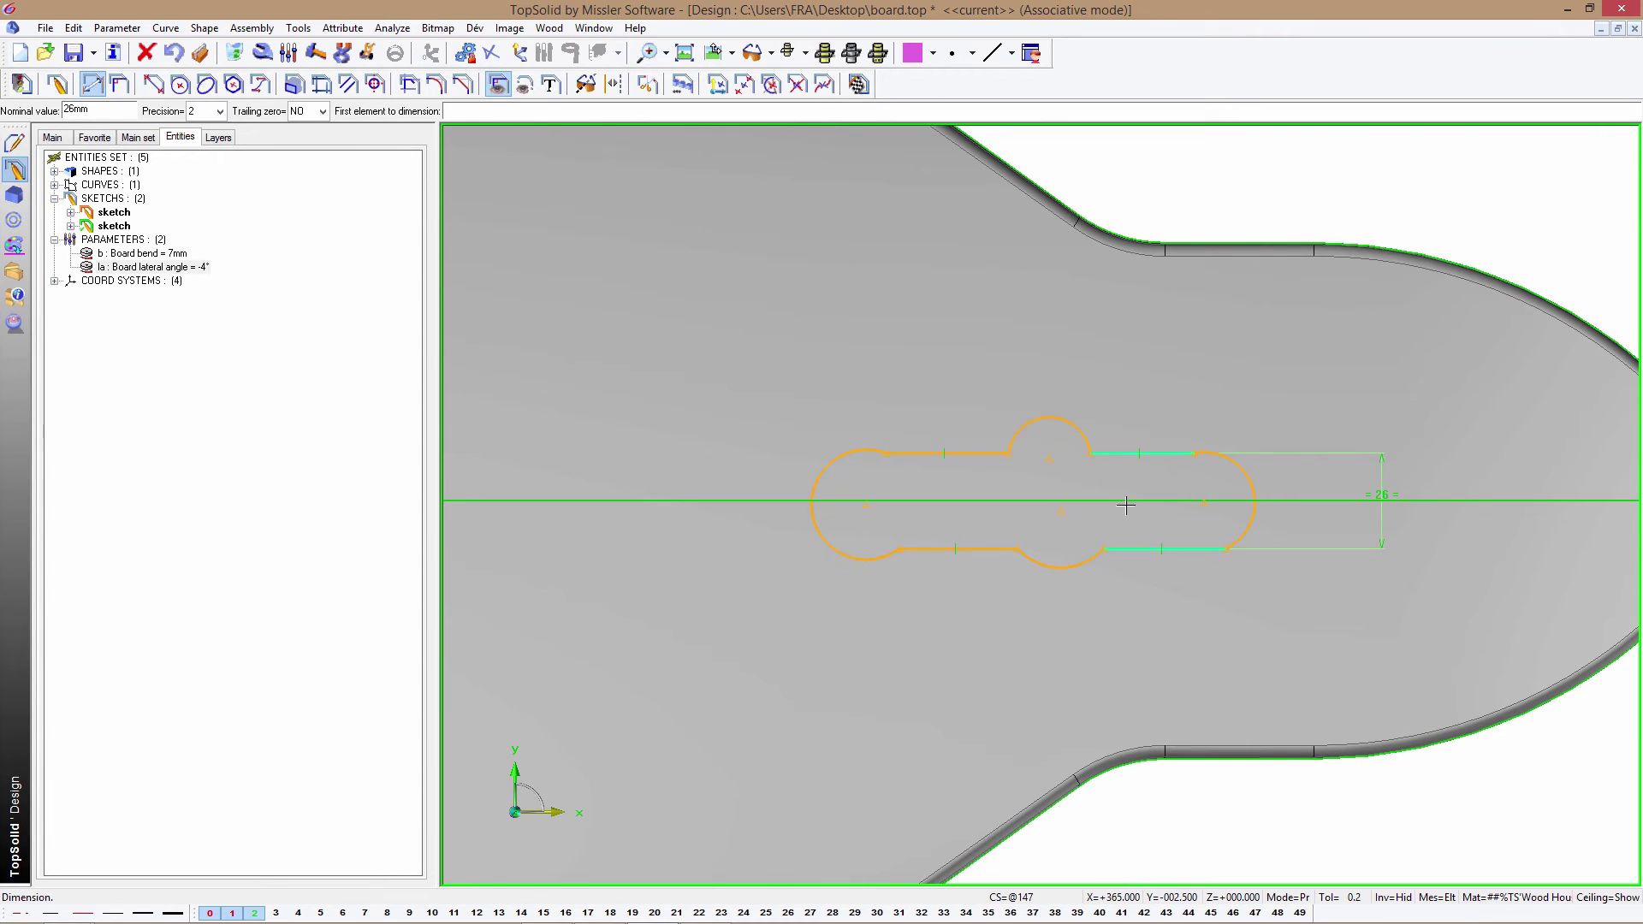
left_click(118, 84)
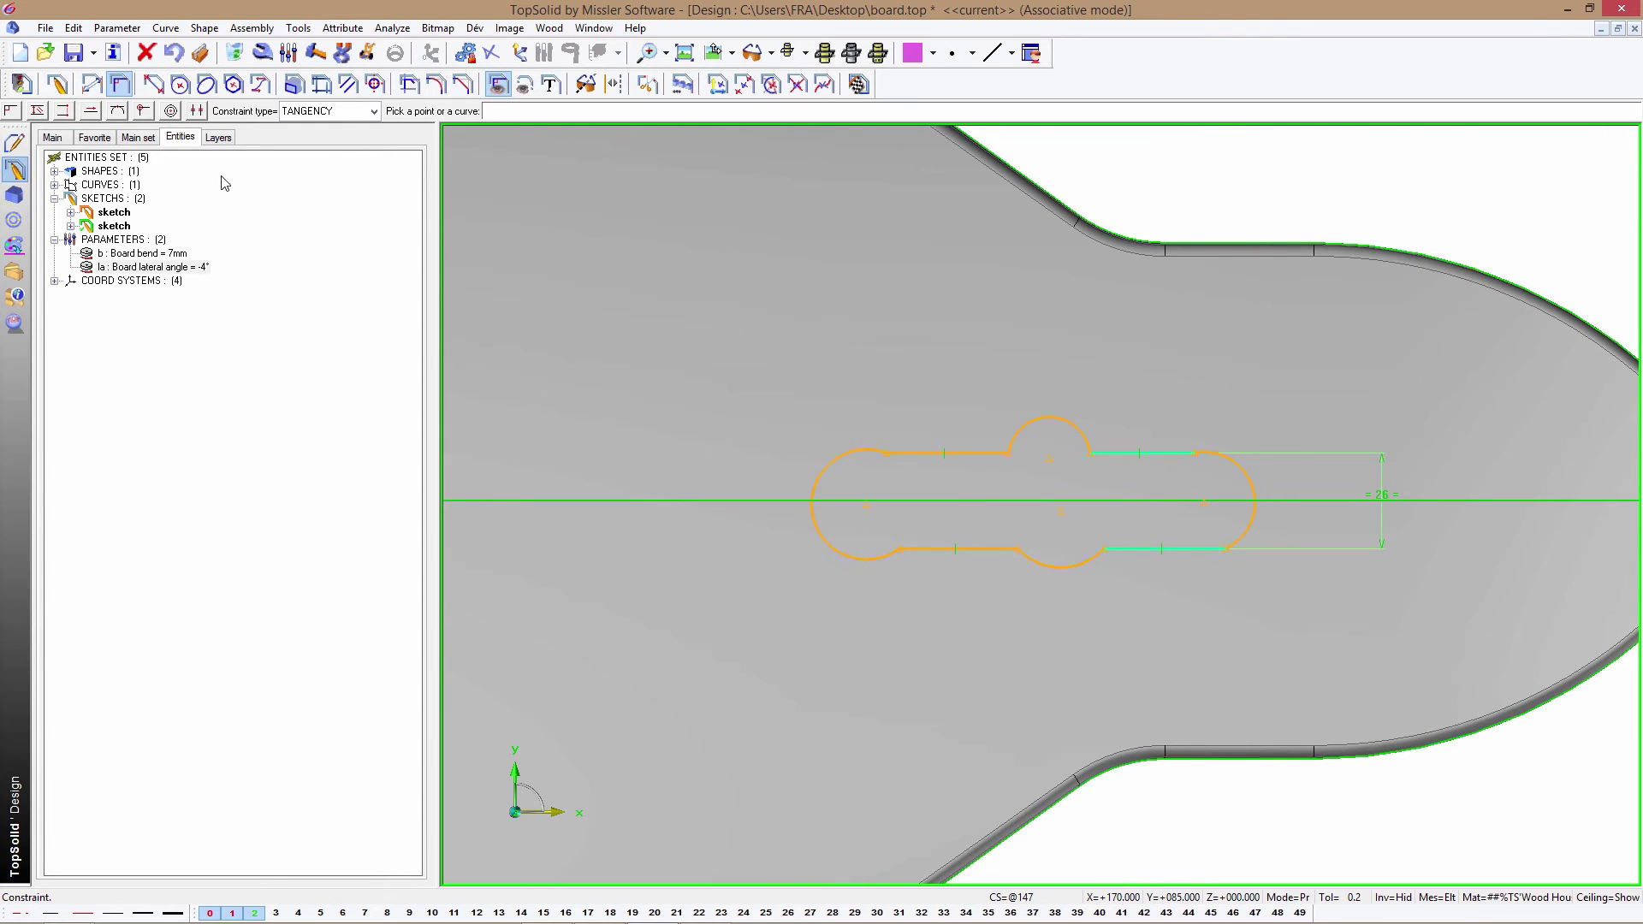
scroll(1152, 459, "down", 1)
scroll(1027, 469, "down", 1)
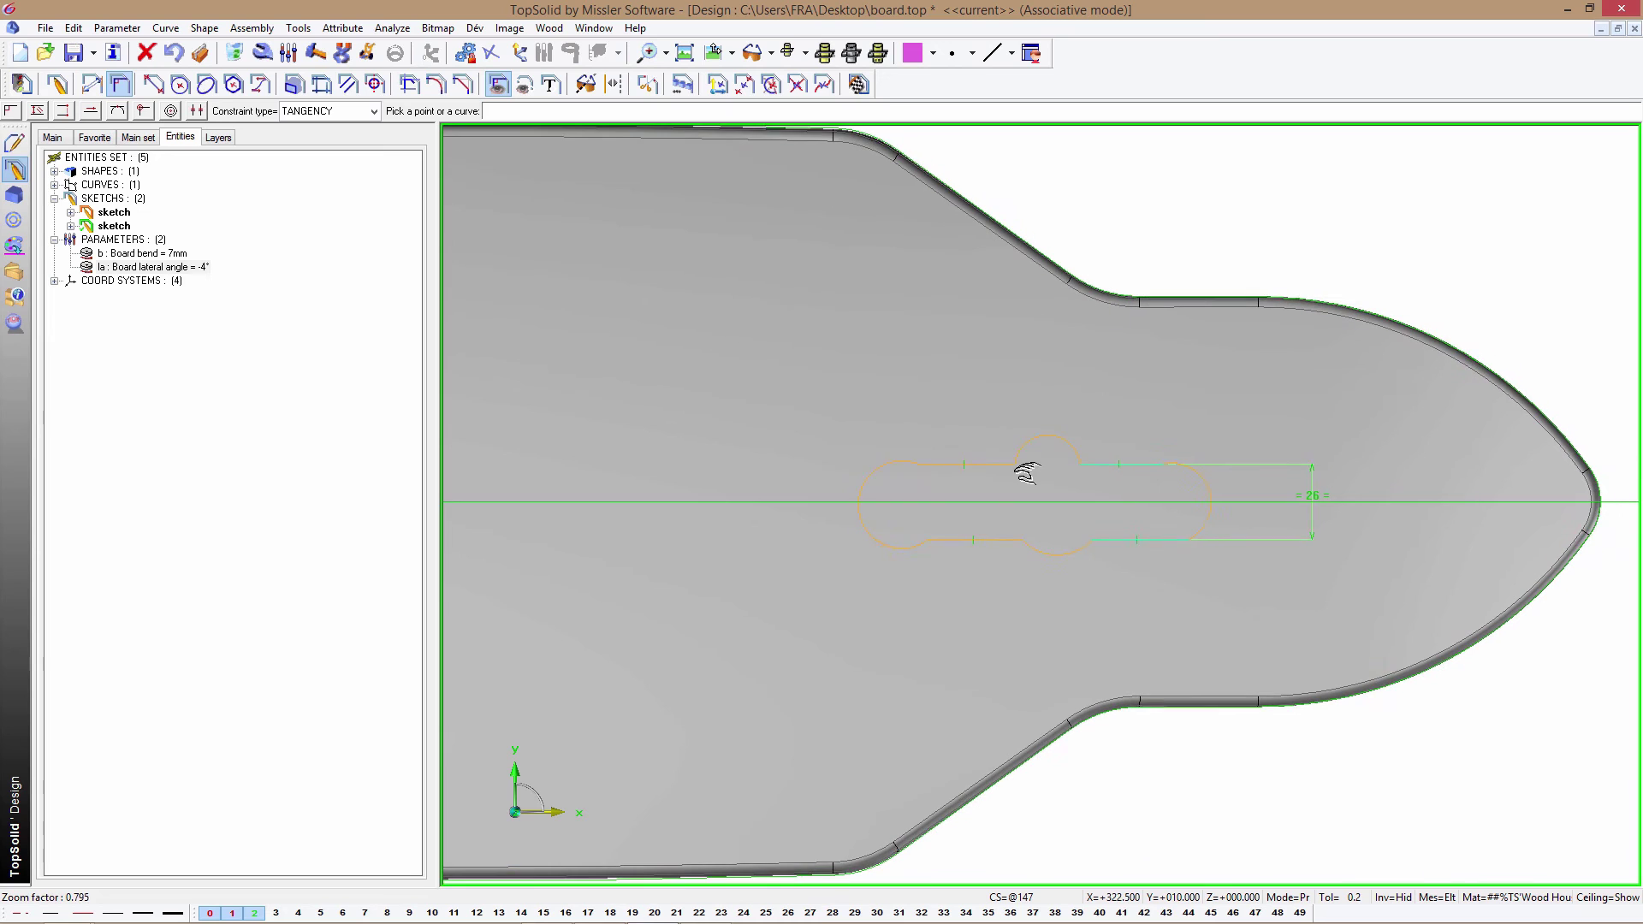
left_click(63, 110)
left_click(1012, 464)
left_click(1113, 465)
left_click(997, 539)
left_click(1113, 540)
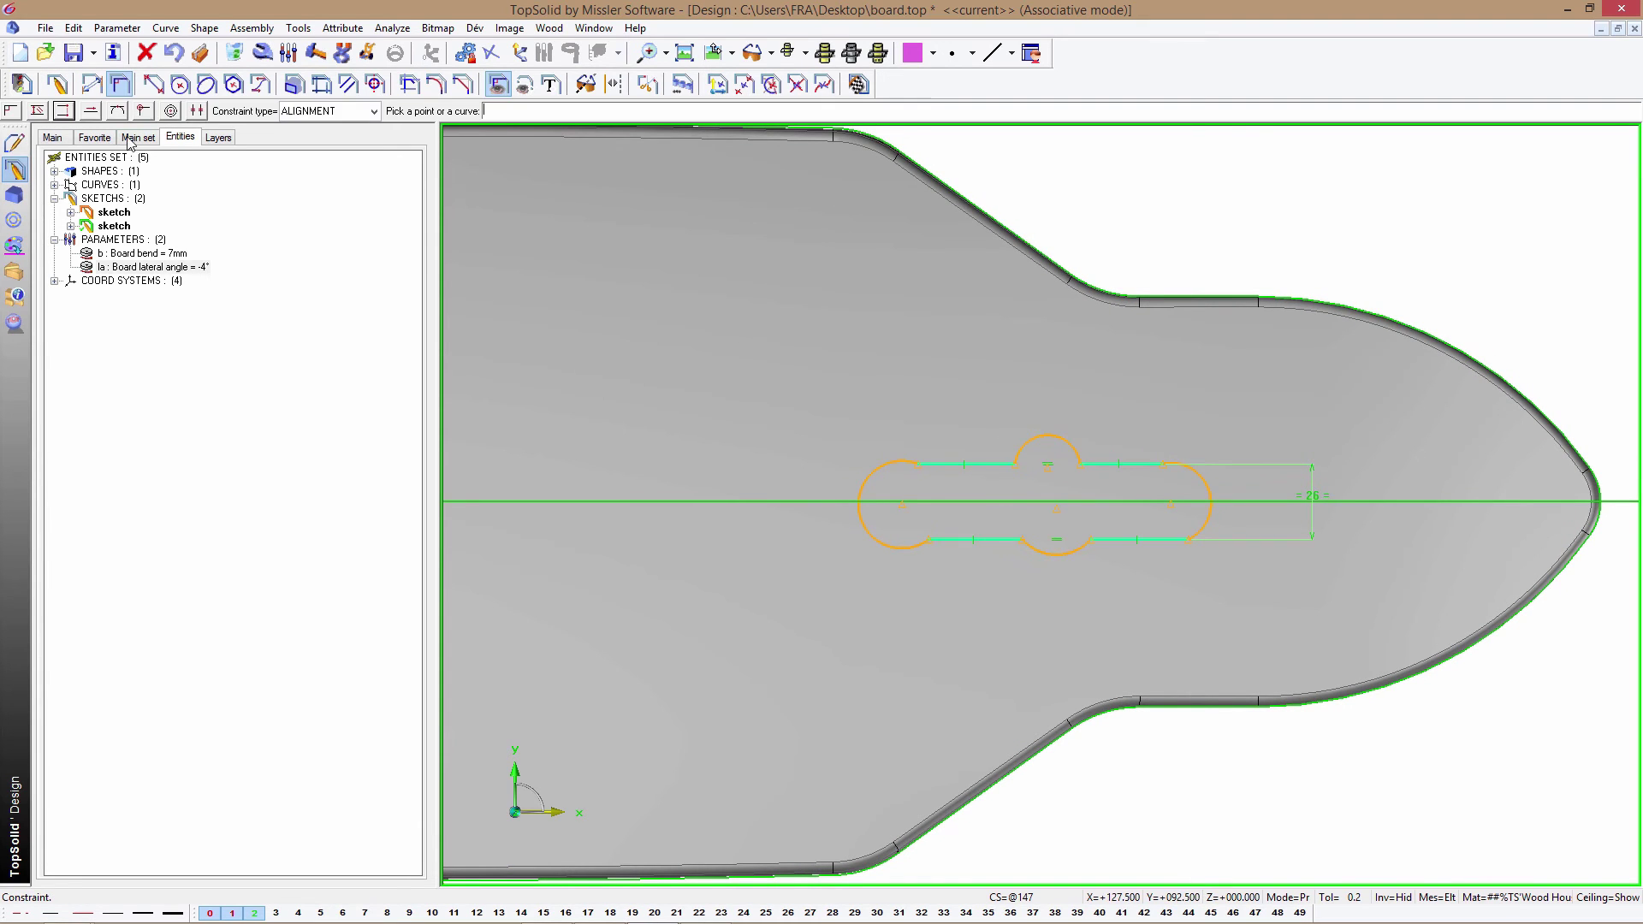
- Make the slot's end arcs tangent to the top and bottom sides
left_click(117, 110)
left_click(898, 463)
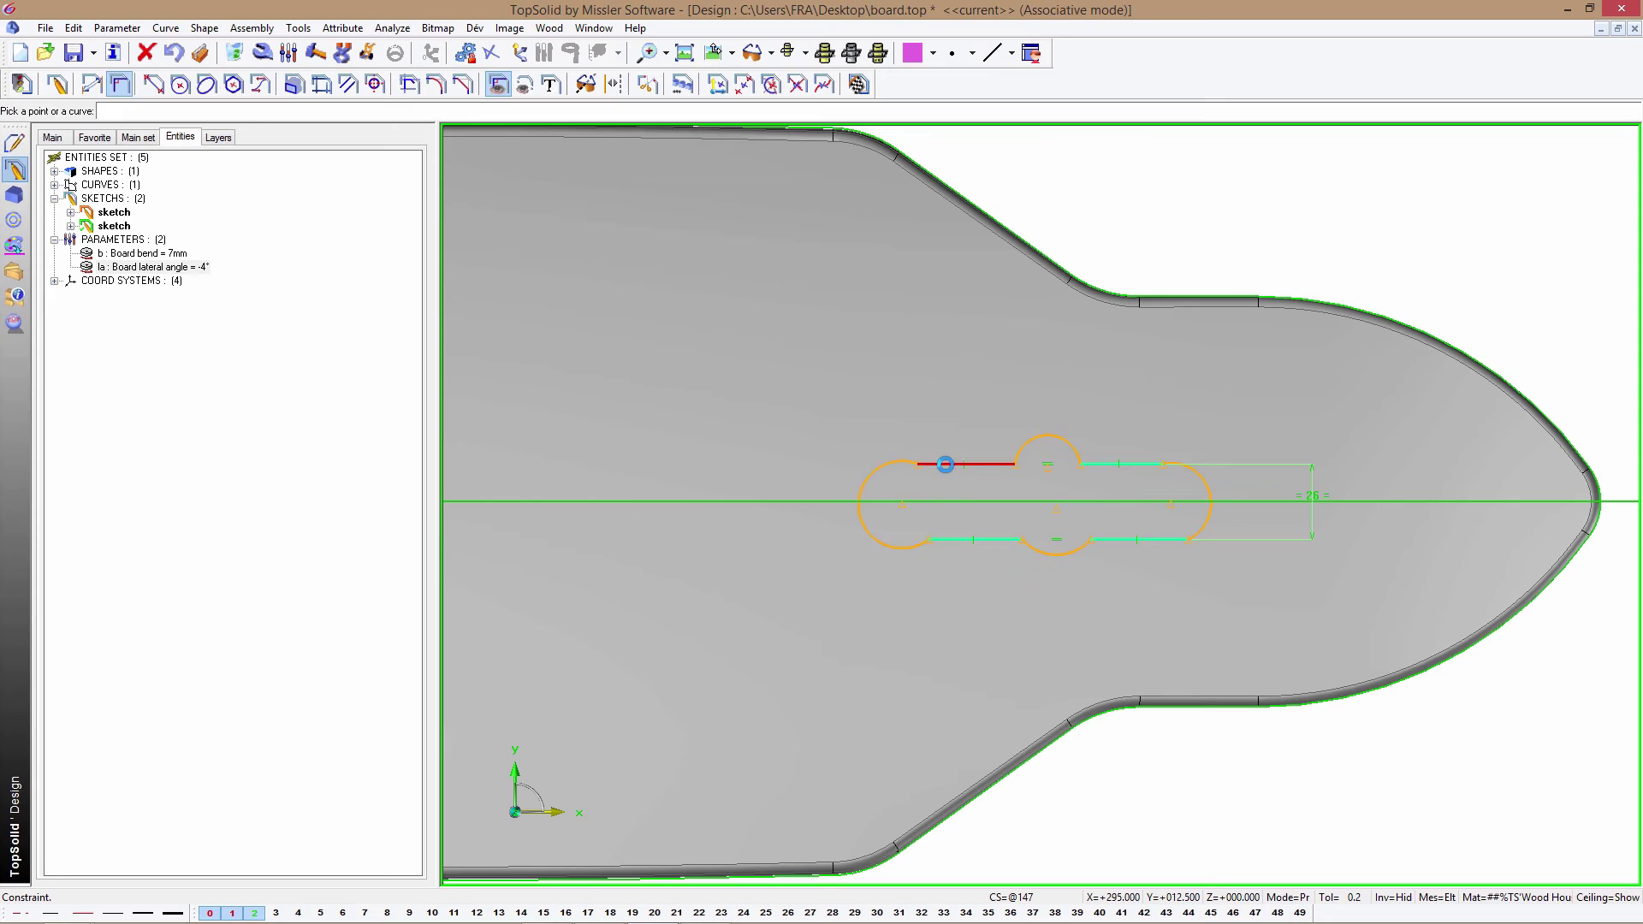
left_click(941, 544)
left_click(1139, 464)
left_click(1203, 522)
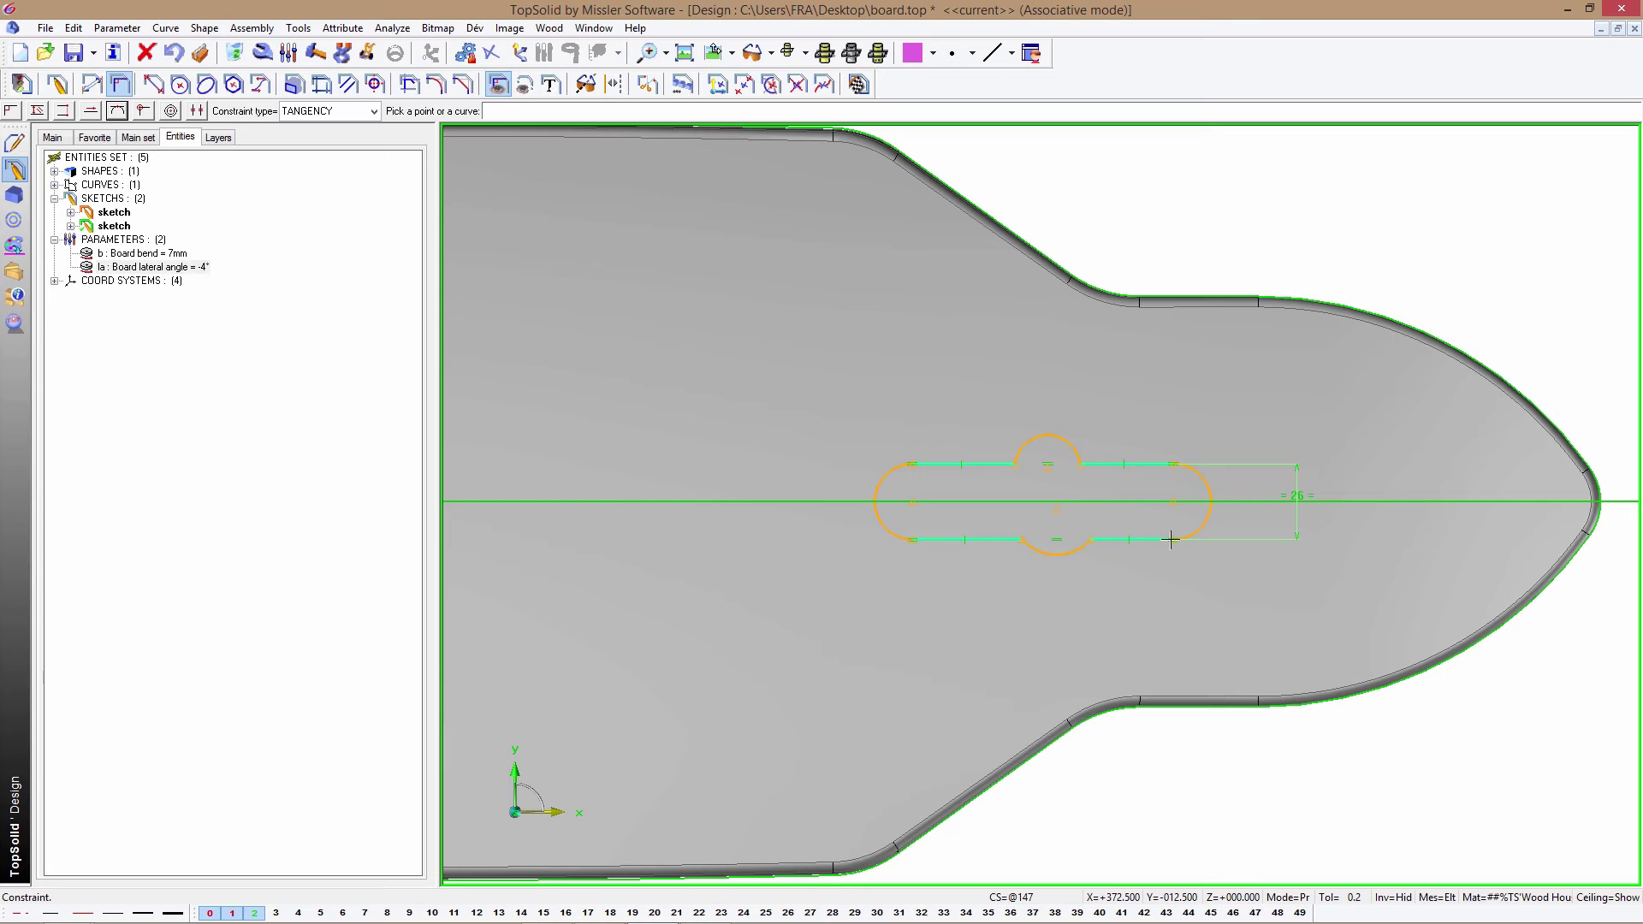
- Dimension the slot's overall length between its end arcs as 110
left_click(92, 83)
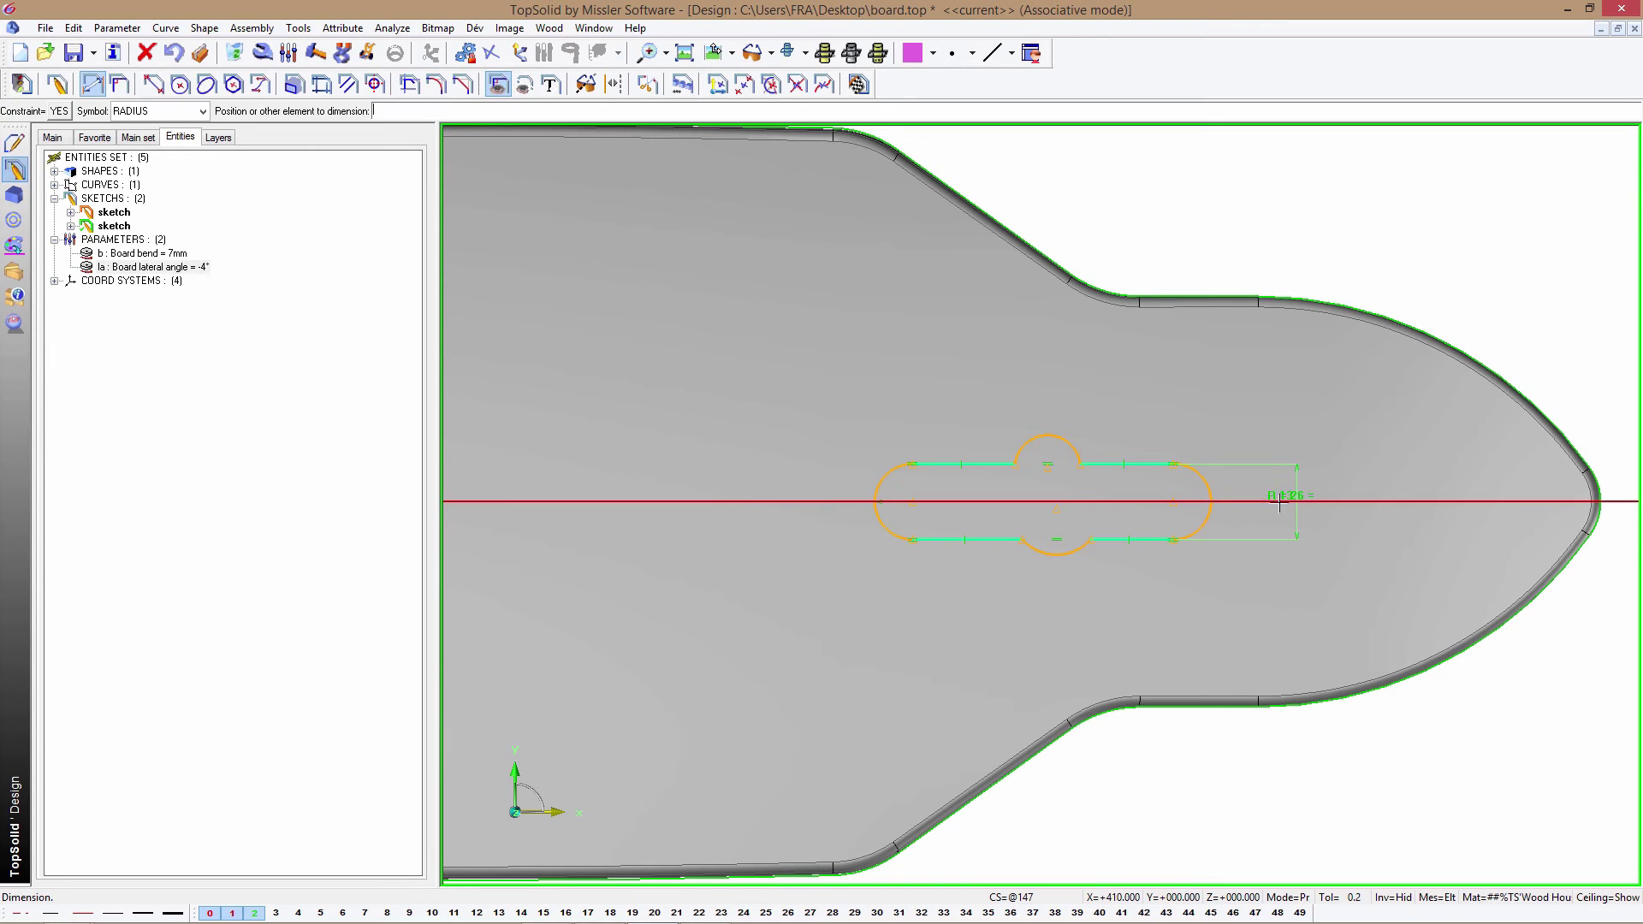
left_click(1216, 490)
left_click(876, 501)
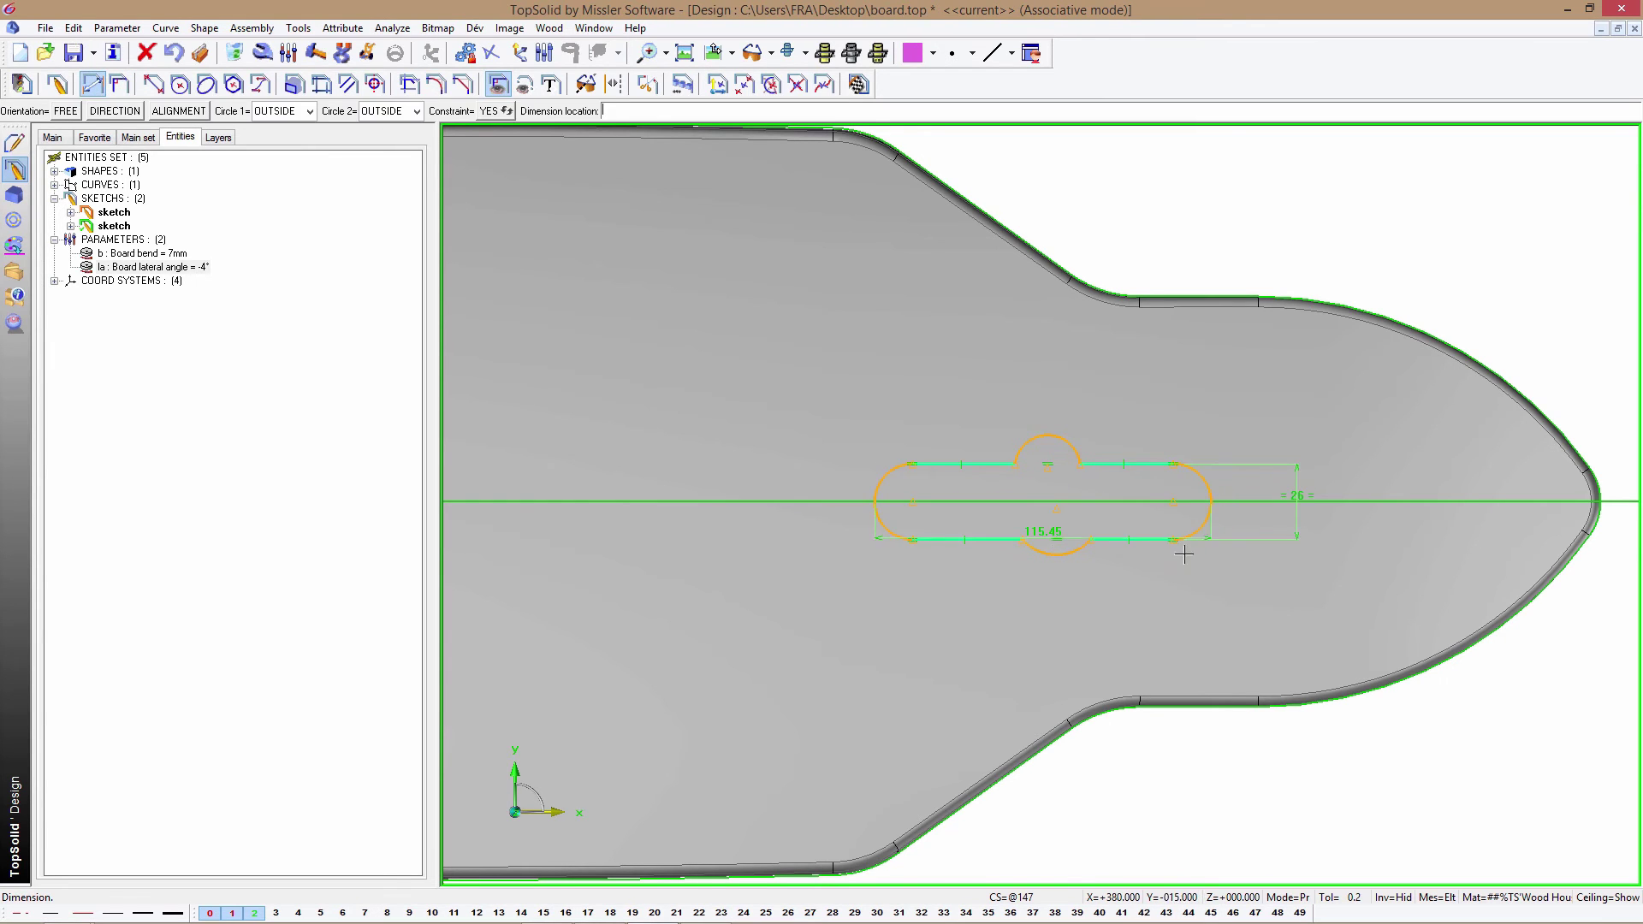
left_click(1232, 587)
key("Return")
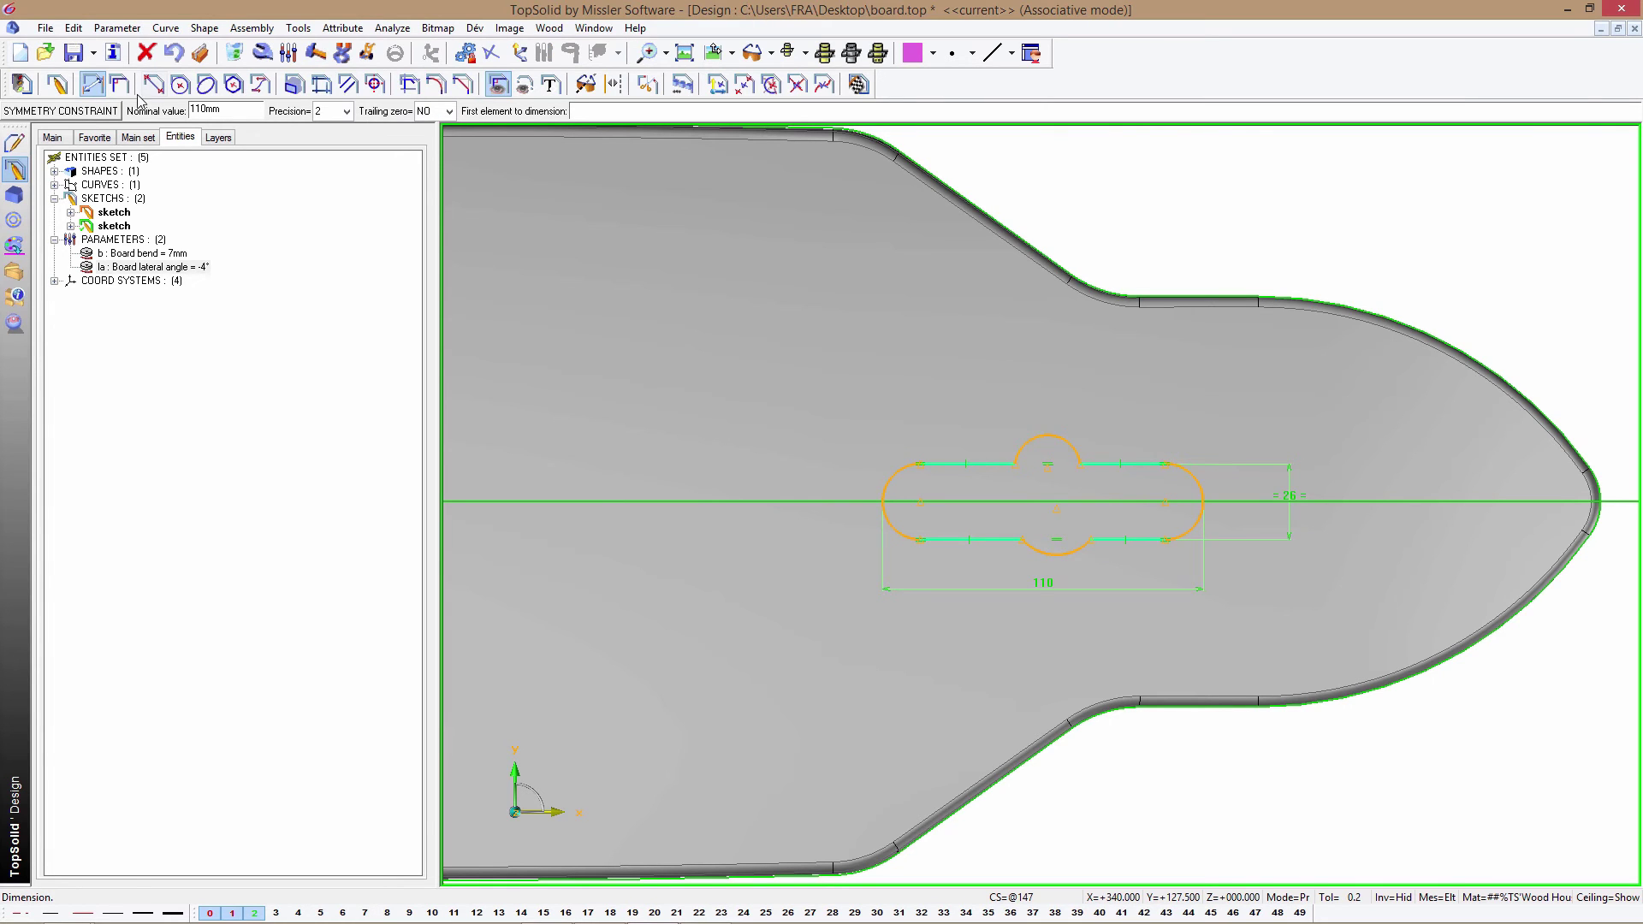
- Position the slot's left end 365 from the origin
left_click(98, 89)
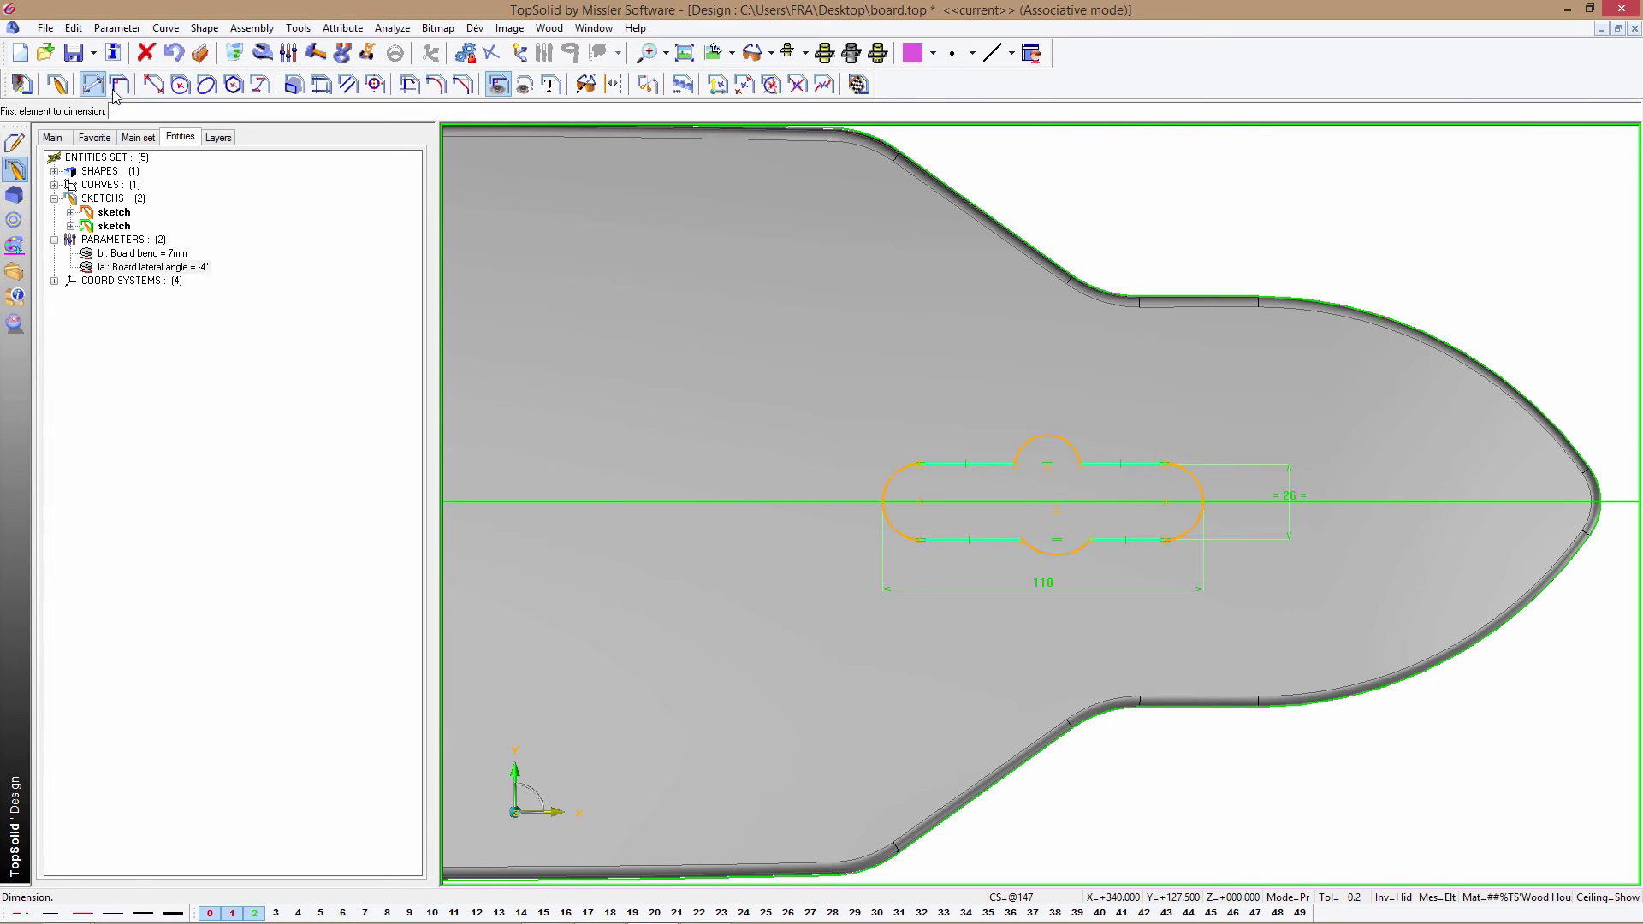
left_click(918, 500)
left_click(835, 423)
type("5")
key("Return")
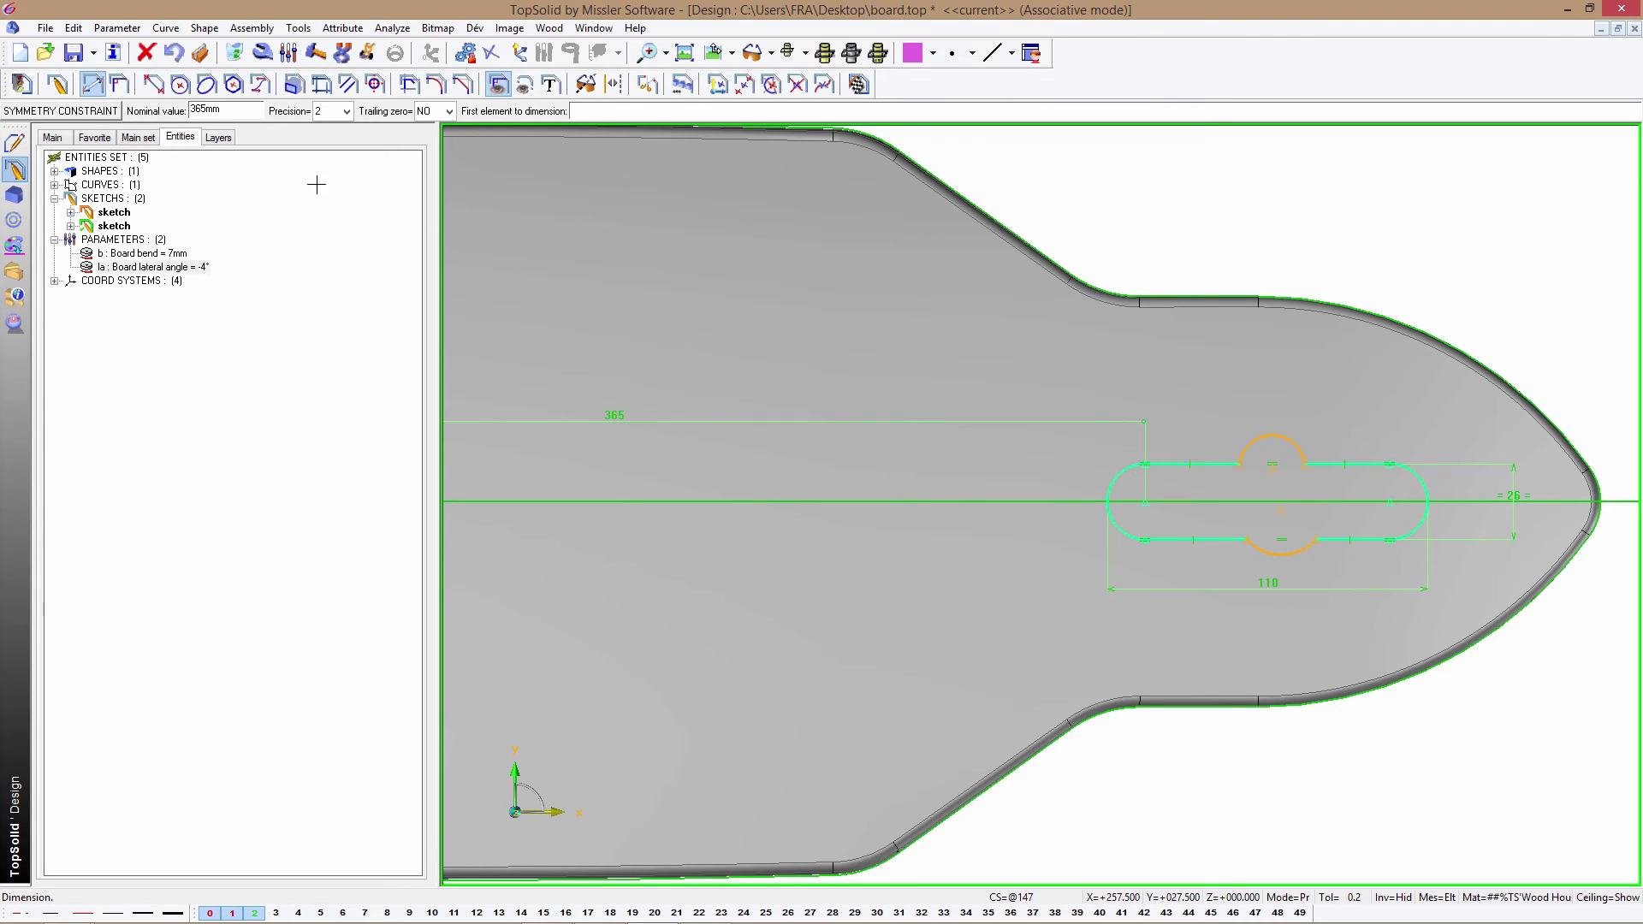
- Align the bulges with the upper and lower segments to centre them
left_click(120, 84)
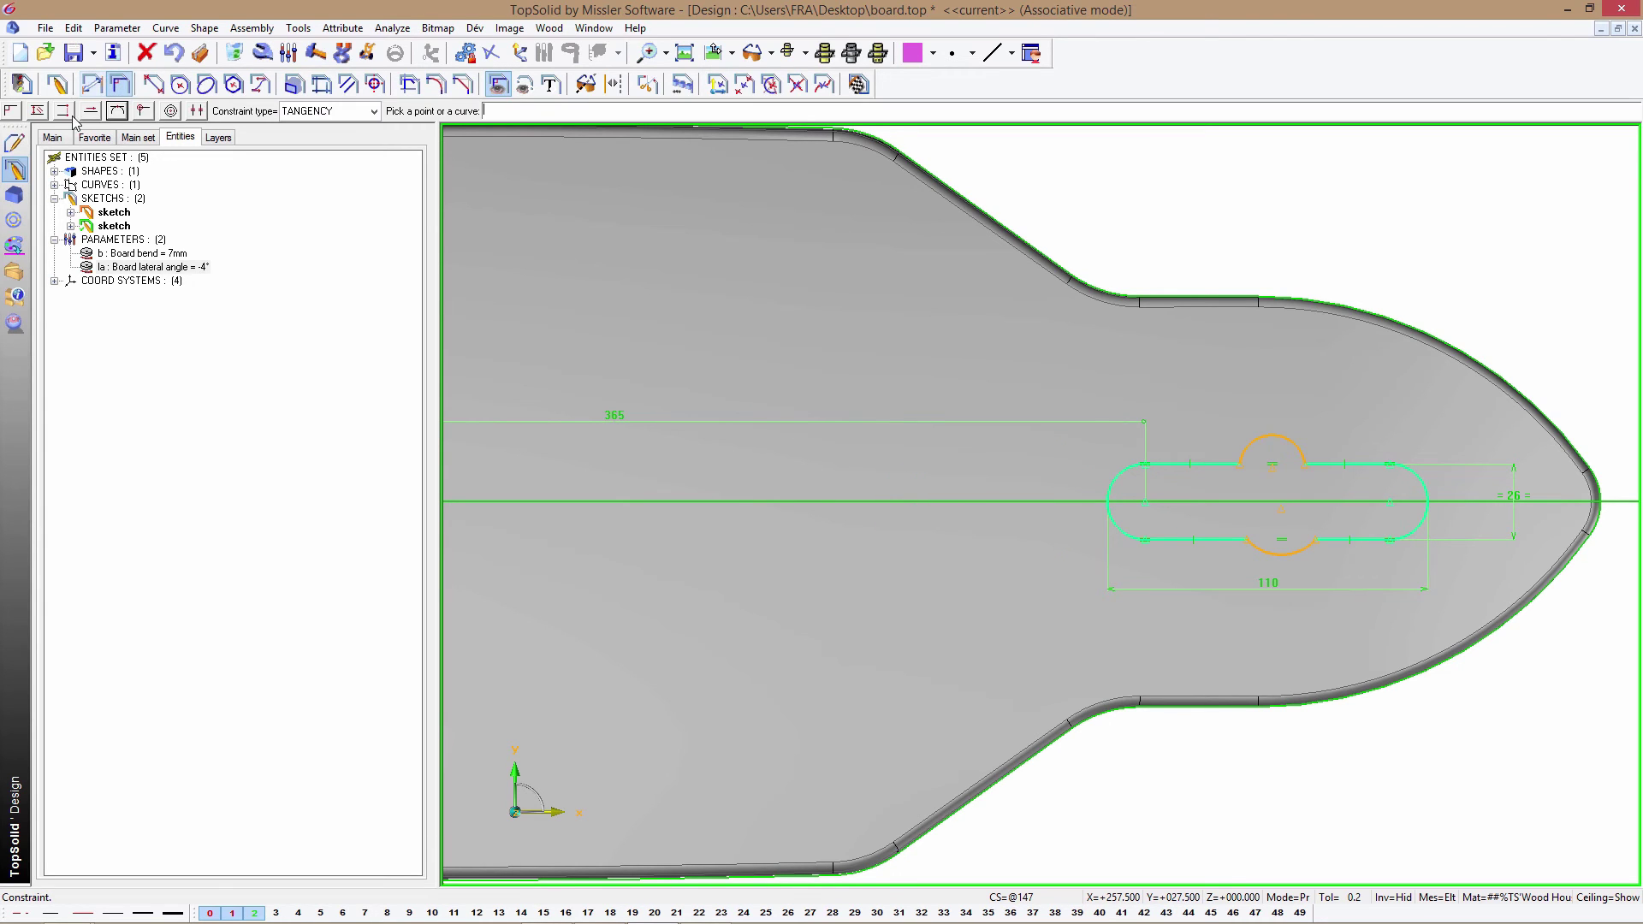
left_click(1244, 538)
left_click(1238, 465)
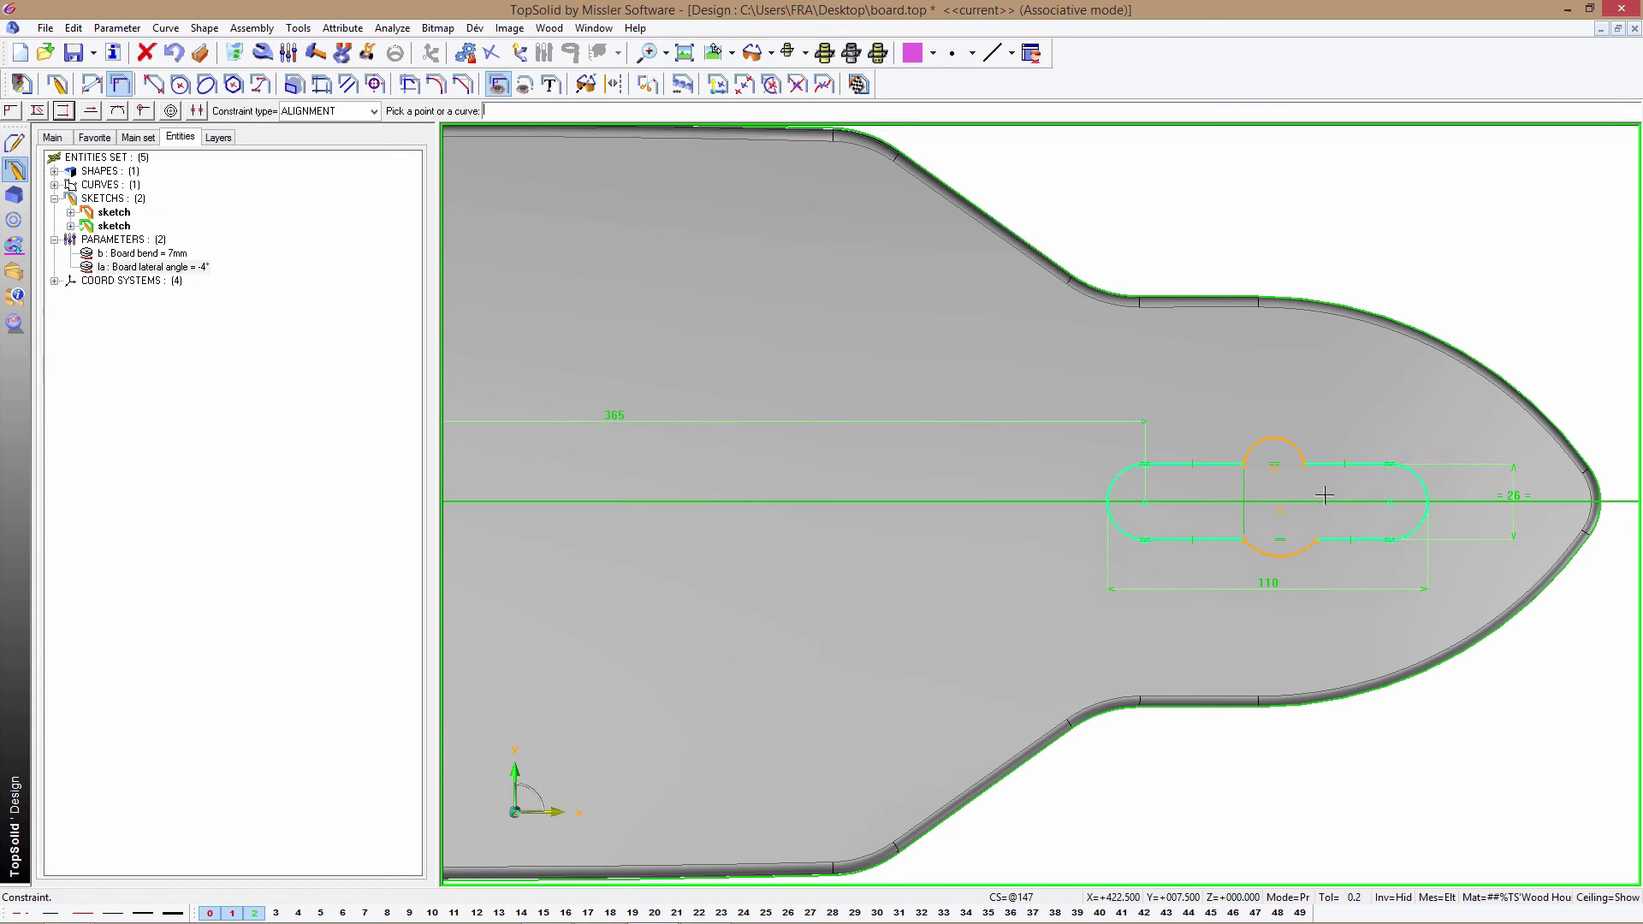
left_click(1323, 539)
left_click(1323, 465)
- Give both the top and bottom bulge arcs a radius of 30
left_click(93, 83)
left_click(1258, 443)
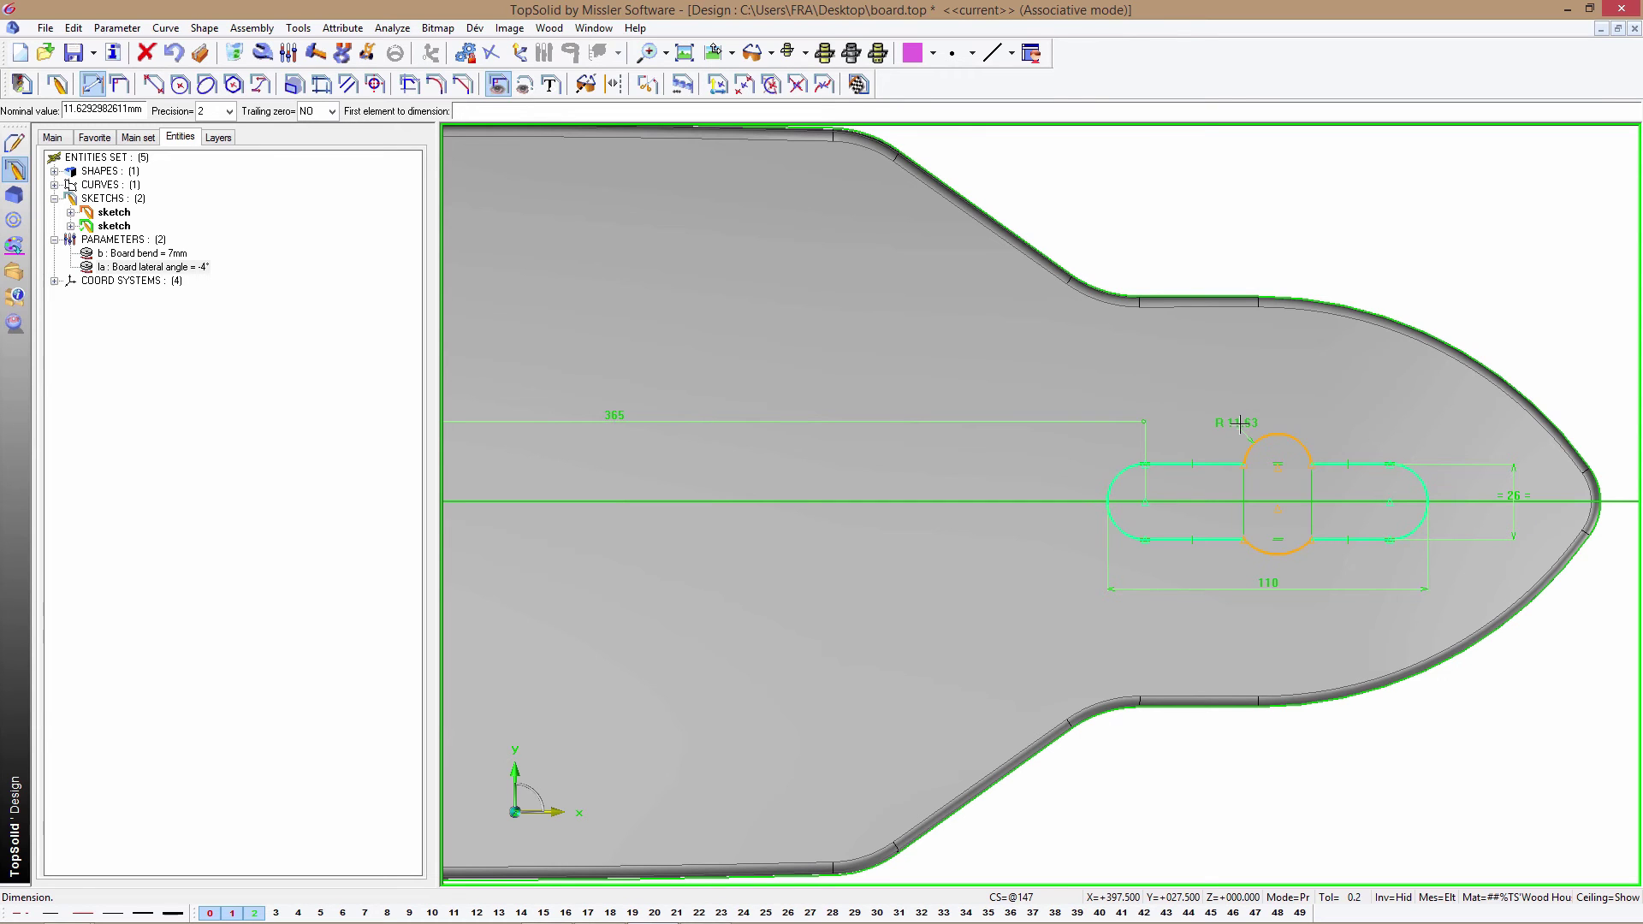
type("30")
key("Return")
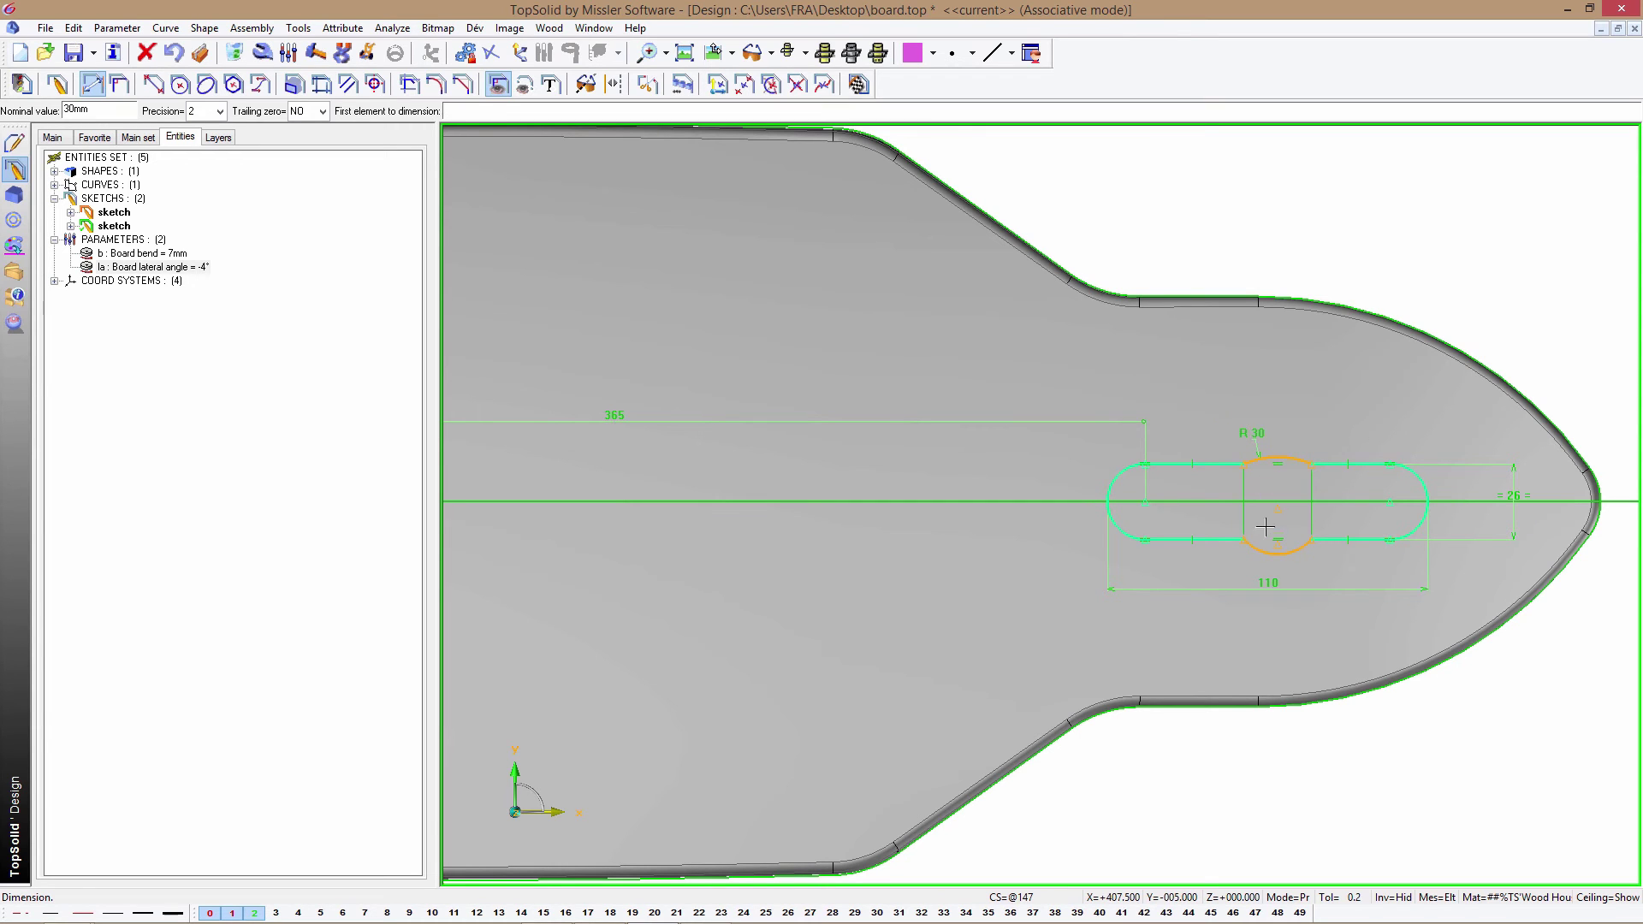
left_click(1260, 551)
left_click(1241, 569)
key("Return")
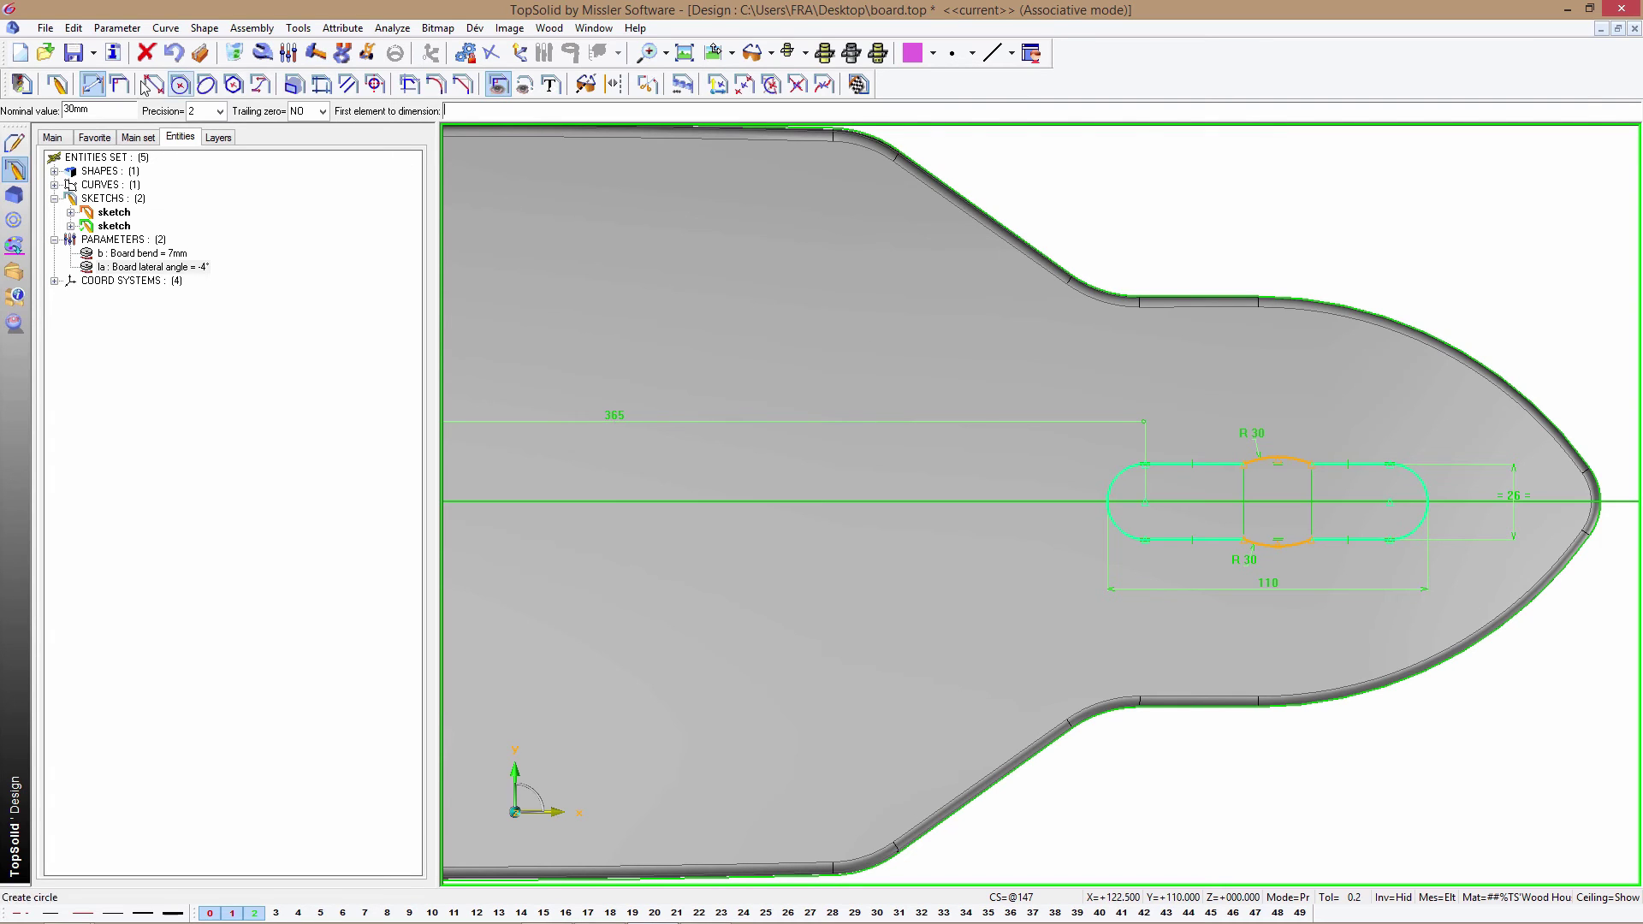
- Blend the top and bottom R 30 centre bulges with R 15 fillets
left_click(436, 84)
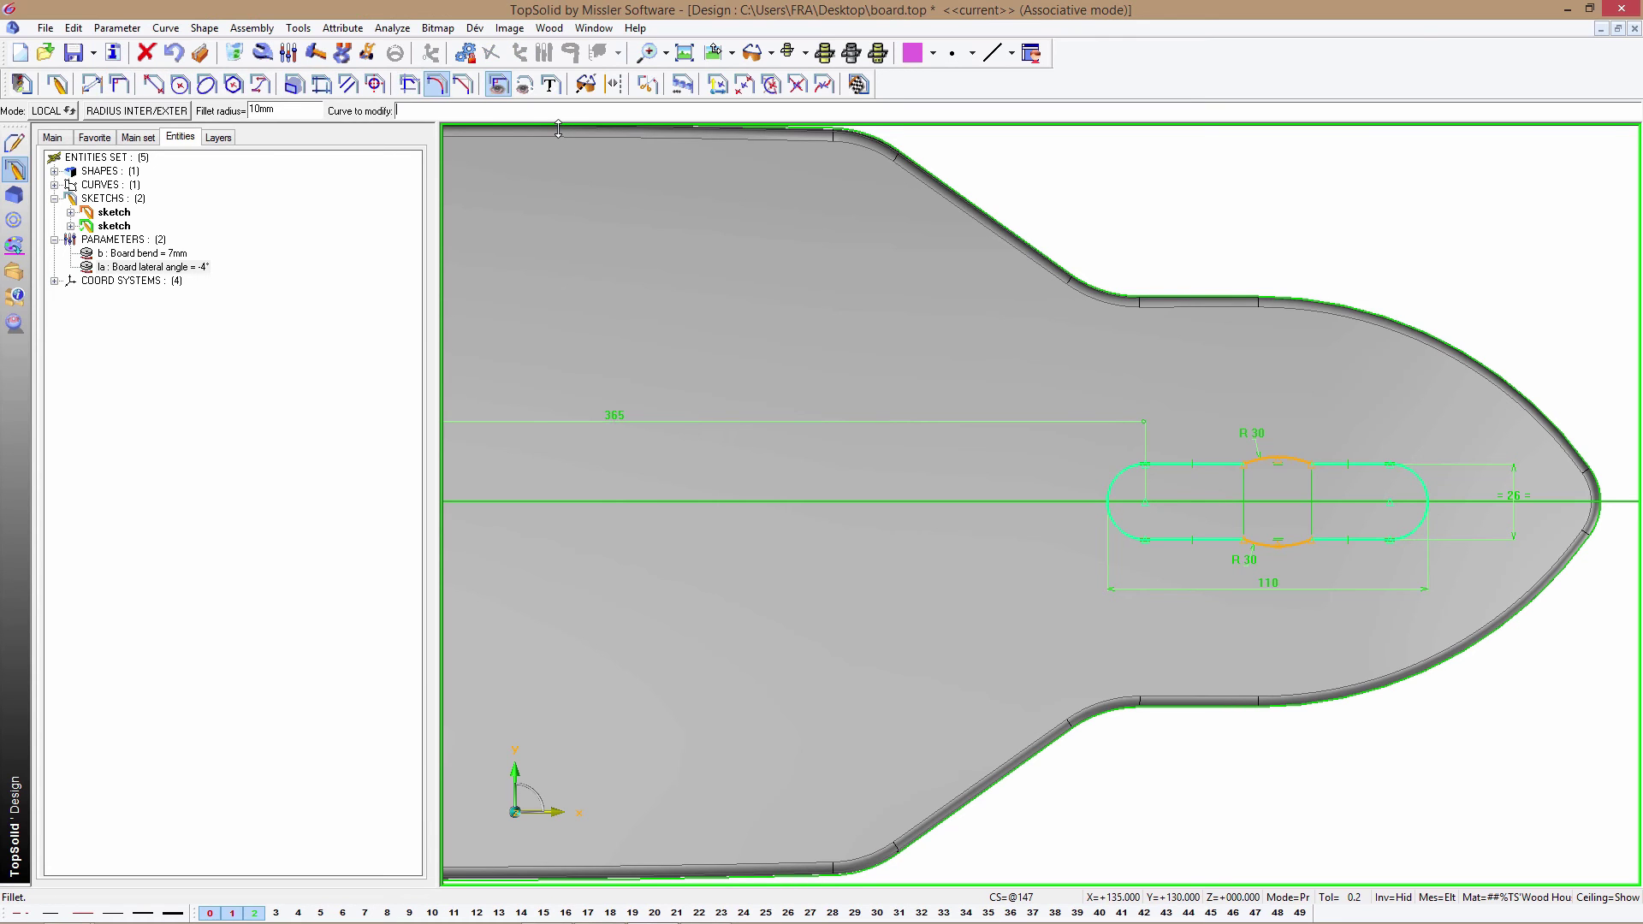
left_click(1249, 460)
left_click(1255, 542)
key("Return")
- Dimension a straight slot side to 20, make the sides equal length, and finish the sketch
left_click(92, 84)
left_click(1190, 462)
left_click(1194, 420)
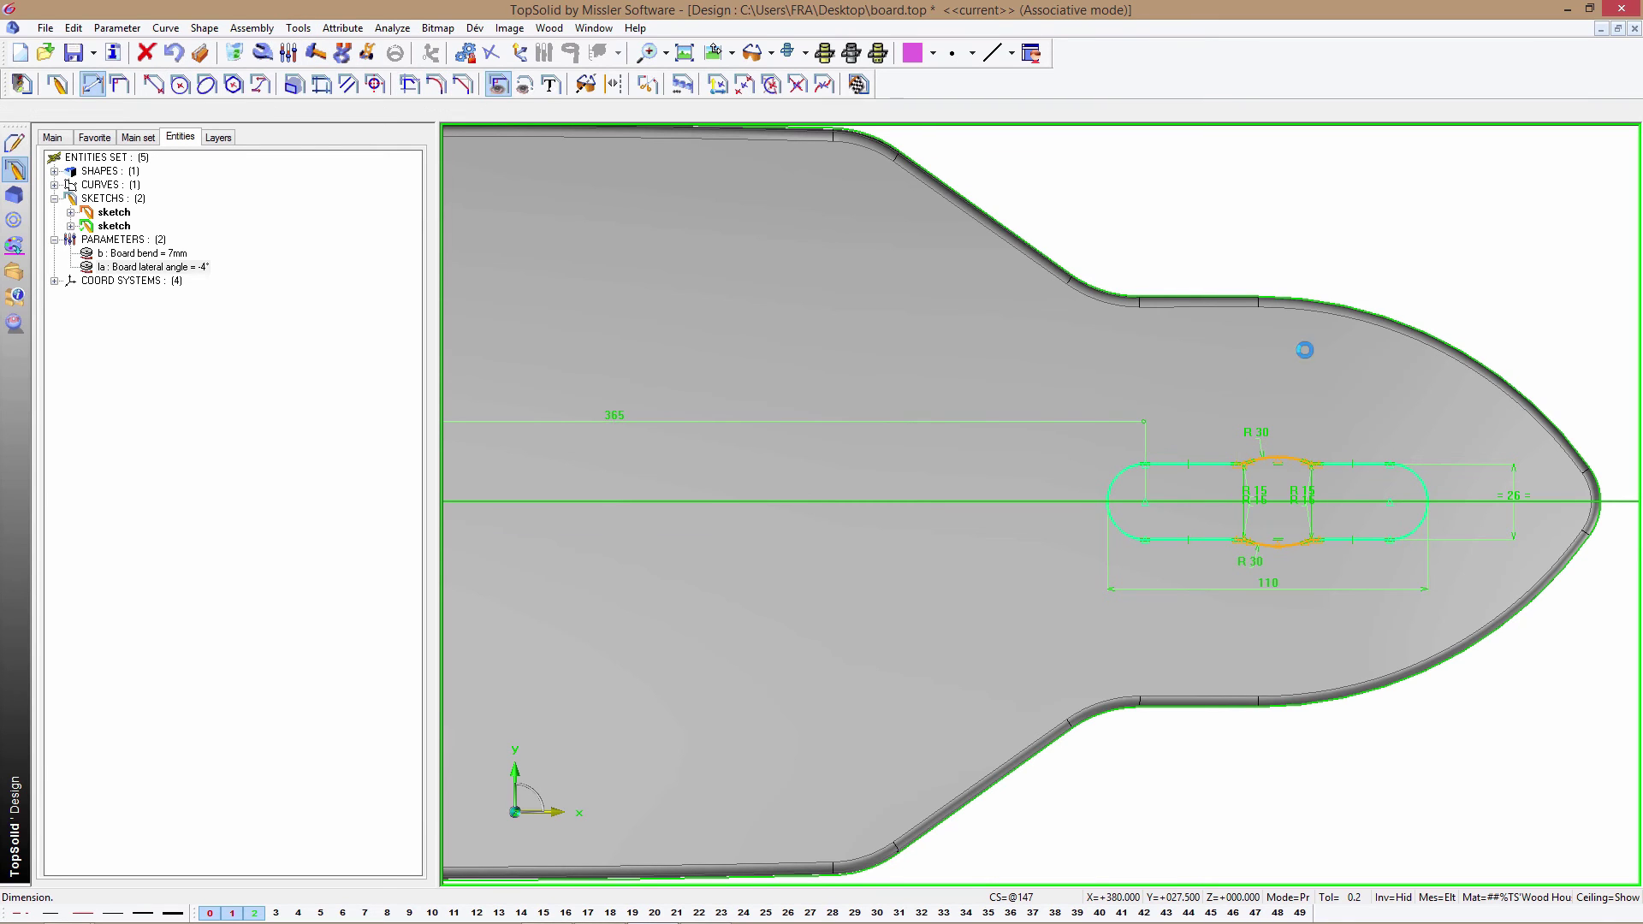
key("Return")
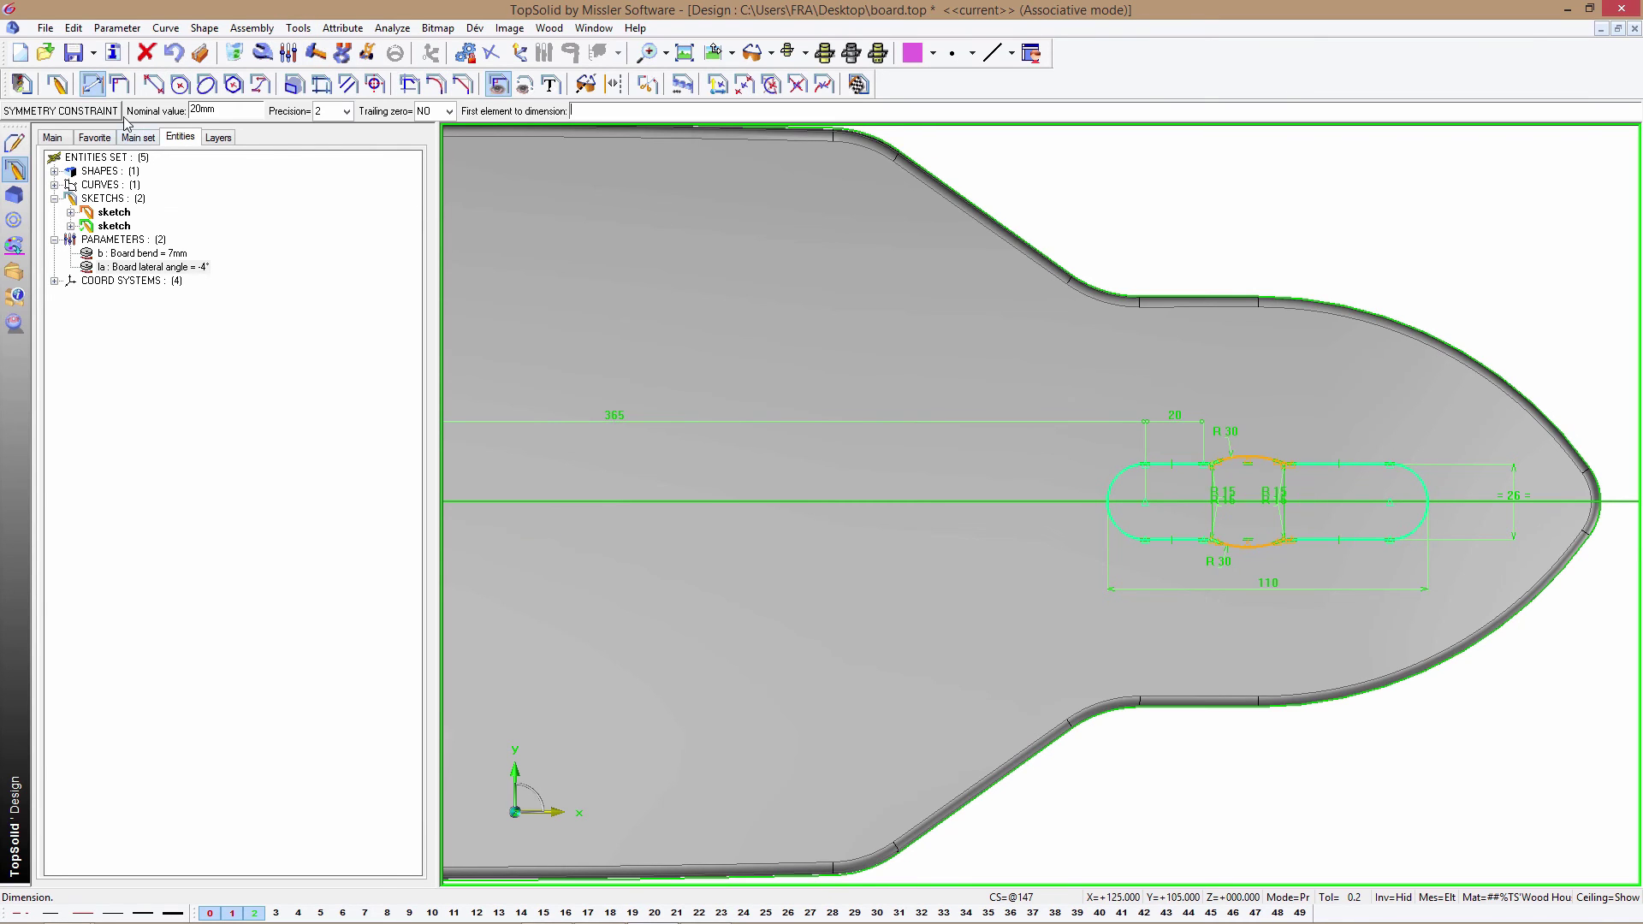
left_click(120, 84)
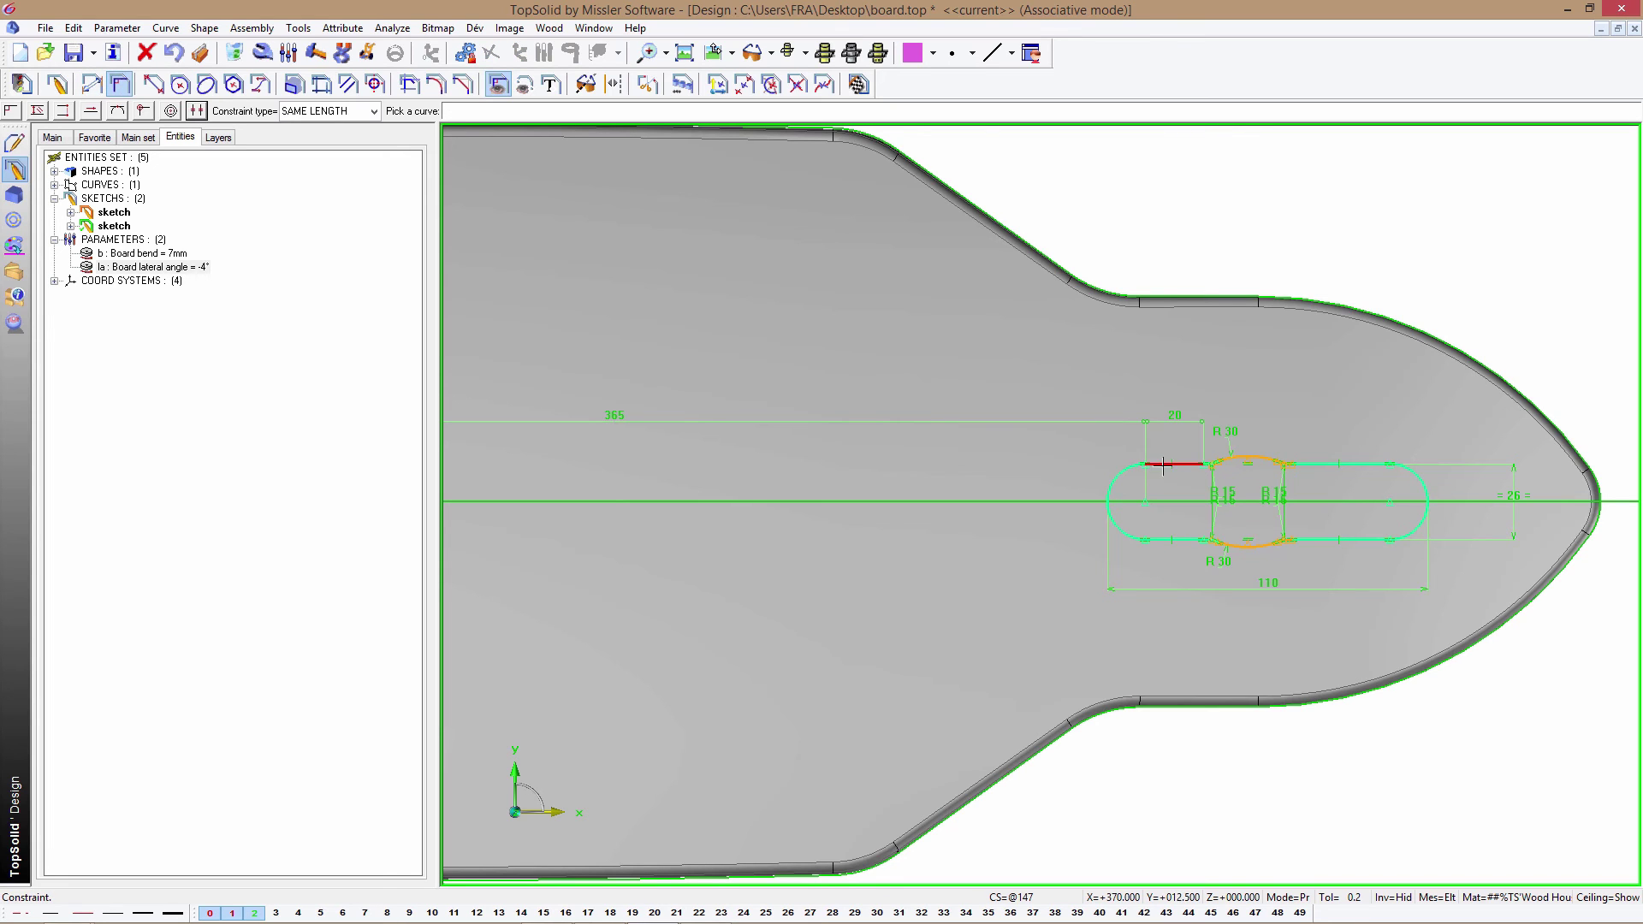
left_click(1175, 540)
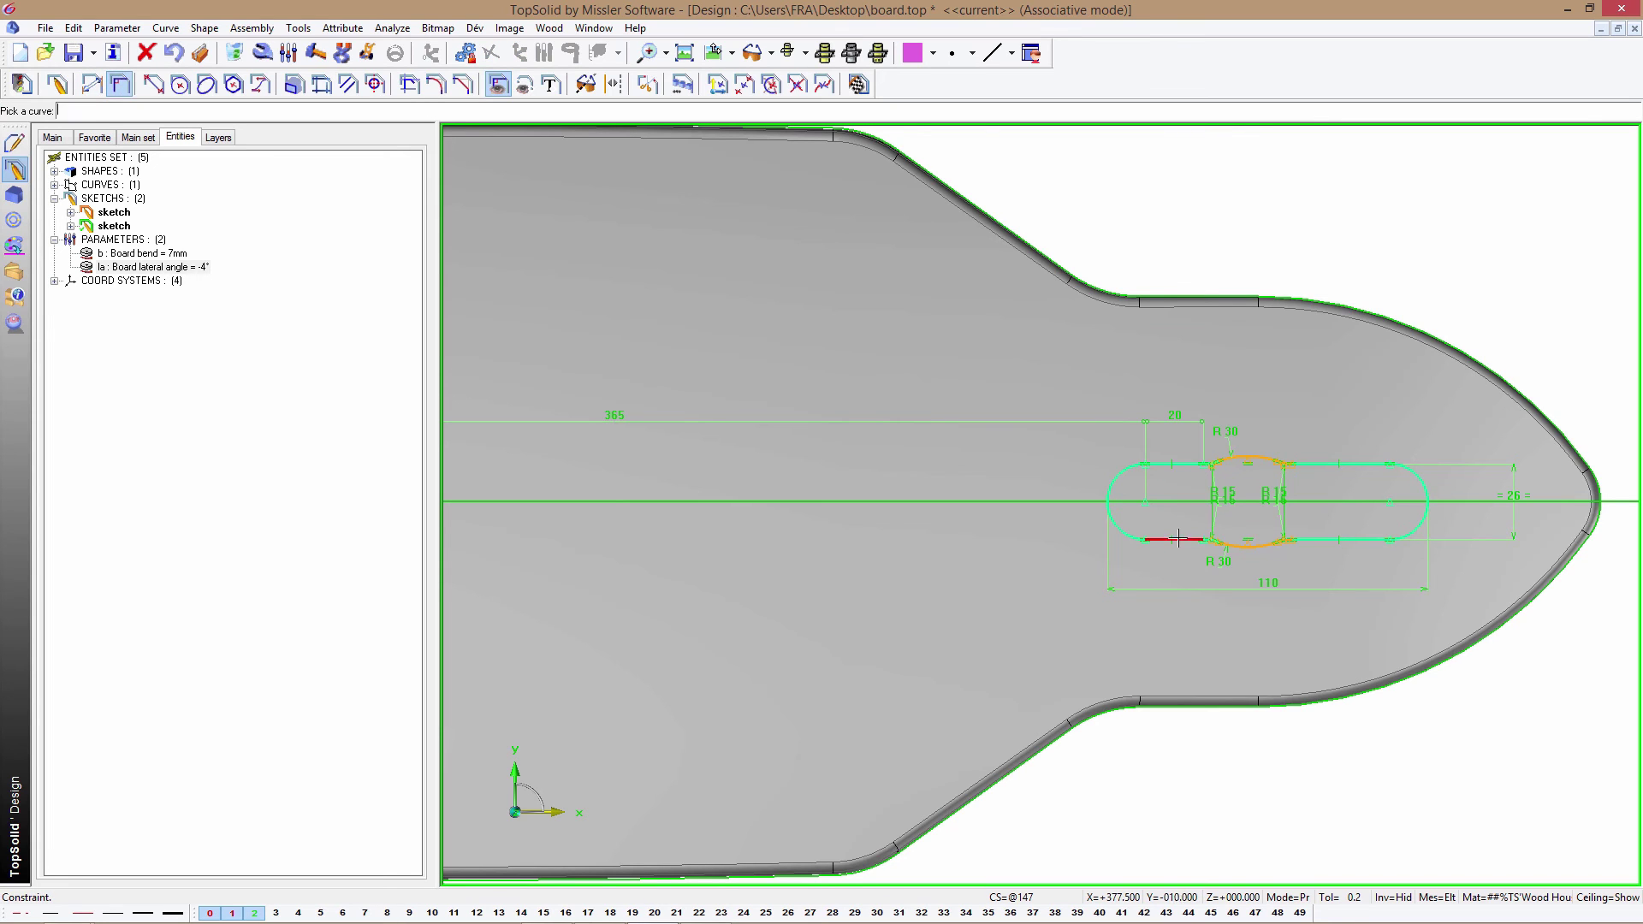
left_click(1334, 462)
left_click(237, 58)
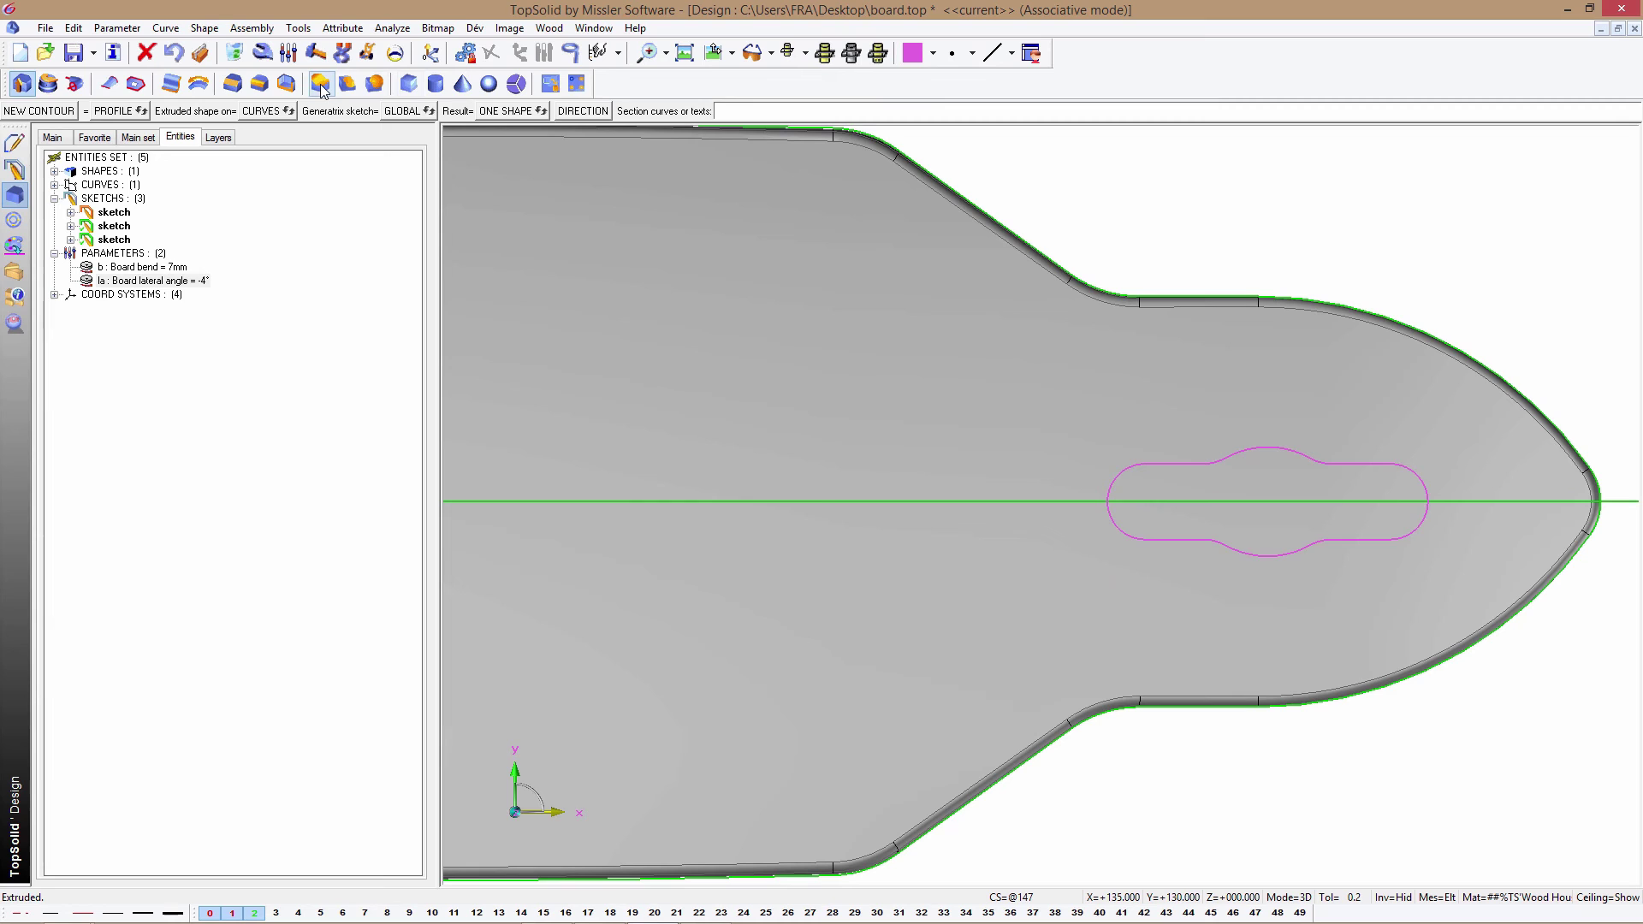
- Cut the pocket outline through the board to open the truck pocket hole
left_click(320, 83)
left_click(1148, 445)
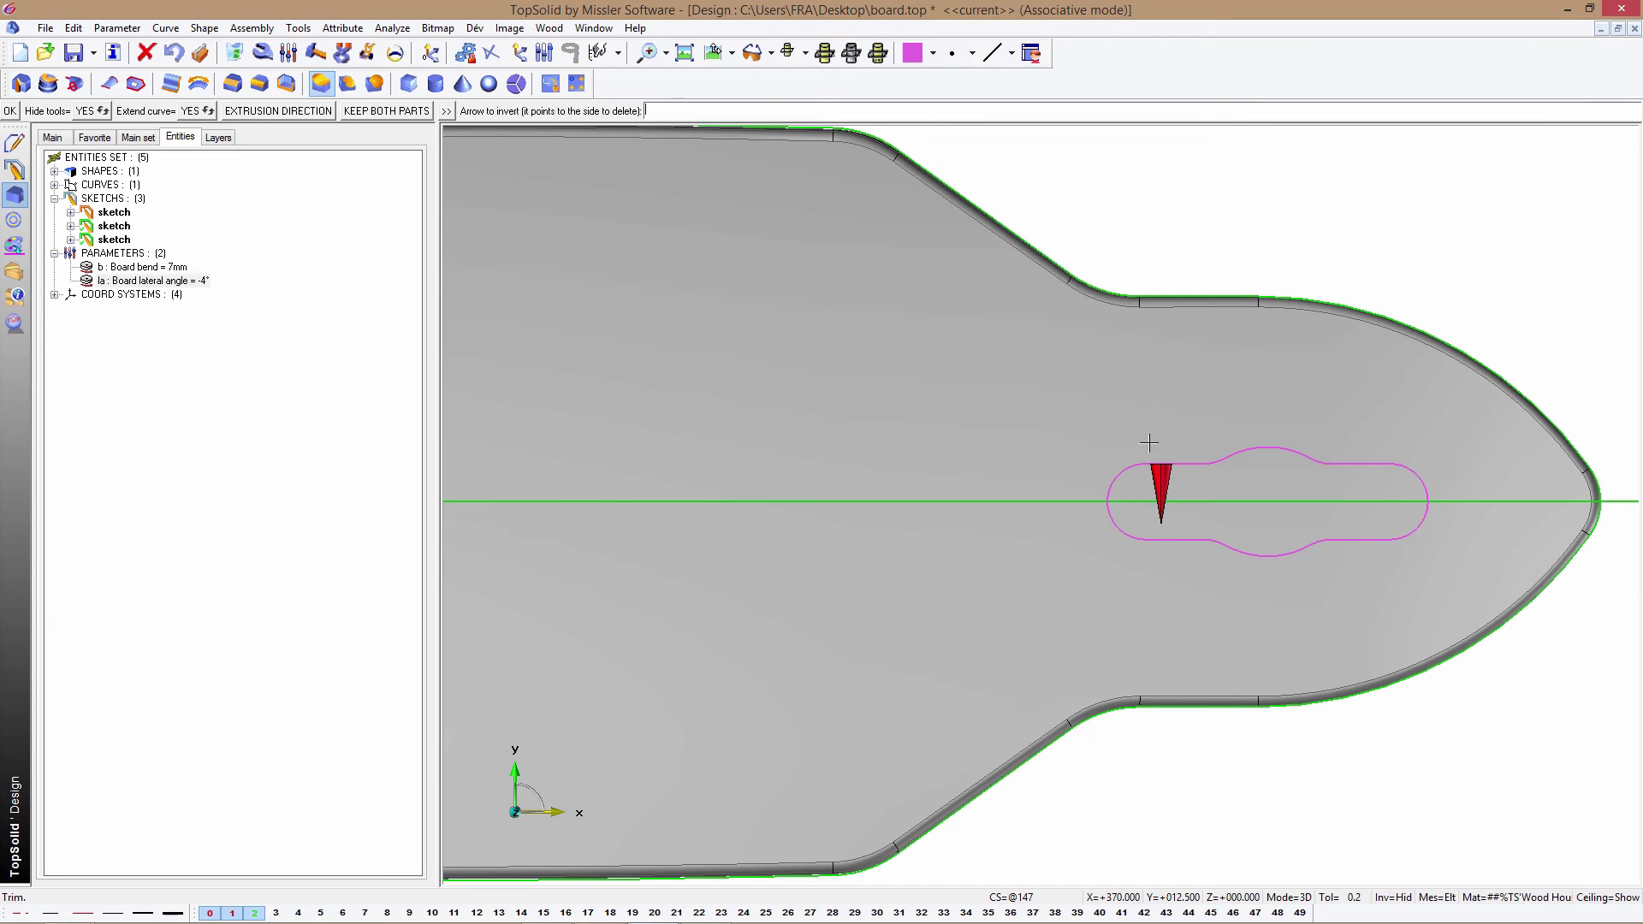
left_click(15, 170)
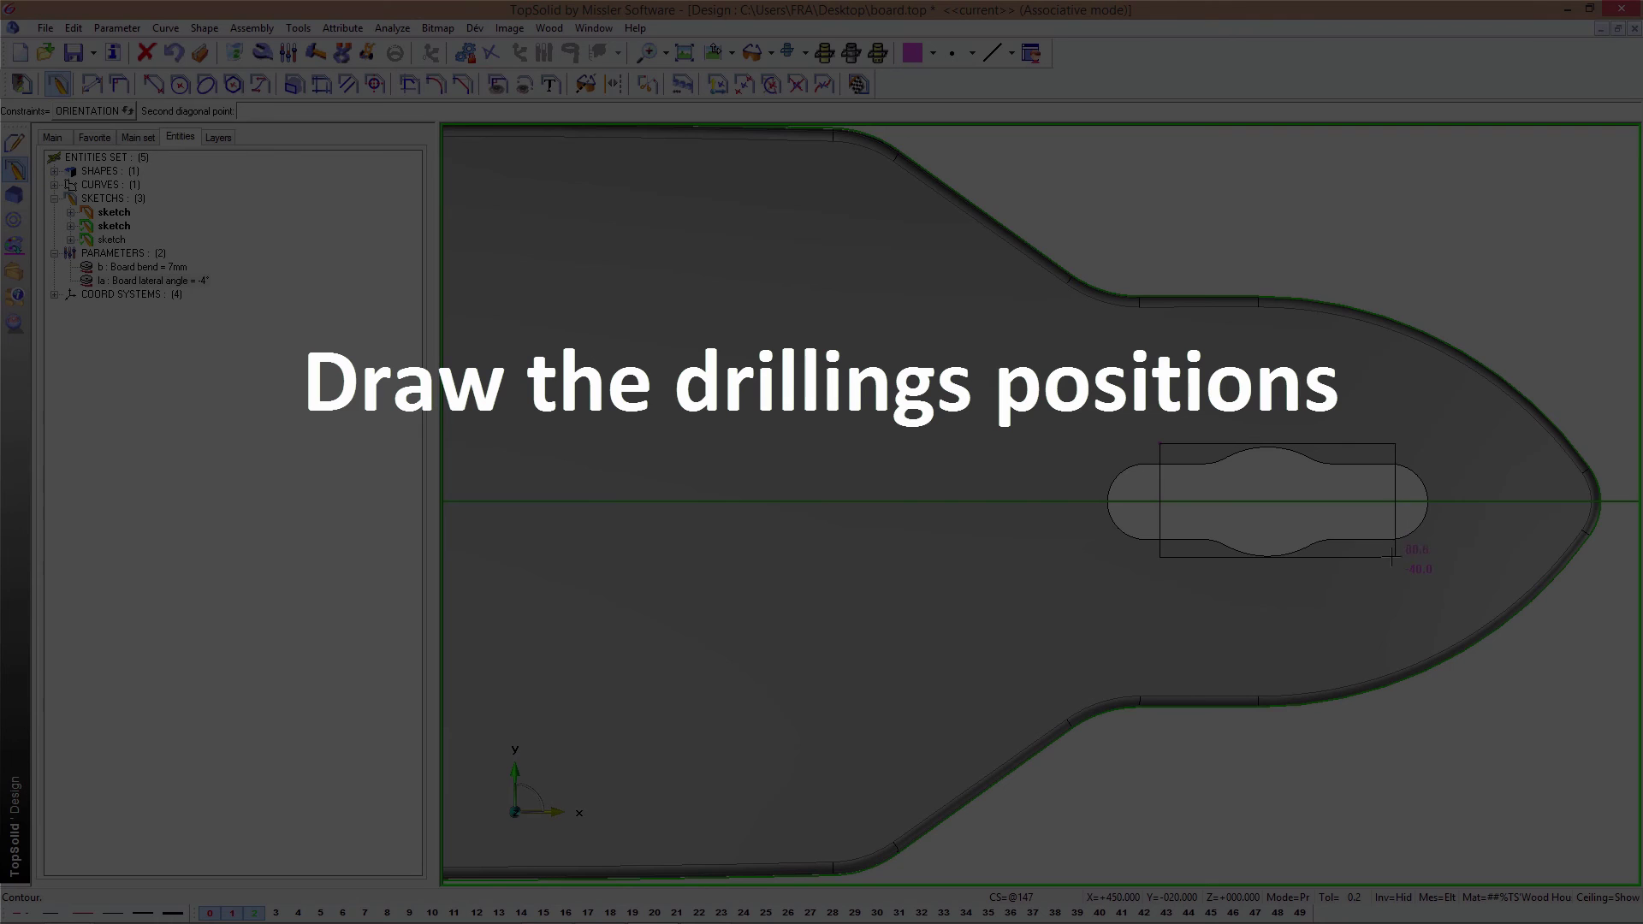
left_click(1392, 557)
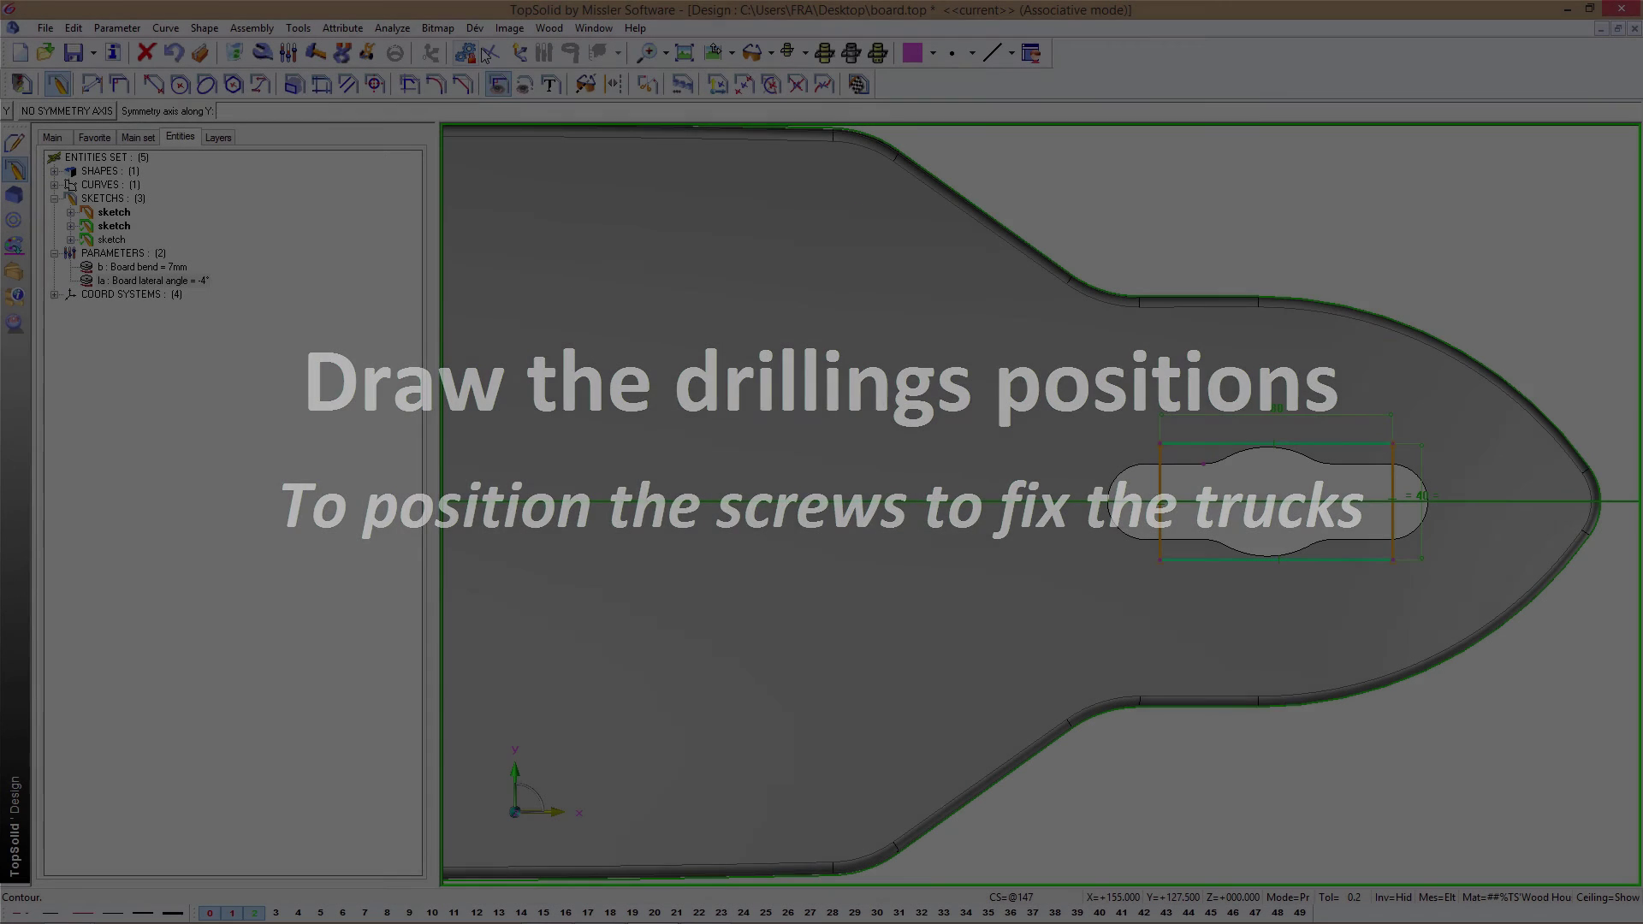
- Change the rectangle's 80 width to 62, keep the 40 height, and make its edges construction lines
left_click(492, 52)
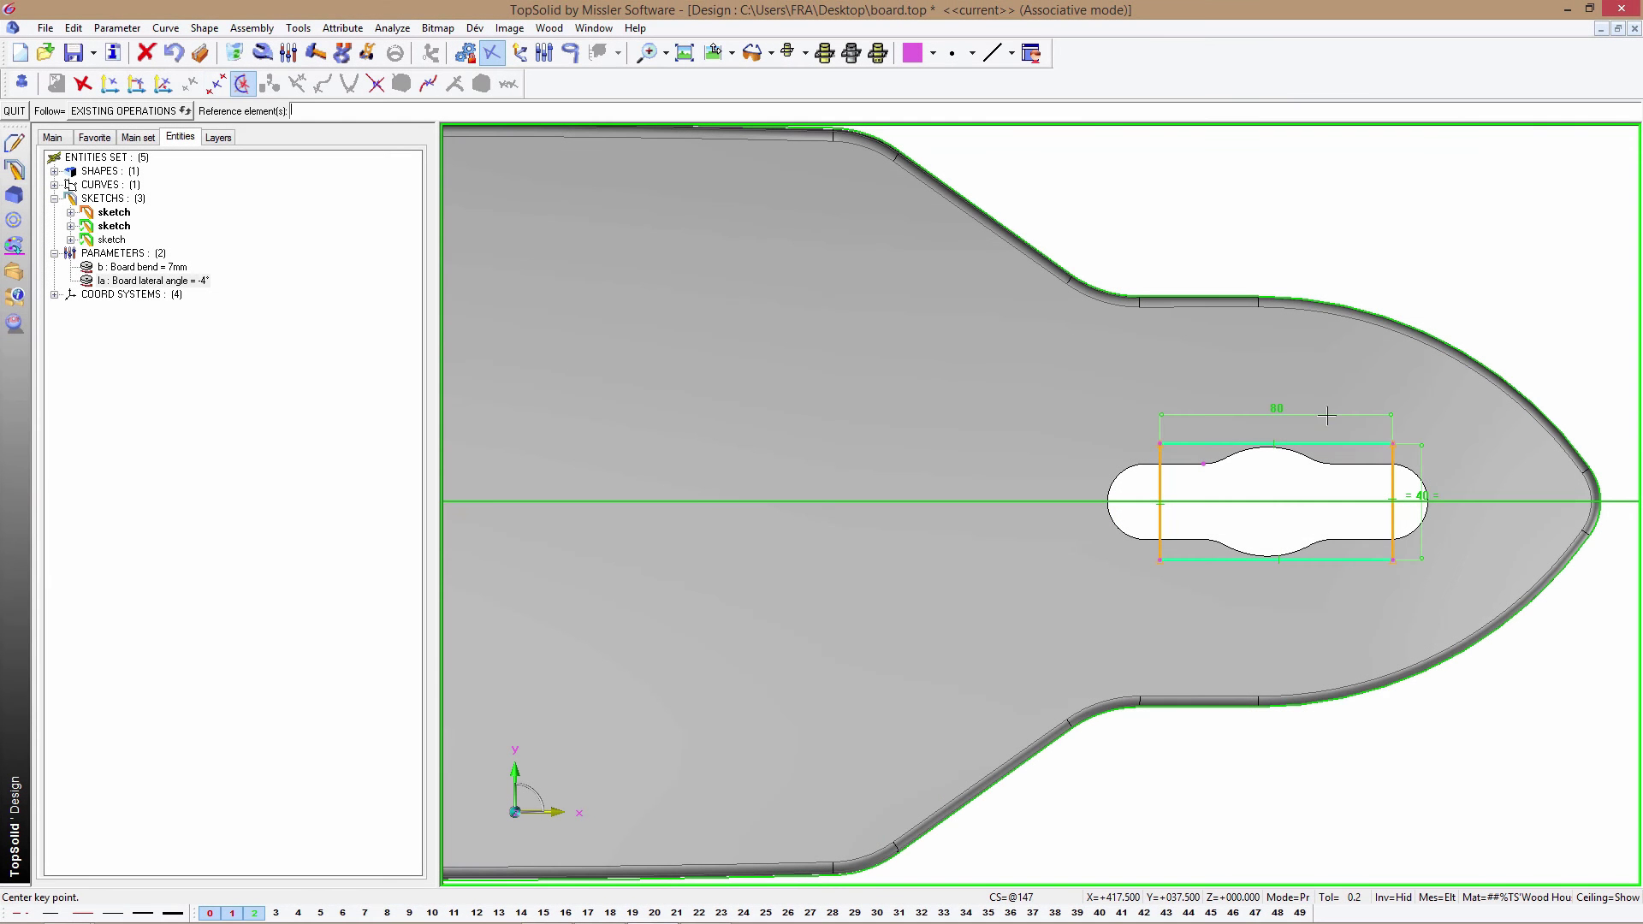
left_click(1414, 897)
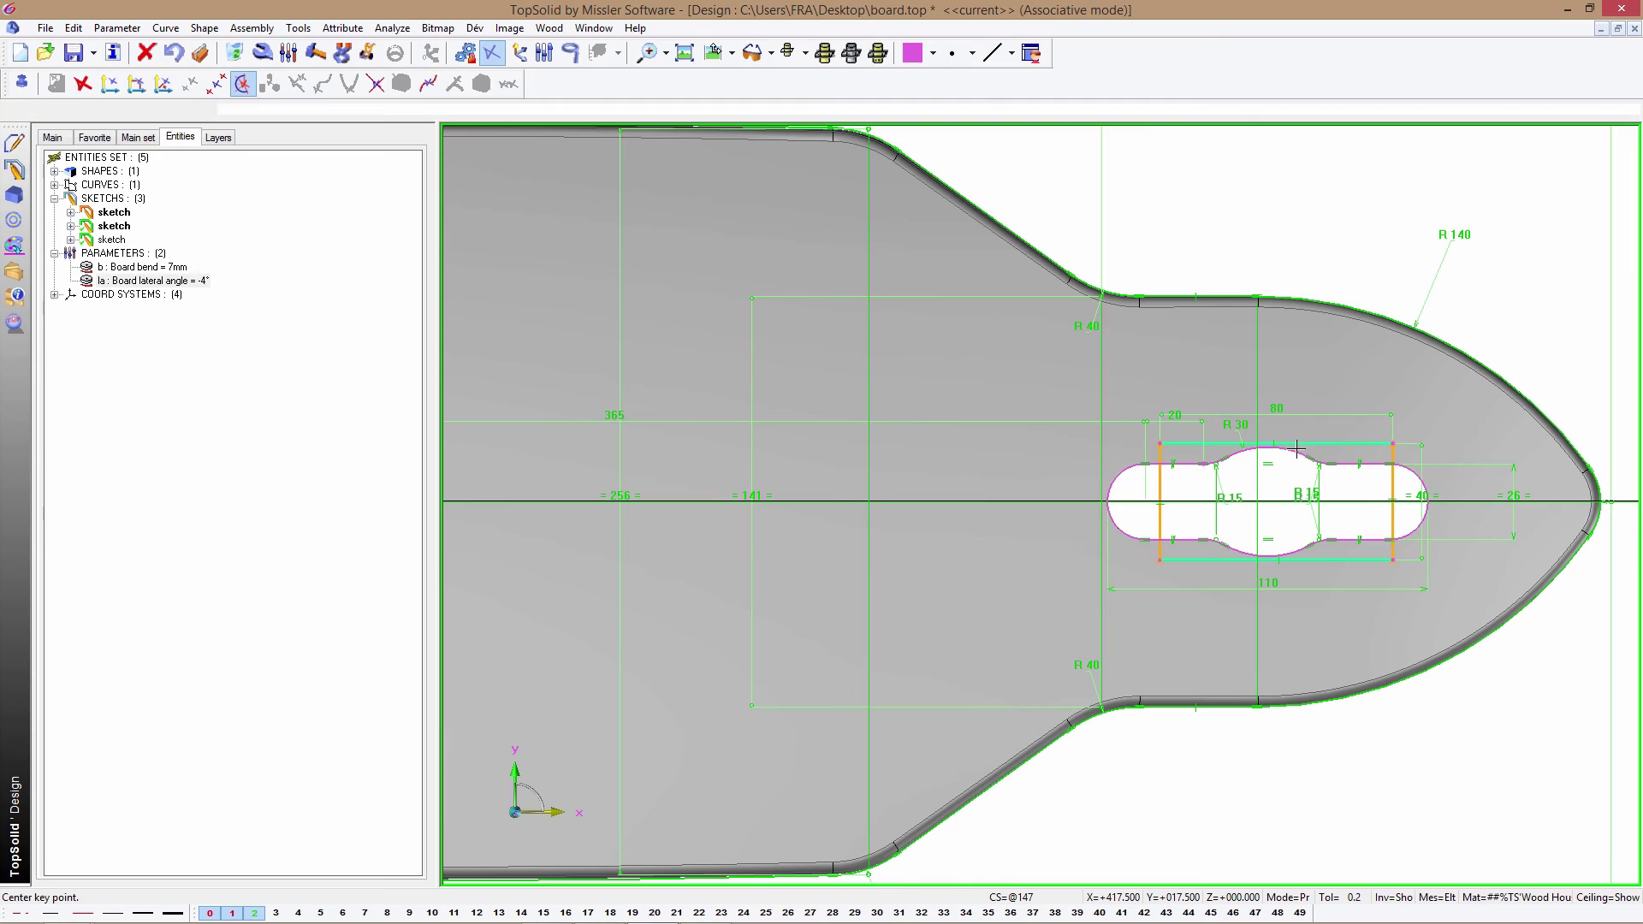
left_click(1397, 897)
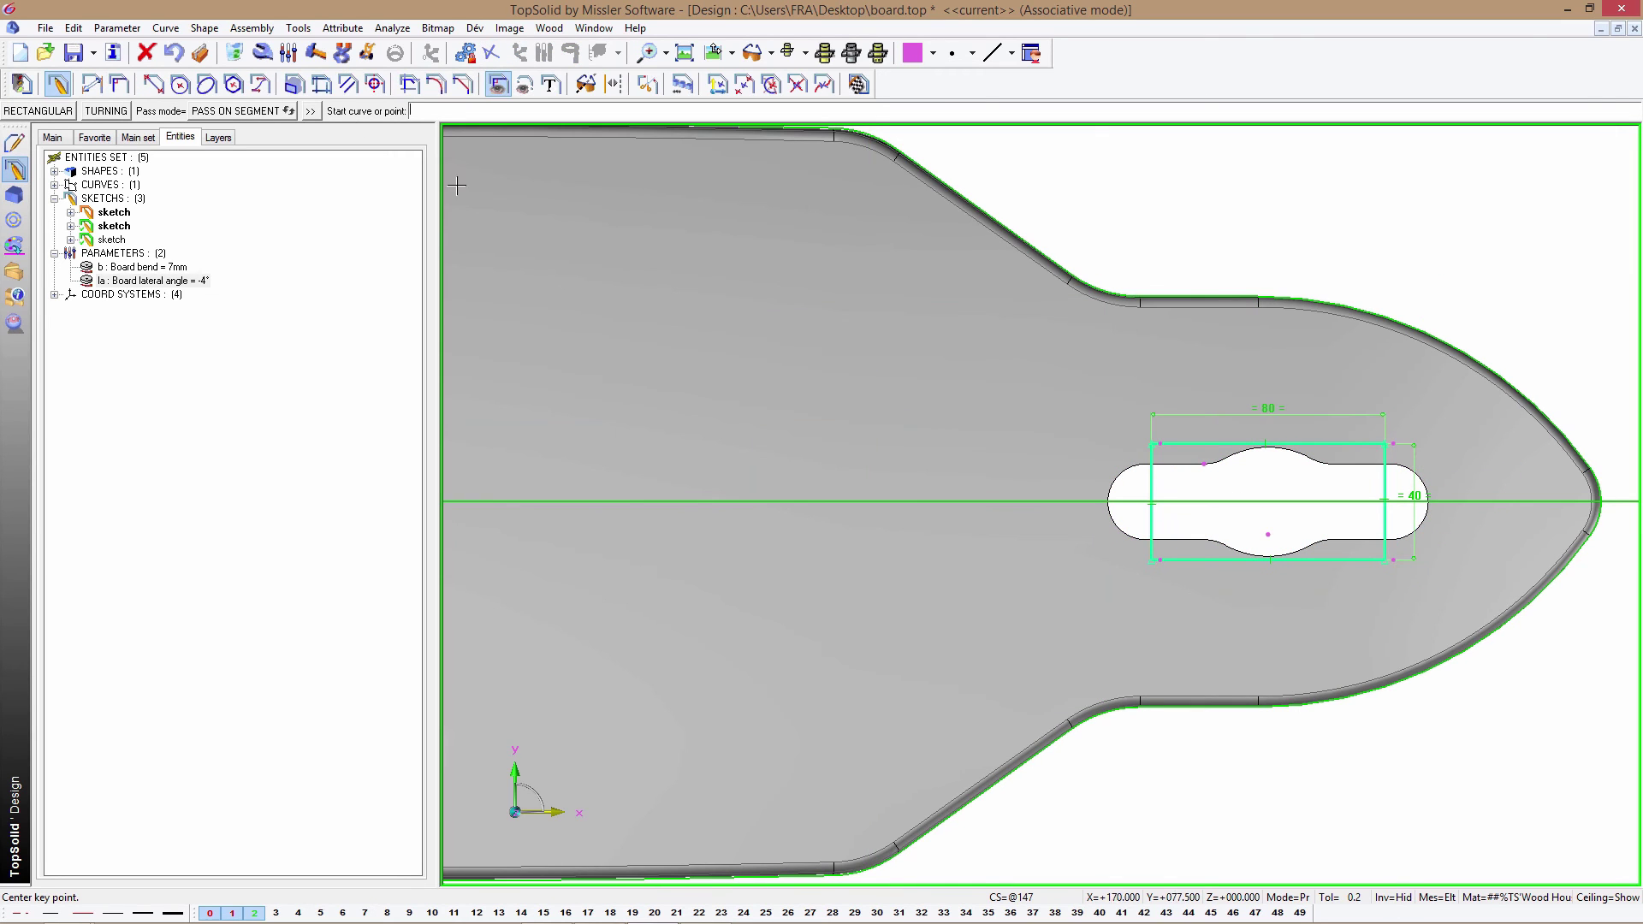
left_click(289, 54)
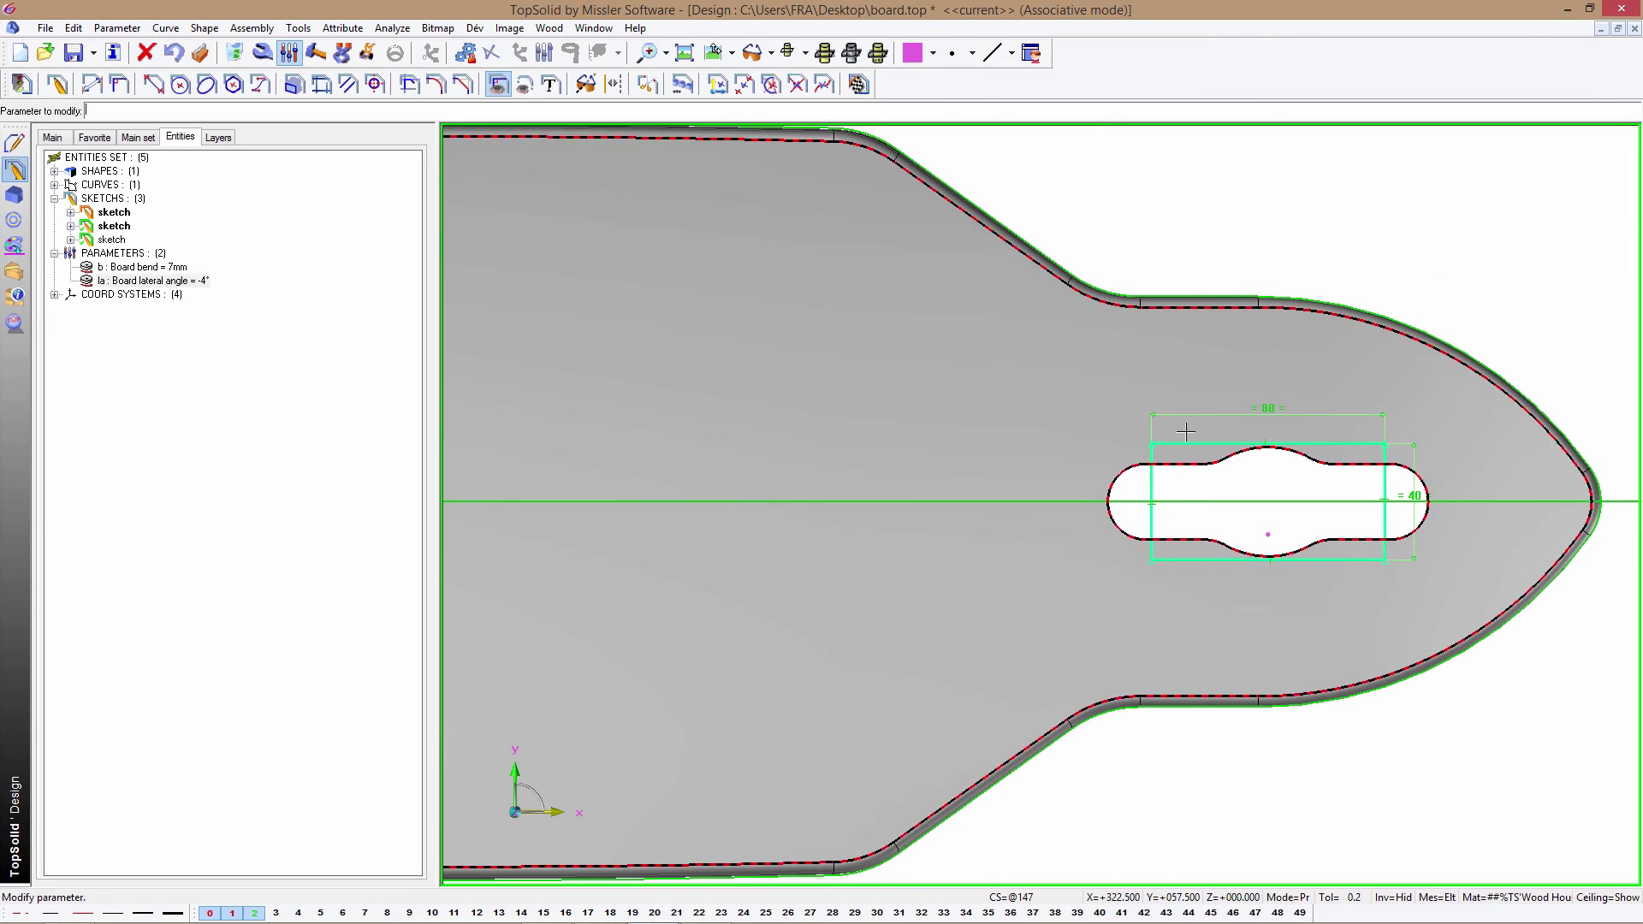
left_click(1283, 414)
type("62")
key("Return")
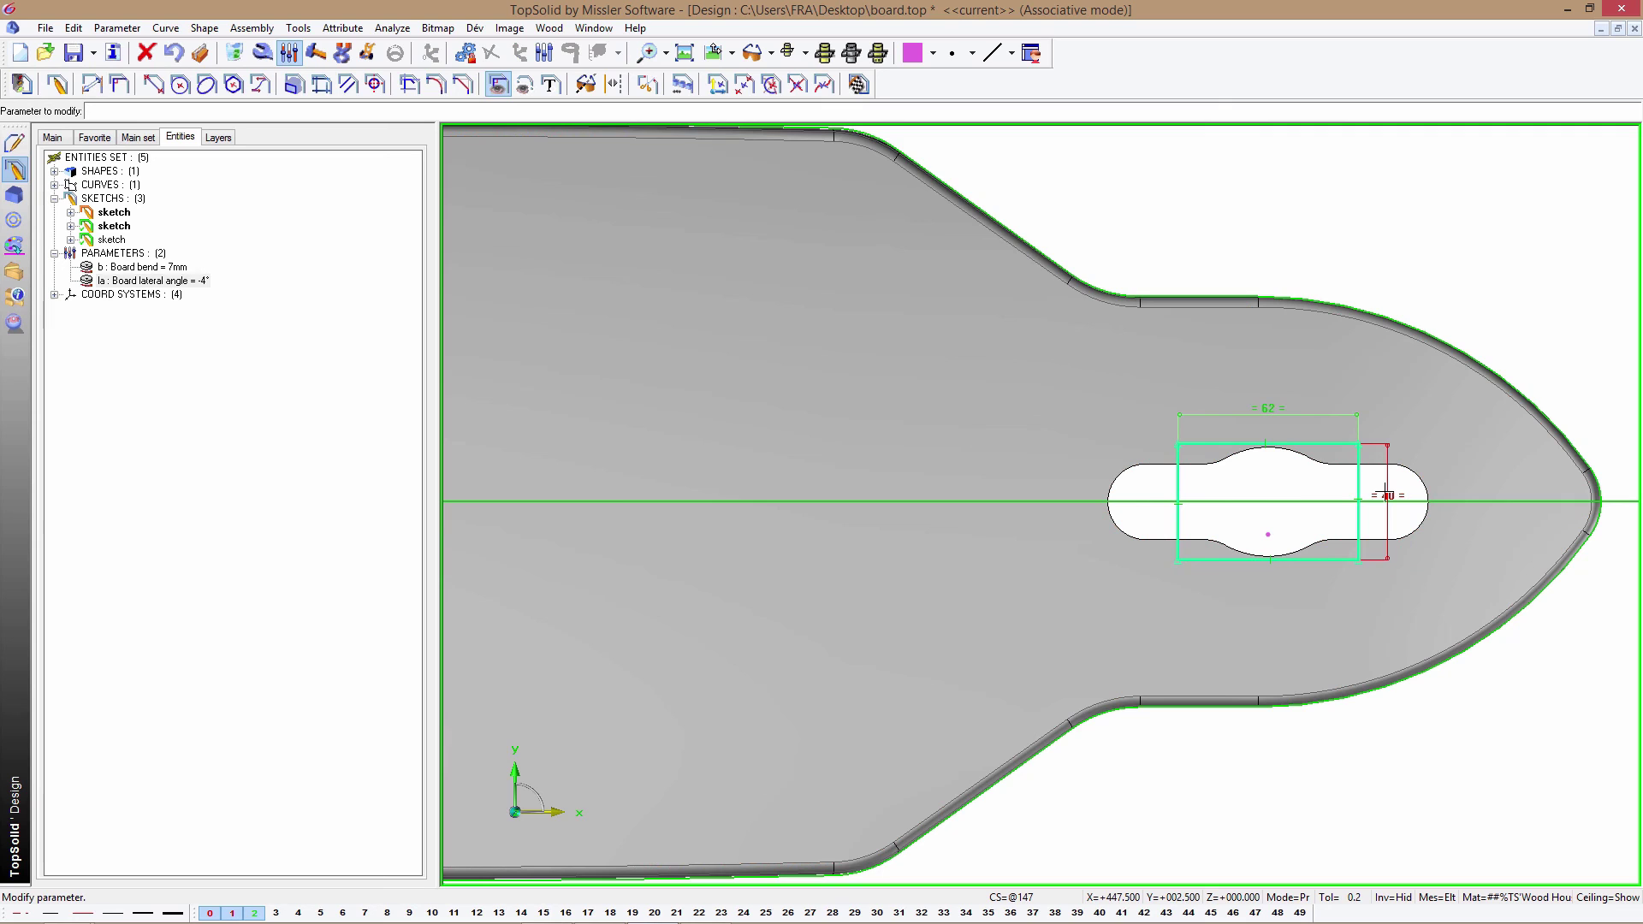
left_click(1387, 495)
key("Escape")
left_click(614, 84)
left_click(586, 86)
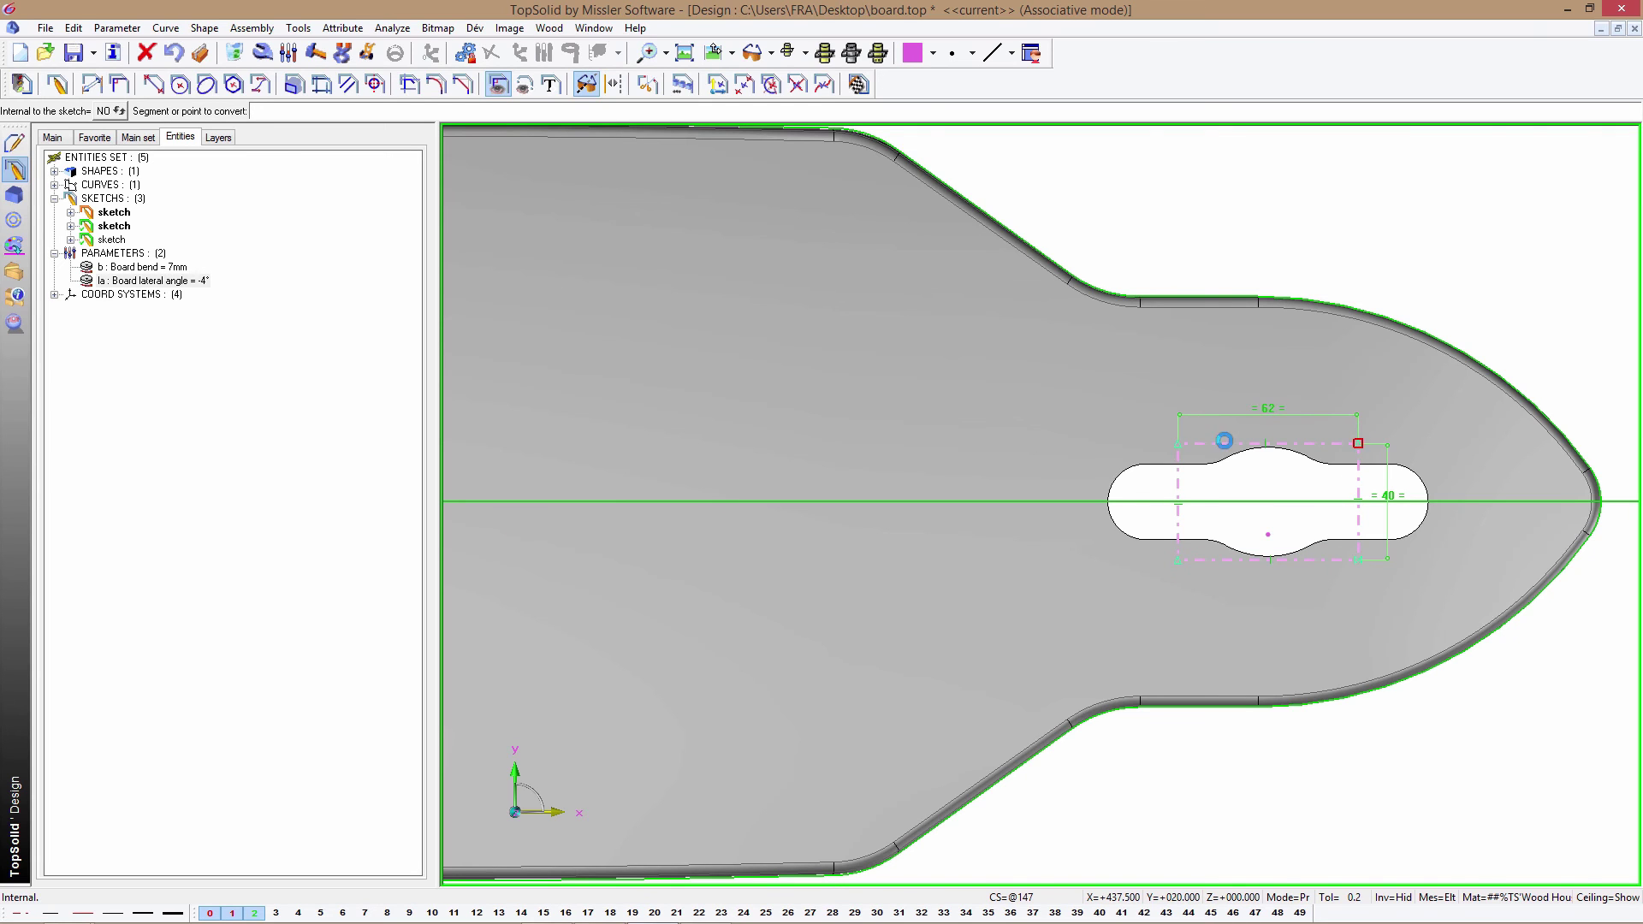
- Place coordinate systems at the four rectangle corner points around the truck pocket
left_click(863, 85)
left_click(298, 29)
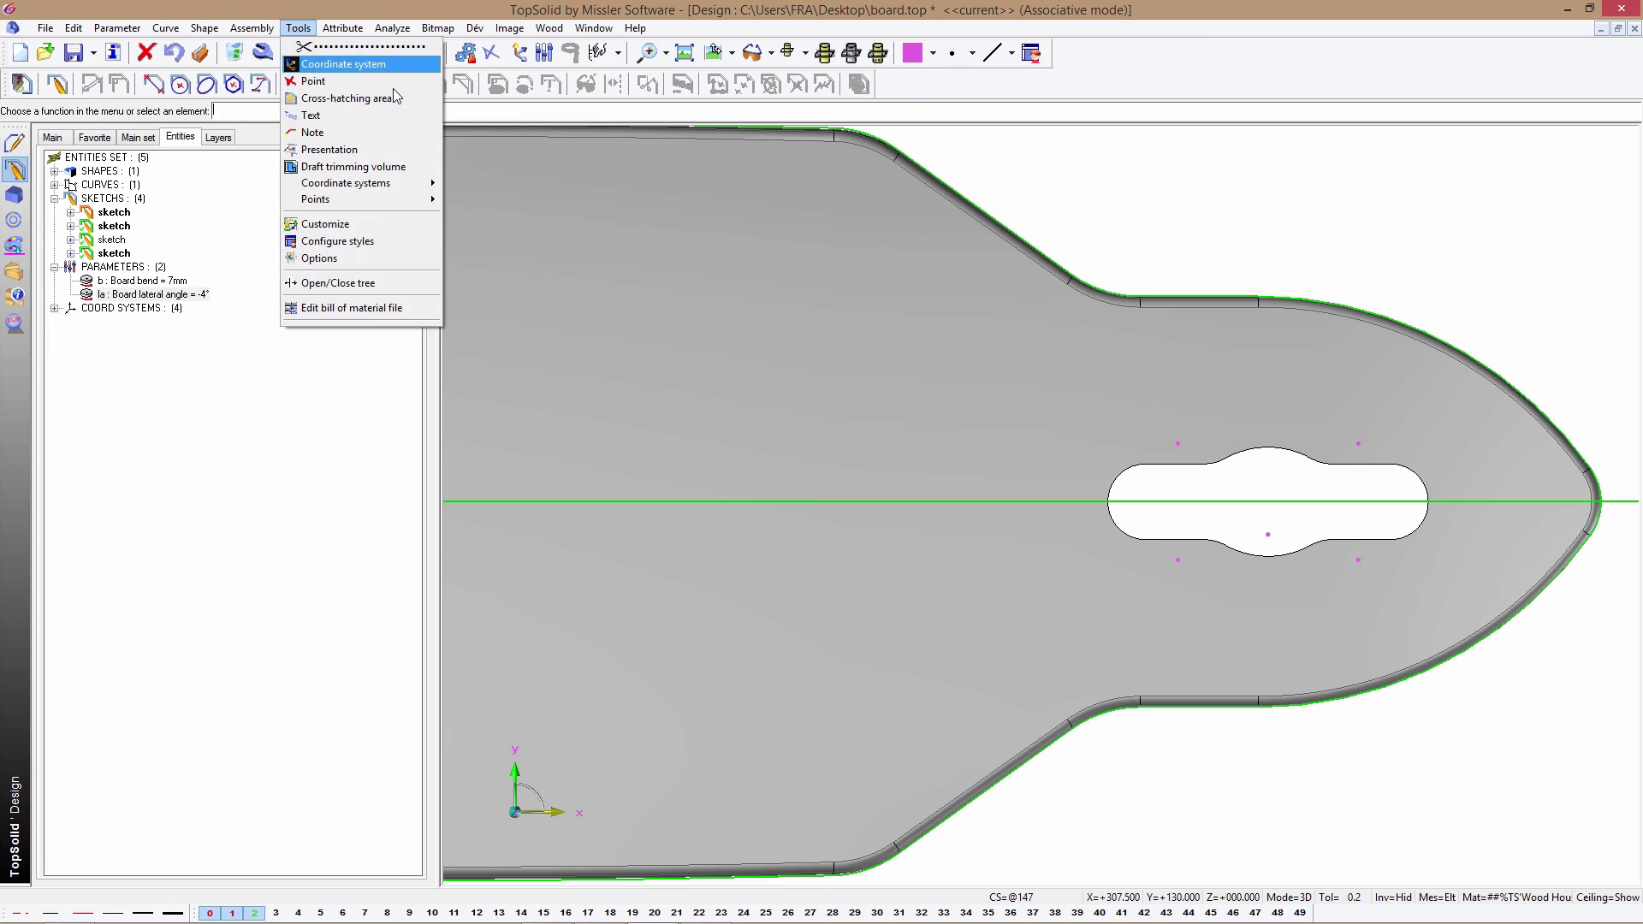
left_click(342, 57)
left_click(1178, 443)
left_click(1358, 442)
left_click(1358, 560)
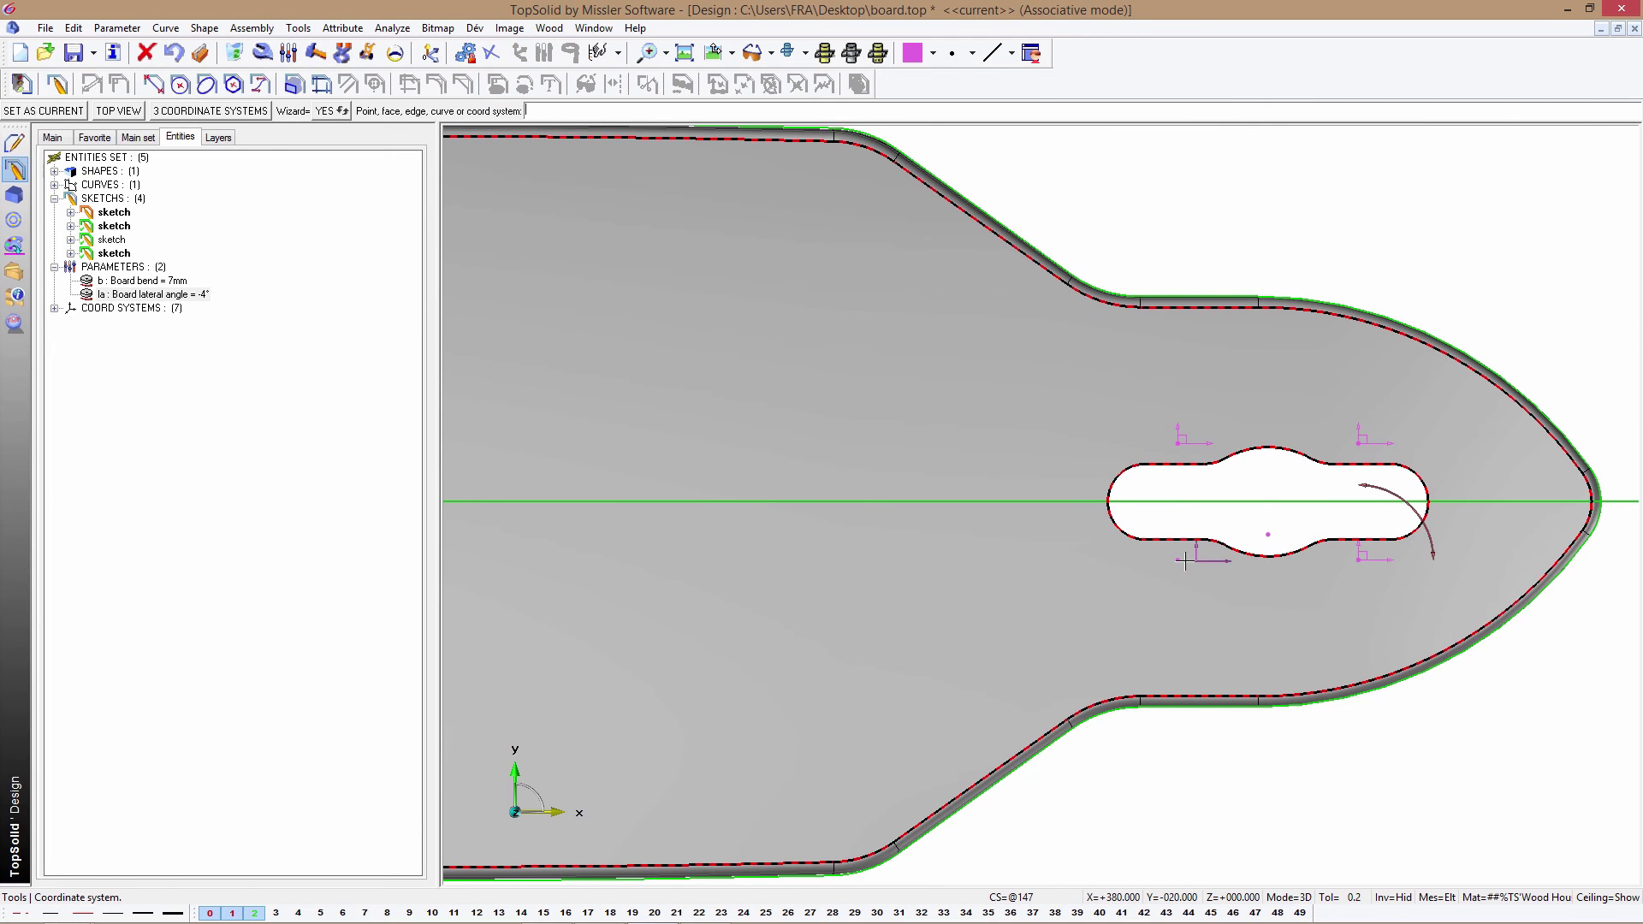
left_click(1178, 560)
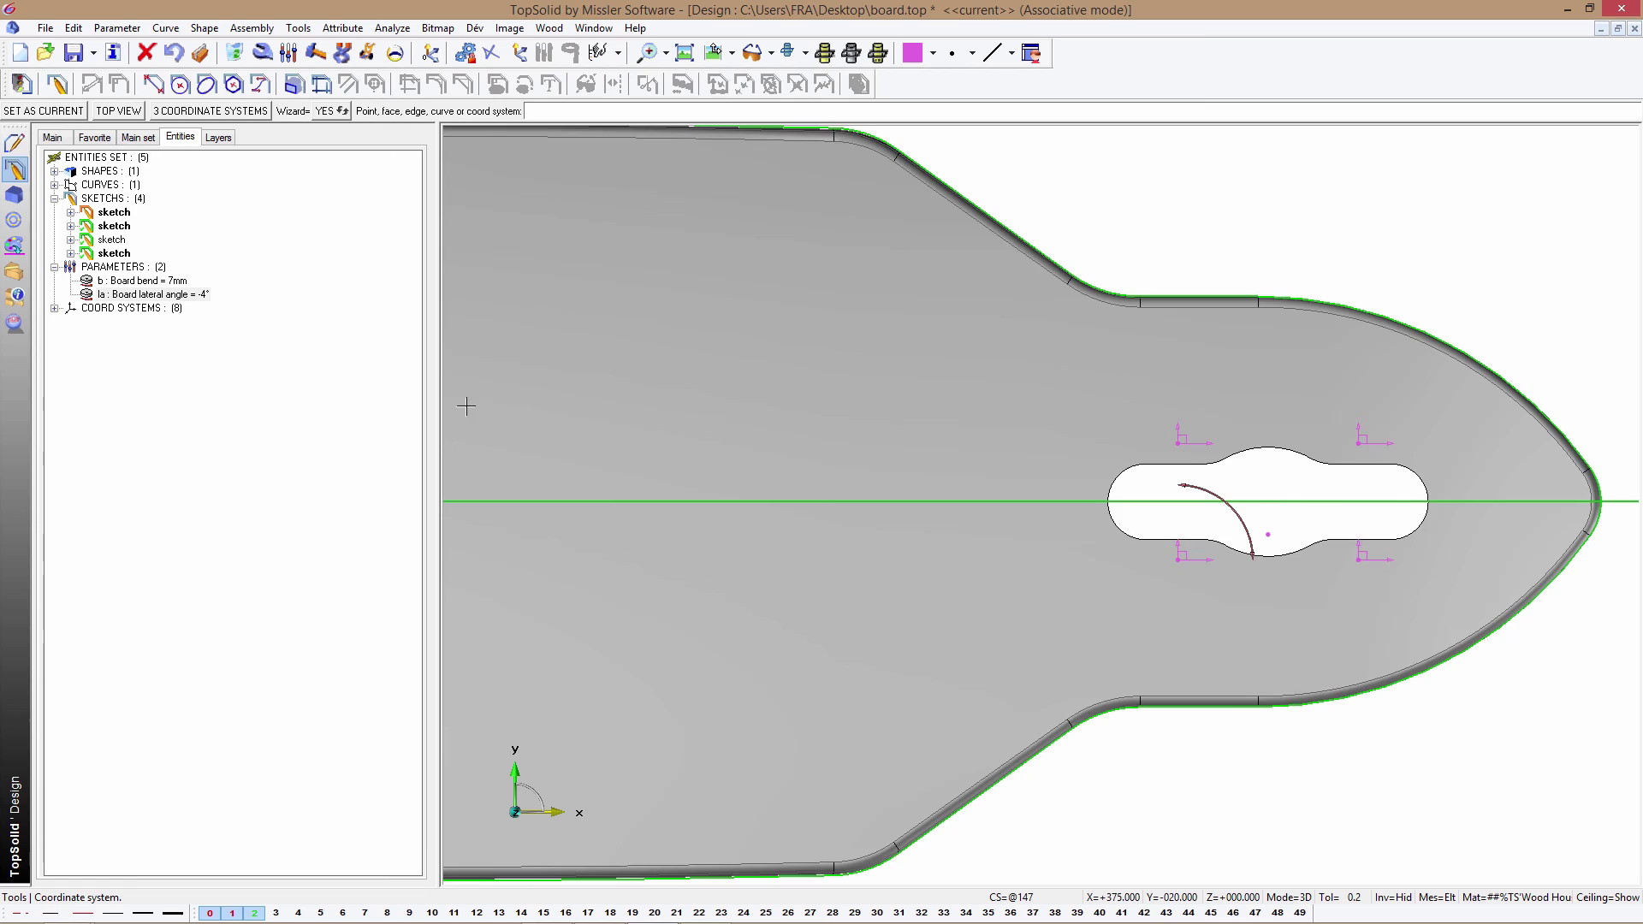
- Drill a Ø5 hole into the board face
left_click(13, 270)
left_click(340, 89)
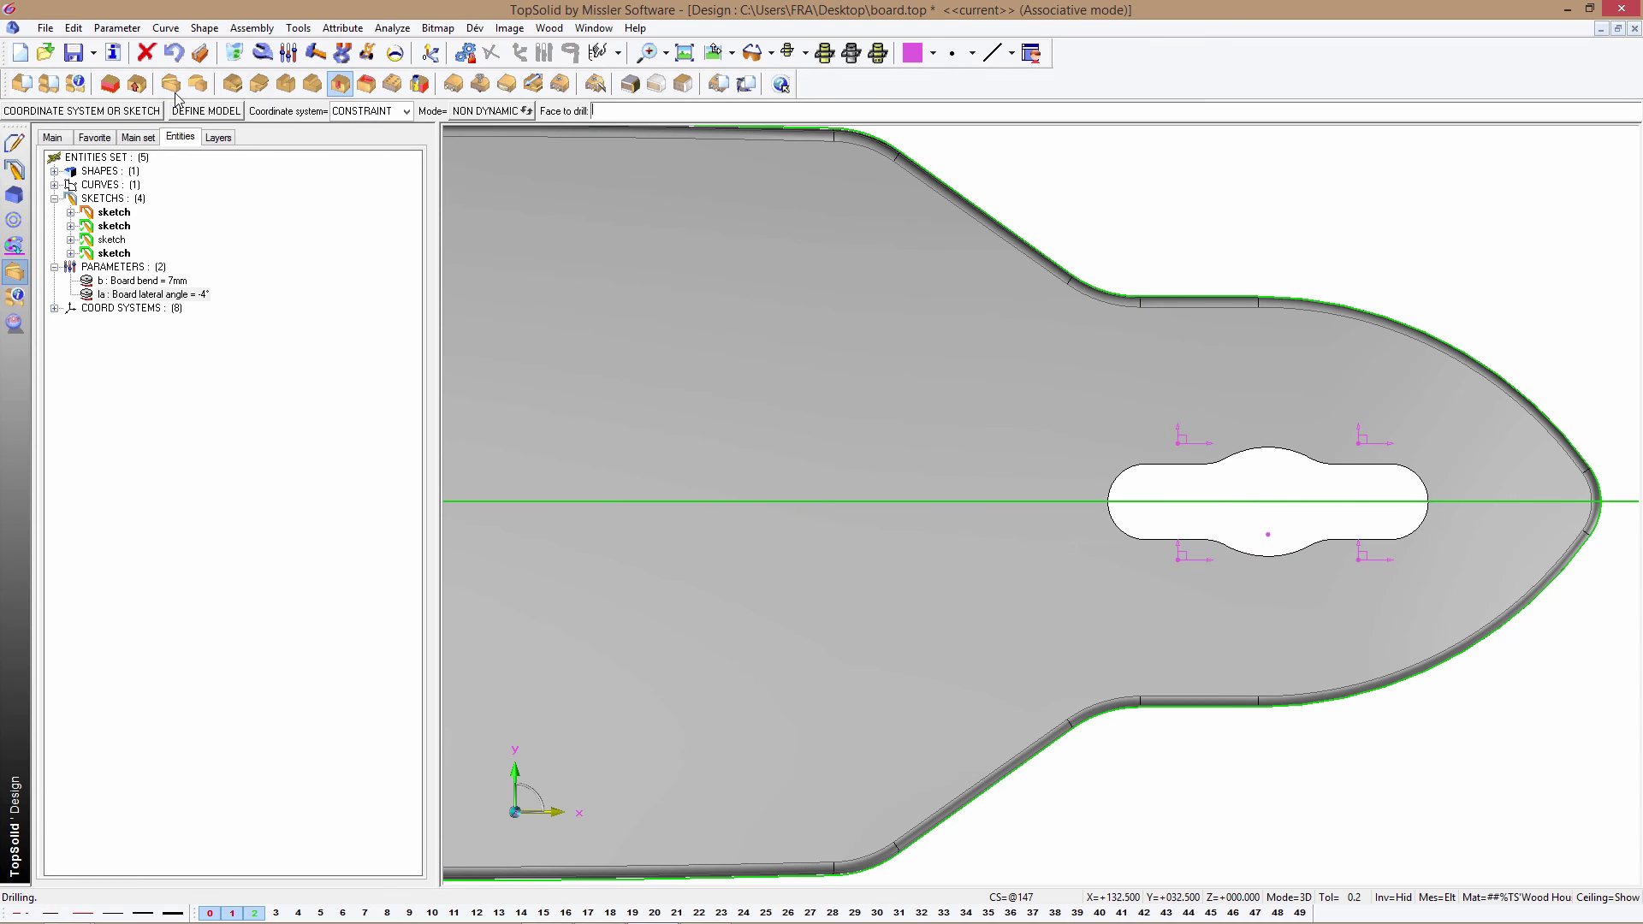
left_click(1202, 400)
key("Return")
key("Return")
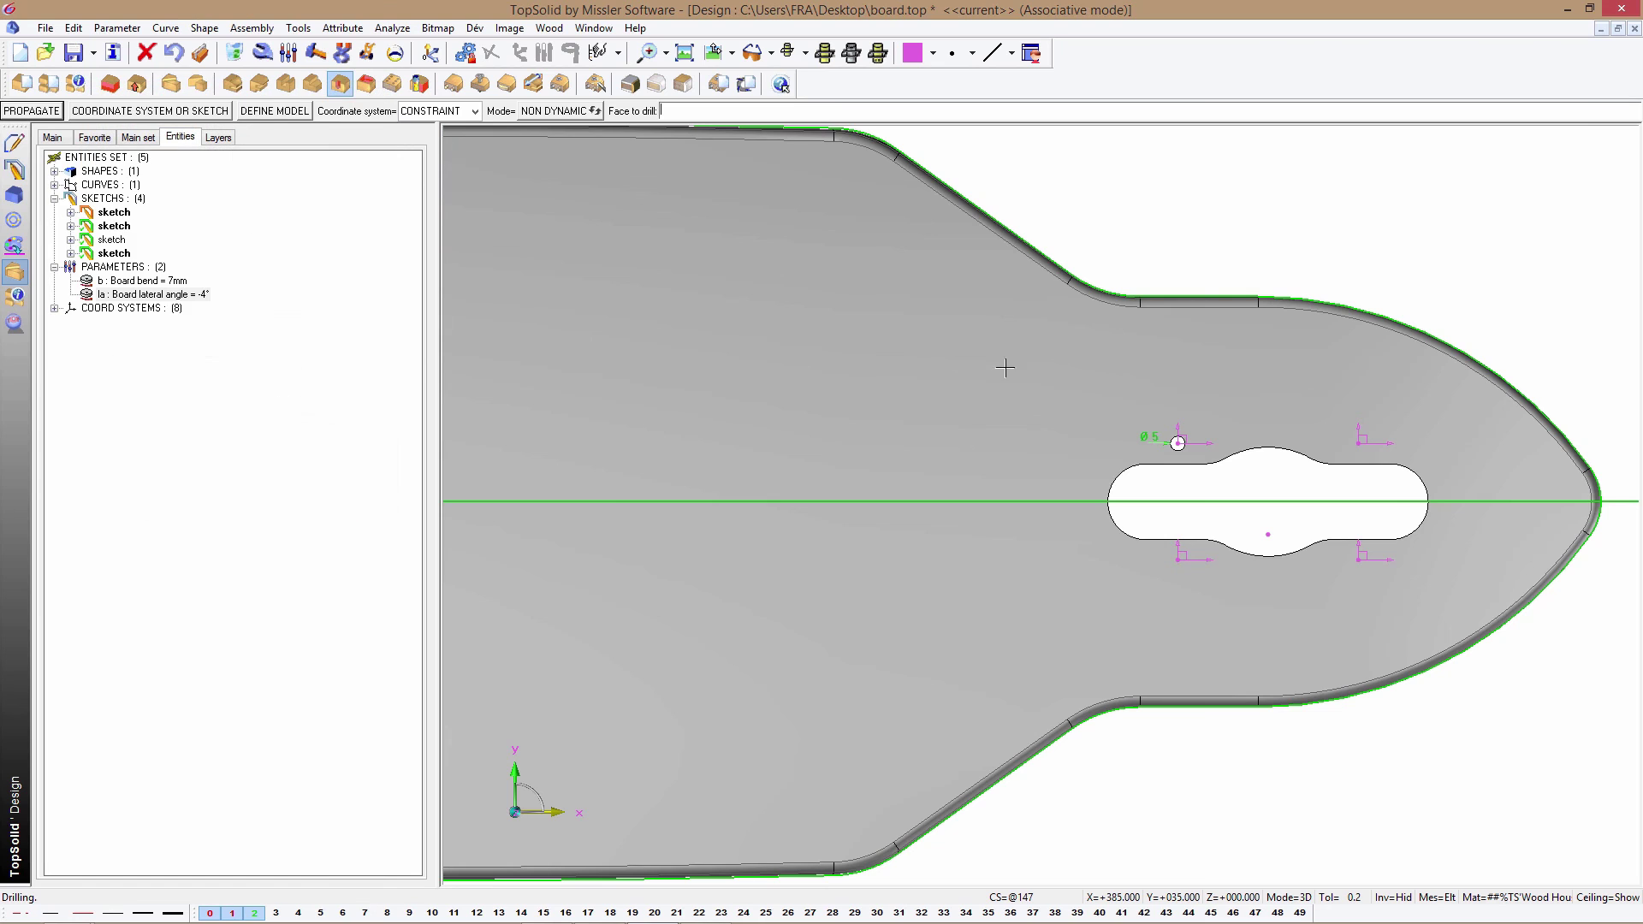
- Repeat the hole on the corner coordinate systems and mirror it across the board's mid-plane
left_click(267, 114)
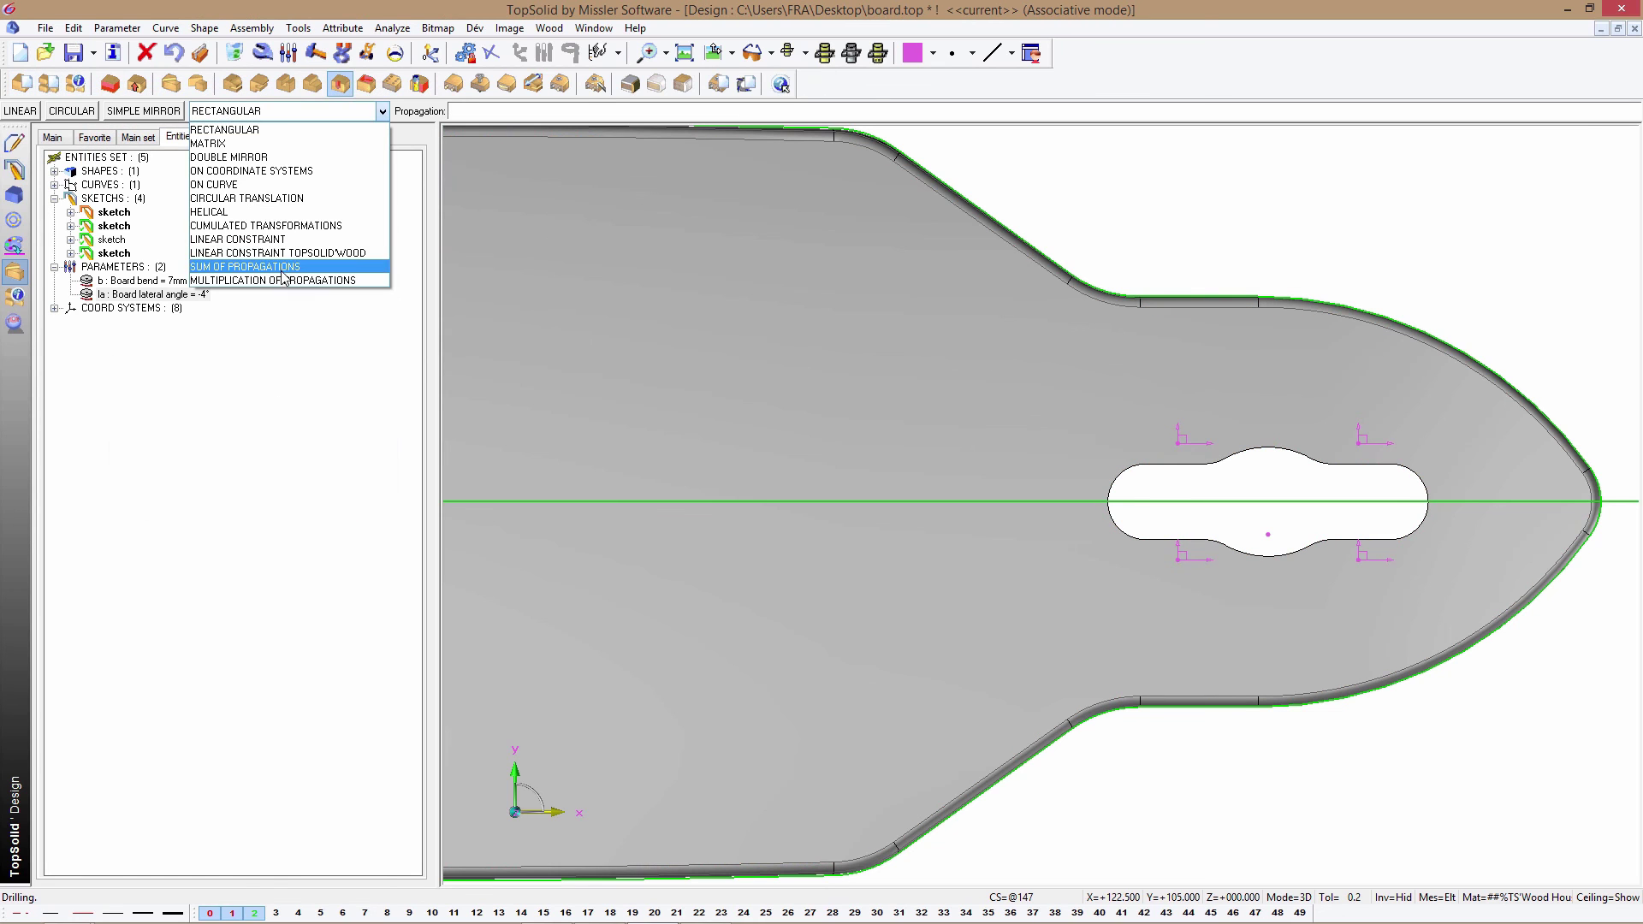
left_click(271, 114)
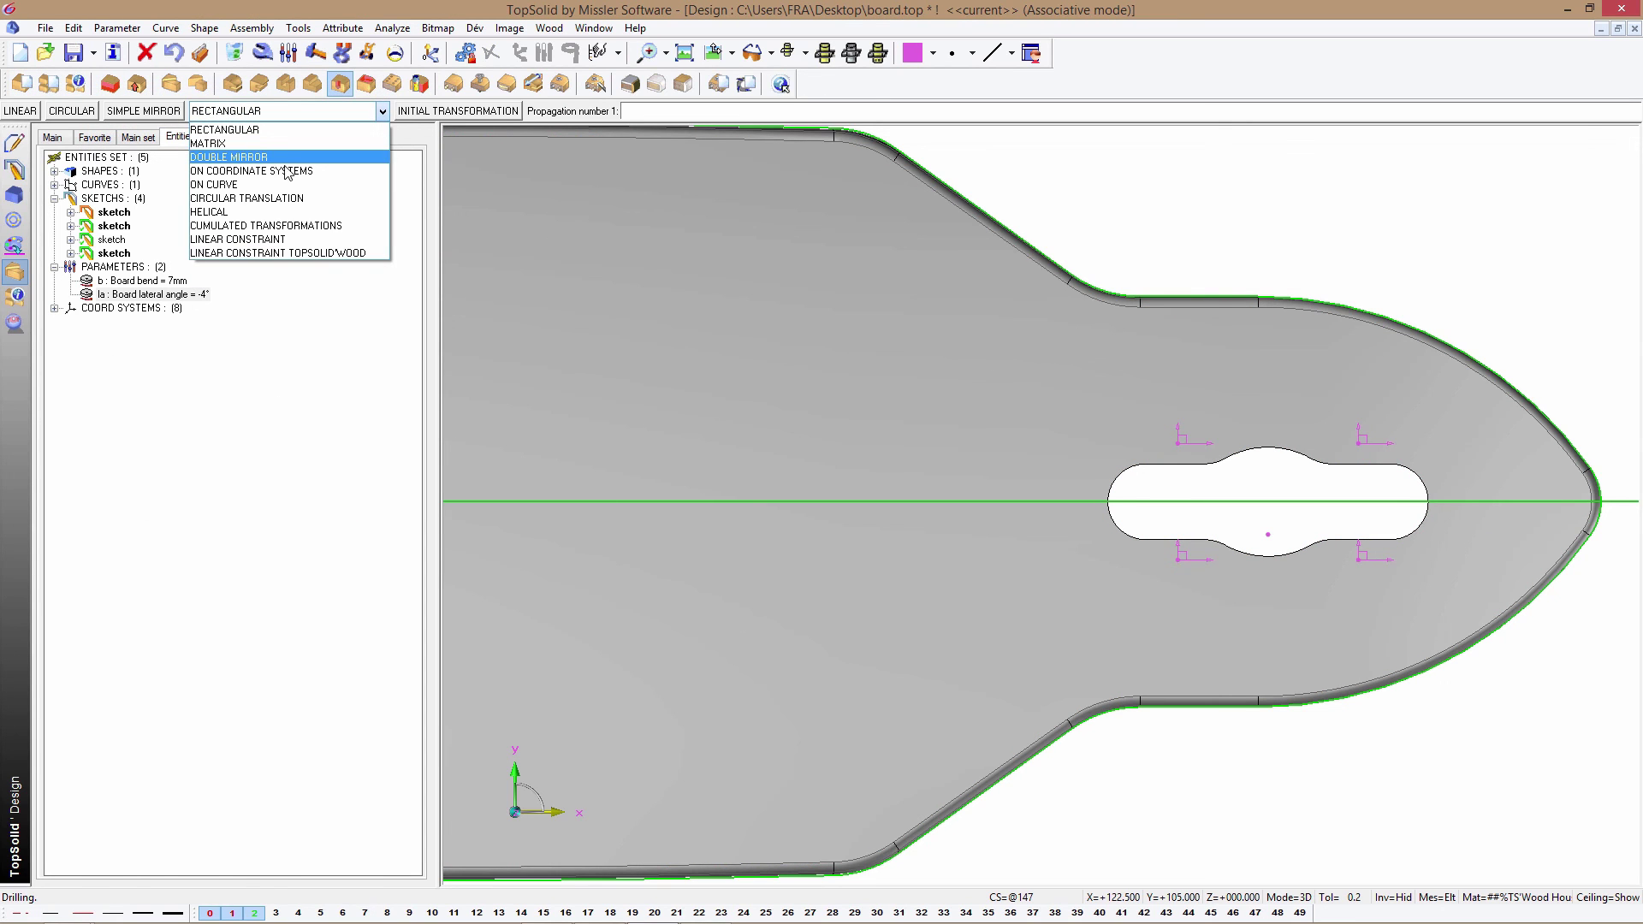
left_click(286, 171)
left_click(1216, 435)
left_click(1390, 463)
key("Return")
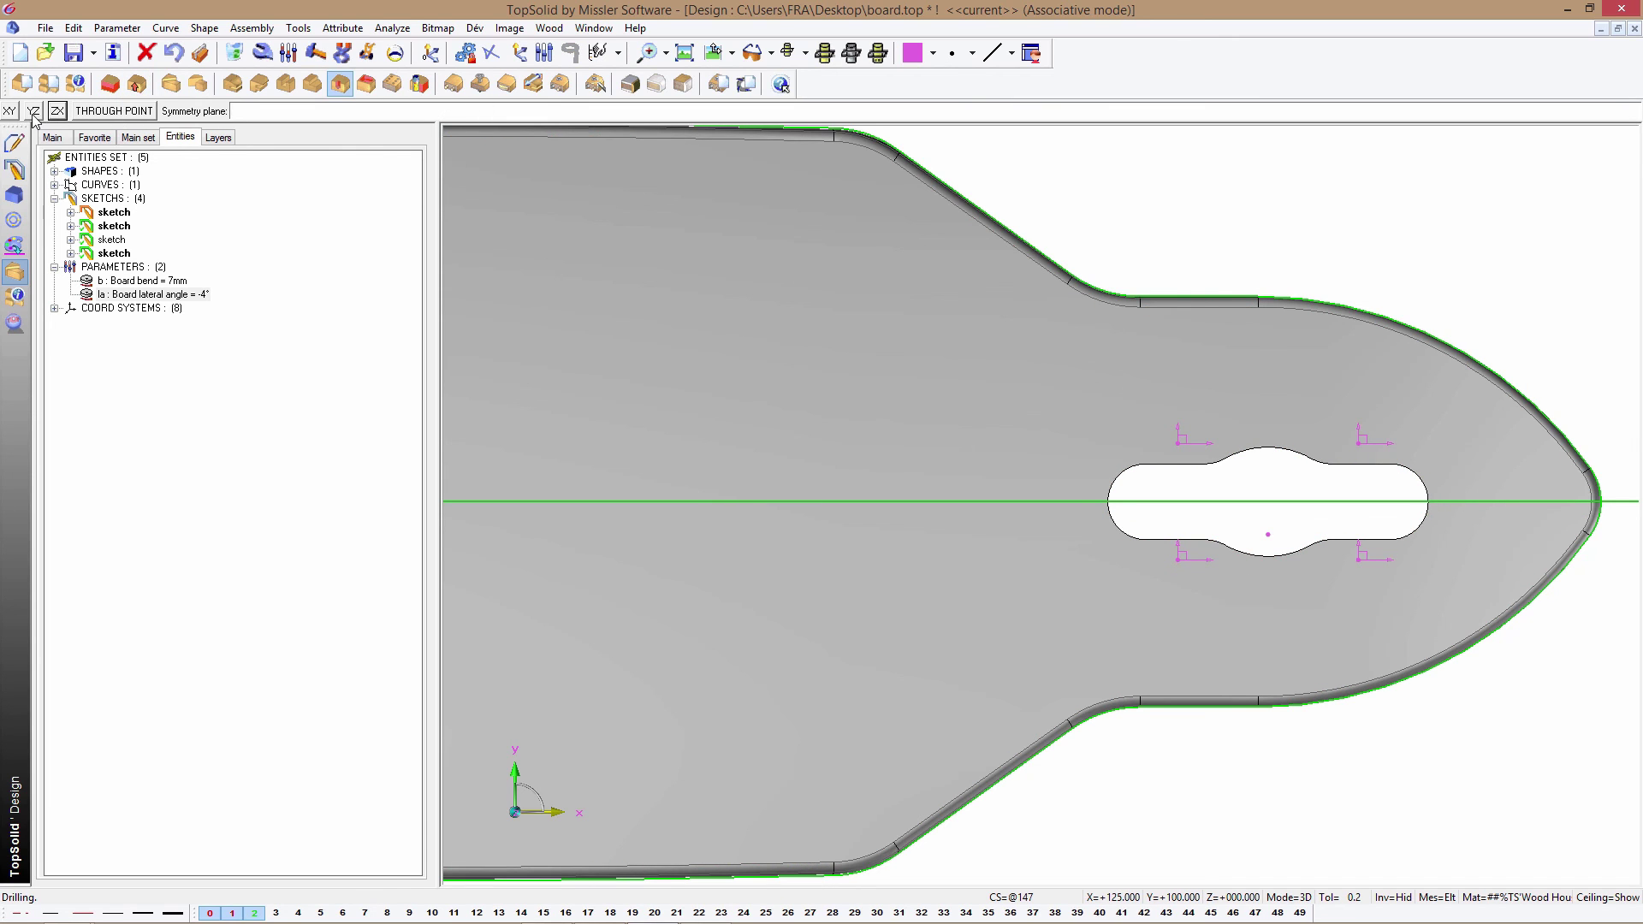
left_click(34, 111)
left_click(406, 115)
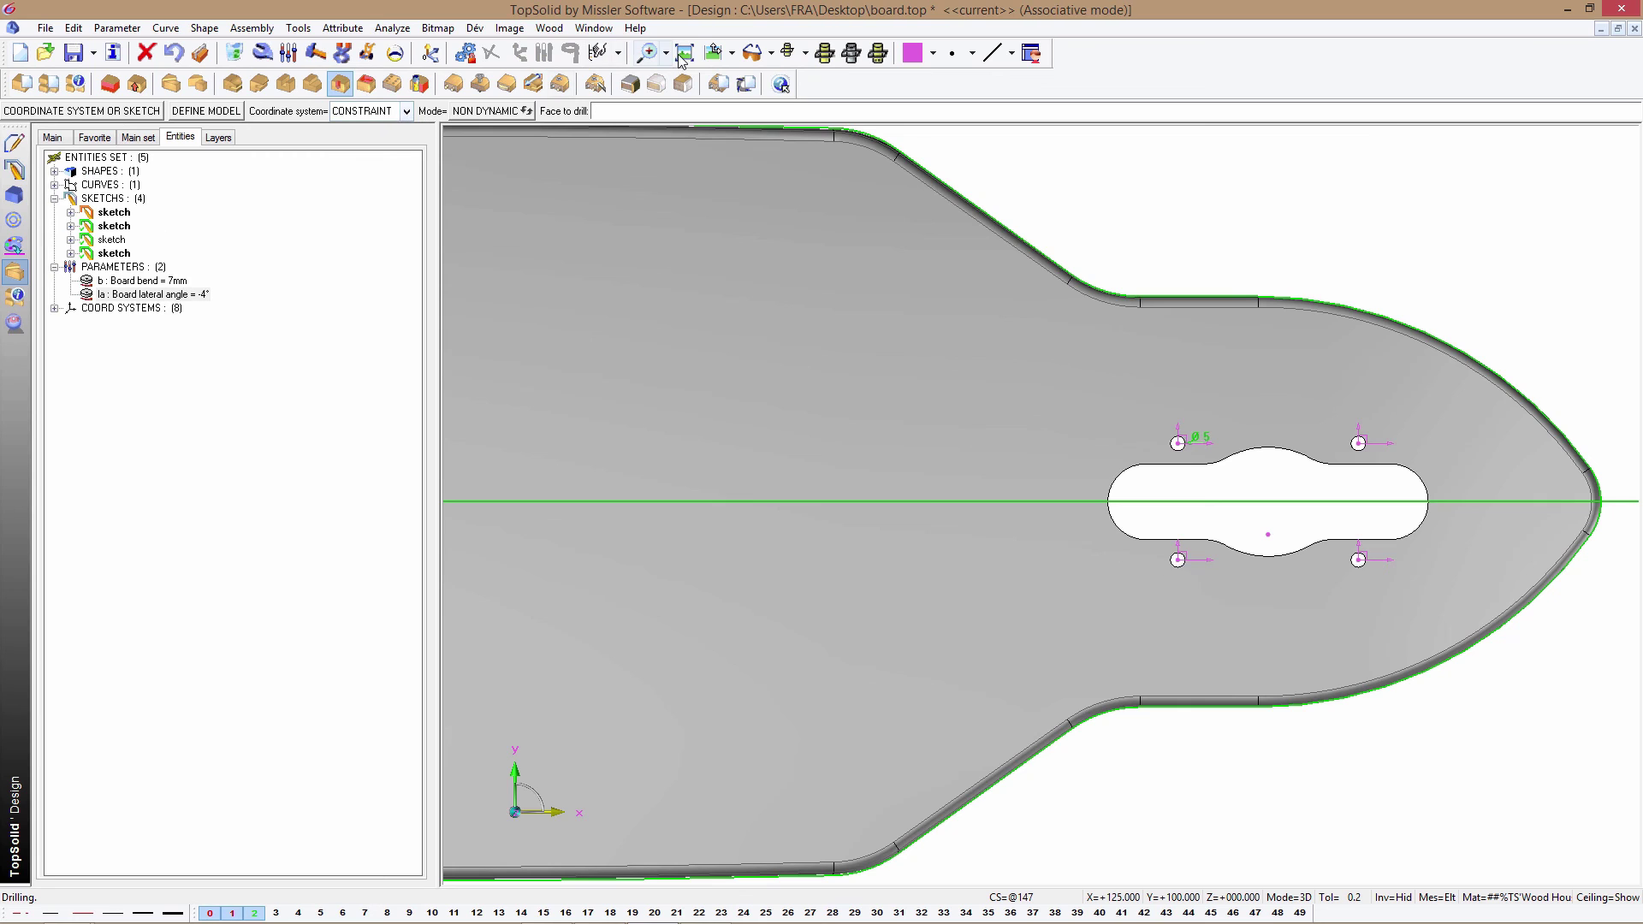
left_click(684, 54)
left_click(13, 195)
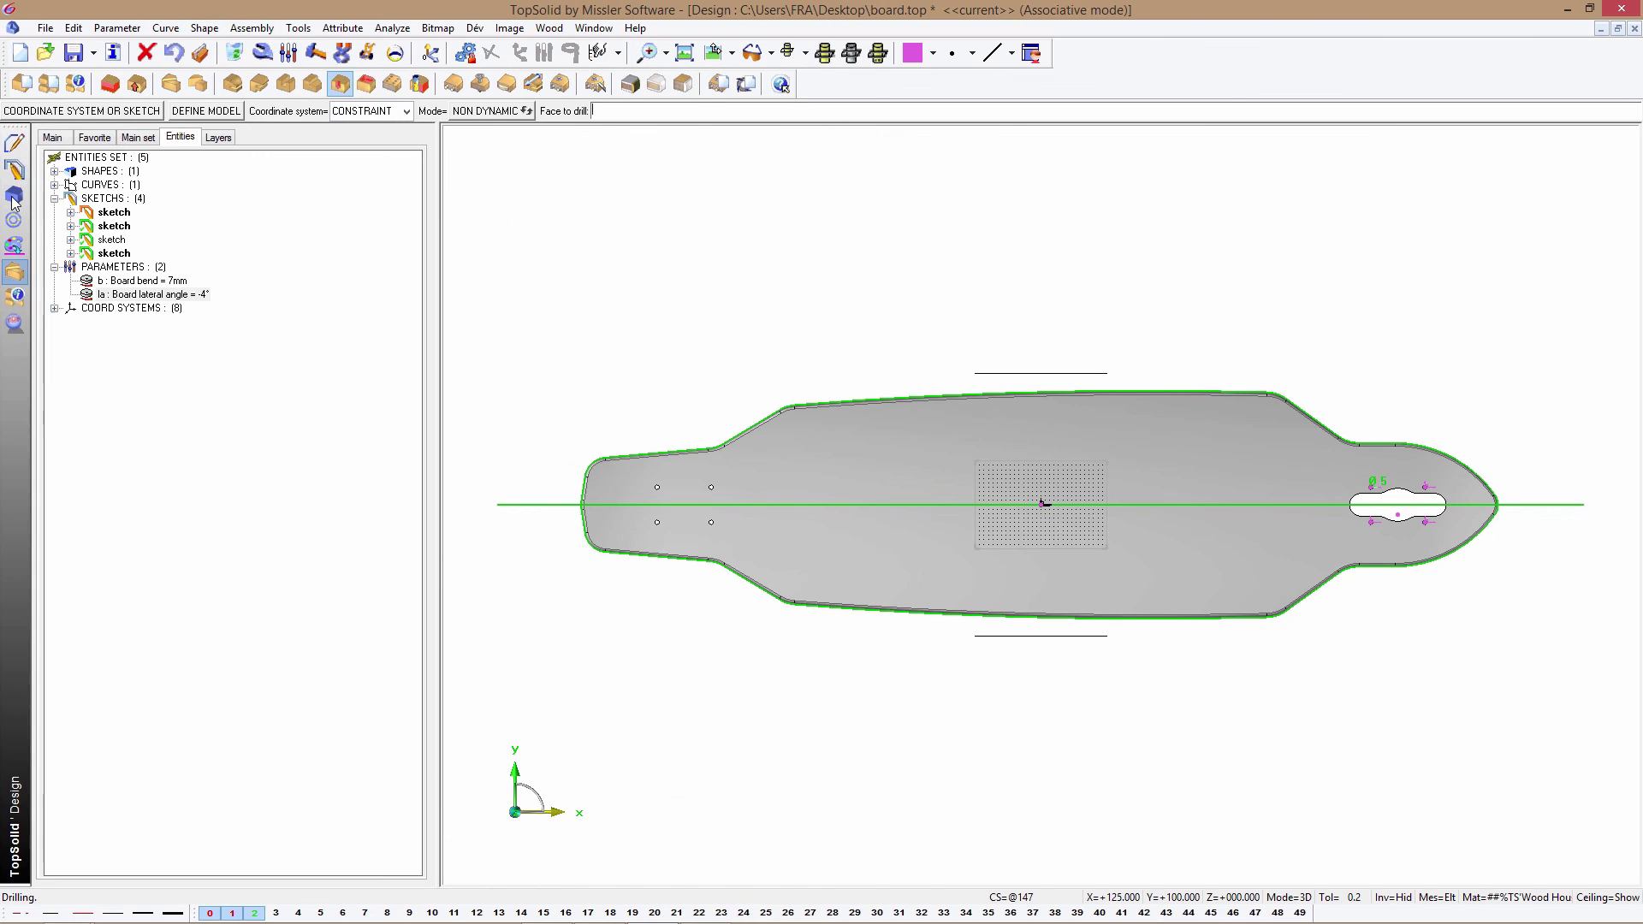
- Mirror the pocket cutout across the board's middle plane and save board.top
left_click(578, 84)
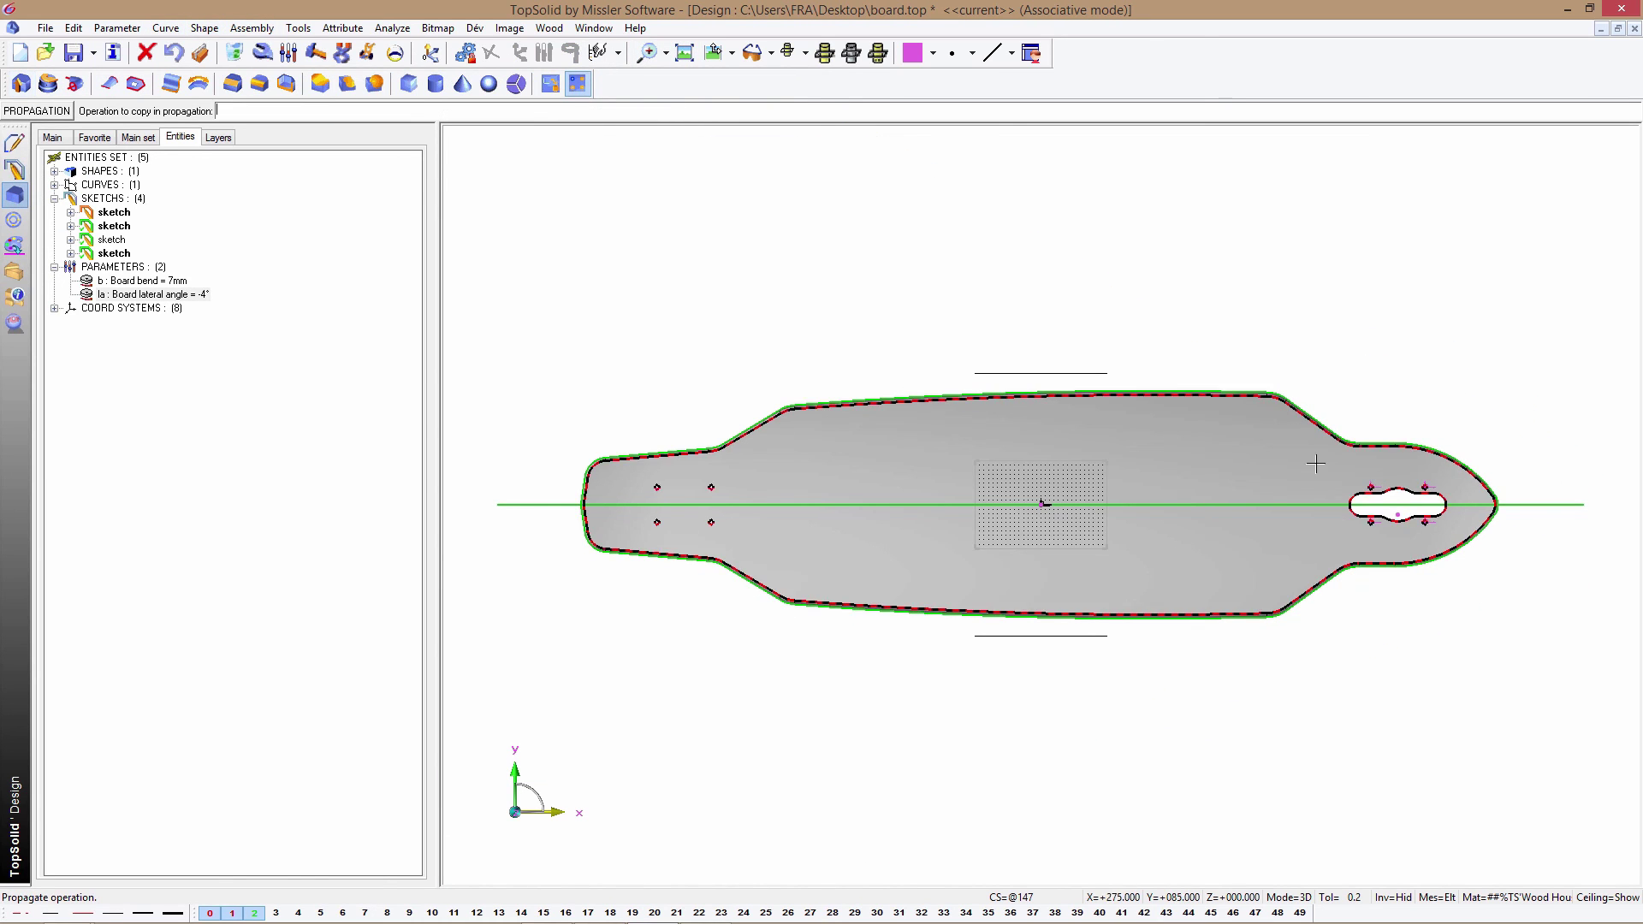
left_click(127, 113)
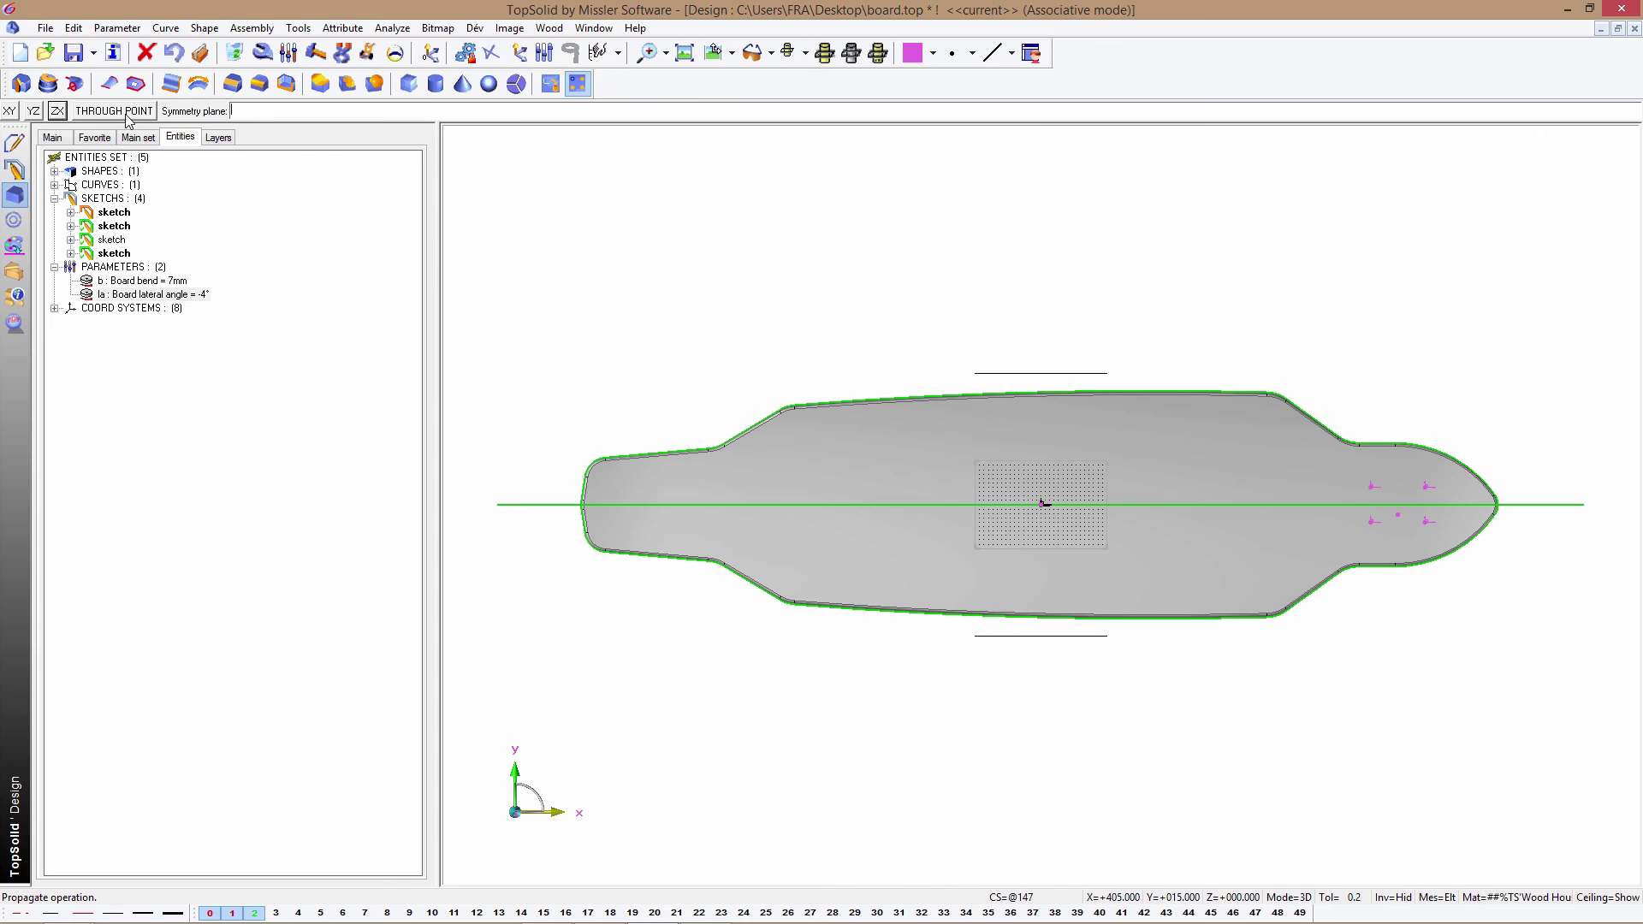
left_click(34, 112)
key("Escape")
left_click(73, 57)
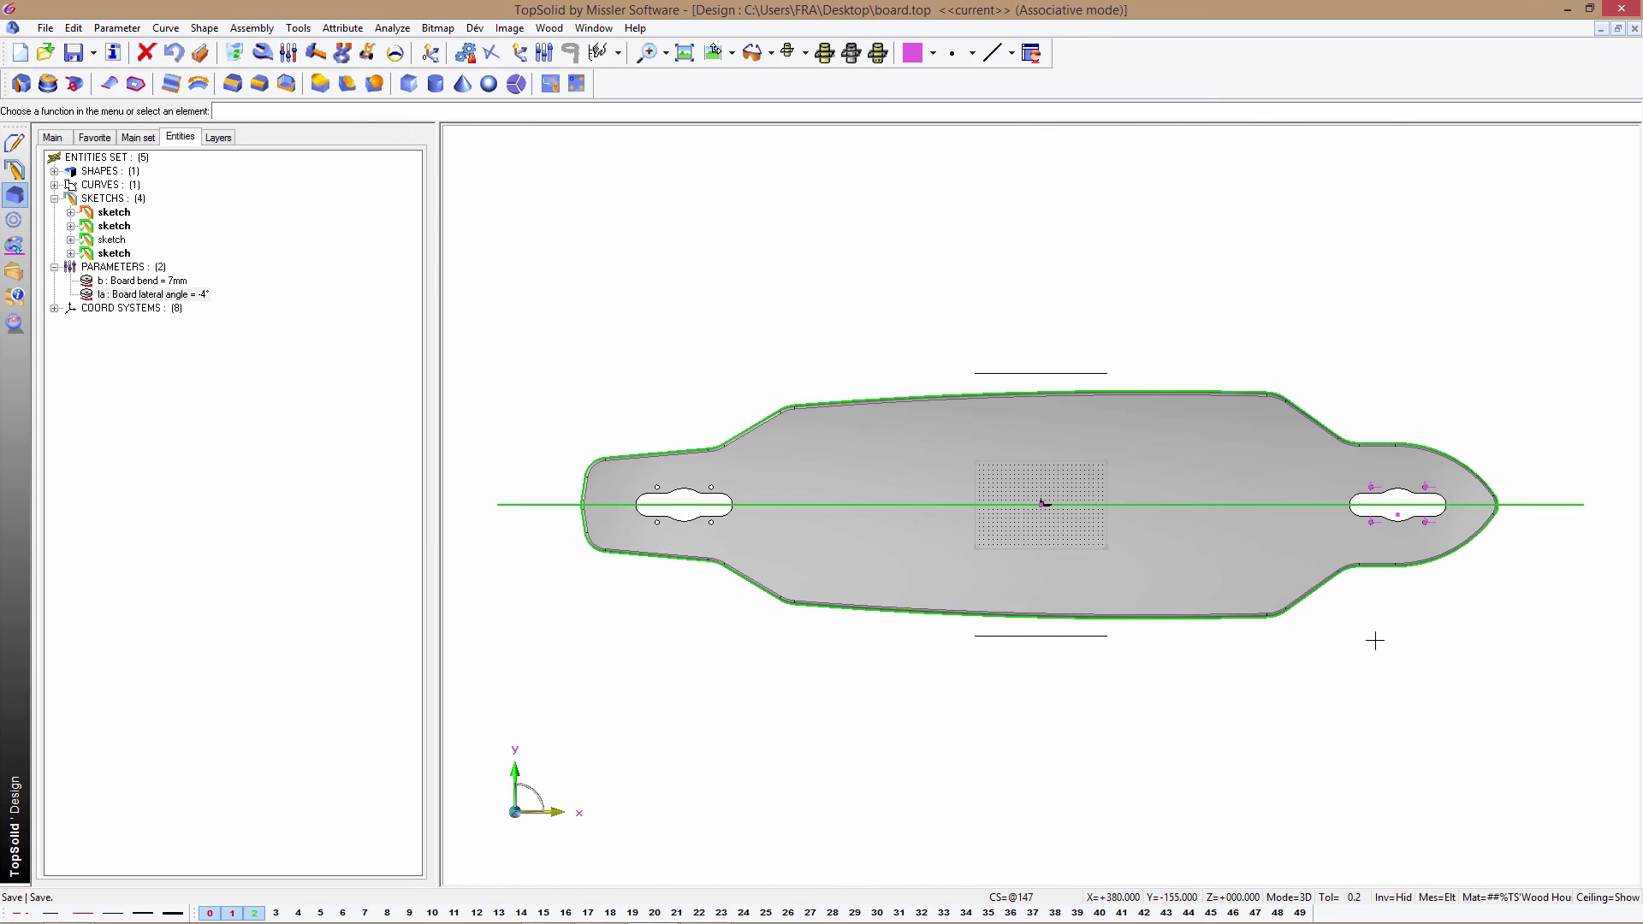
key("Home")
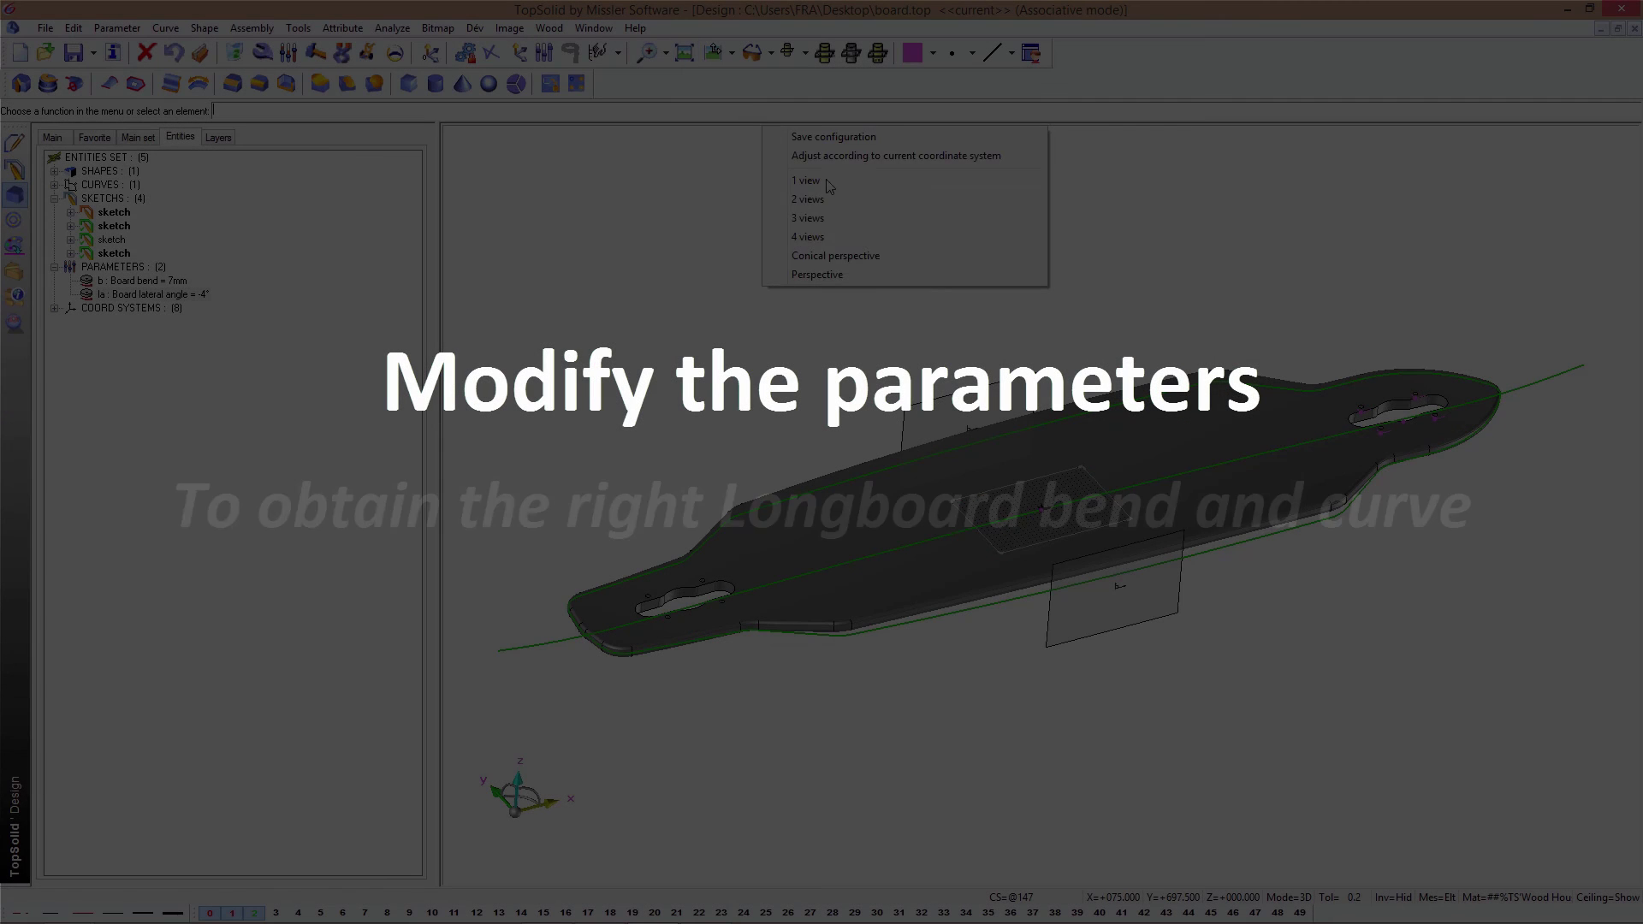
- In three views, step the board lateral angle parameter la up and down
left_click(829, 217)
left_click(288, 55)
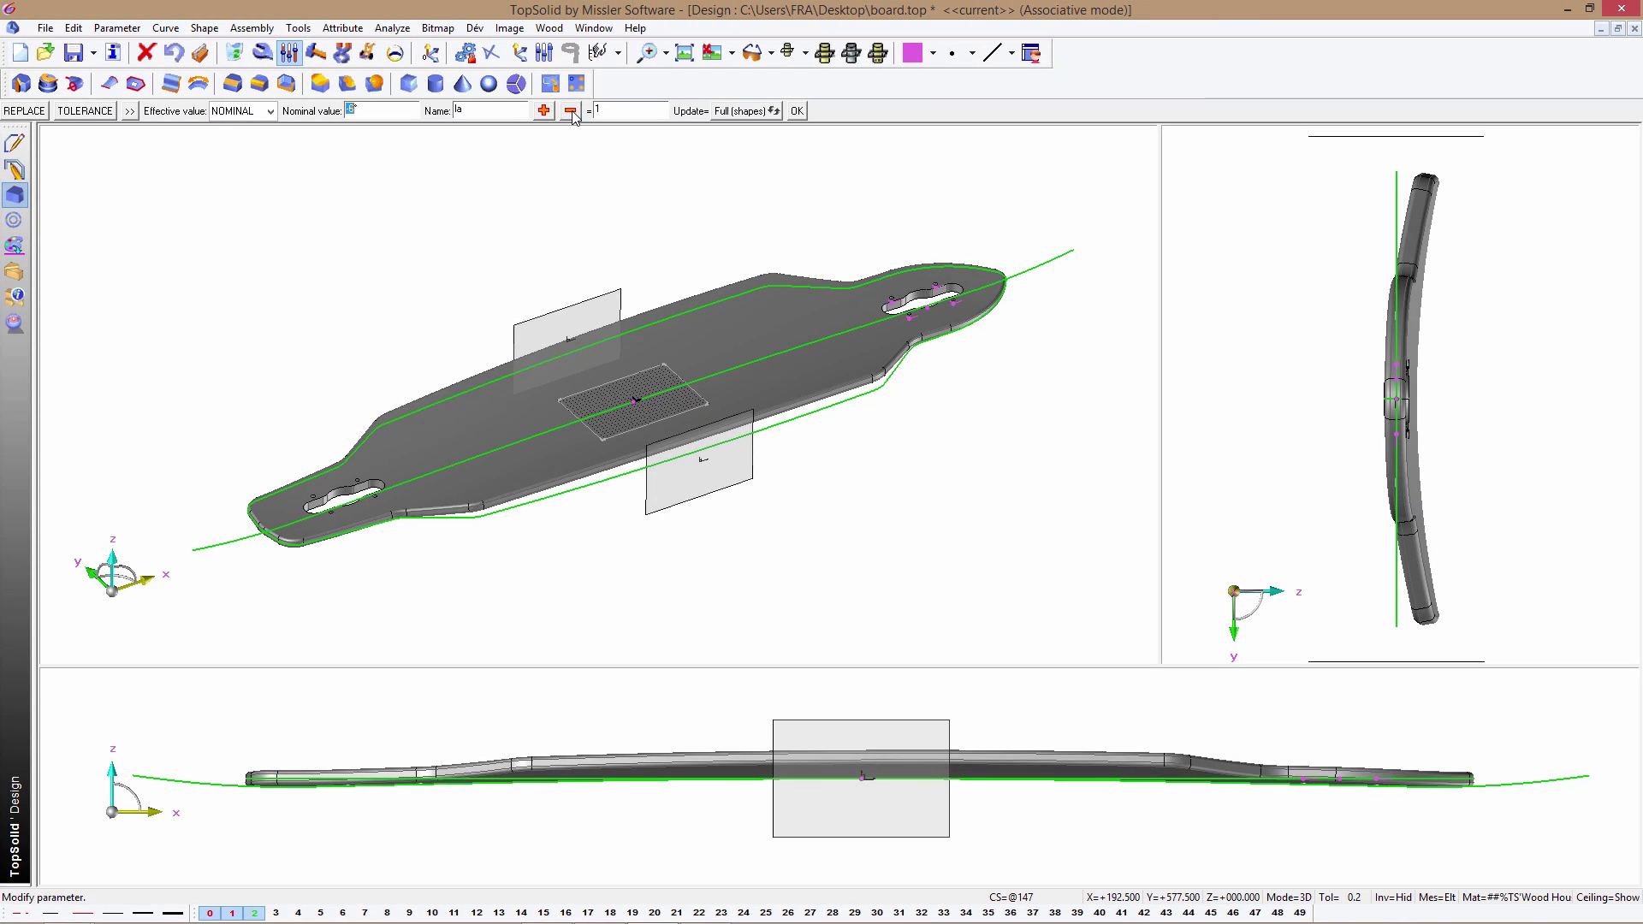
left_click(571, 111)
left_click(570, 111)
left_click(545, 112)
left_click(545, 111)
left_click(545, 112)
left_click(546, 111)
left_click(545, 111)
left_click(545, 111)
left_click(545, 111)
left_click(571, 111)
left_click(571, 111)
left_click(571, 111)
left_click(571, 111)
left_click(571, 111)
left_click(571, 112)
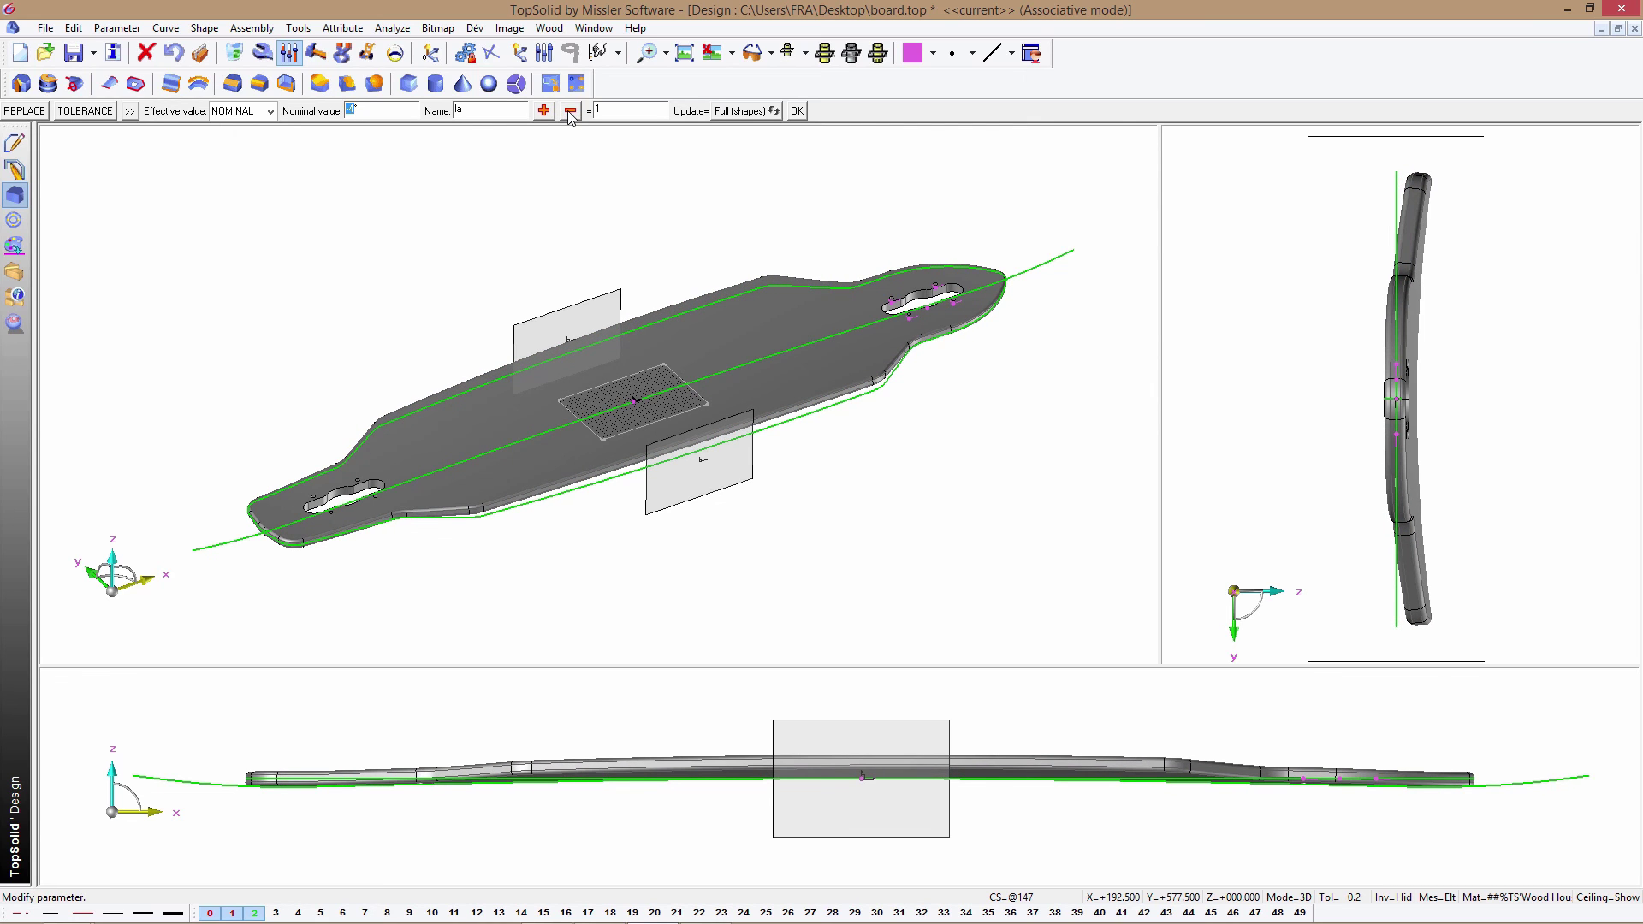
- Step the board bend parameter b up and down, watching the deck's rocker change
left_click(571, 111)
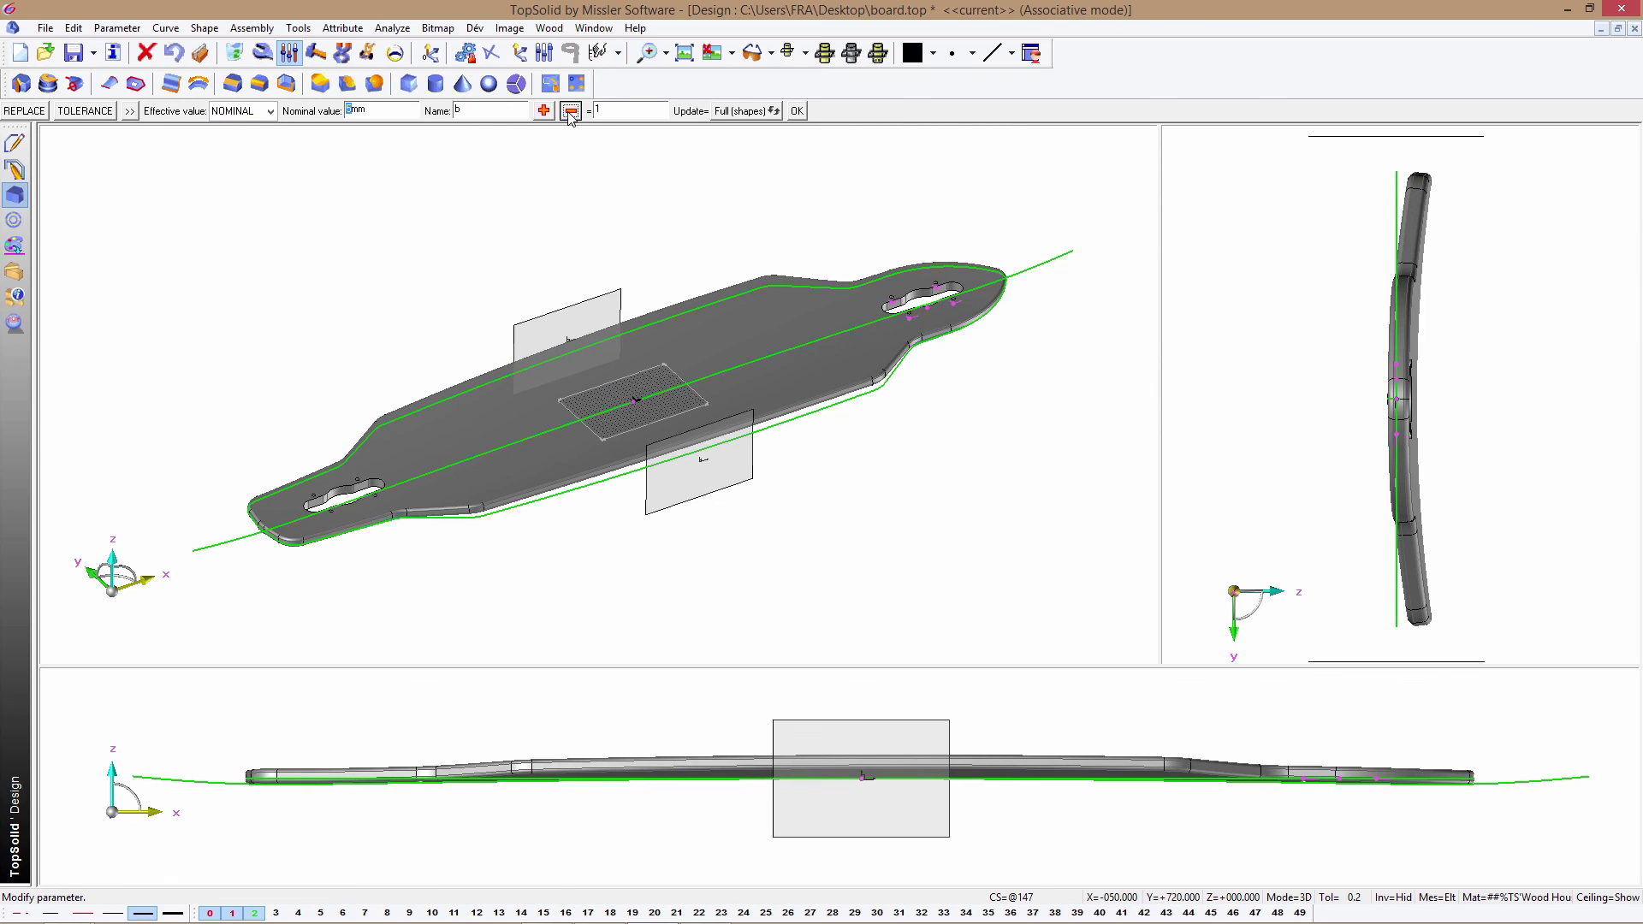
left_click(571, 111)
left_click(545, 111)
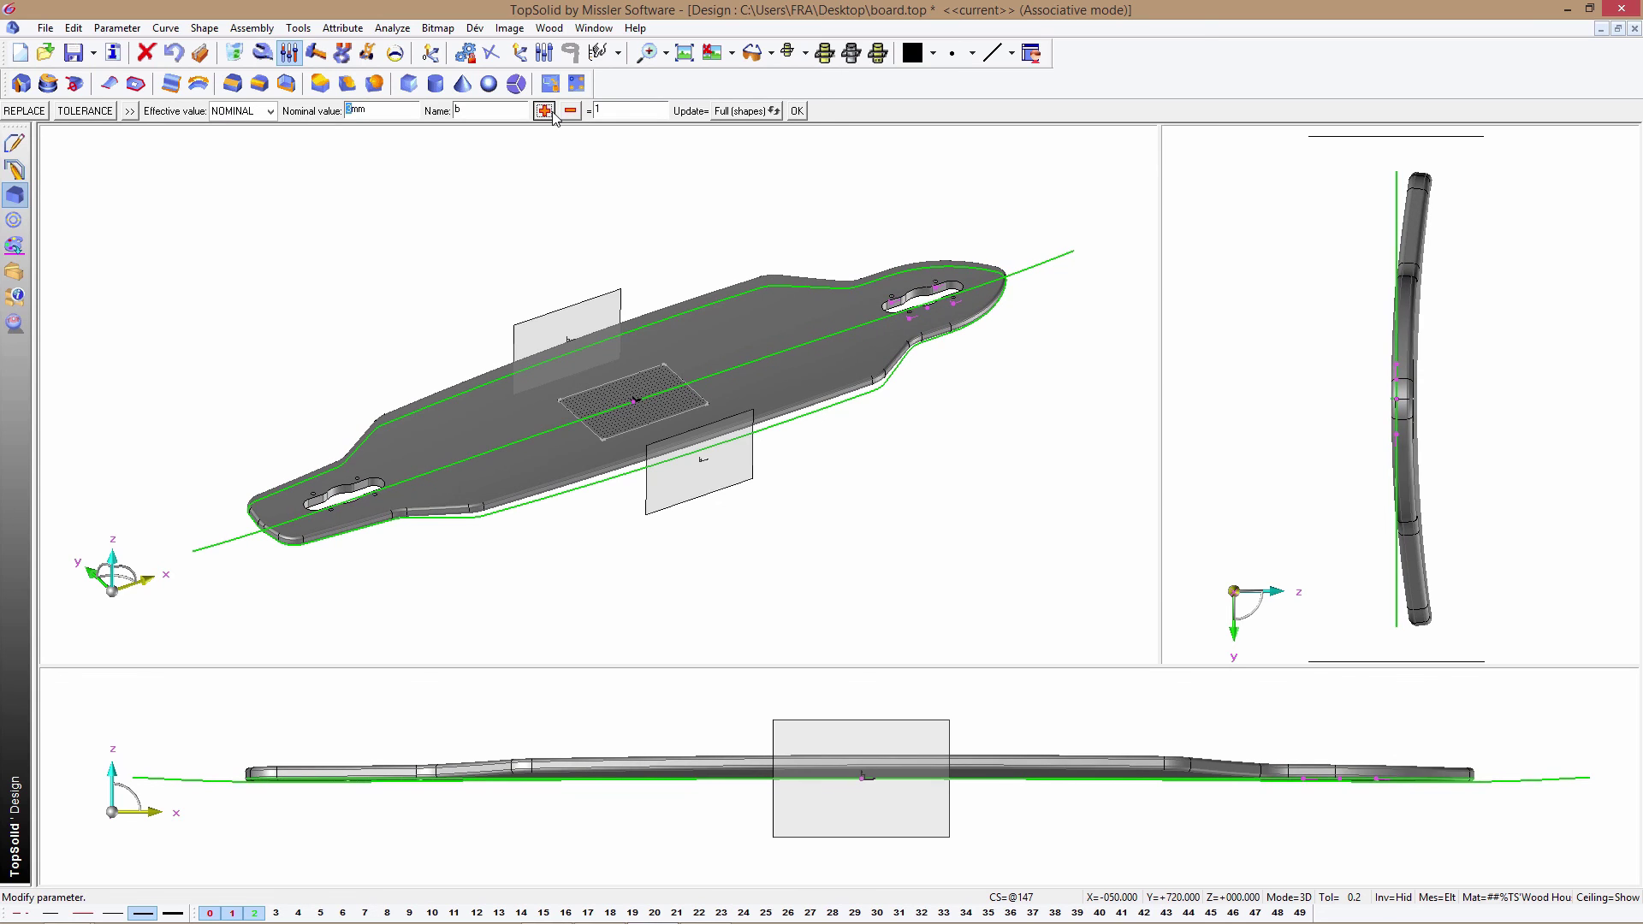
left_click(552, 112)
left_click(552, 112)
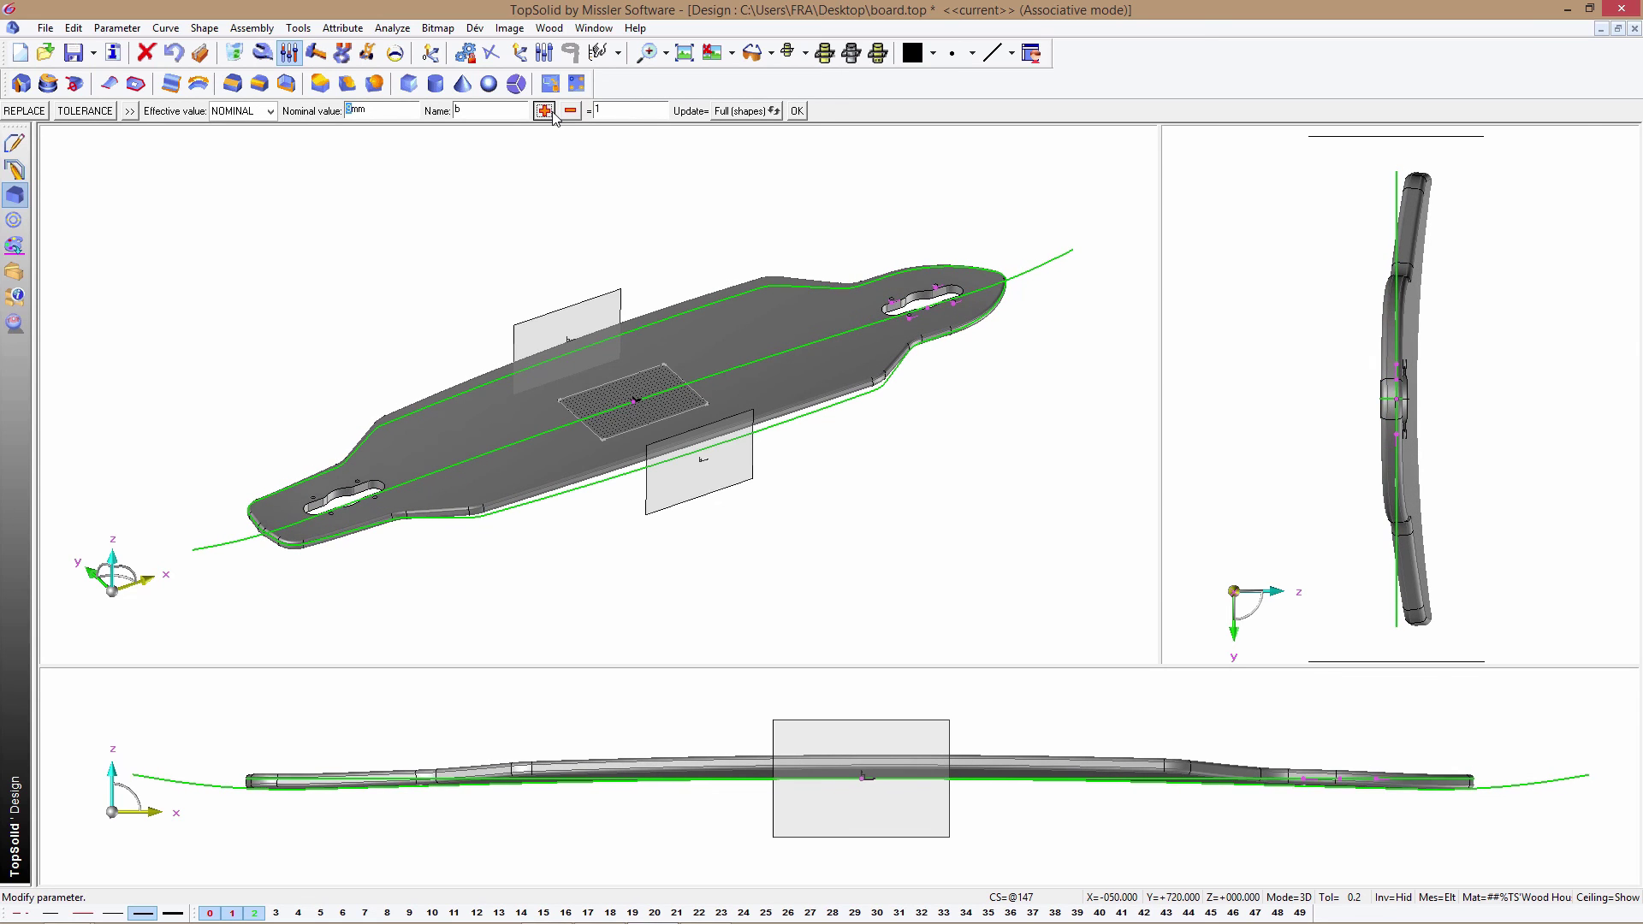
left_click(545, 112)
left_click(544, 111)
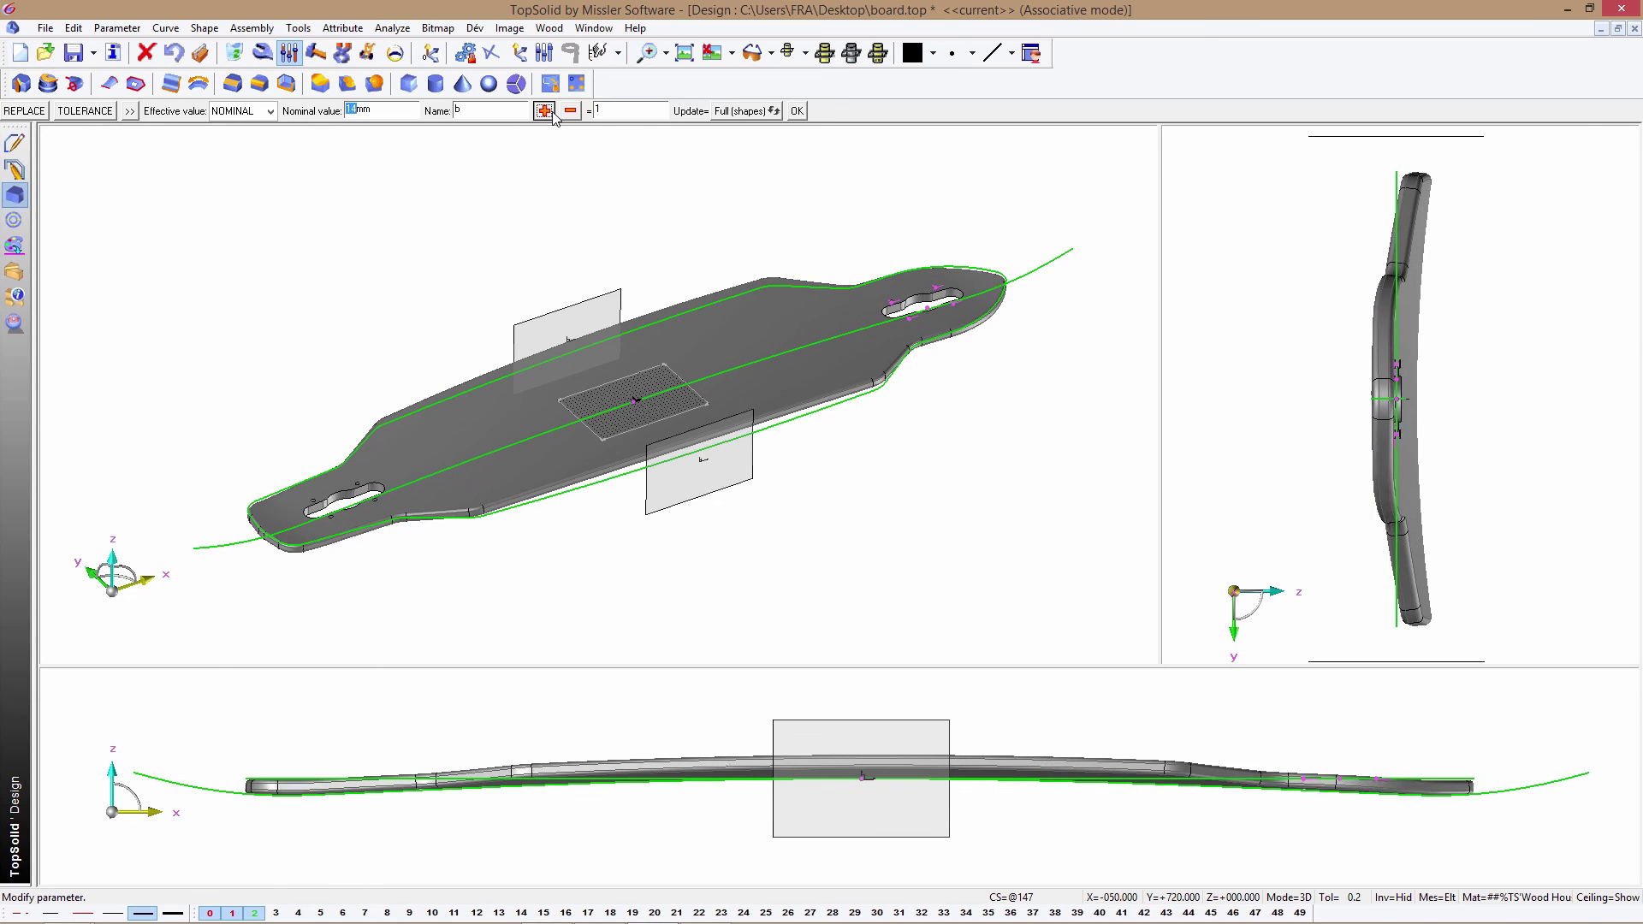
left_click(570, 111)
left_click(576, 114)
left_click(576, 114)
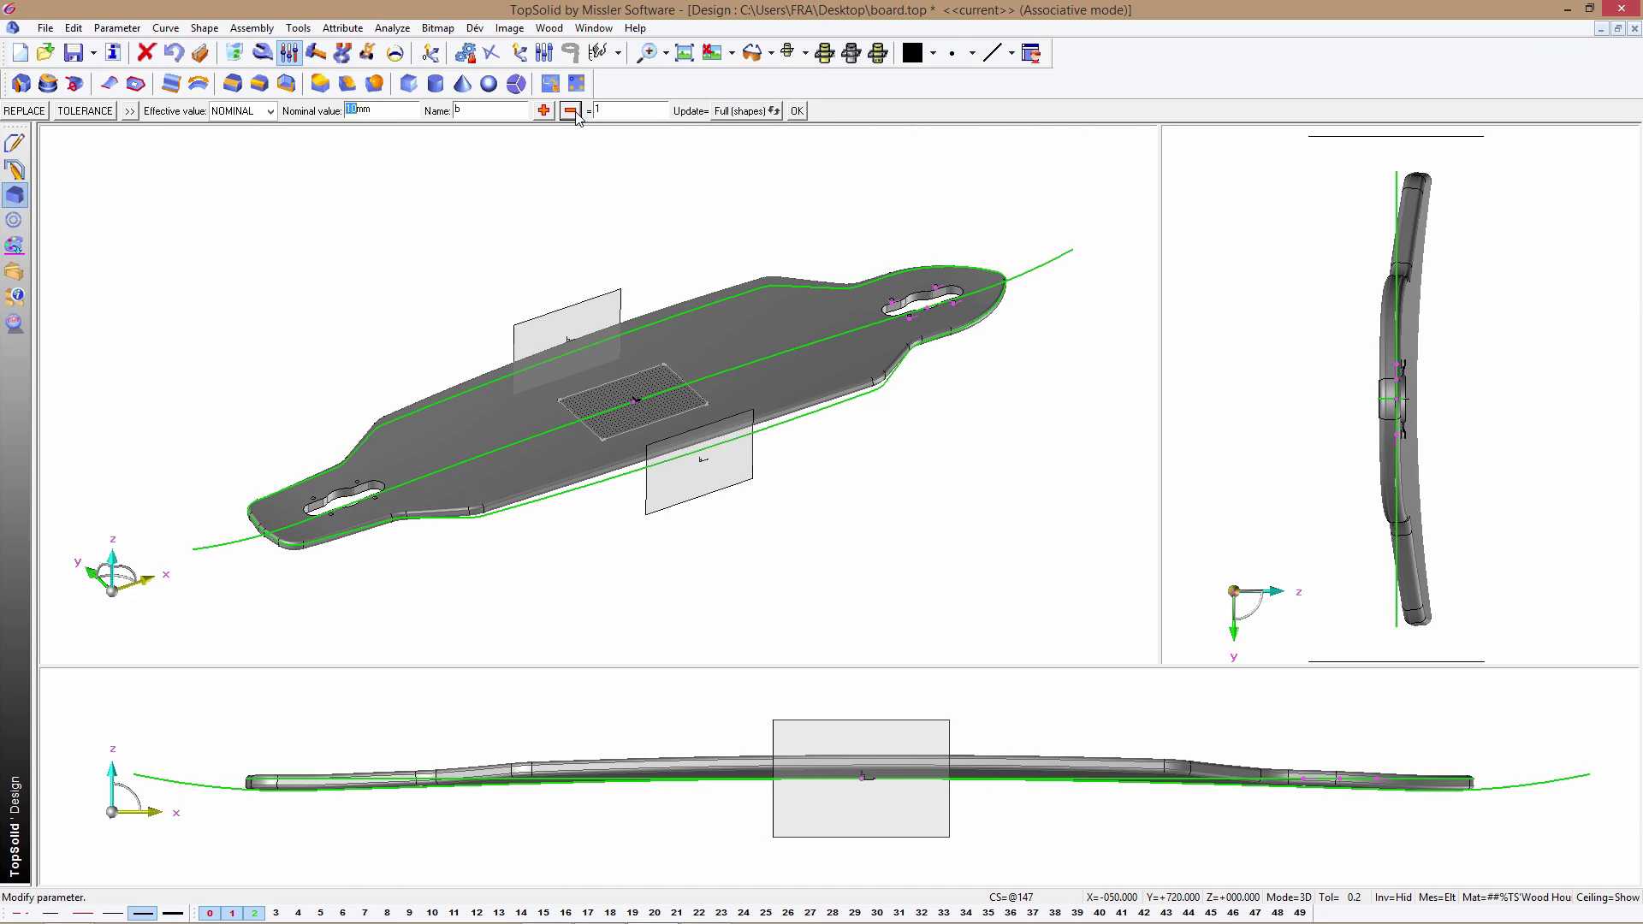